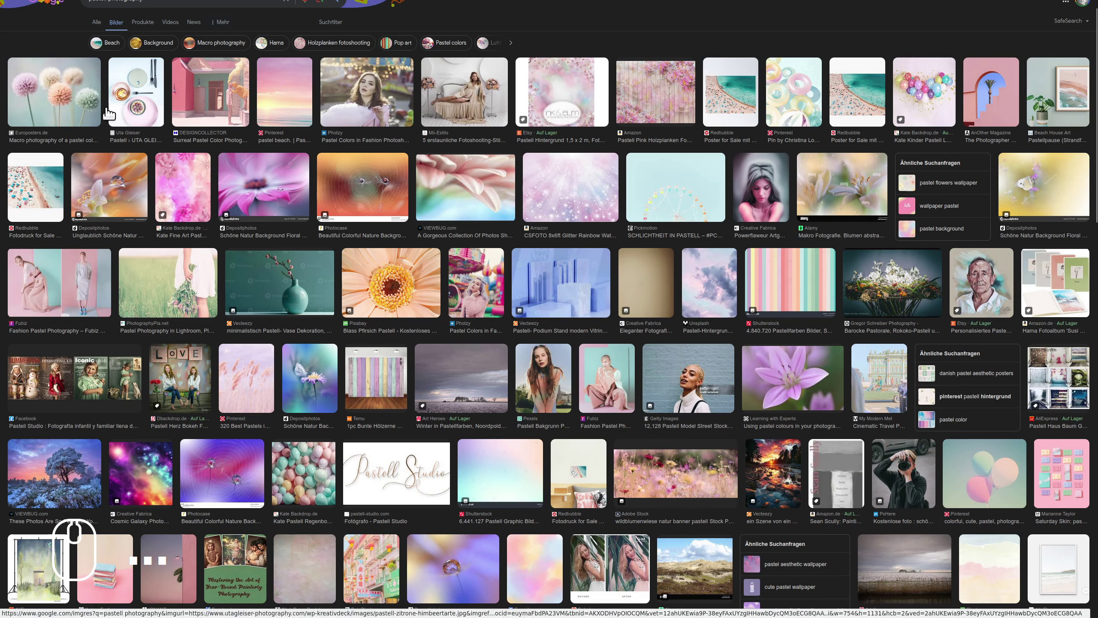
Preview the pastel-coloured flower photograph and the following results in the pastel photography image search
click(65, 94)
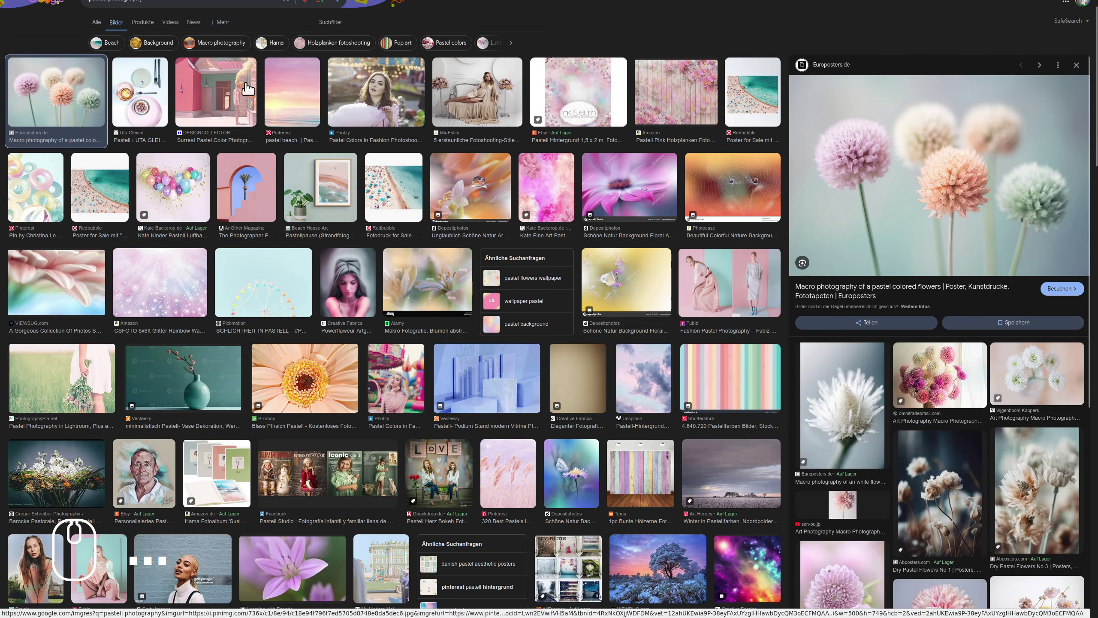
key(Right)
key(Right)
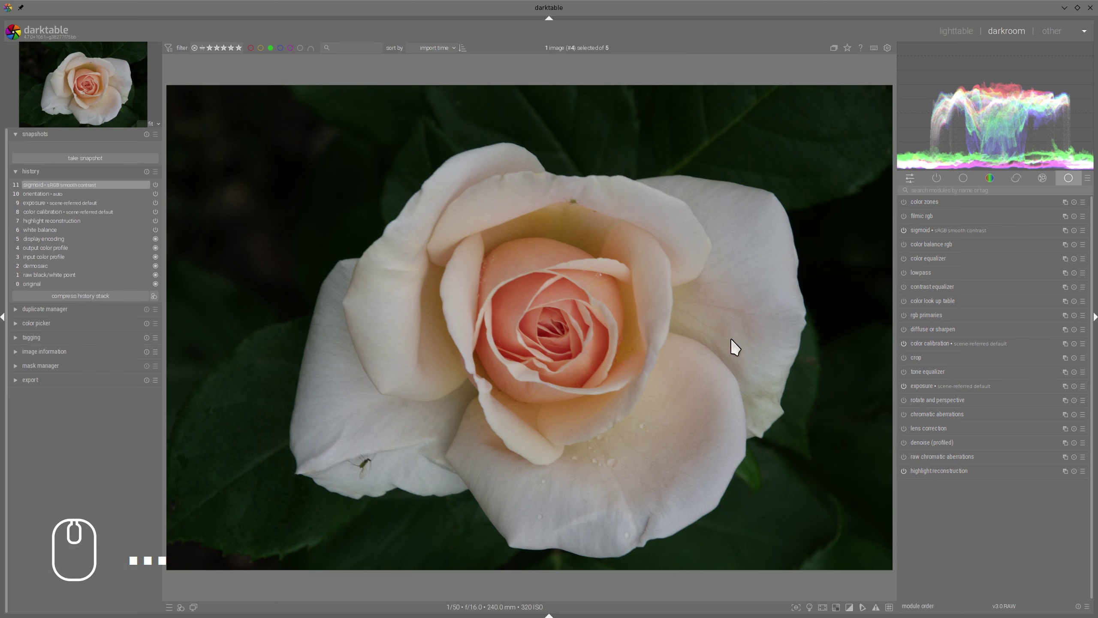
Switch to darktable and enable lens correction for the rose photo with the detected camera and lens
click(904, 428)
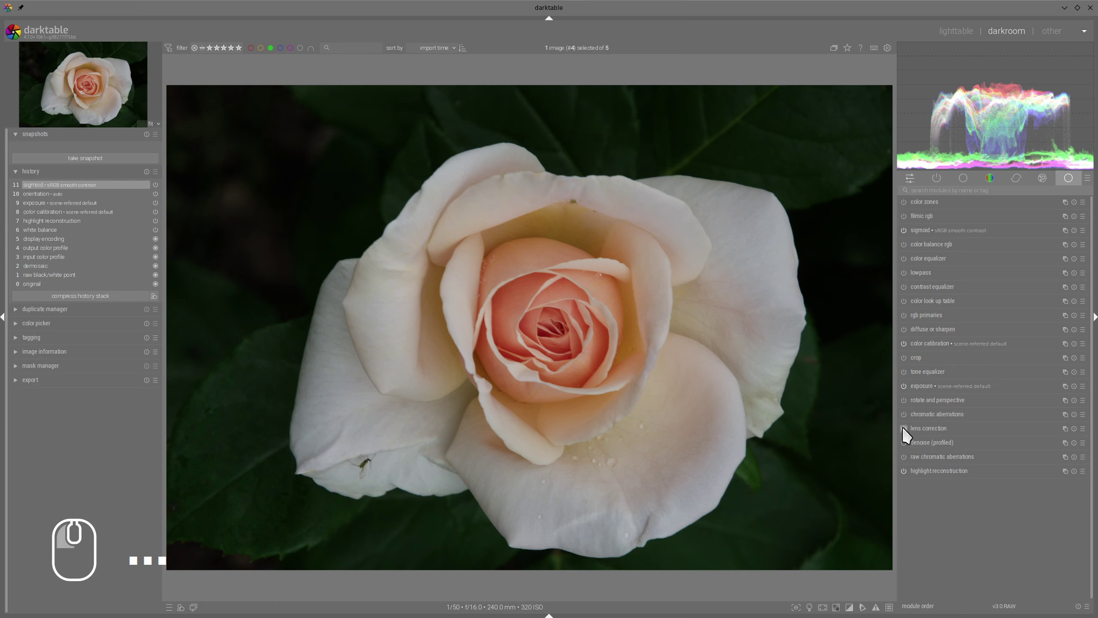
click(935, 428)
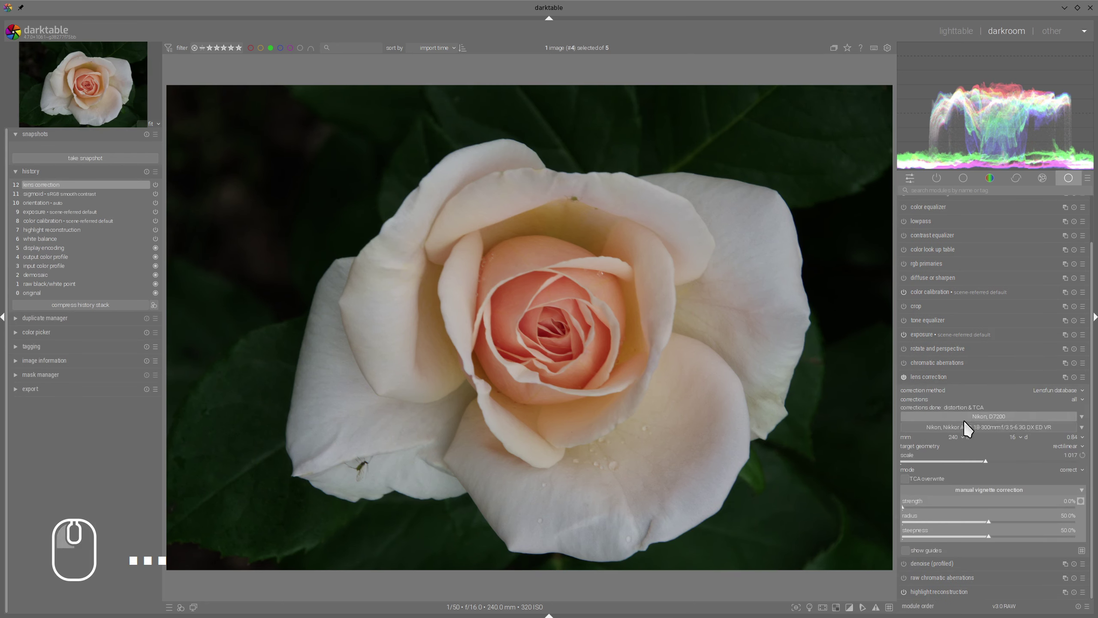
click(931, 380)
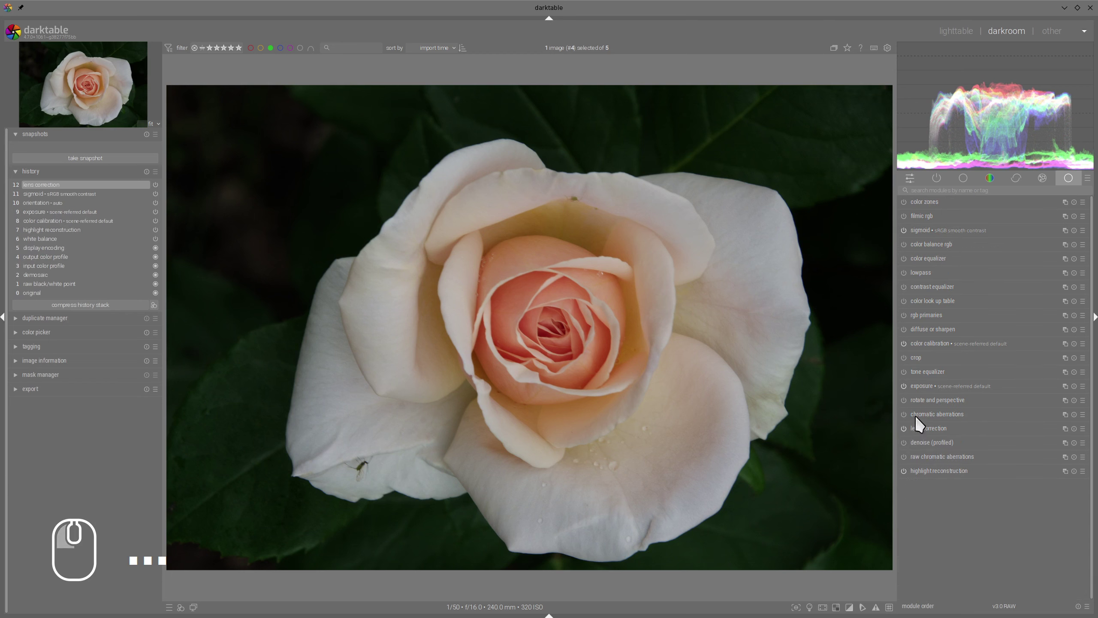
Enable profiled denoising with its default settings
click(906, 442)
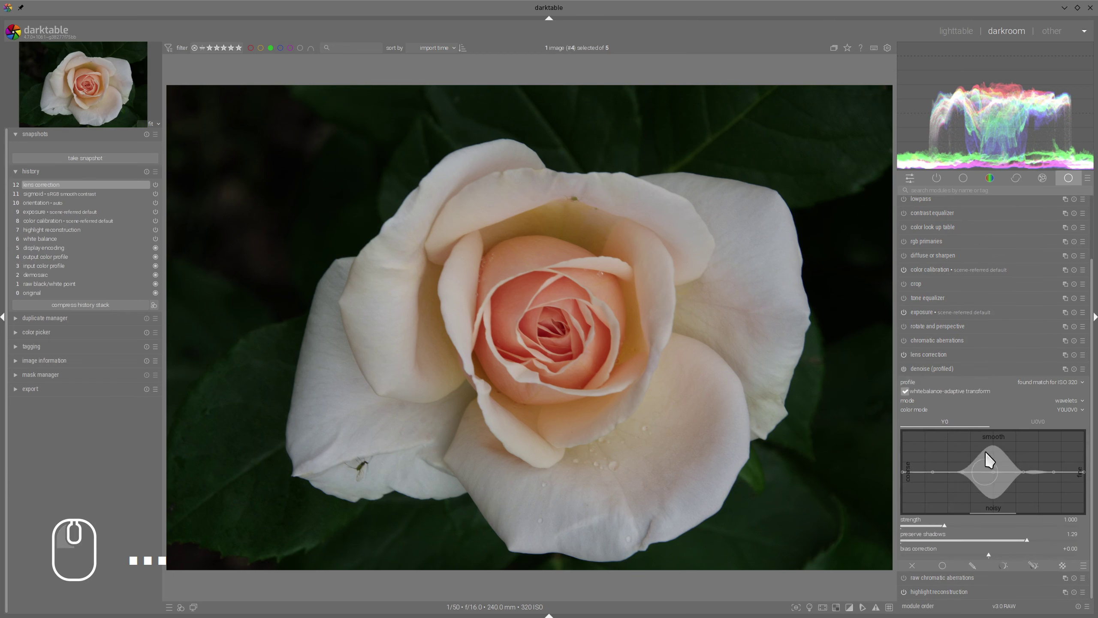
click(972, 537)
click(972, 367)
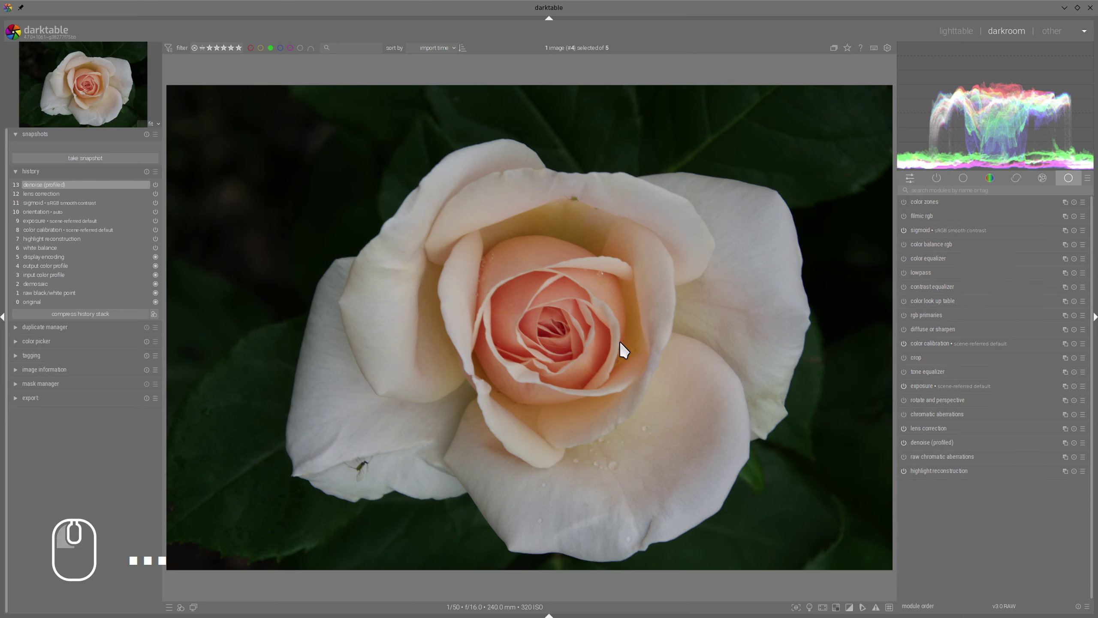
Check the rose's outer petal edge for colour fringing, then override TCA in lens correction and set TCA red to 0.99942
scroll(662, 344, up, 3)
scroll(827, 357, up, 2)
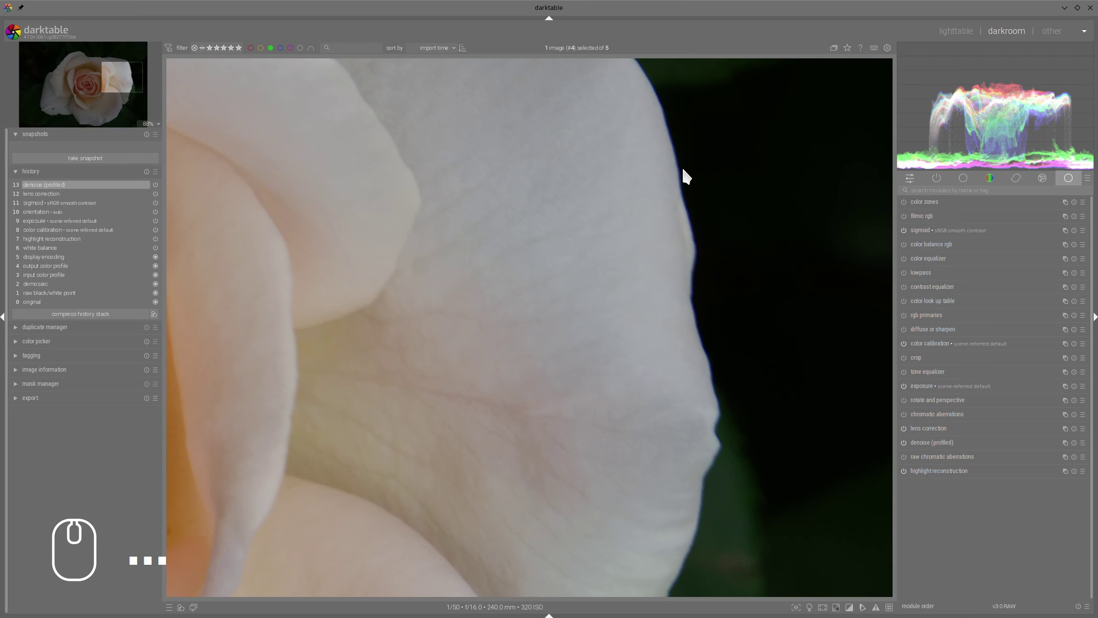
drag(682, 169, 721, 442)
click(923, 427)
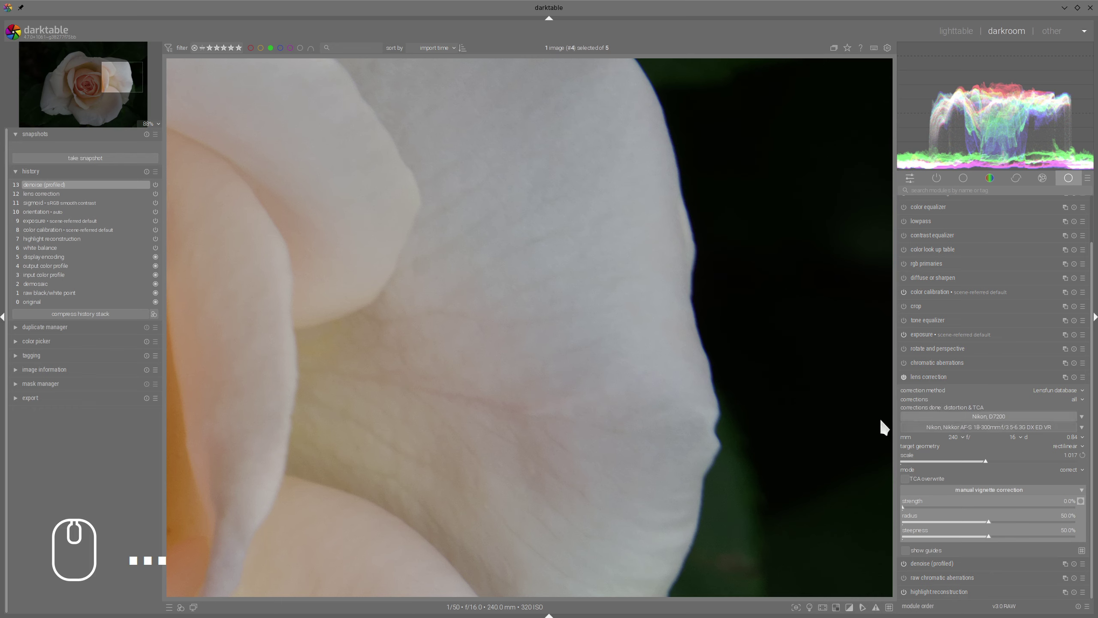
click(725, 307)
drag(726, 312, 627, 436)
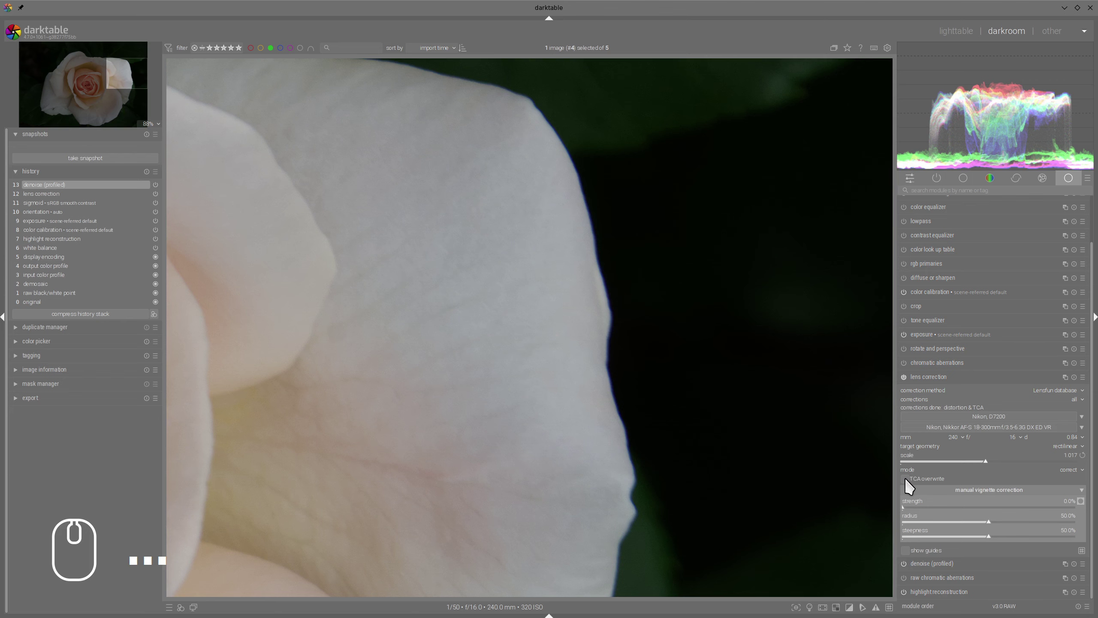
click(905, 478)
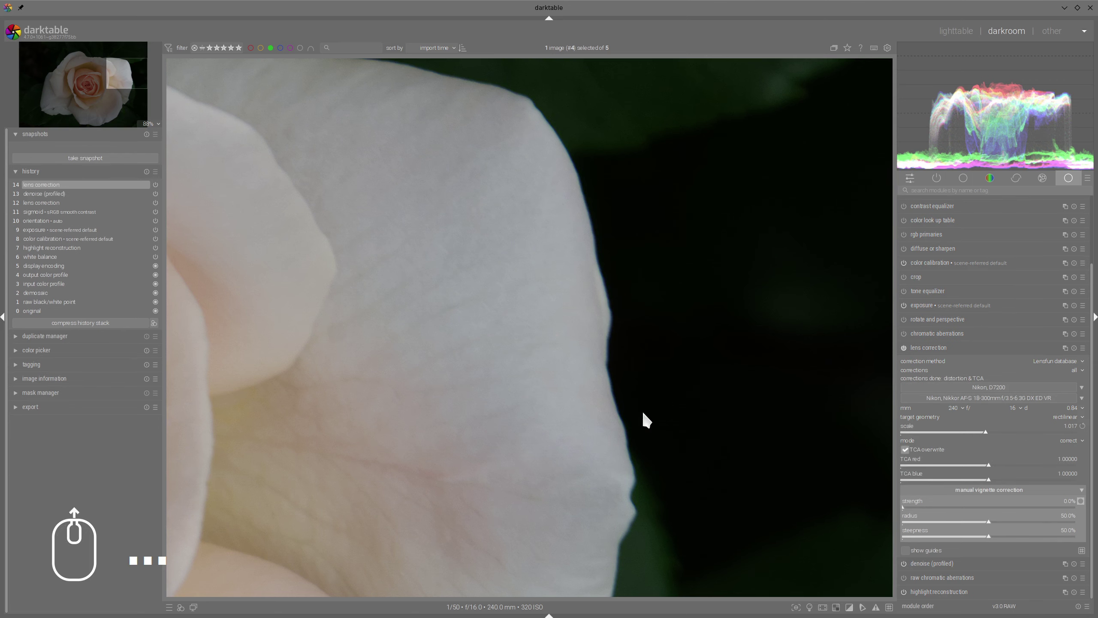
scroll(644, 414, up, 1)
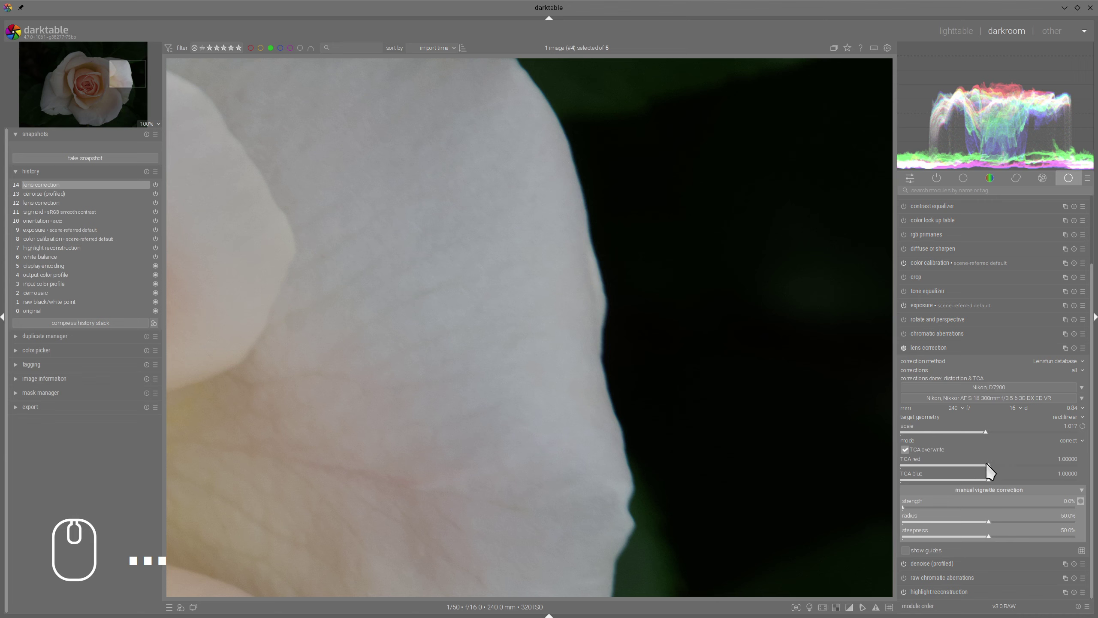
drag(990, 465, 985, 465)
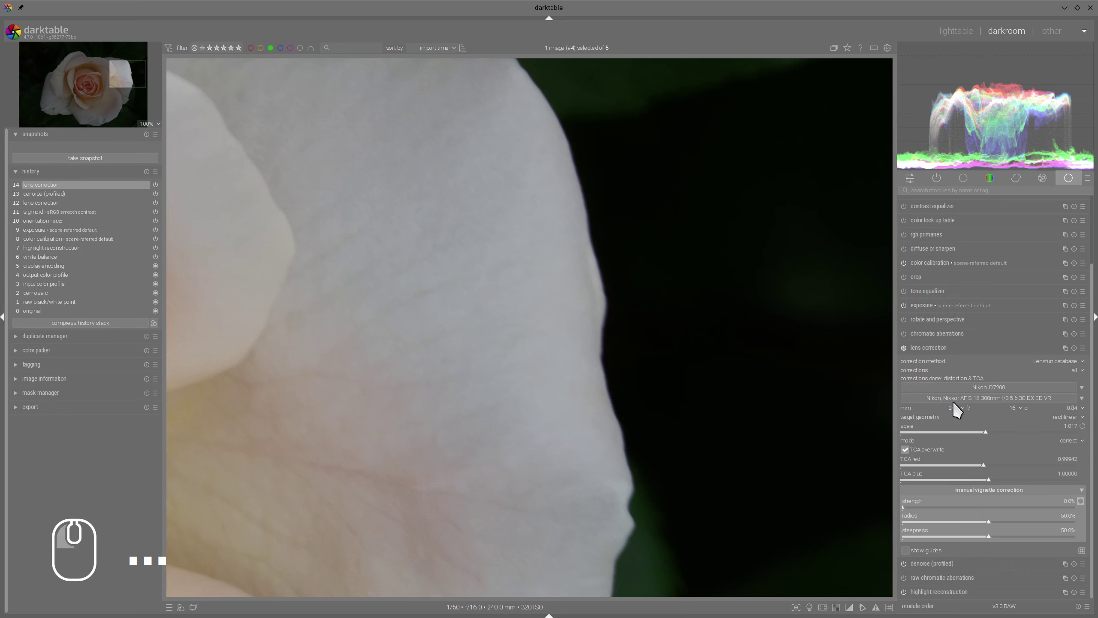
click(913, 348)
scroll(562, 342, down, 3)
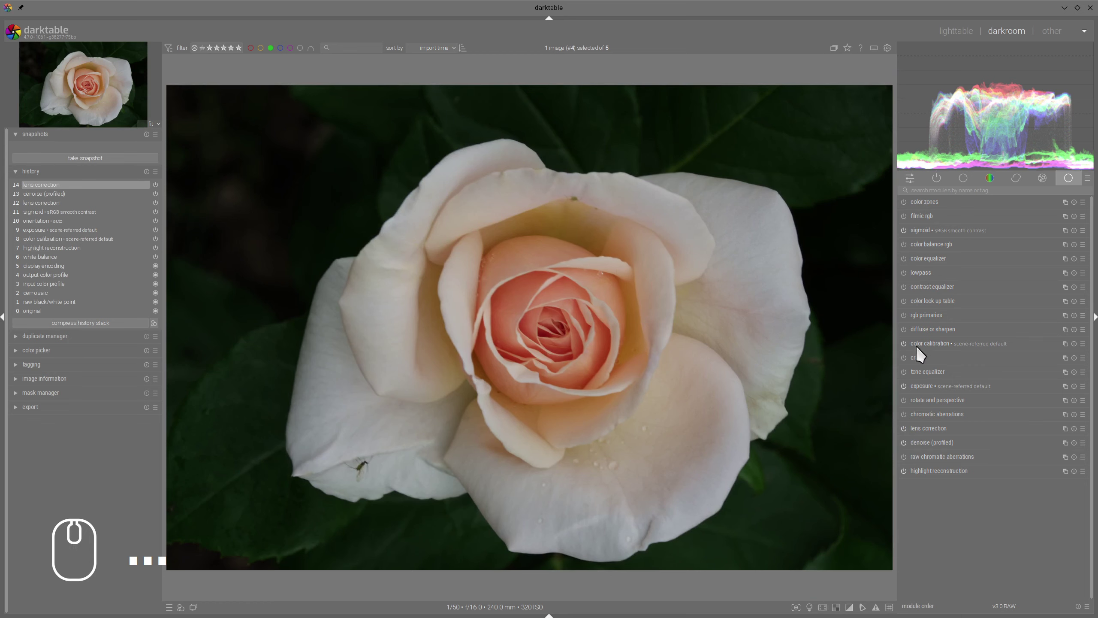
Raise the rose photo's exposure to about +2.012 EV
click(918, 382)
drag(1017, 420, 1029, 424)
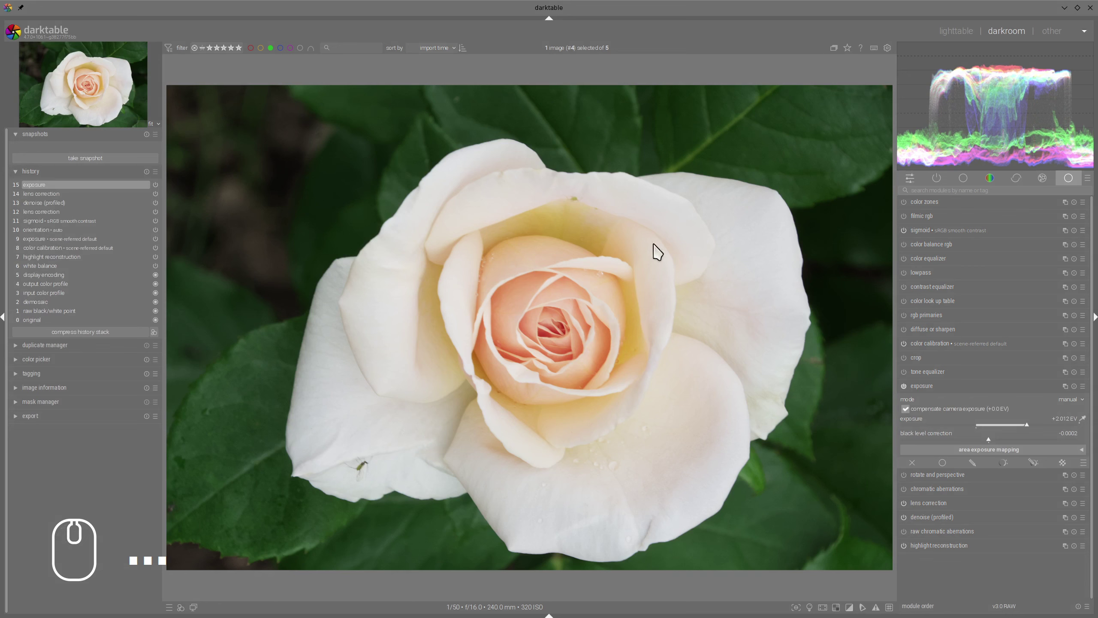
Lower the contrast in the sigmoid module to about 1.314
click(921, 230)
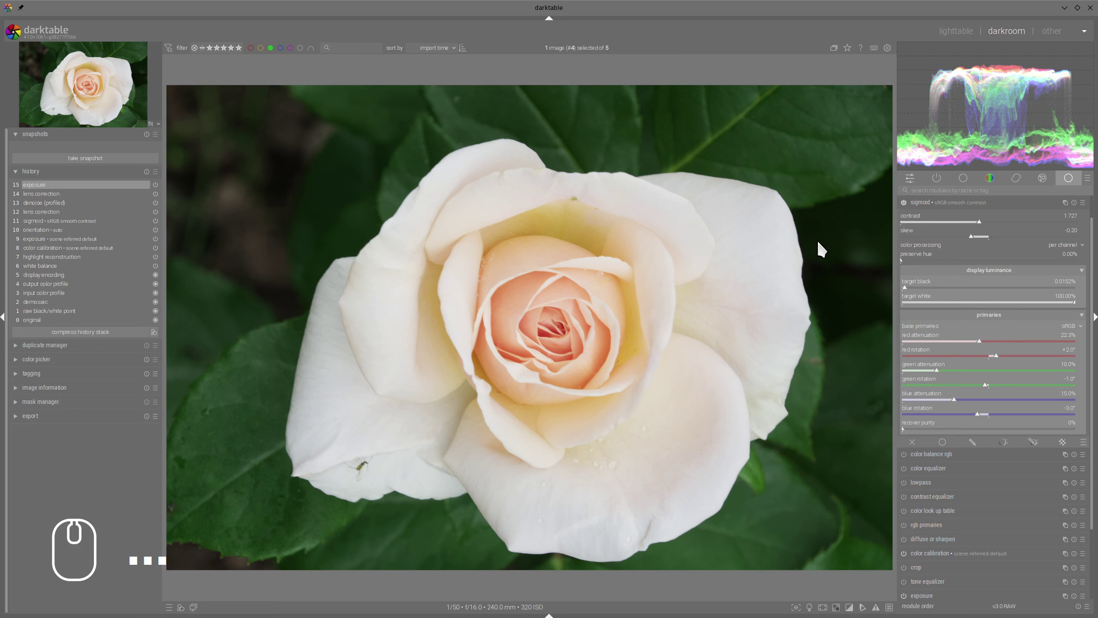
click(929, 202)
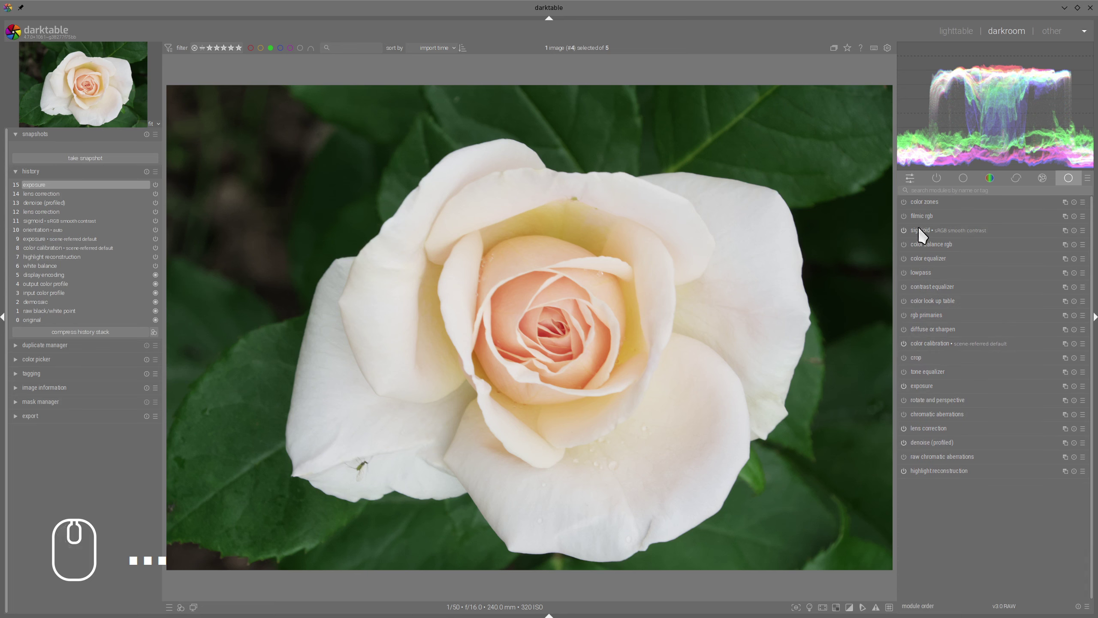
click(918, 228)
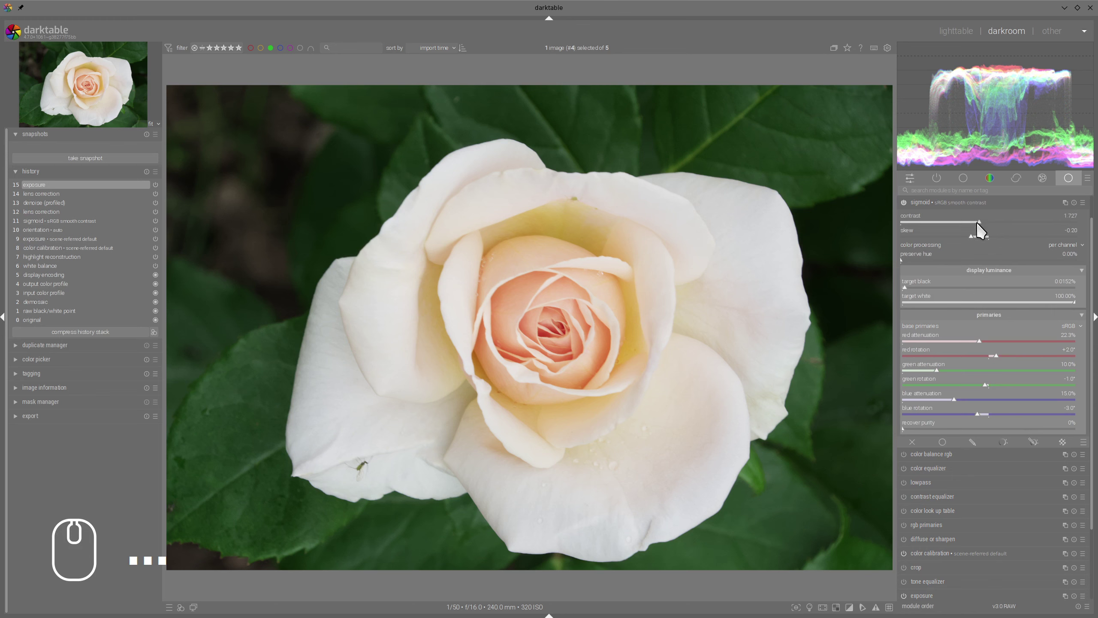
drag(980, 223, 947, 209)
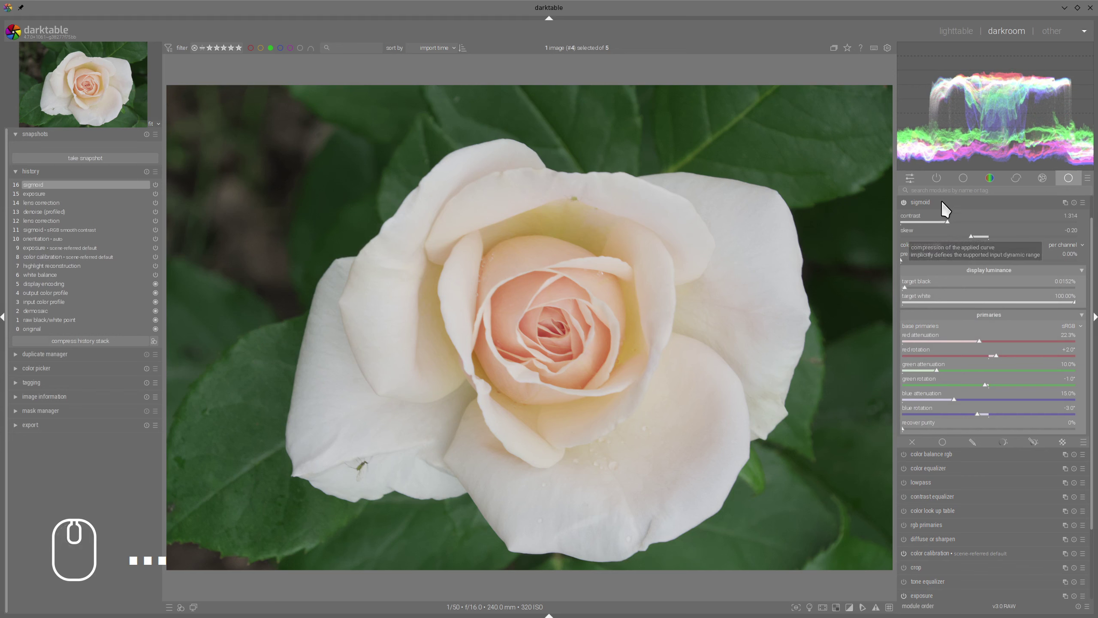
click(943, 202)
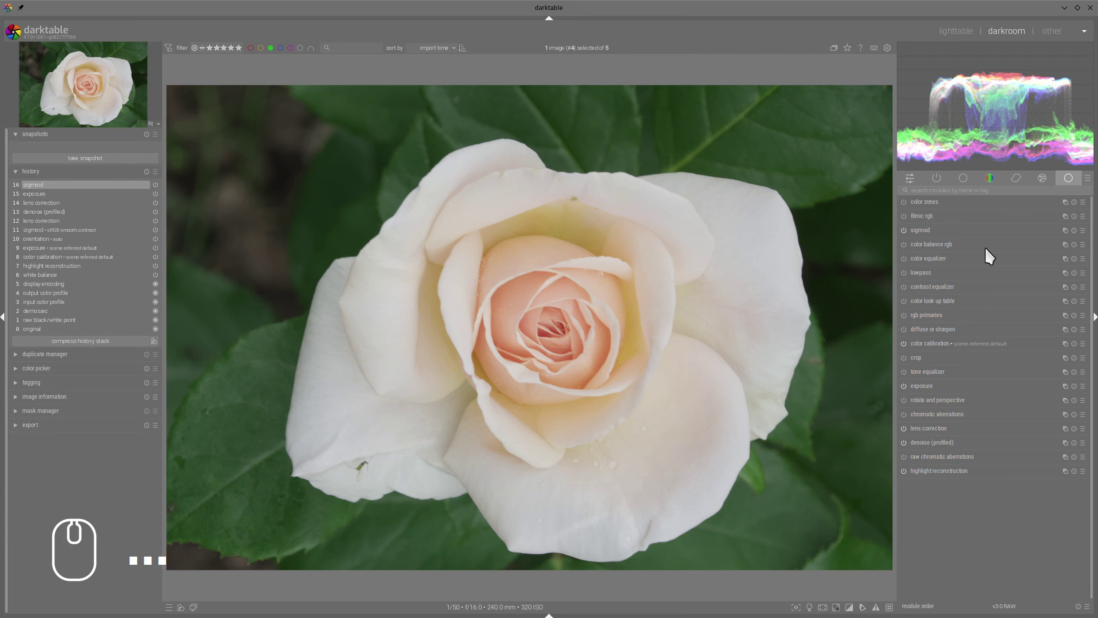
Enable color balance rgb and set perceptual brilliance to about +49% for shadows and +15% for highlights
click(904, 244)
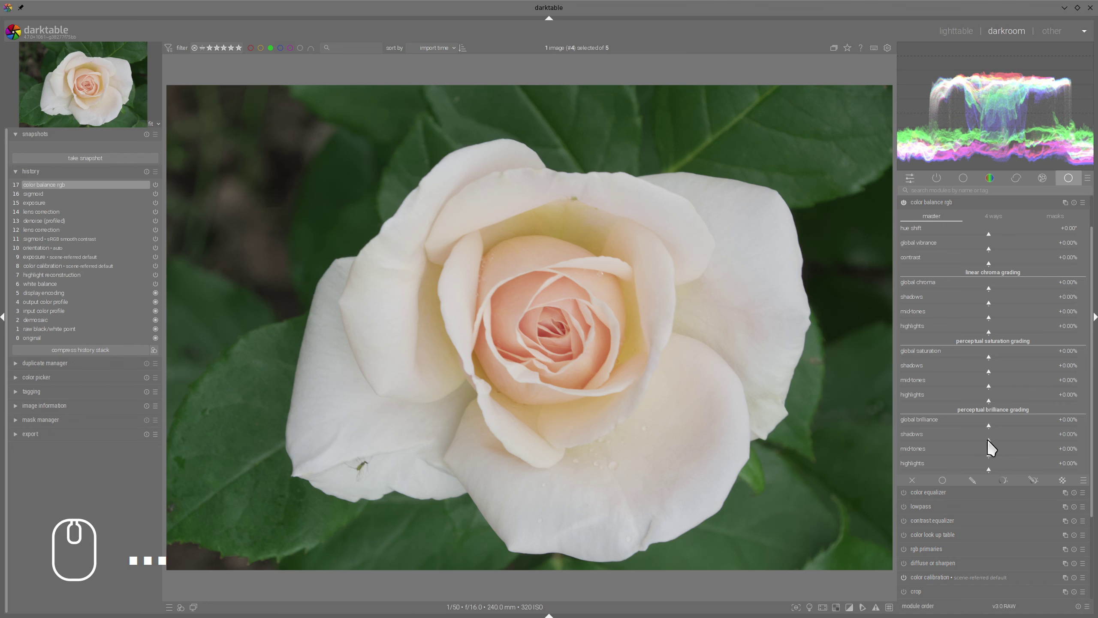
drag(988, 440, 1027, 436)
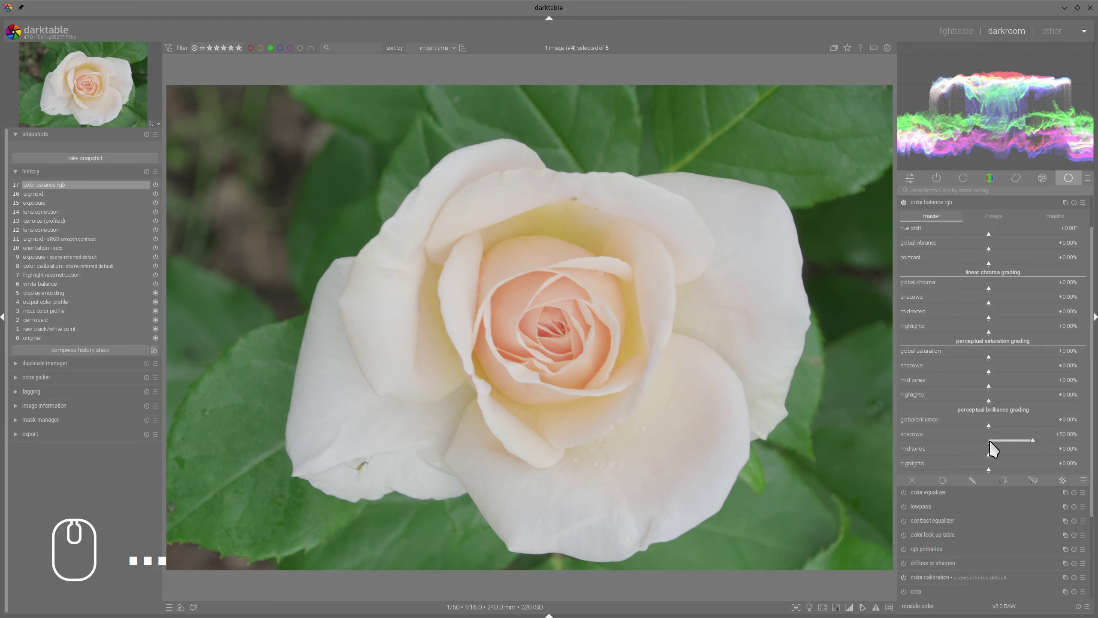
mouse_move(1033, 441)
mouse_down()
mouse_move(1024, 442)
mouse_move(1033, 440)
mouse_up()
drag(989, 468, 1003, 467)
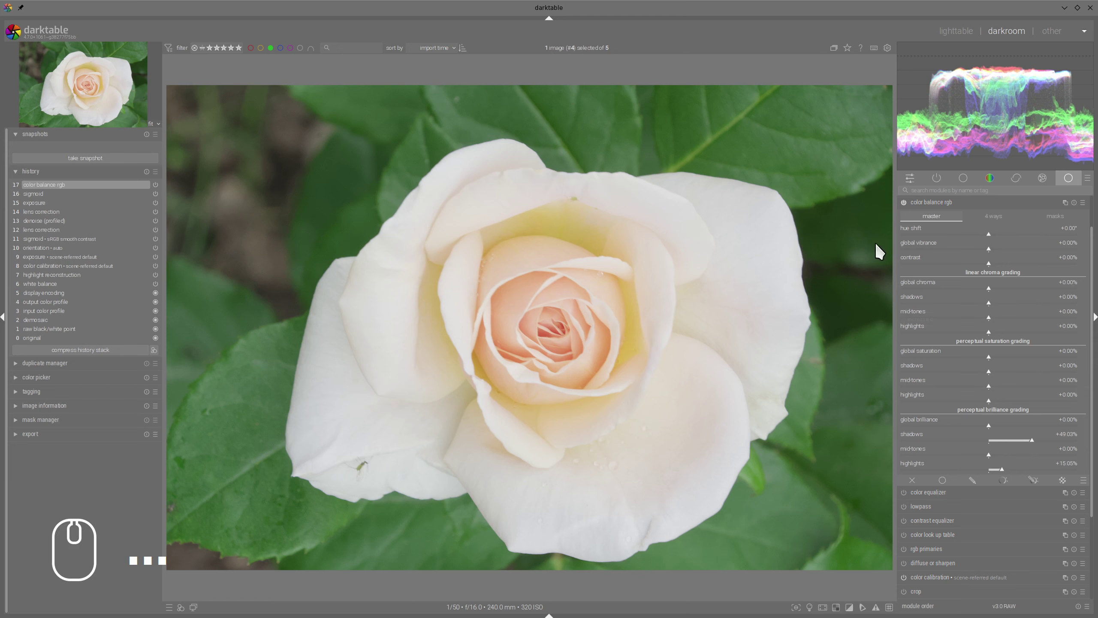
Reduce the color balance rgb mask's shadows fall-off to about 50.97% and raise its middle-gray fulcrum
click(1056, 216)
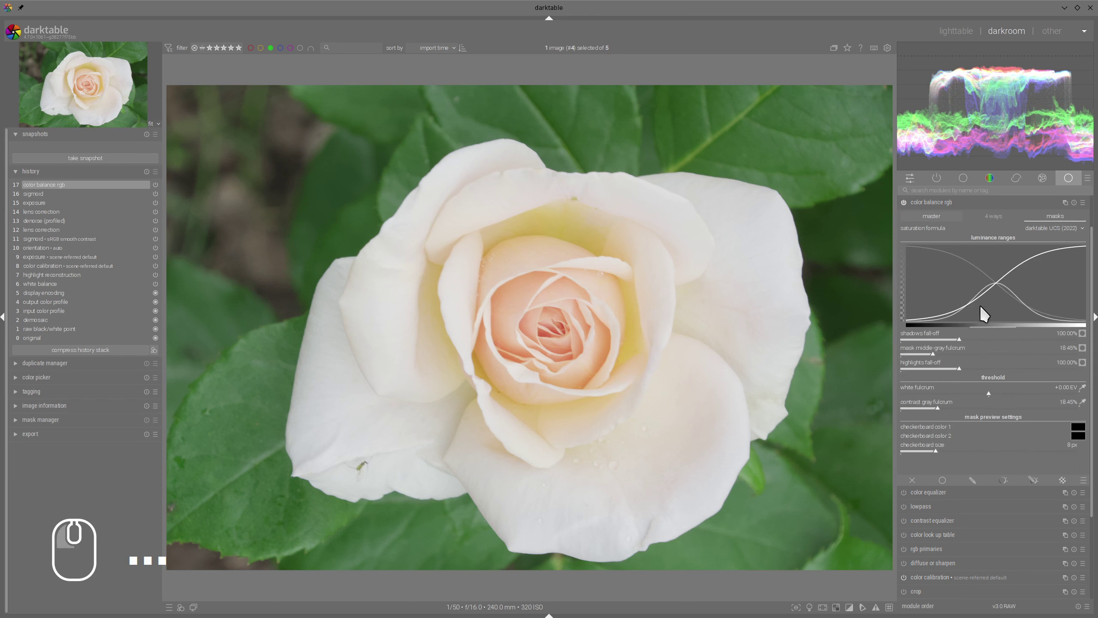
mouse_move(960, 340)
mouse_down()
mouse_move(920, 348)
mouse_move(956, 355)
mouse_up()
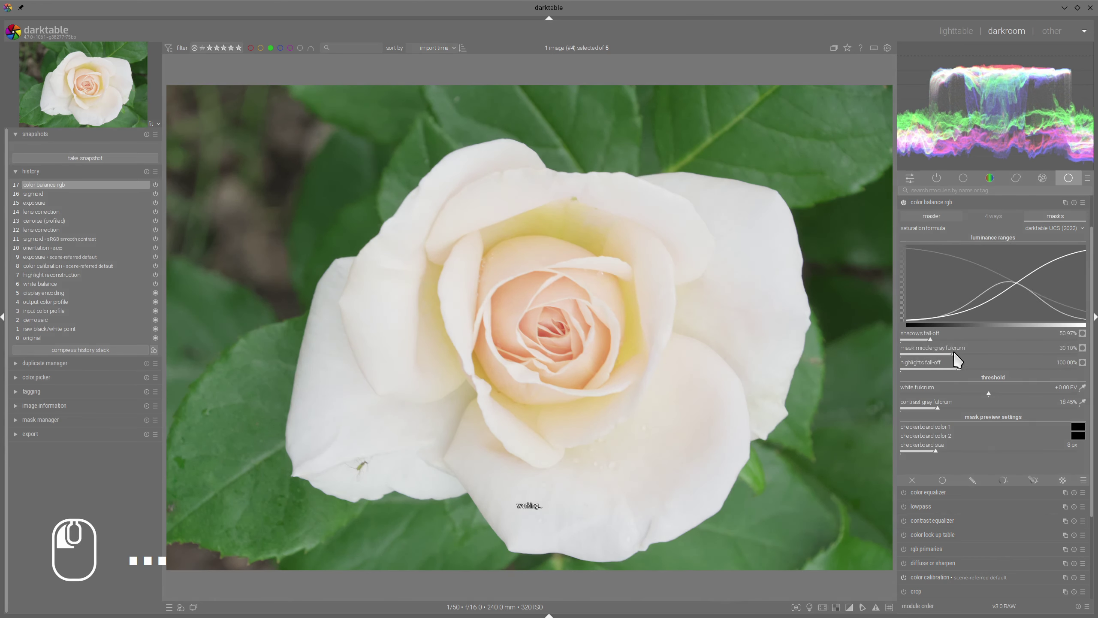
Lower the midtones' perceptual brilliance in color balance rgb to about -22%
click(940, 215)
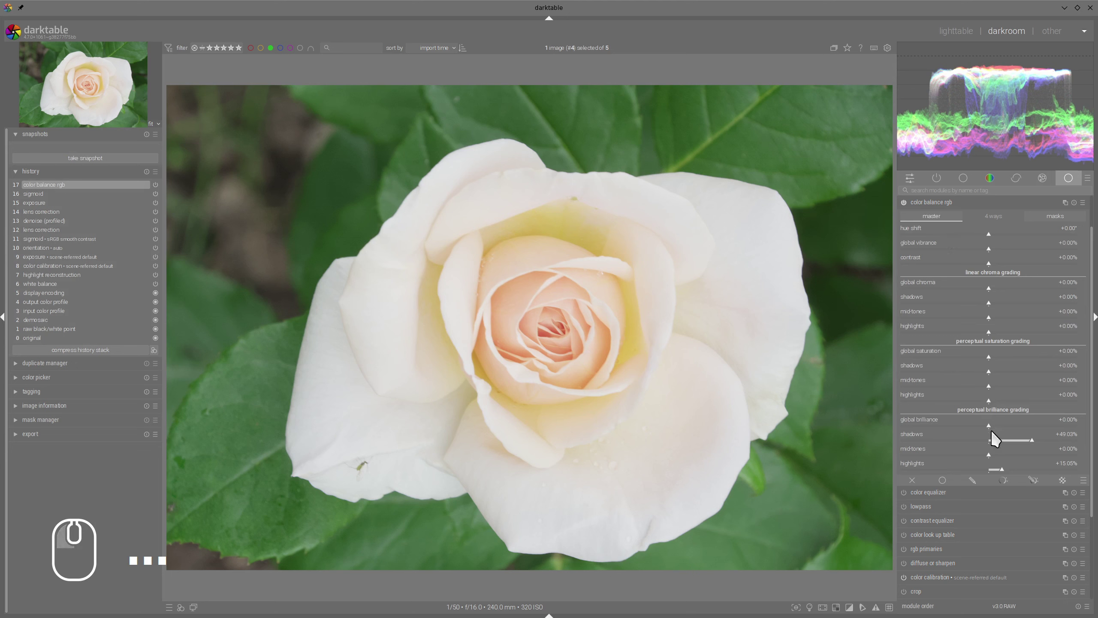
drag(988, 455, 969, 450)
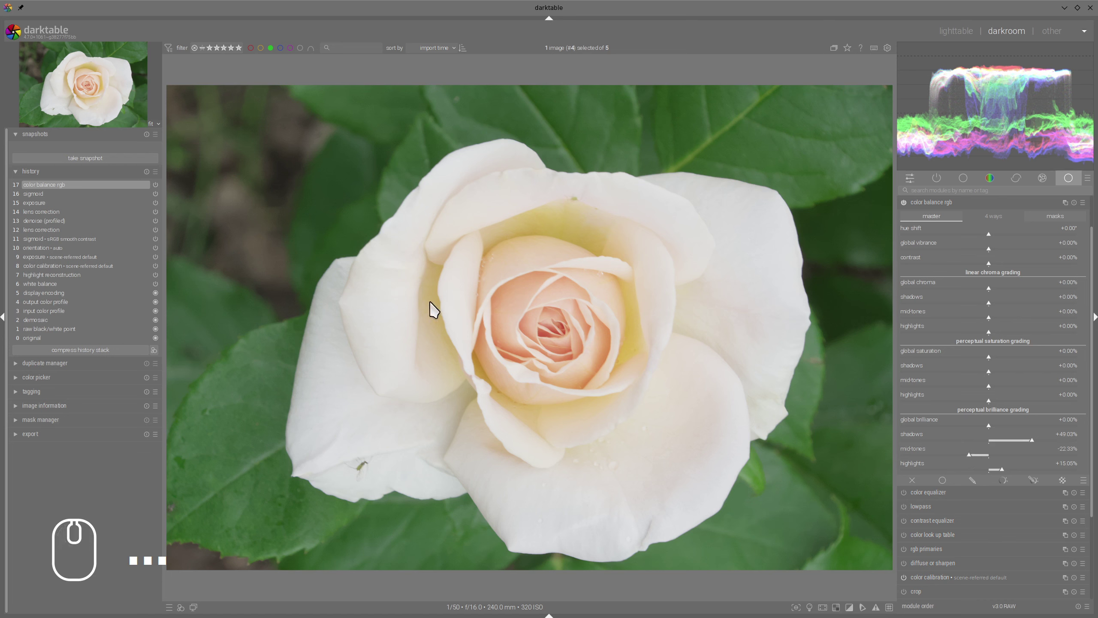
mouse_move(430, 300)
mouse_down()
mouse_move(586, 227)
mouse_move(486, 429)
mouse_move(444, 248)
mouse_up()
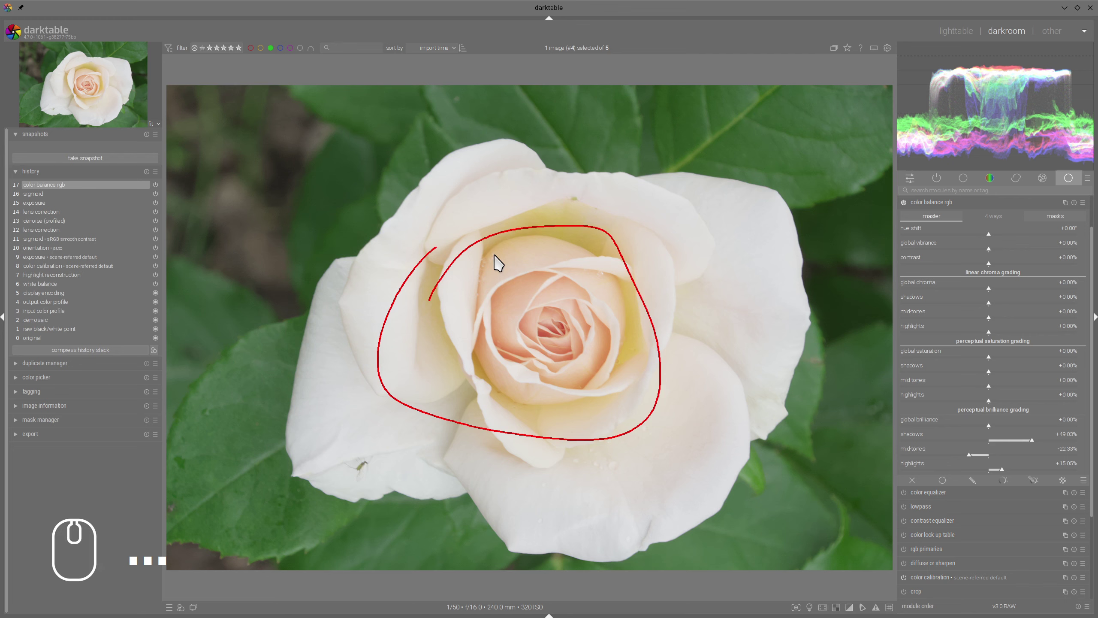
key(shift)
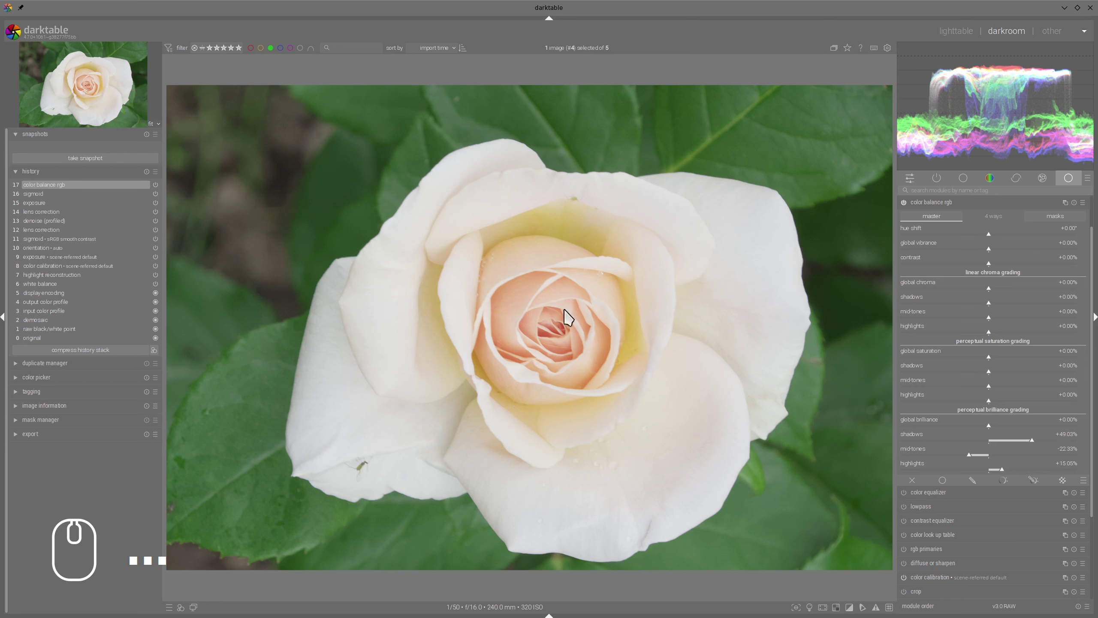
Set the color balance rgb masks to about 15.29% middle-gray fulcrum, 127.43% highlights fall-off and 107.04% shadows fall-off
click(1055, 216)
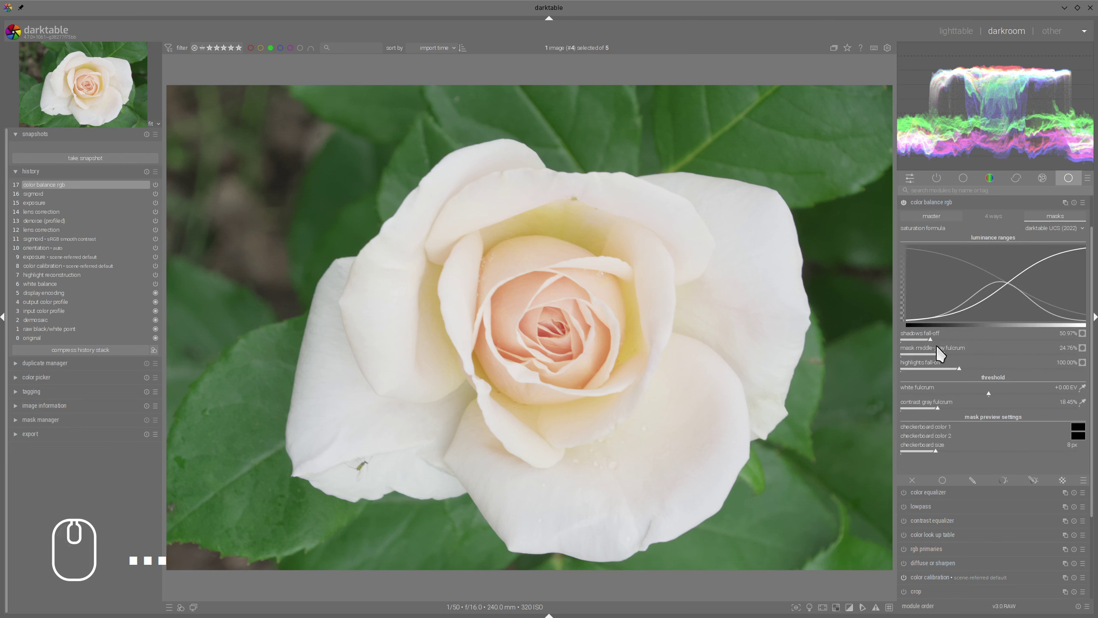
click(955, 353)
drag(932, 365, 977, 368)
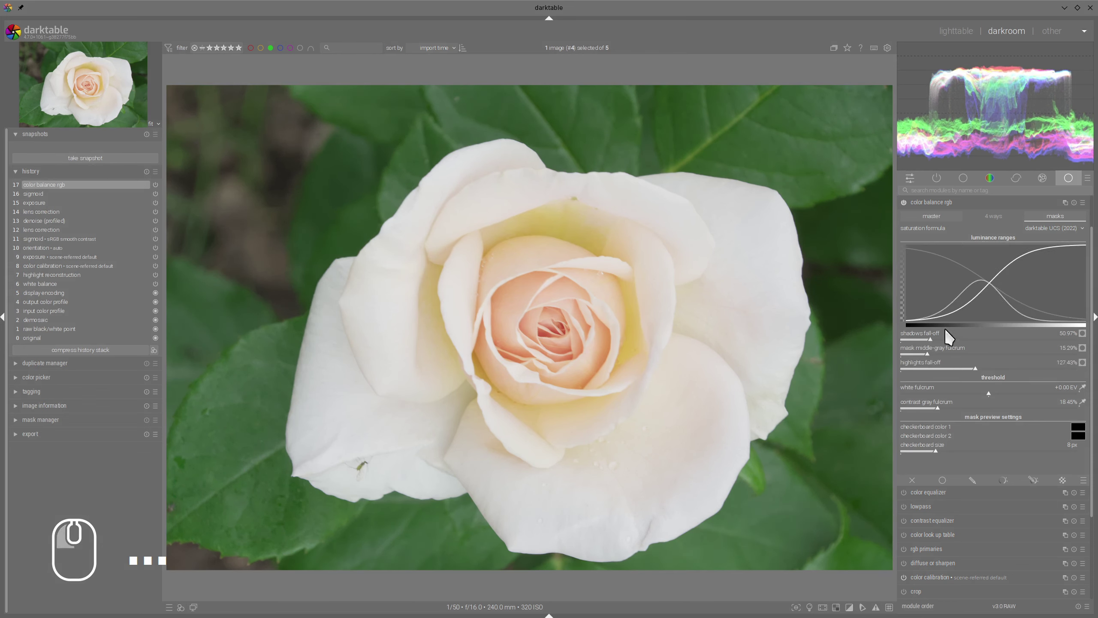
drag(931, 340, 963, 339)
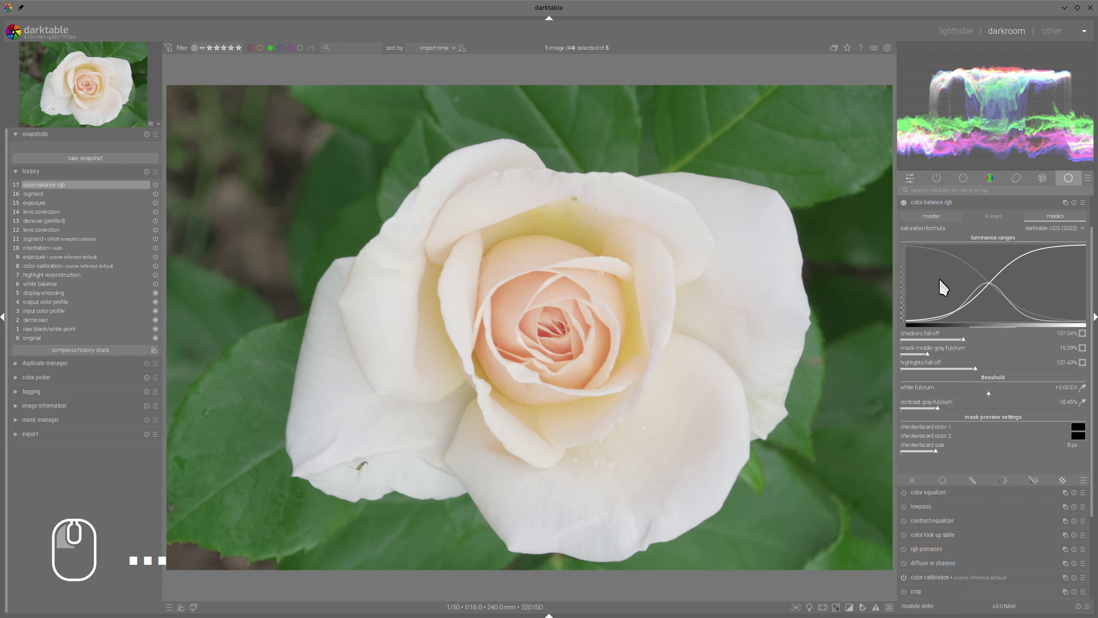
click(940, 204)
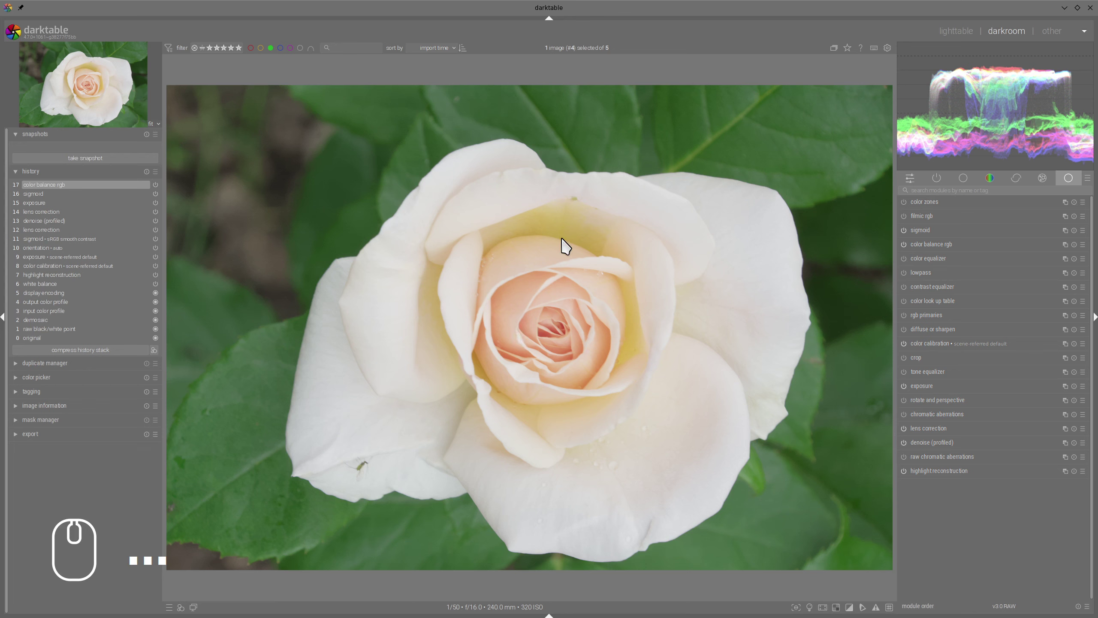
Change the scope from the waveform to the vectorscope
mouse_move(960, 88)
click(902, 47)
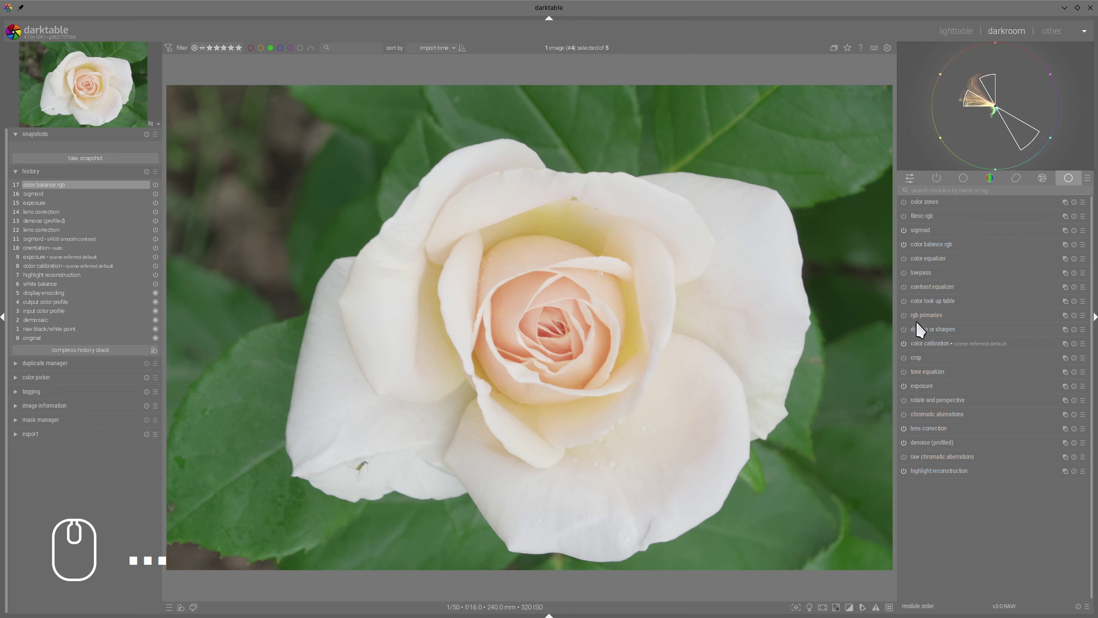
Enable rgb primaries and shift the green hue to about +17.9°, checking the resulting colors in the vectorscope
click(903, 314)
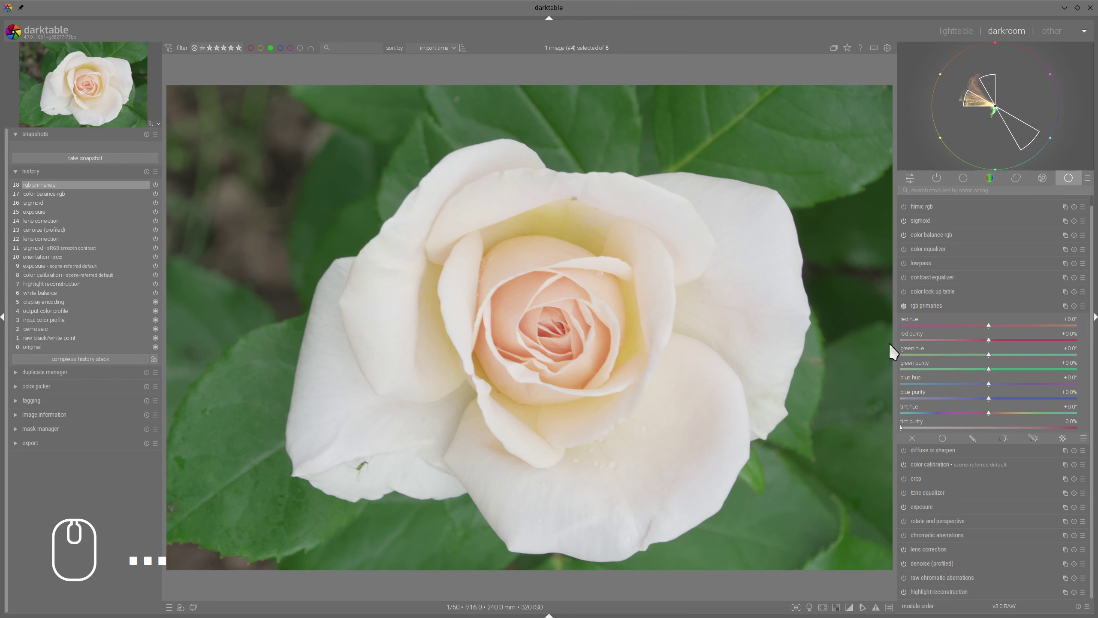
drag(989, 354, 1069, 355)
mouse_move(994, 66)
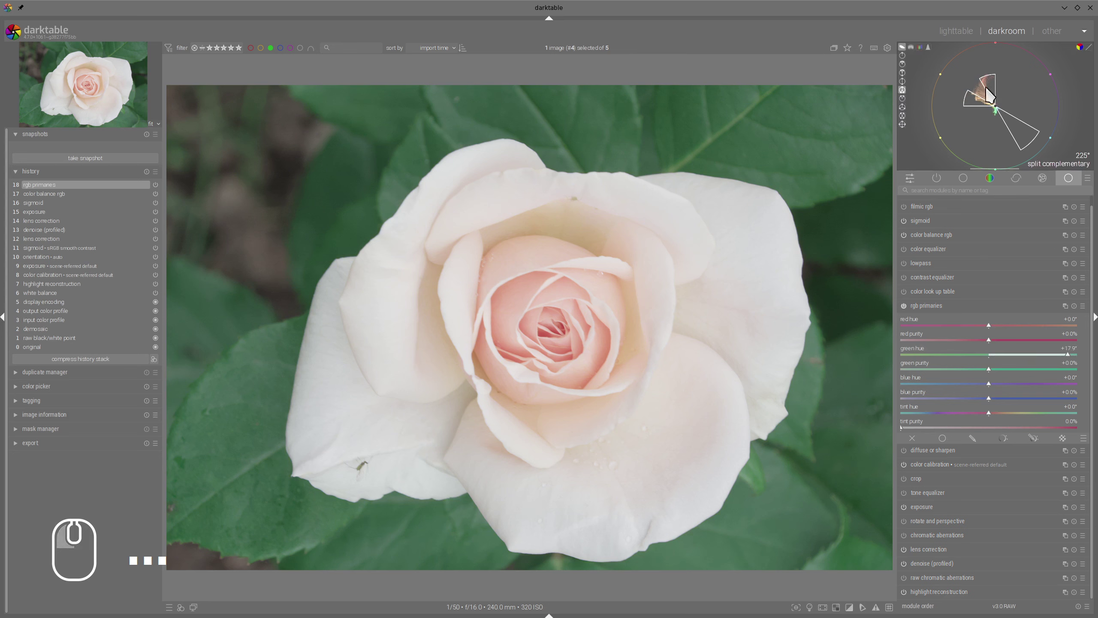
mouse_move(992, 64)
mouse_down()
mouse_move(958, 95)
mouse_move(1014, 92)
mouse_move(987, 68)
mouse_up()
key(Escape)
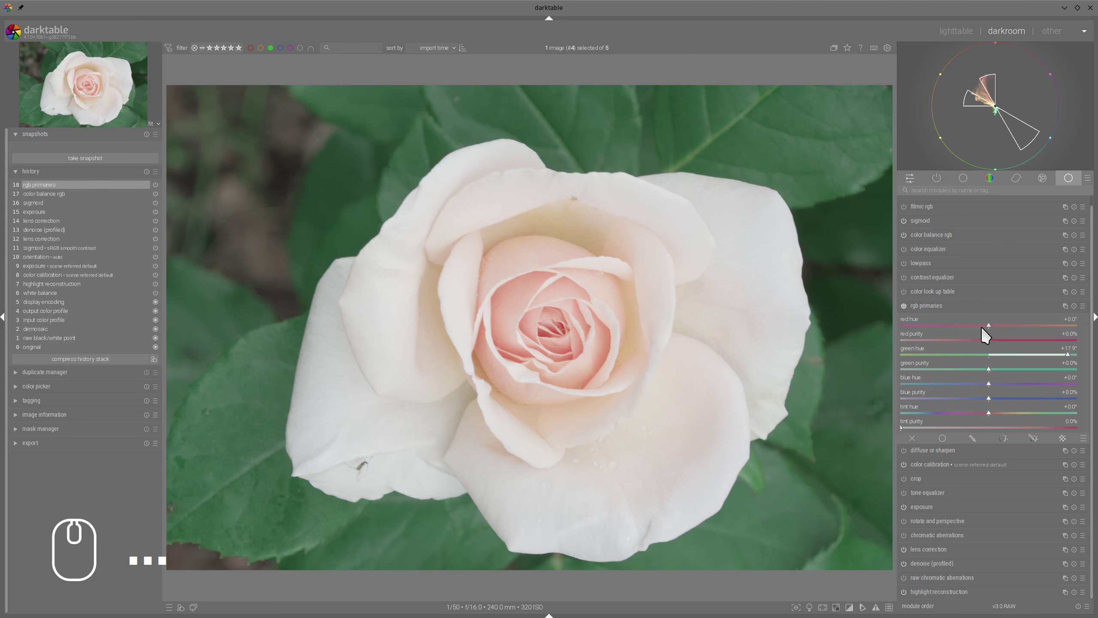
In rgb primaries, set the red hue to about -1.5°, red purity to +35.2% and blue hue to -0.2°
drag(988, 325, 1051, 341)
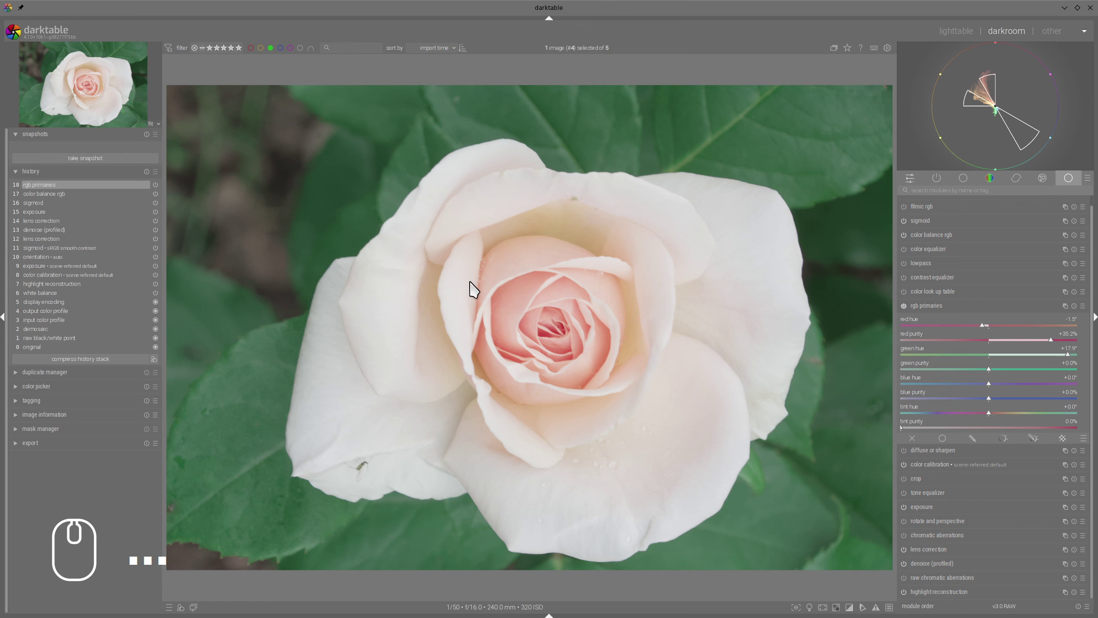
mouse_move(470, 282)
mouse_down()
mouse_move(487, 251)
mouse_move(536, 422)
mouse_move(518, 255)
mouse_up()
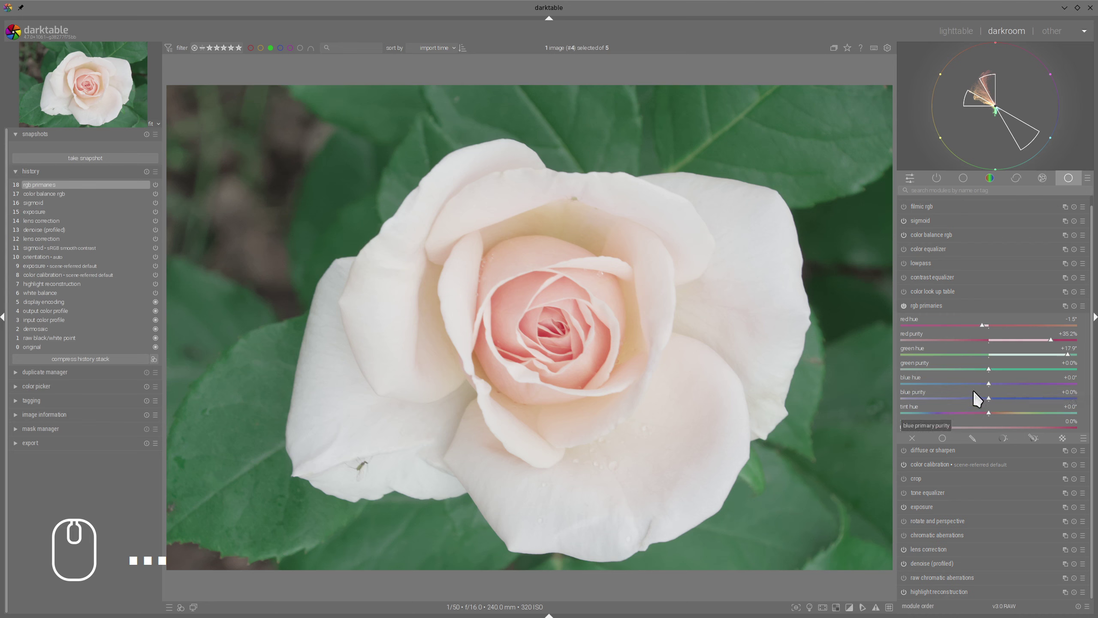
mouse_move(991, 384)
mouse_down()
mouse_move(956, 382)
mouse_move(976, 385)
mouse_up()
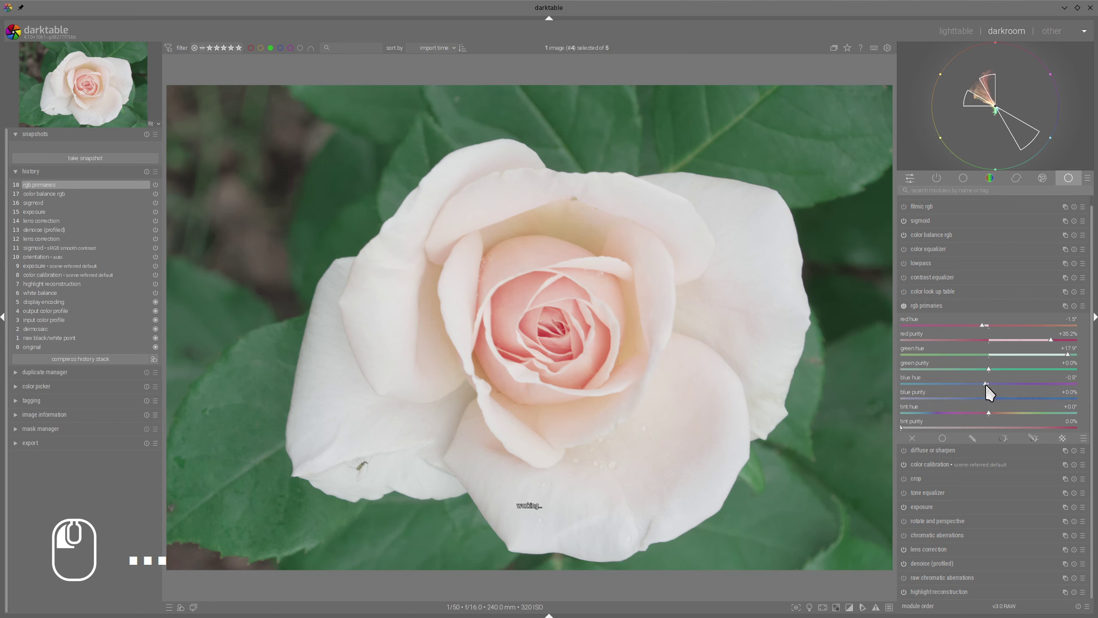
click(950, 306)
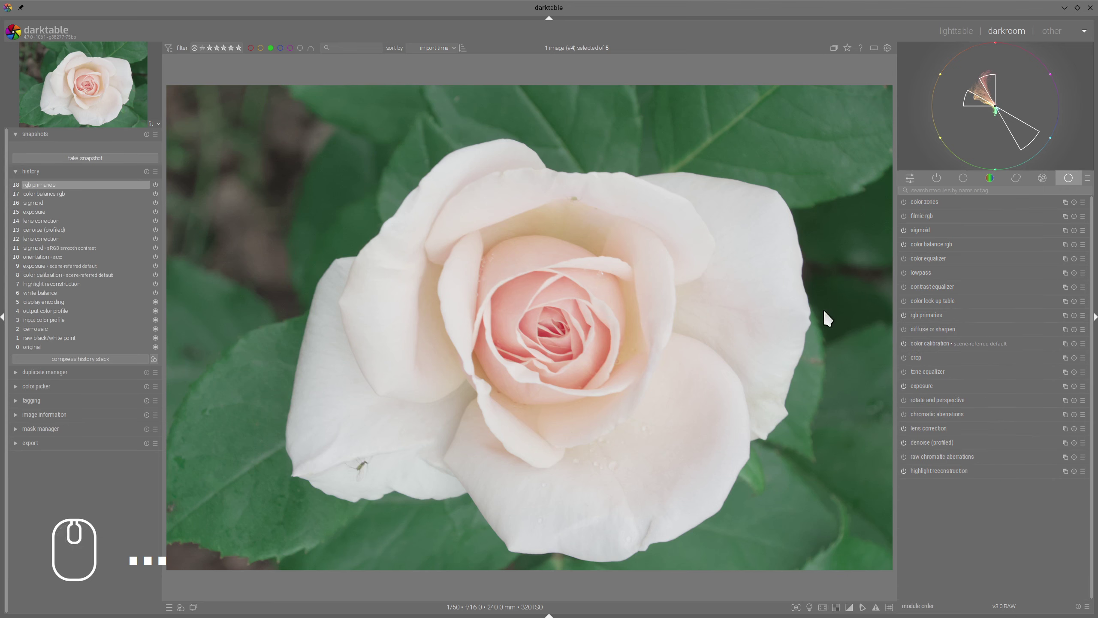
click(926, 314)
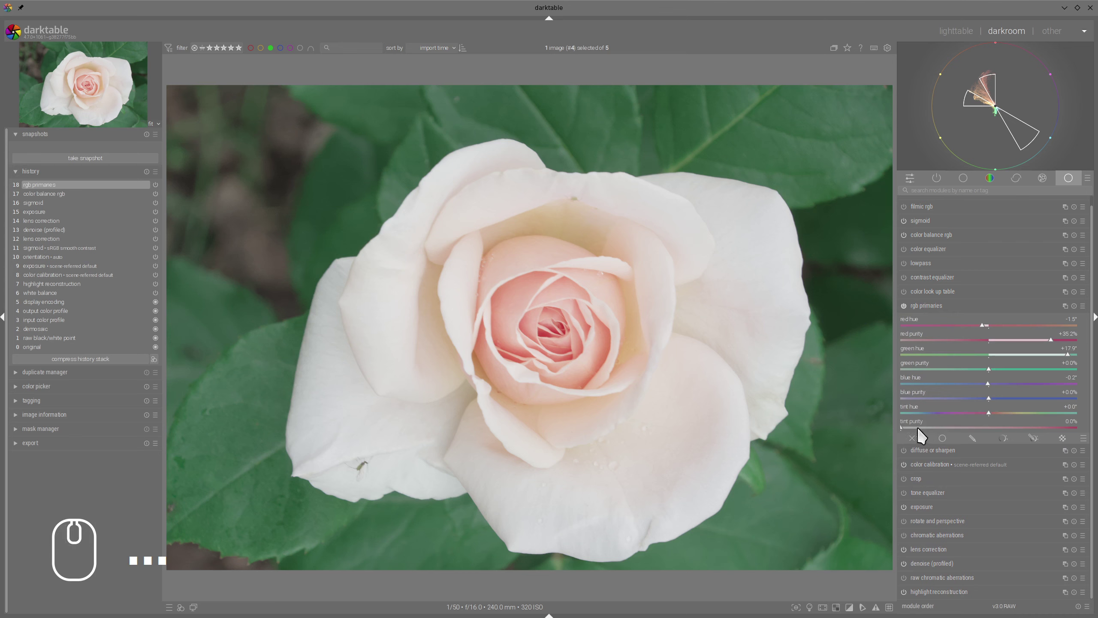
click(940, 304)
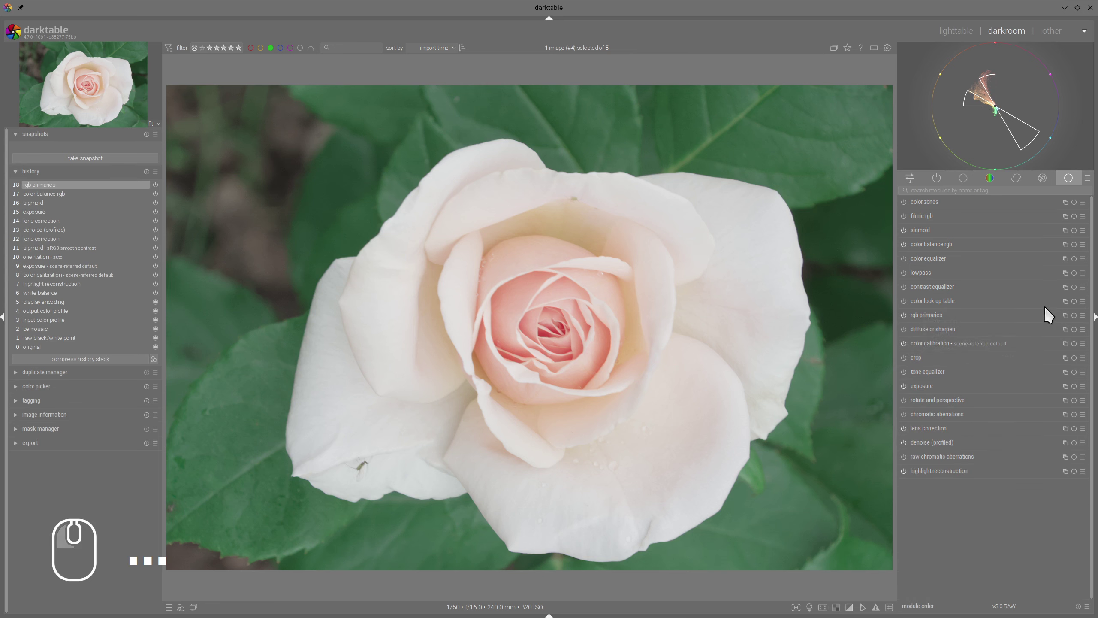
Add a second rgb primaries instance with tint hue at about -153.7°, tint purity 7.5% and blue purity -0.2%
right_click(1065, 315)
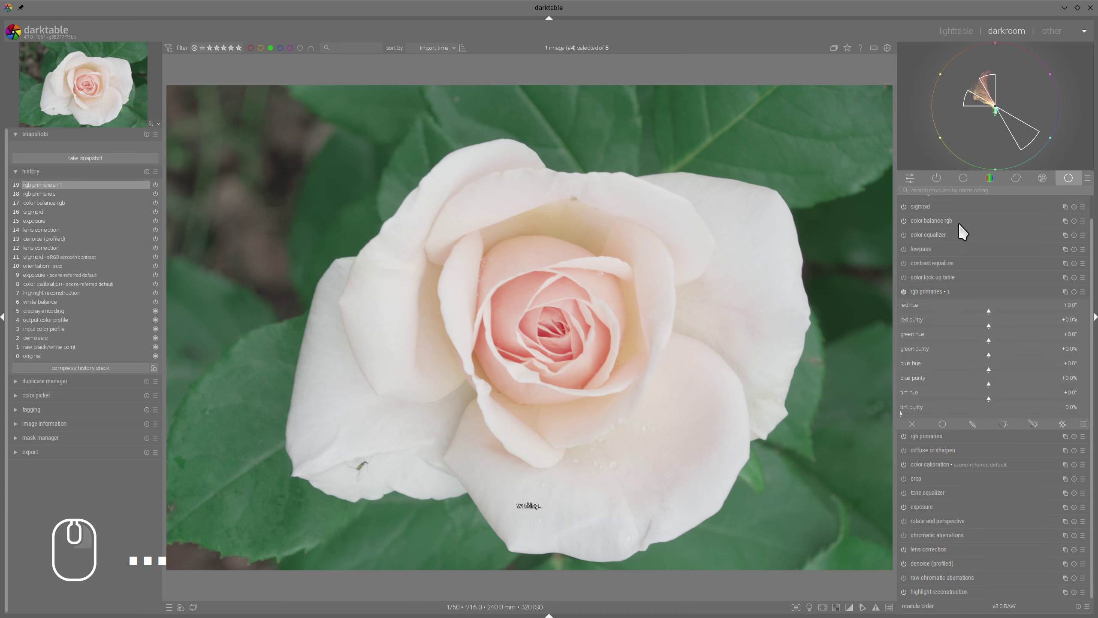
click(935, 287)
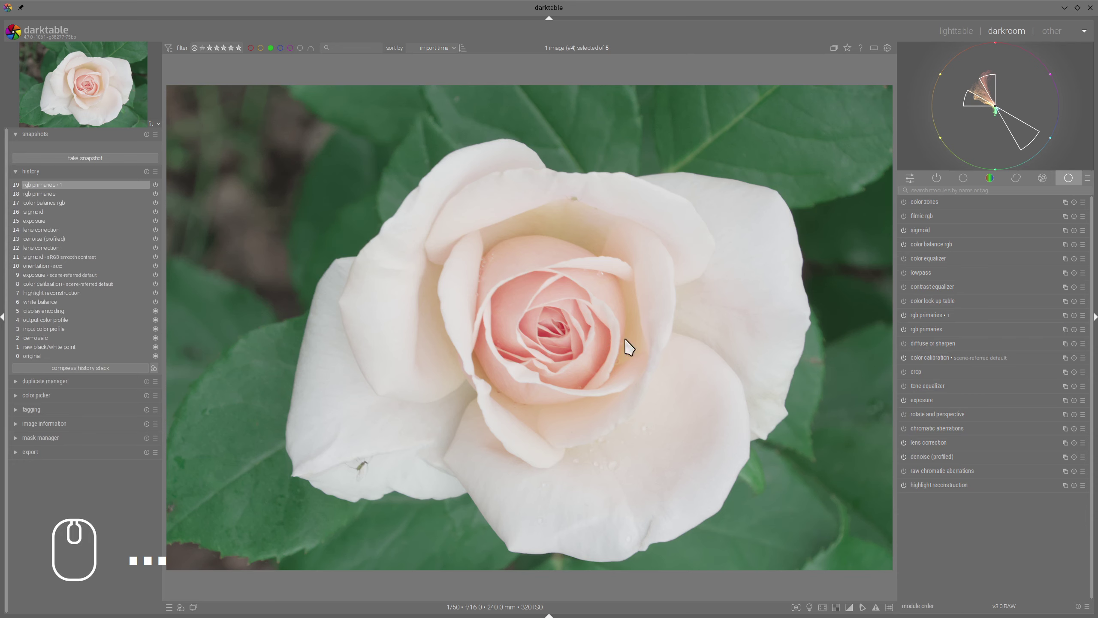
click(932, 312)
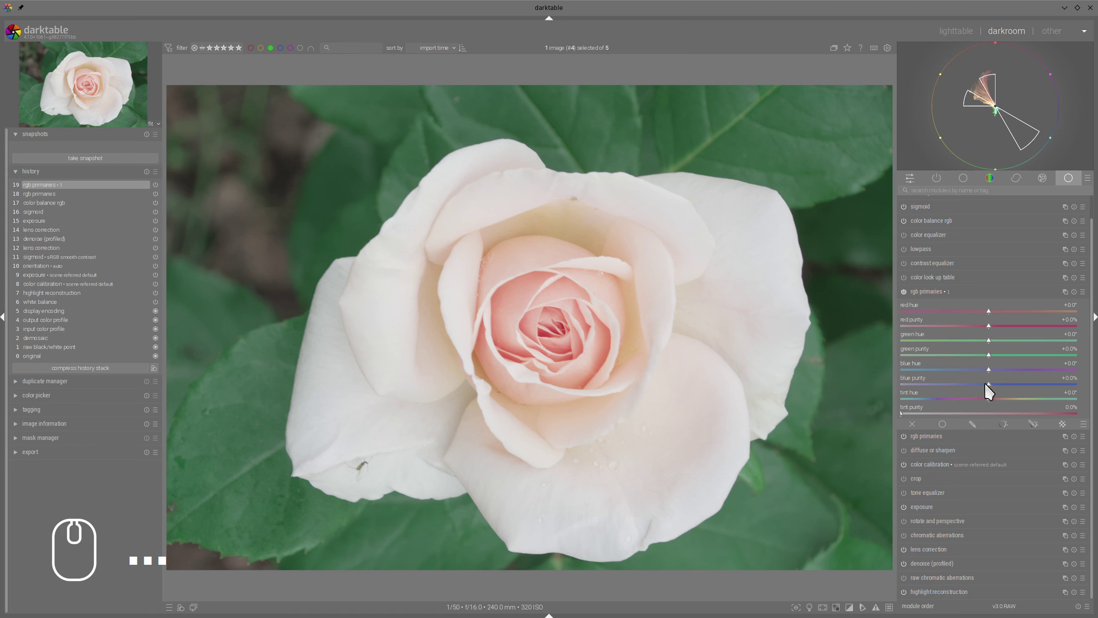
drag(986, 384, 976, 412)
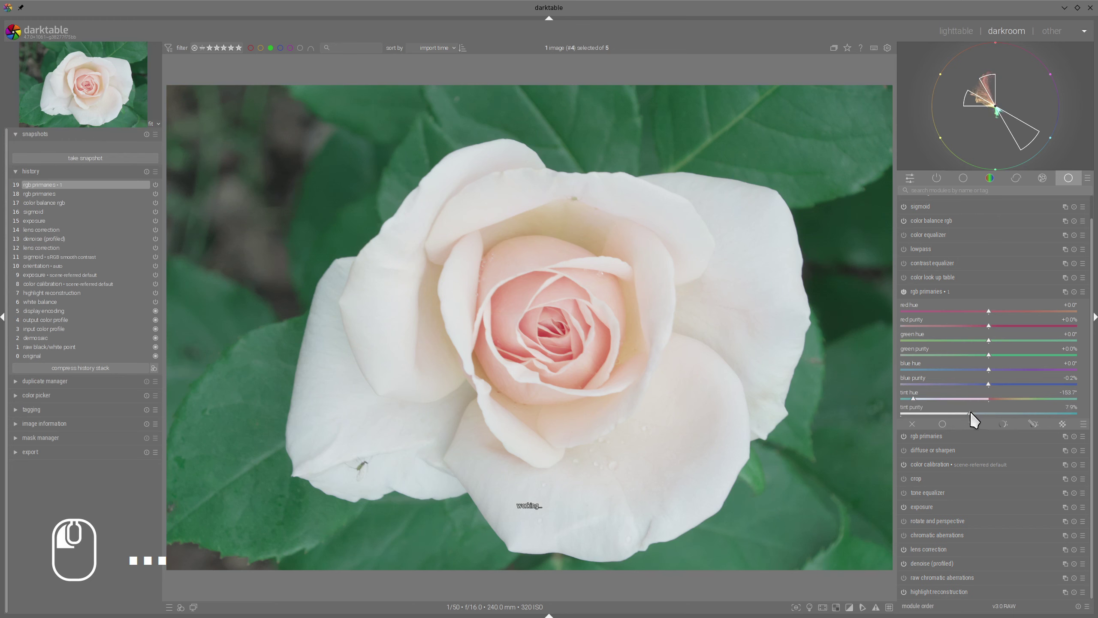
mouse_move(986, 119)
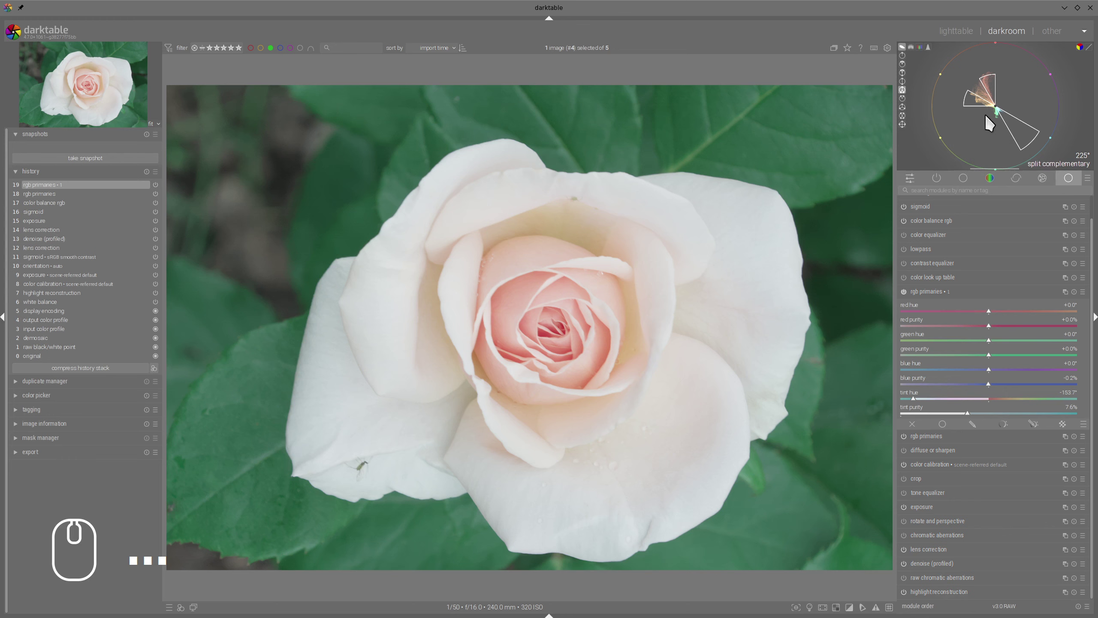
drag(986, 113, 1004, 118)
click(941, 292)
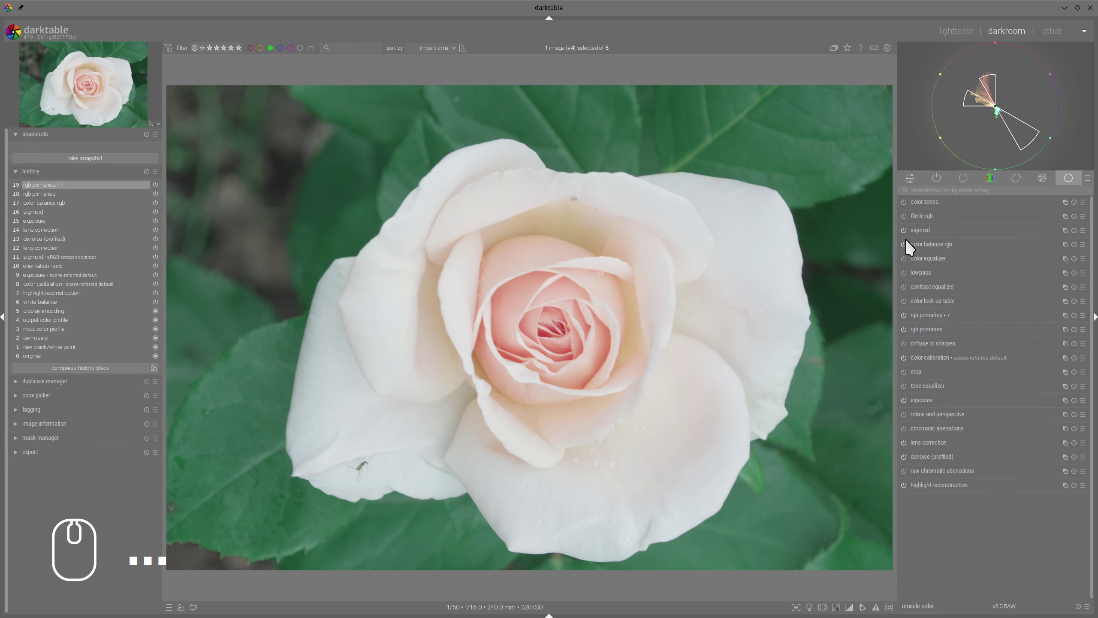
Tint the shadows lift in color balance rgb with a hue of about 247.38° and 11.77% chroma
click(921, 244)
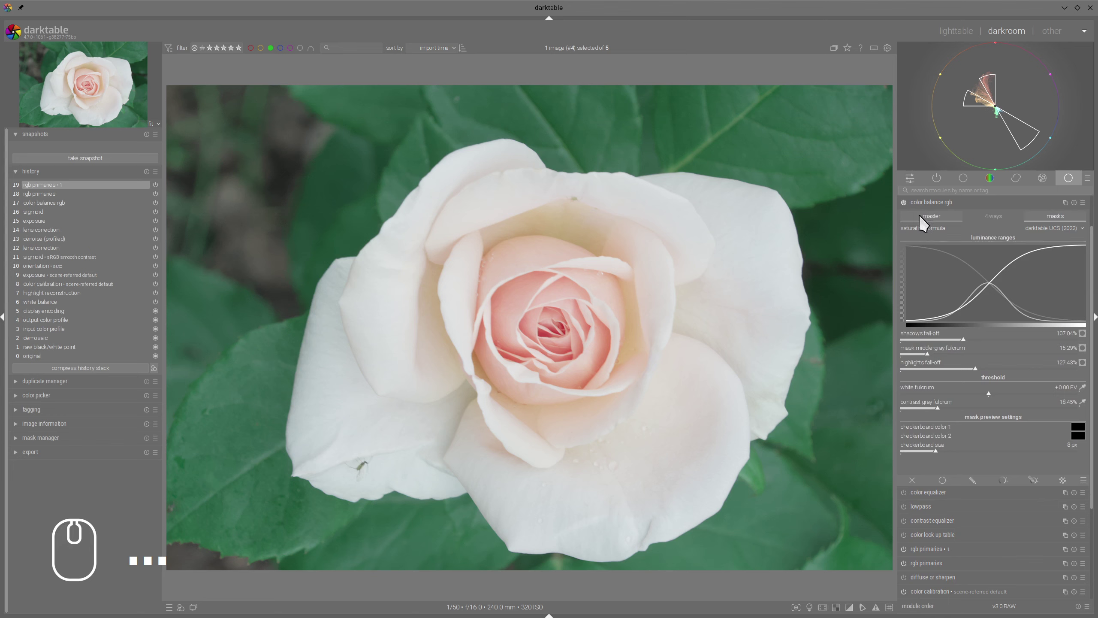
click(986, 217)
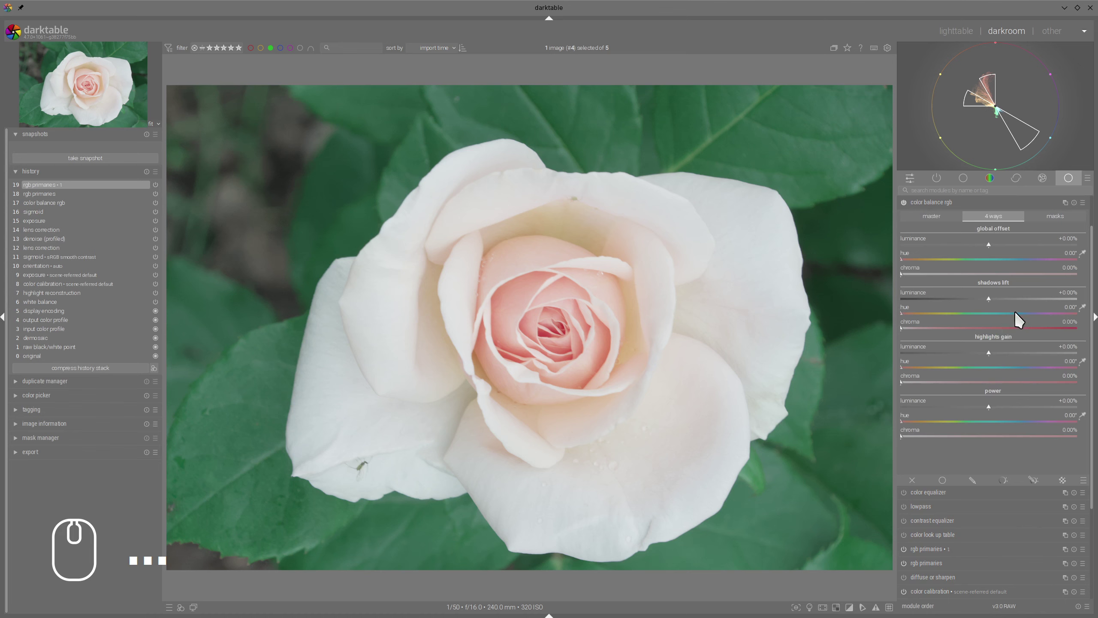
drag(1015, 312, 1023, 312)
drag(929, 328, 937, 323)
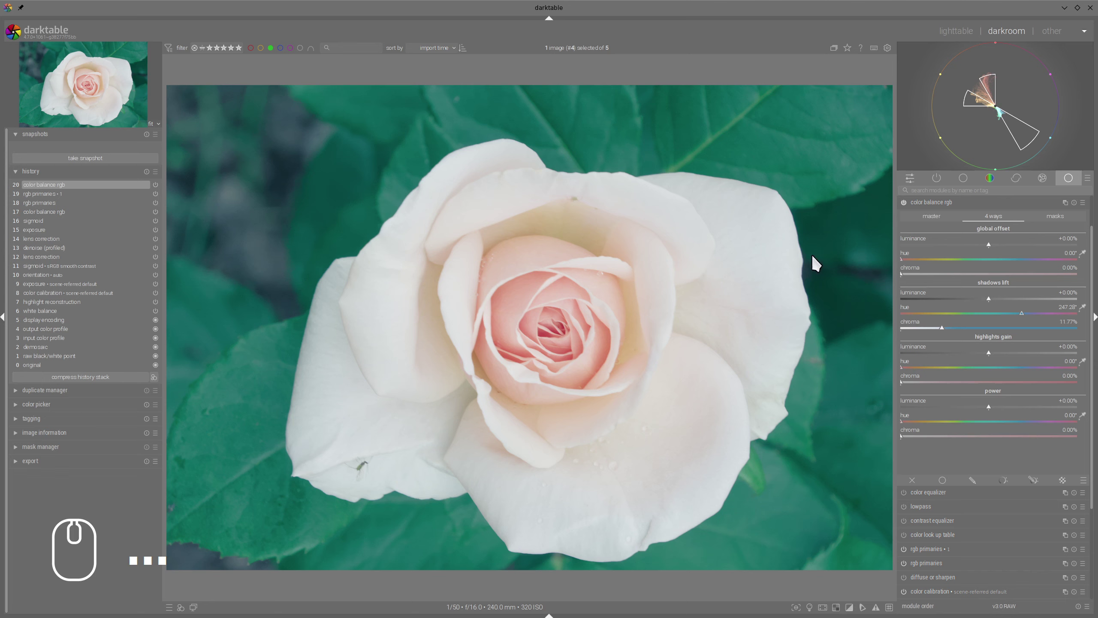
Set color balance rgb's perceptual saturation to about -56.80% for shadows and +27.67% for highlights
click(929, 214)
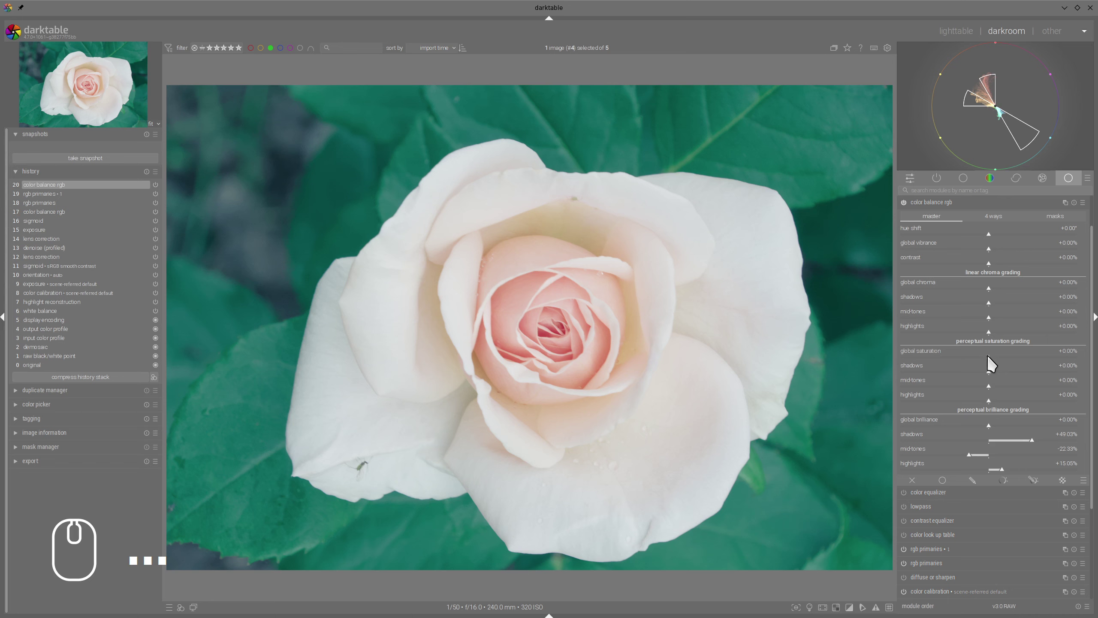
drag(990, 373, 939, 377)
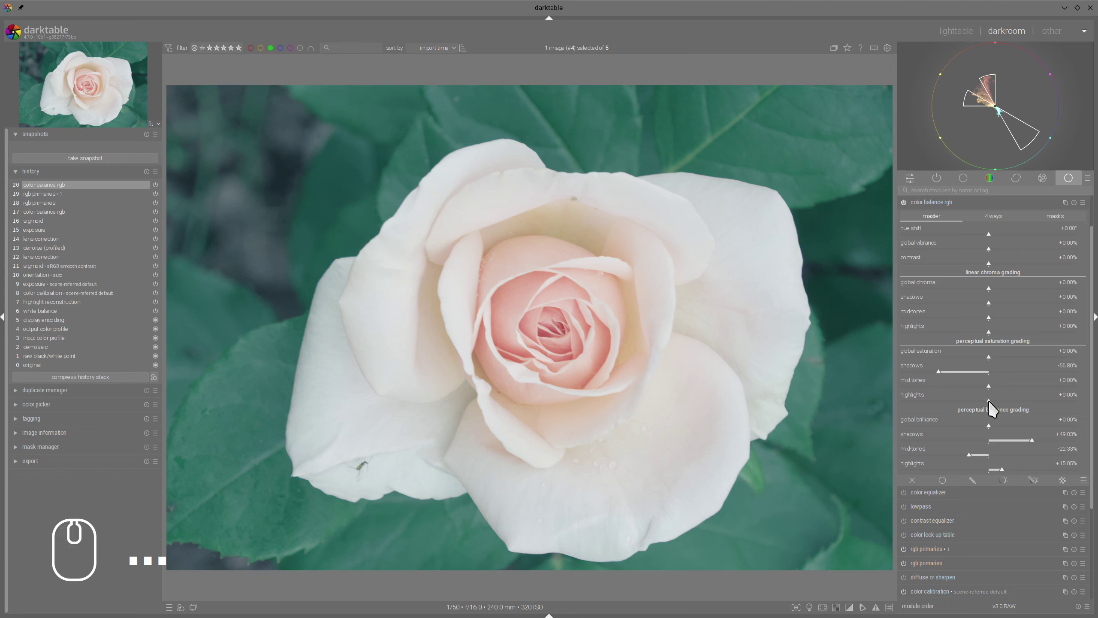
drag(997, 396, 1000, 395)
drag(1010, 401, 1015, 401)
Try a strong global vibrance boost in color balance rgb, and settle the vibrance at about -12.14%
drag(989, 249, 1061, 249)
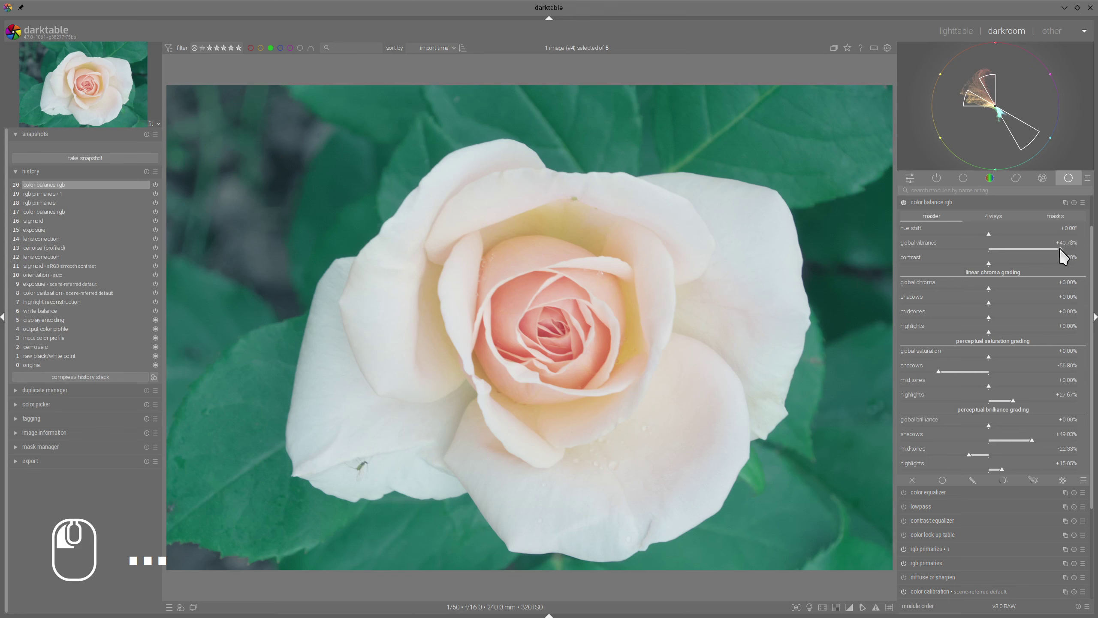
drag(1059, 248, 975, 246)
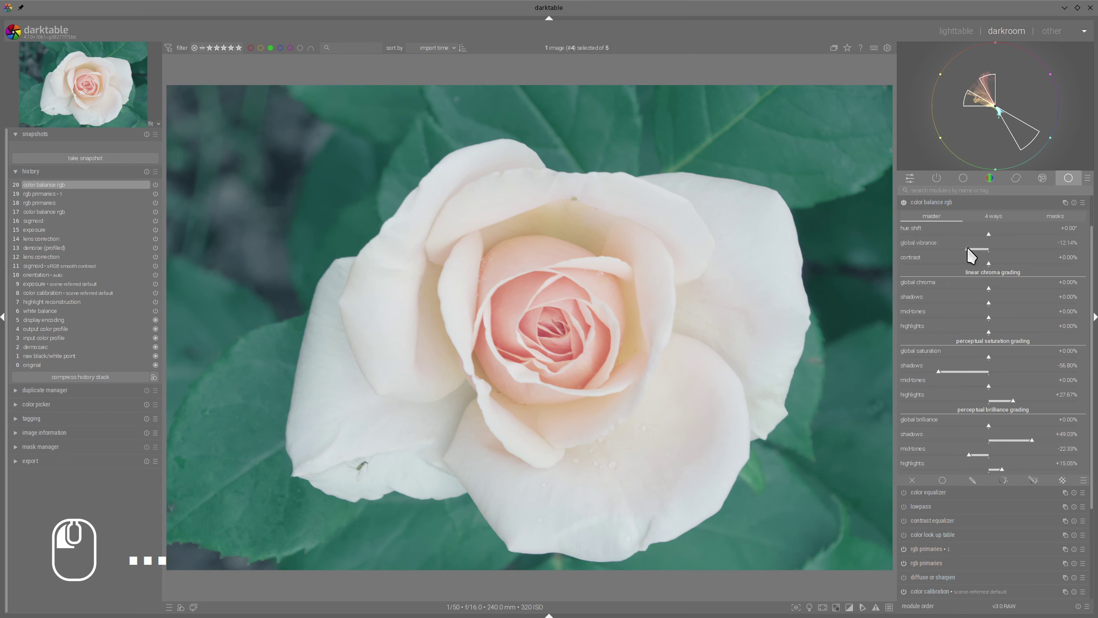
drag(967, 249, 967, 249)
Raise perceptual saturation to about +44.66% for highlights and +24.27% for mid-tones, and compare the image without color balance rgb
mouse_move(993, 400)
mouse_down()
mouse_move(1020, 398)
mouse_move(1012, 385)
mouse_move(1029, 399)
mouse_up()
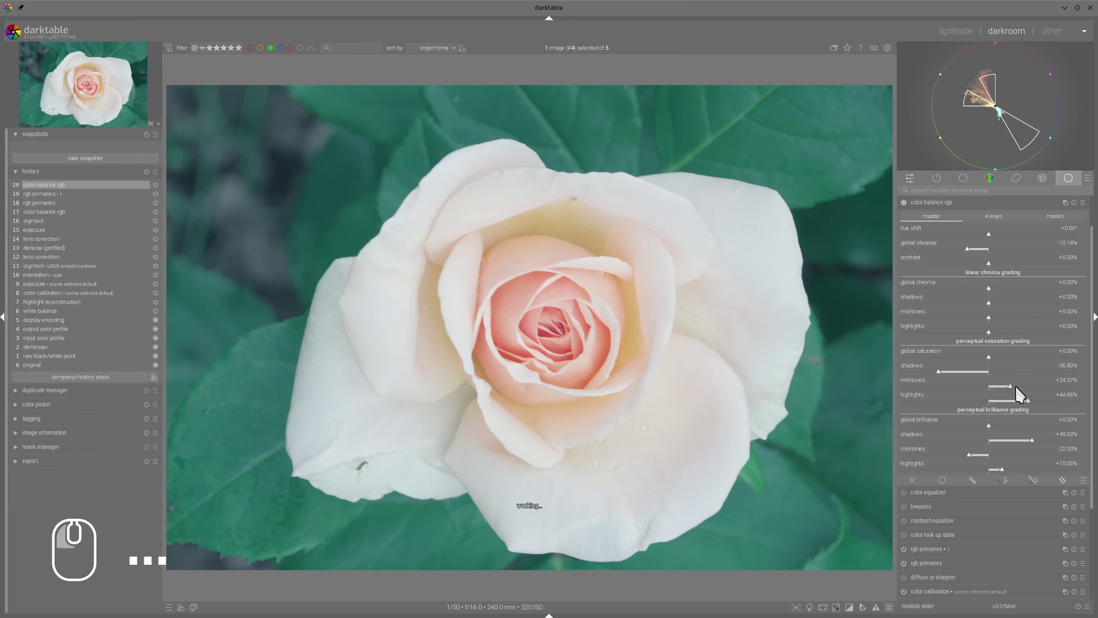
click(904, 202)
click(905, 202)
Show the photo in color assessment conditions with a white frame and inspect the center of the rose
click(809, 607)
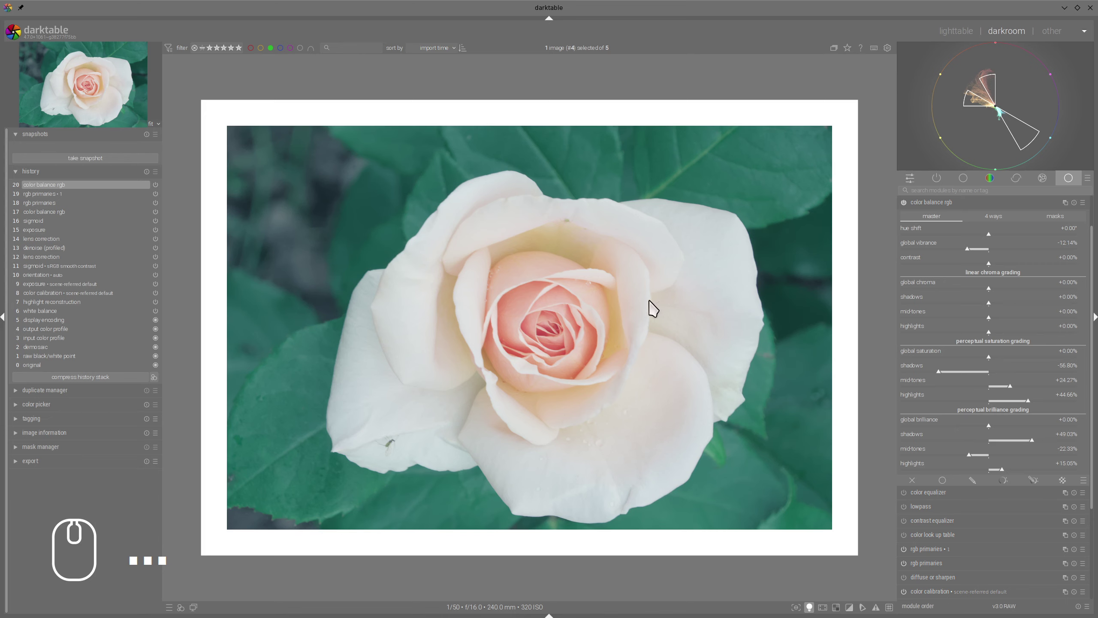
click(927, 206)
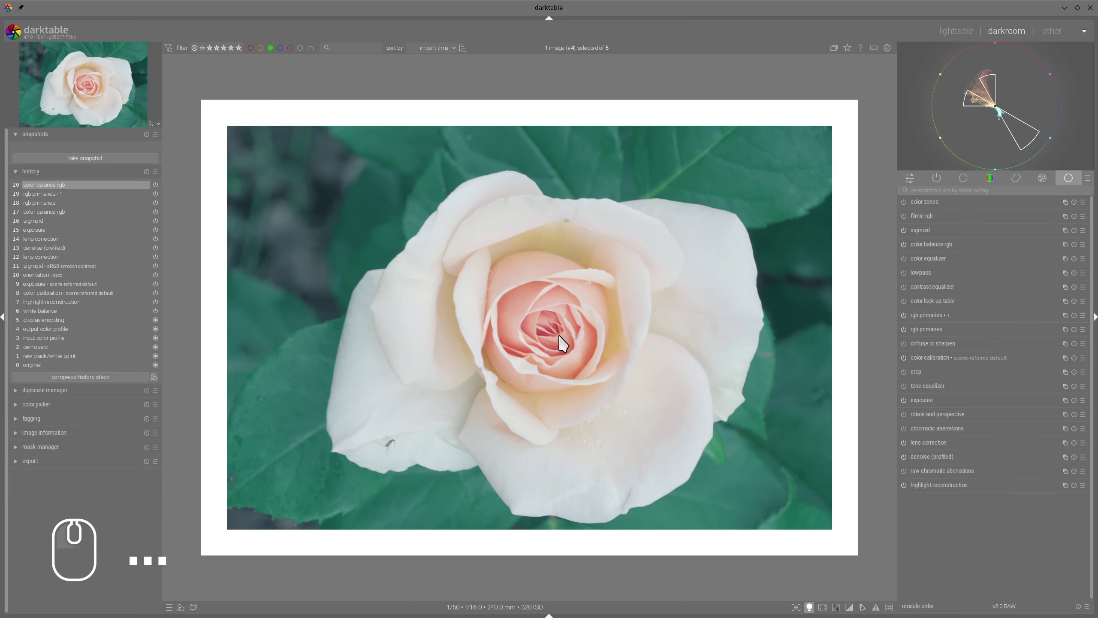
scroll(562, 342, up, 2)
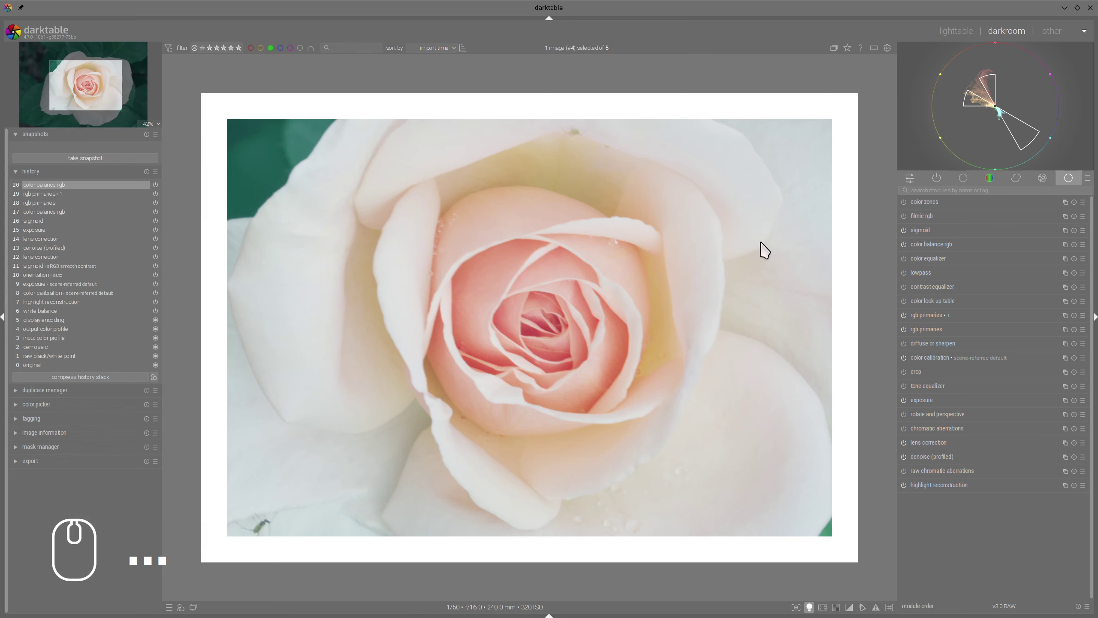
scroll(670, 311, down, 1)
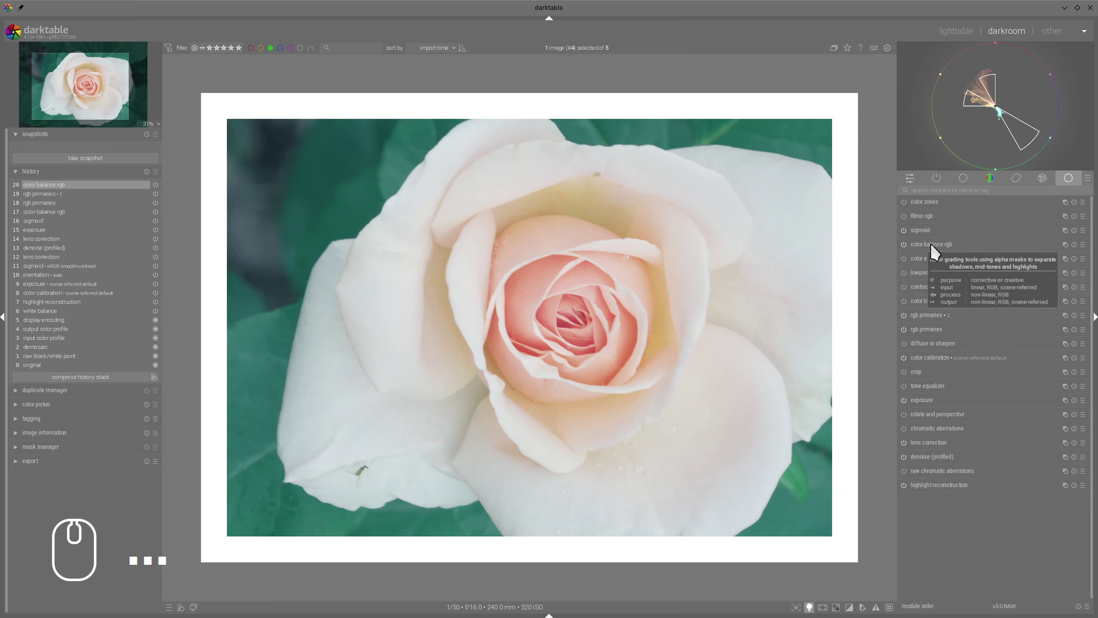
Create a second instance of color balance rgb and examine the rose's inner petals at 100%
right_click(1065, 245)
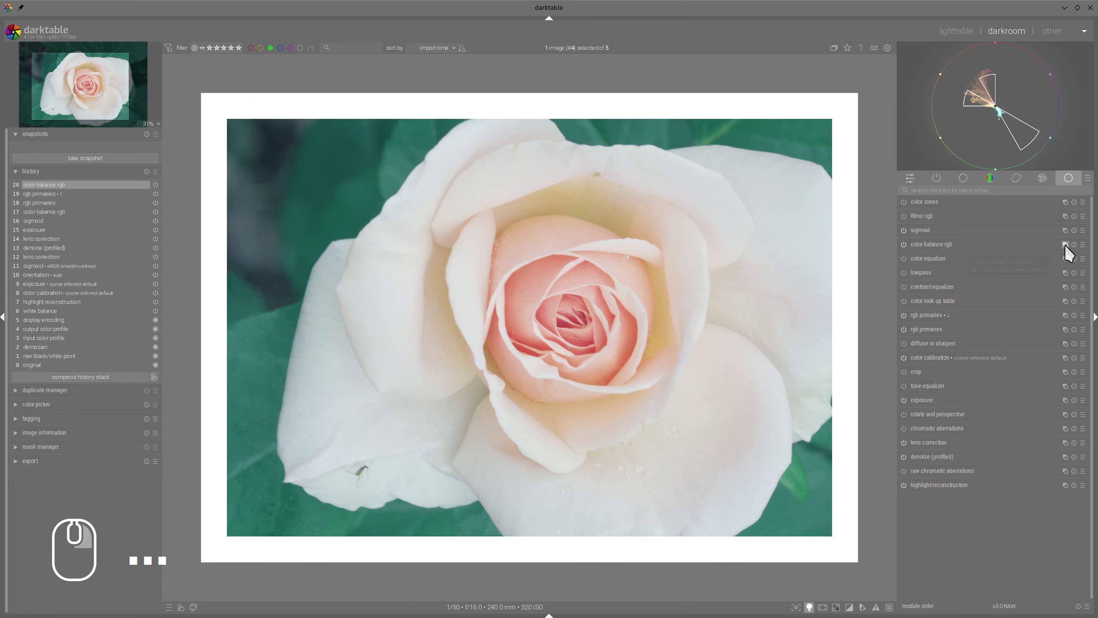
middle_click(568, 326)
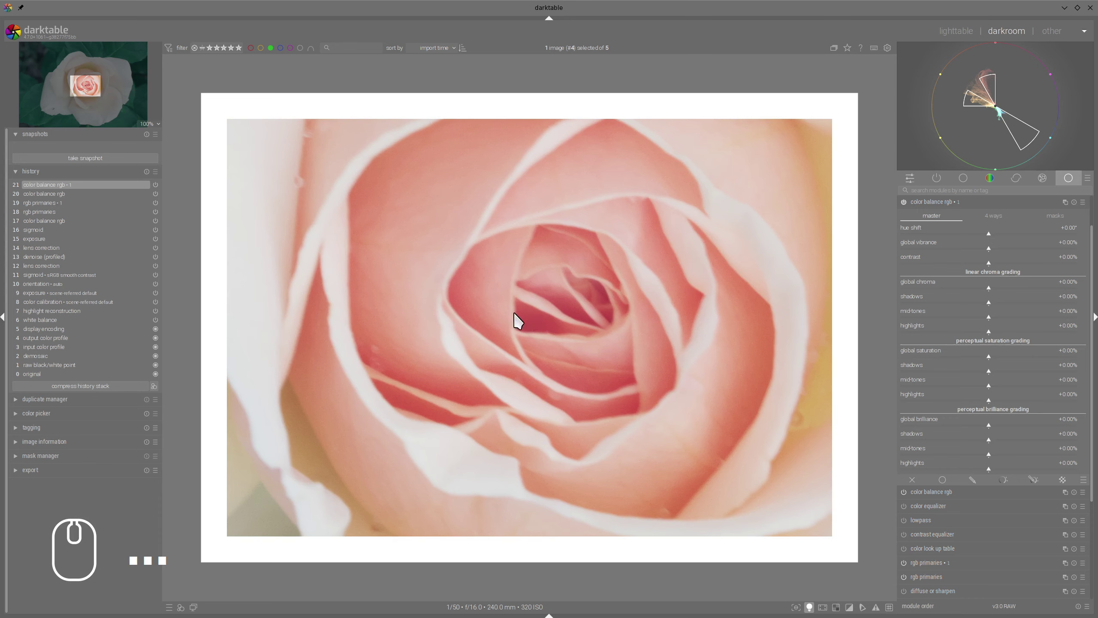
mouse_move(554, 331)
mouse_down()
mouse_move(499, 312)
mouse_move(539, 319)
mouse_up()
scroll(668, 343, down, 2)
scroll(669, 343, down, 2)
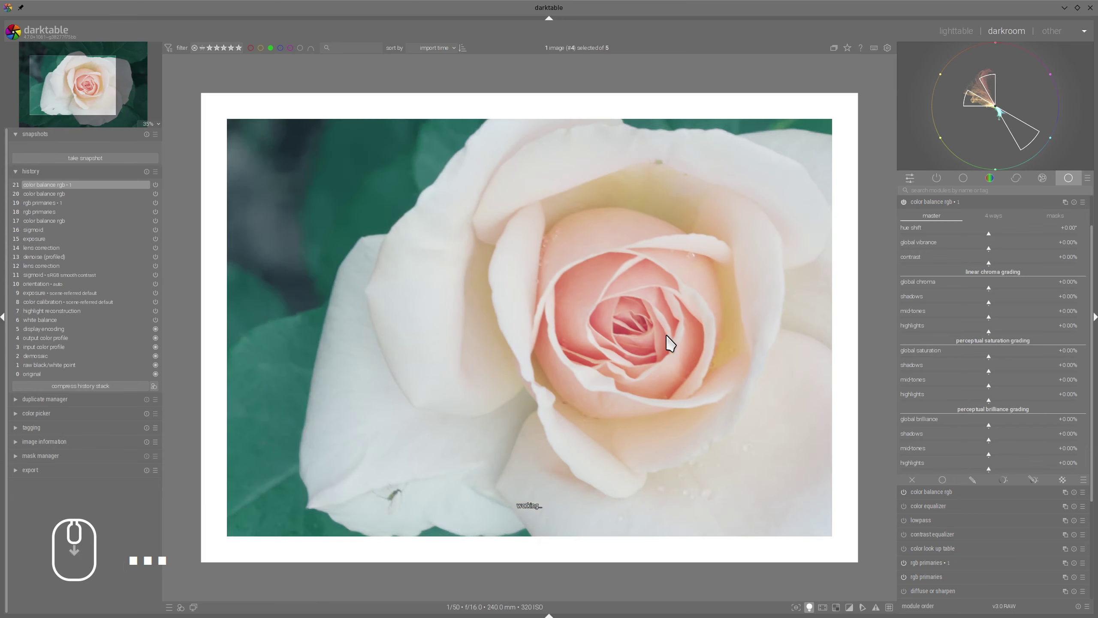
Enable a drawn and parametric mask on the second color balance rgb and sample its gray range from the rose's inner petals
click(1034, 480)
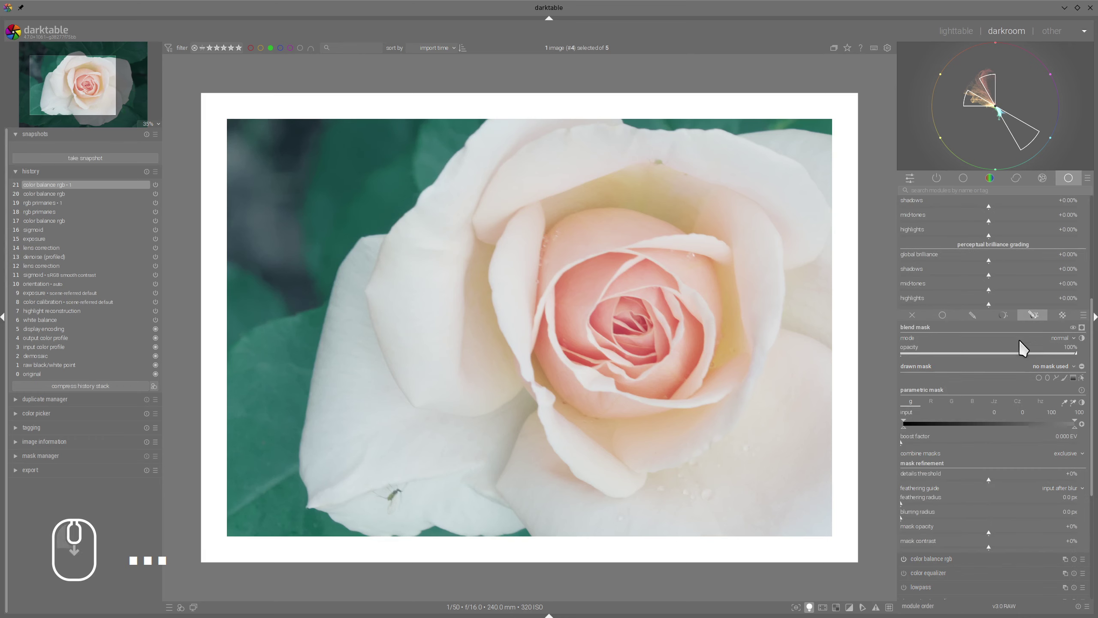
scroll(613, 344, up, 4)
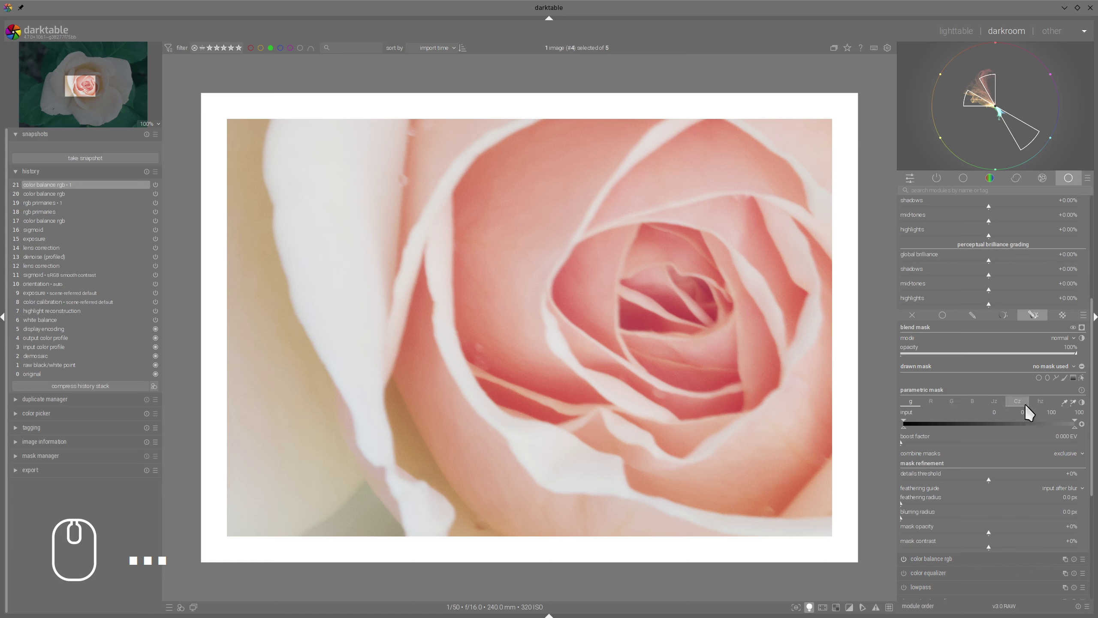
click(1074, 403)
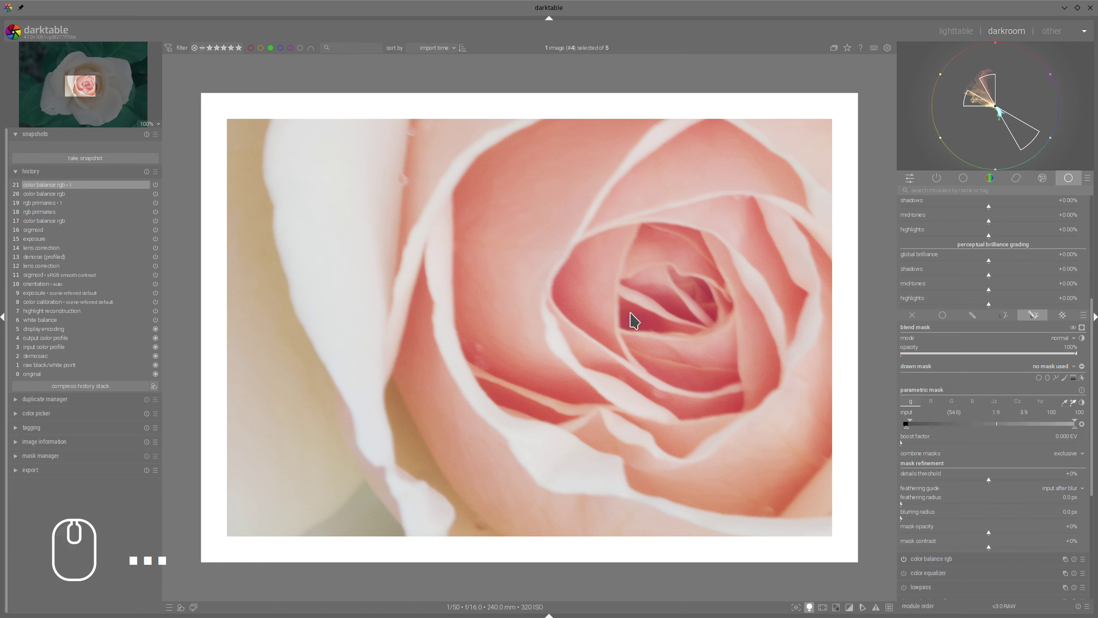
drag(629, 313, 646, 329)
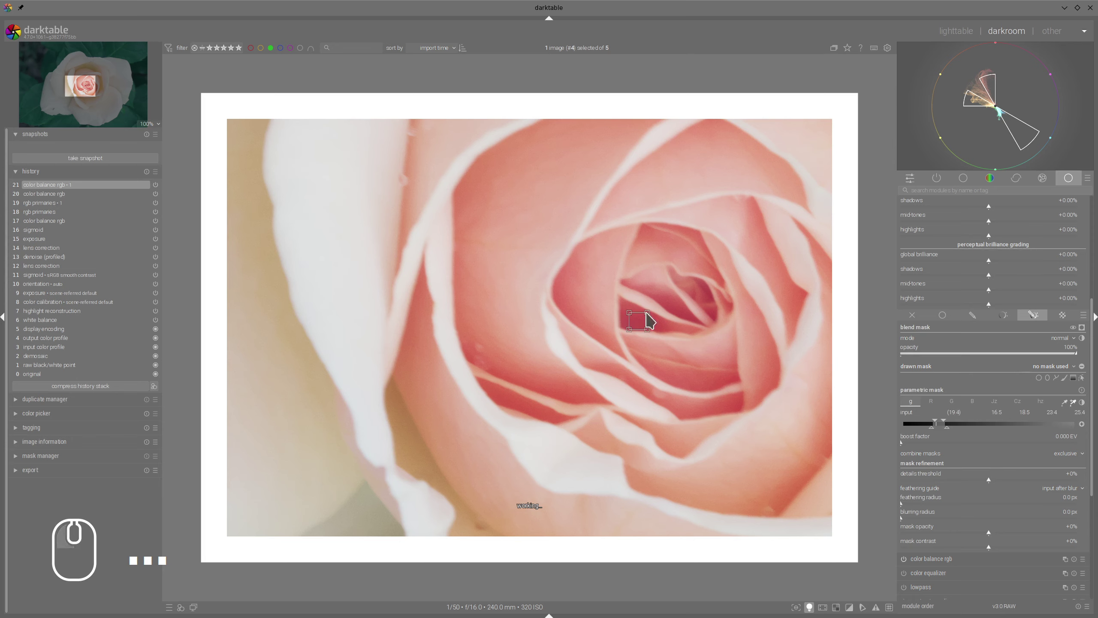
drag(558, 287, 582, 307)
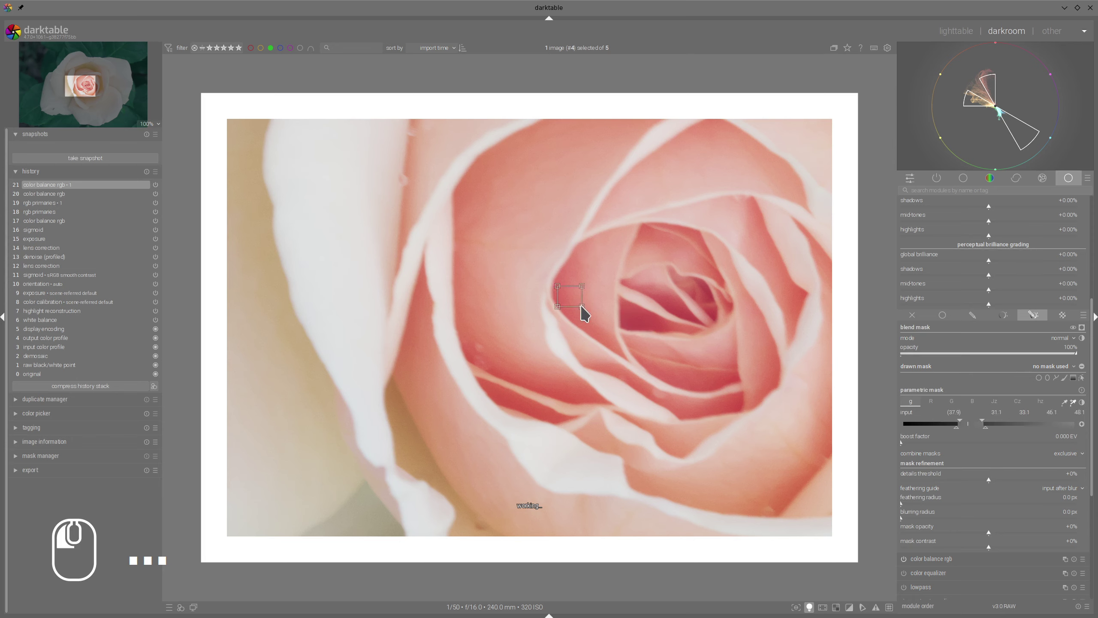
Refine the previewed mask with a feathering radius of 38.2 px and upper gray limits of 40.0 and 44.3, and hide the preview
click(1082, 328)
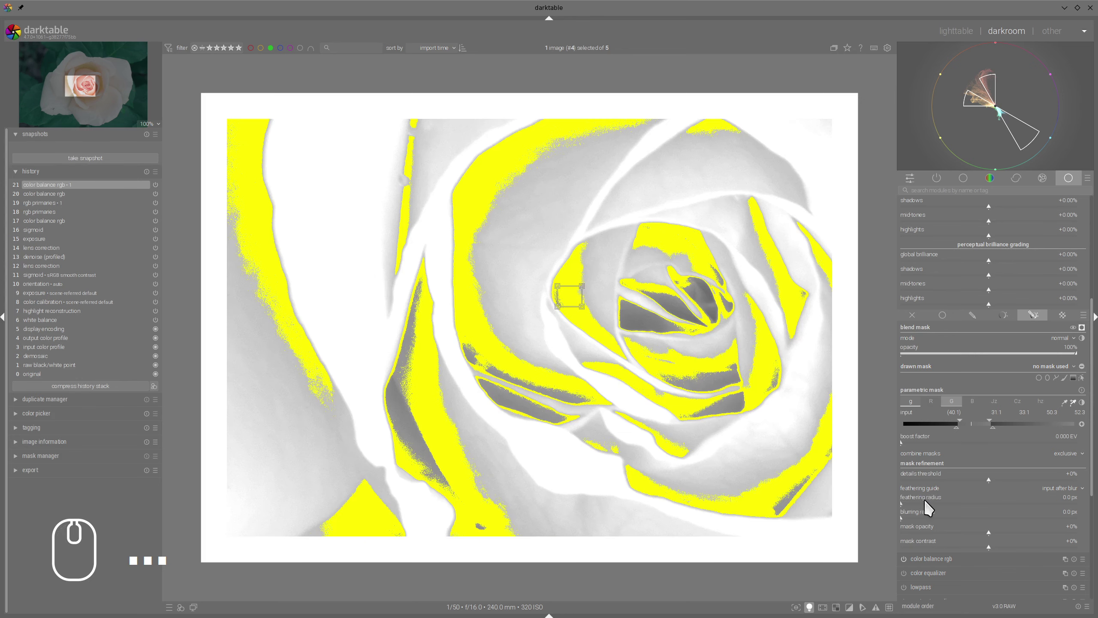
mouse_move(925, 502)
mouse_down()
mouse_move(943, 500)
mouse_move(928, 503)
mouse_up()
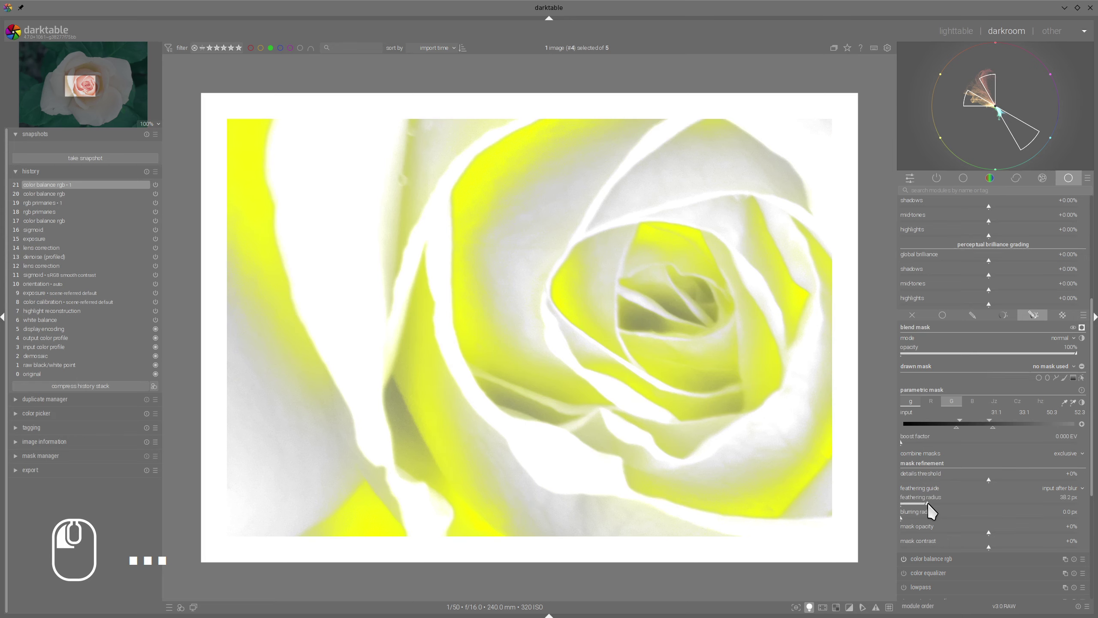
drag(994, 427, 977, 430)
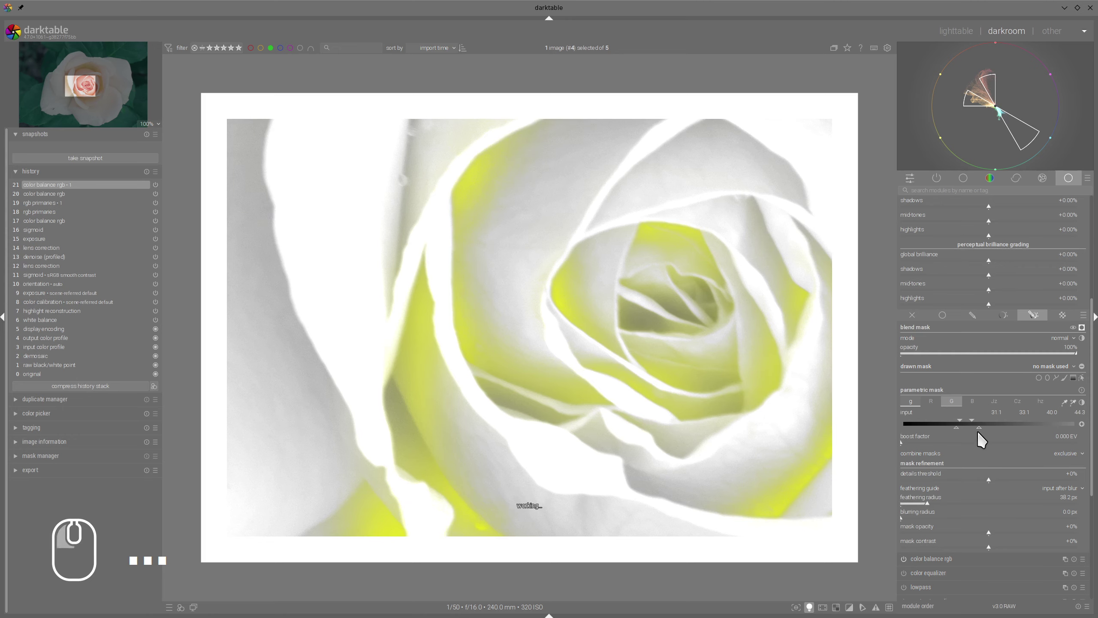
scroll(748, 429, down, 2)
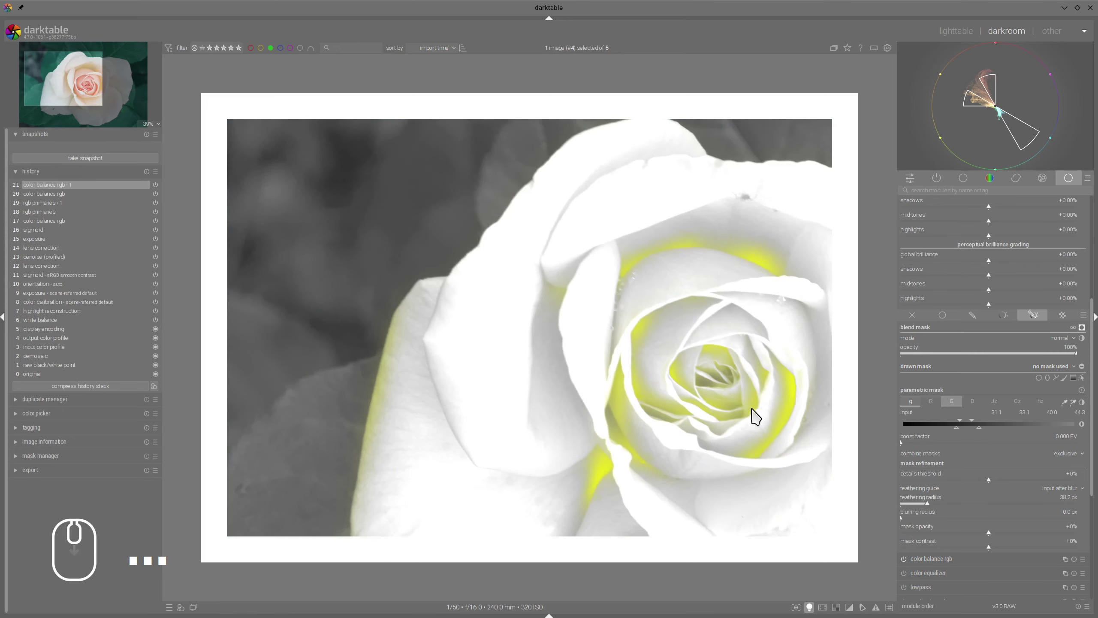
click(1067, 334)
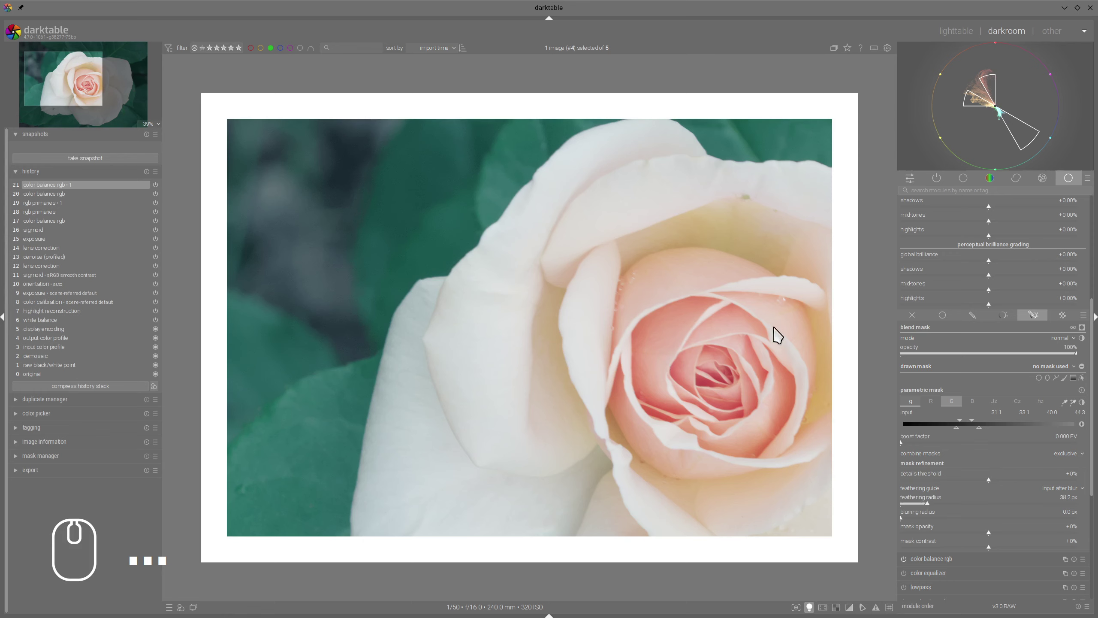
Shift the masked petals' hue to about -7.86° in the second color balance rgb and collapse the module
scroll(1016, 353, up, 5)
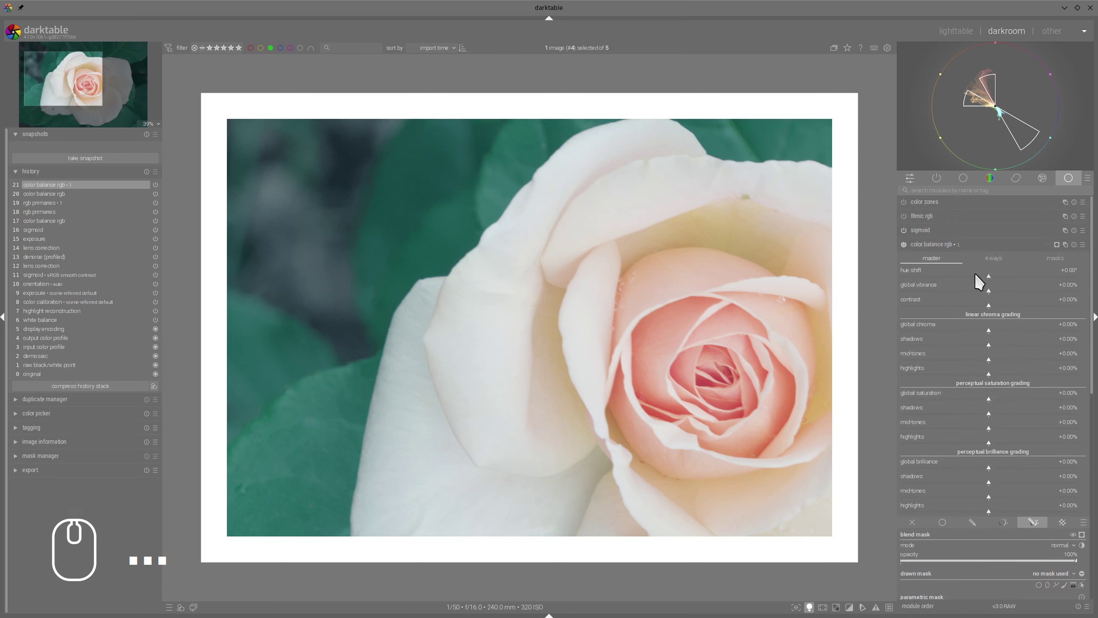
drag(989, 276, 983, 277)
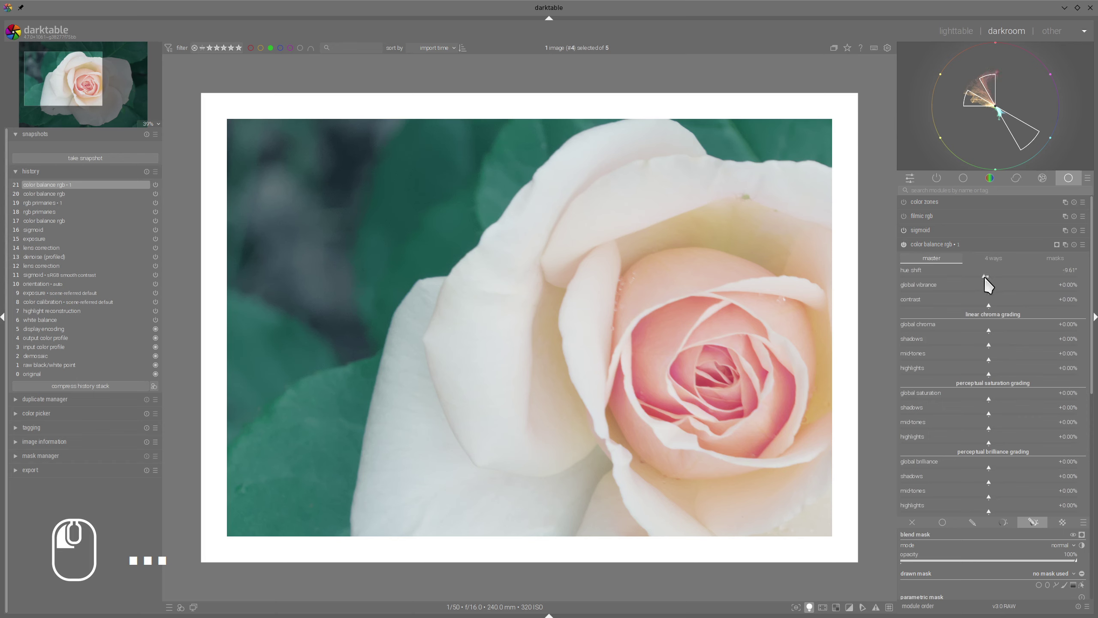
drag(985, 277, 985, 276)
scroll(778, 387, up, 4)
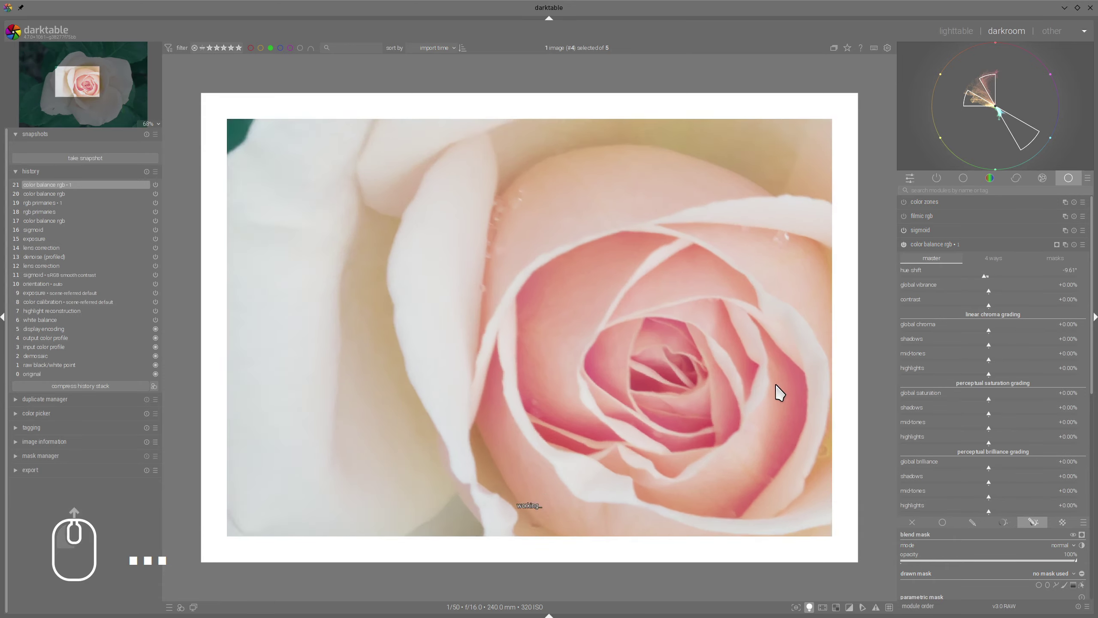
scroll(777, 393, down, 2)
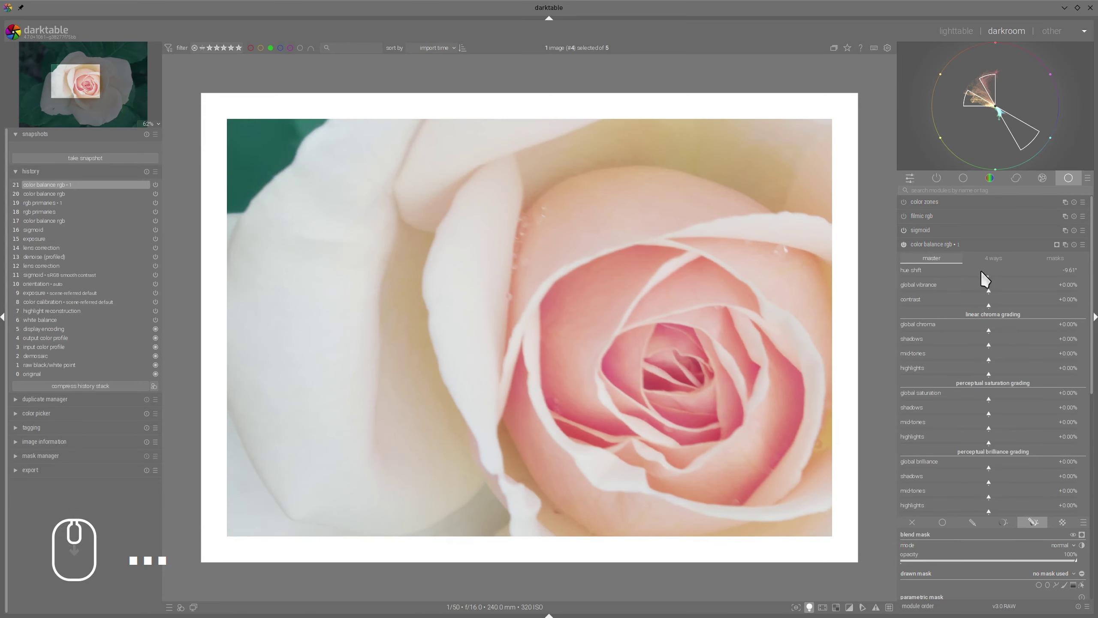
drag(985, 277, 986, 277)
scroll(748, 314, down, 2)
click(930, 245)
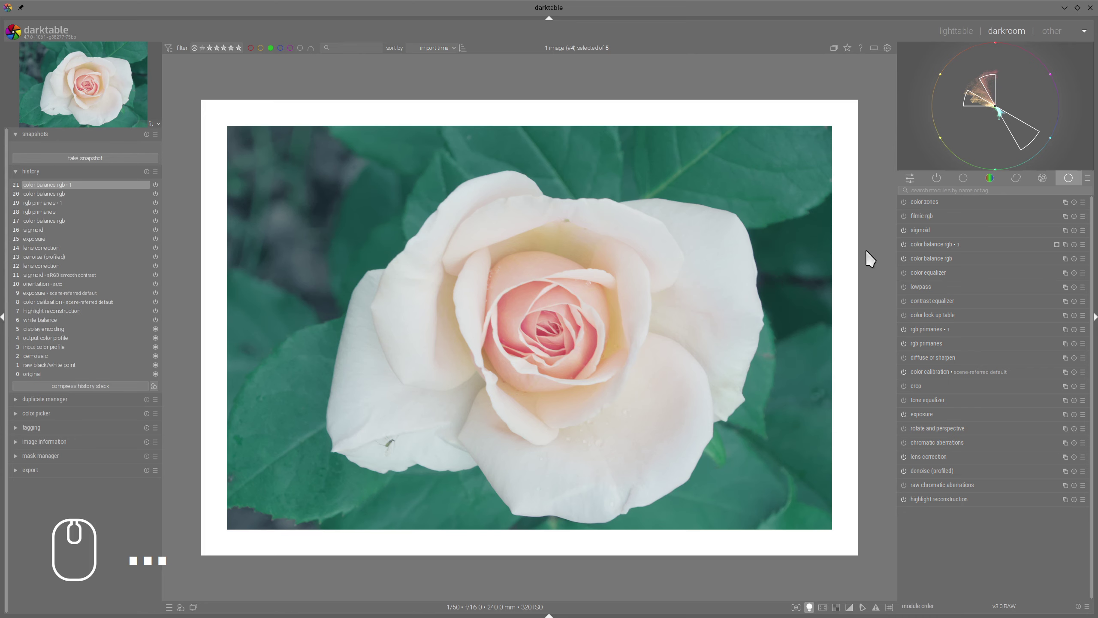
Review the second color balance rgb settings and examine the pink center up close and in the whole image
click(933, 244)
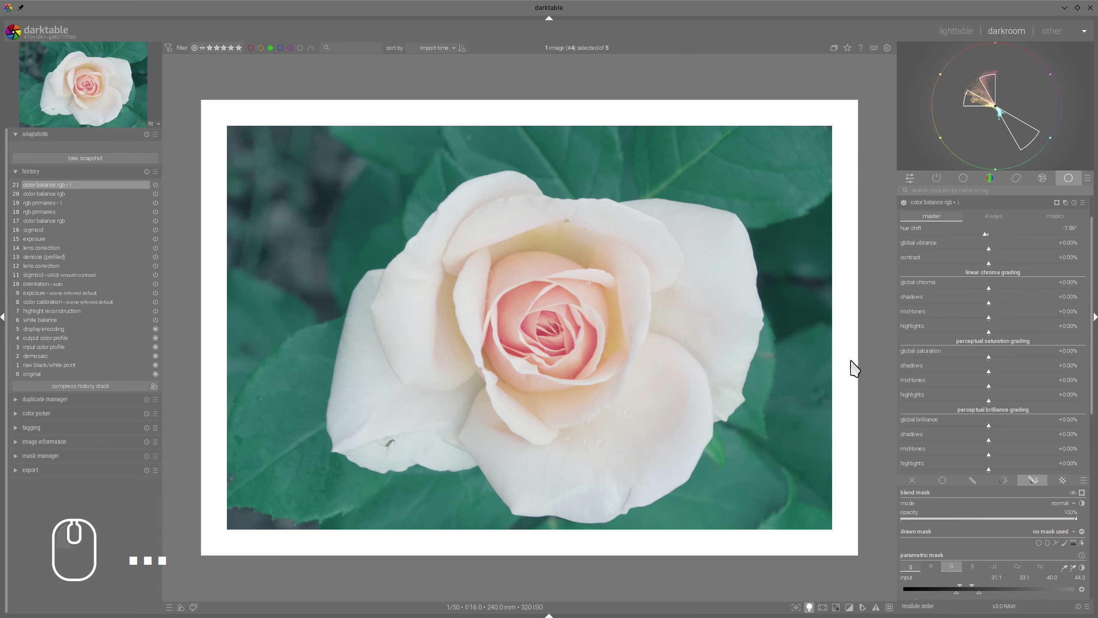
click(1009, 371)
click(968, 206)
scroll(566, 361, up, 1)
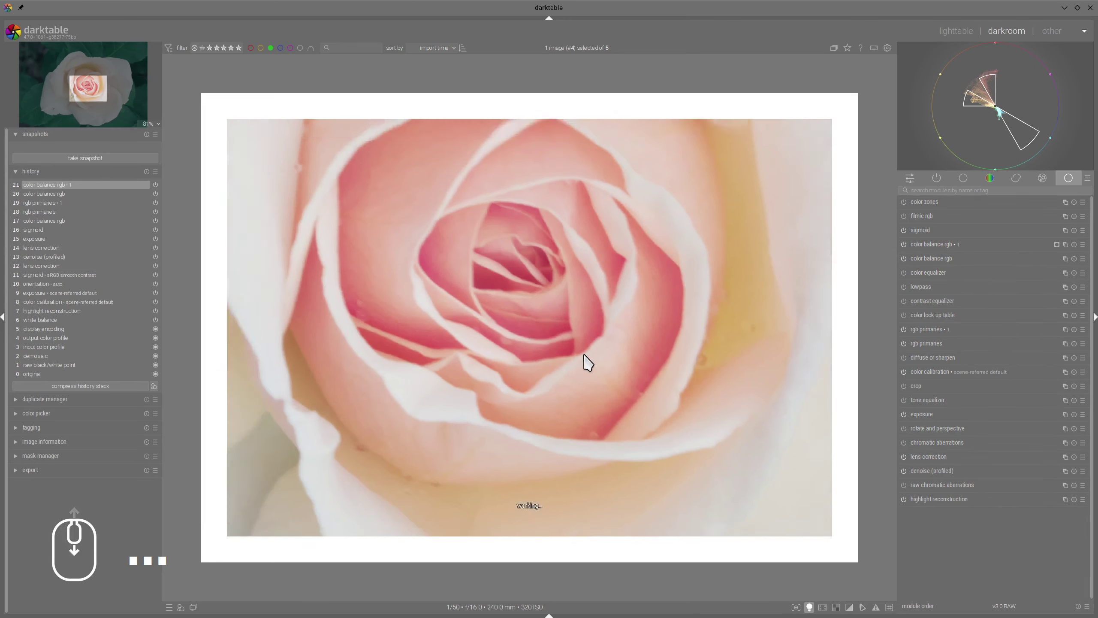
scroll(586, 361, down, 1)
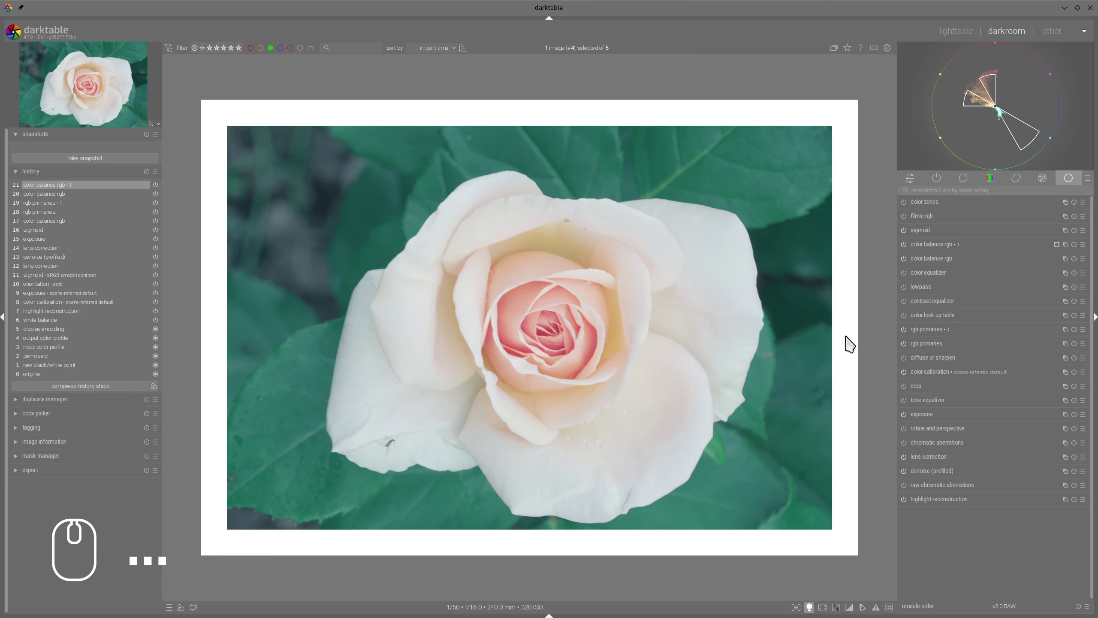
Enable contrast equalizer, lower the luma contrast slightly across all detail scales with a wide brush, and switch the scope to the waveform
click(903, 301)
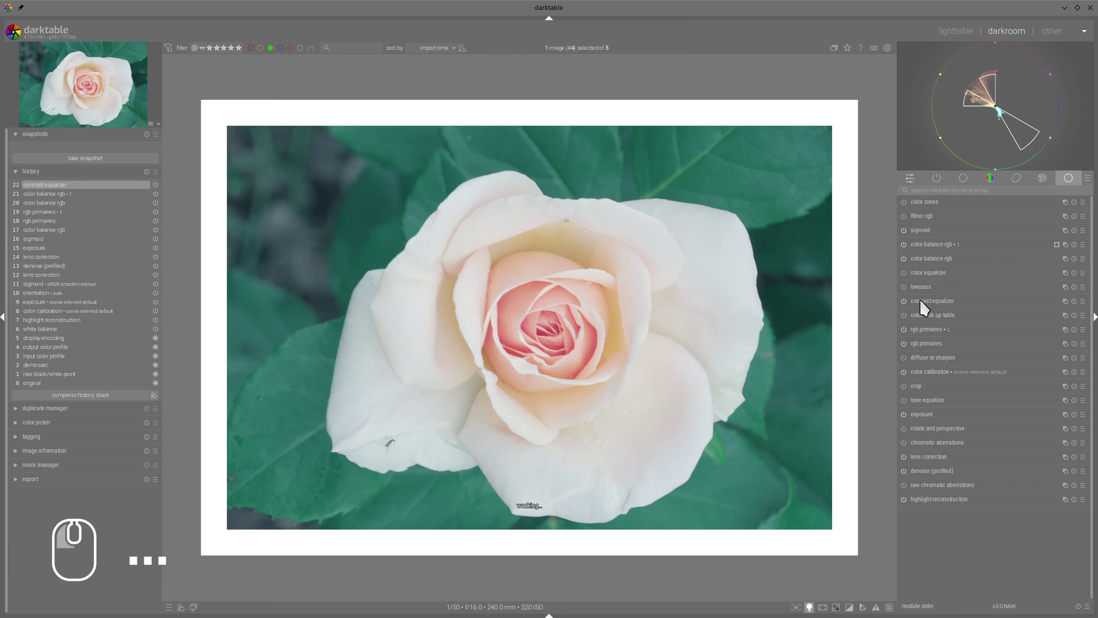
click(920, 299)
double_click(980, 292)
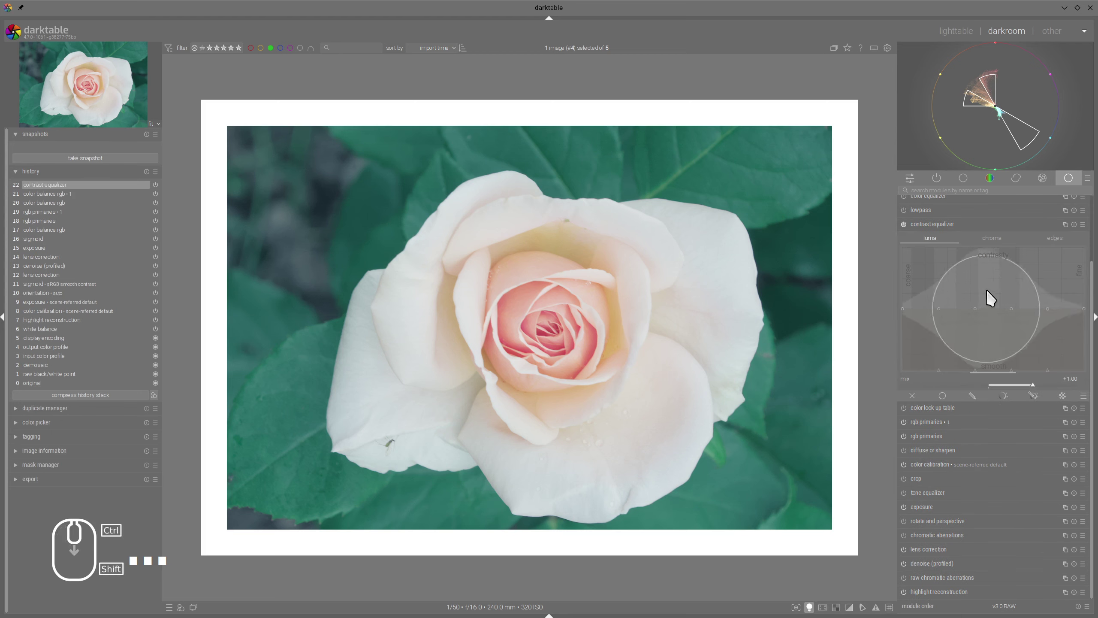
scroll(999, 290, down, 3)
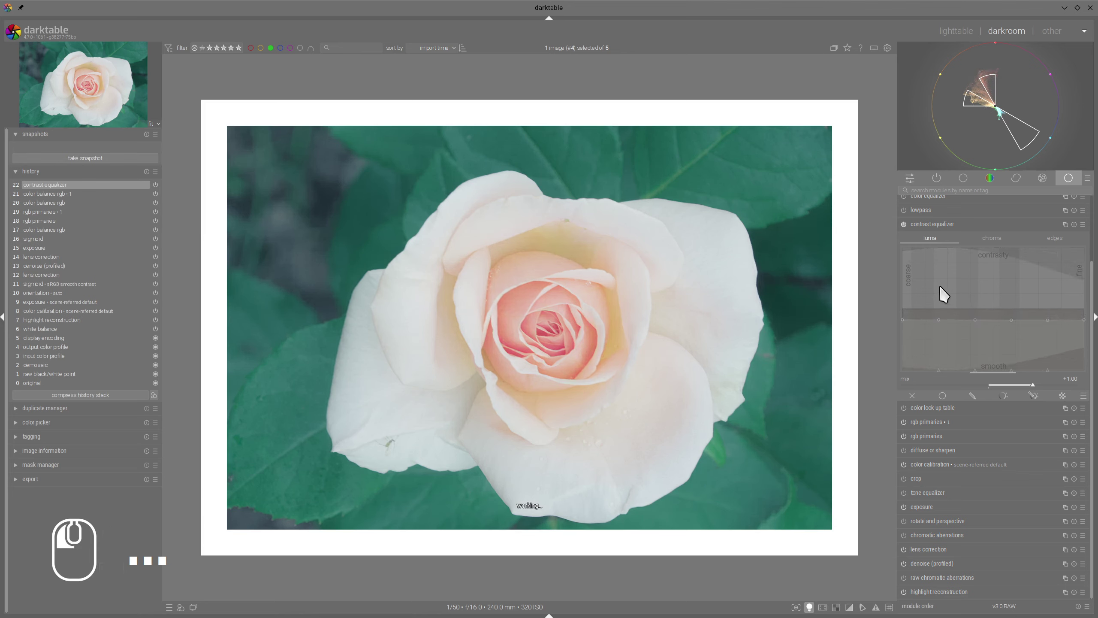
scroll(1047, 293, down, 3)
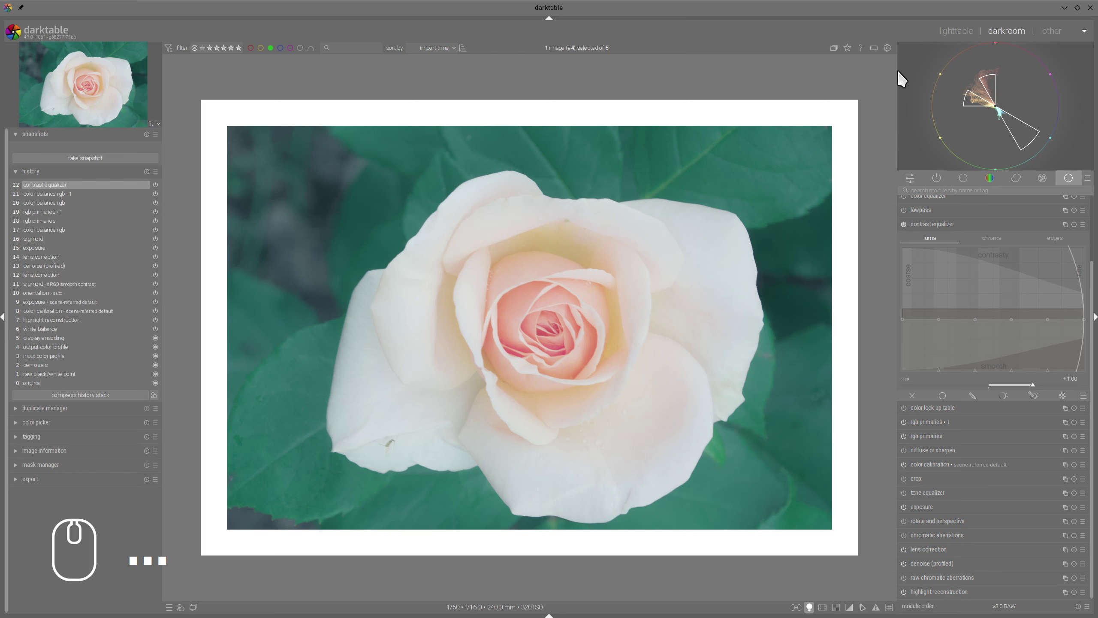
click(910, 47)
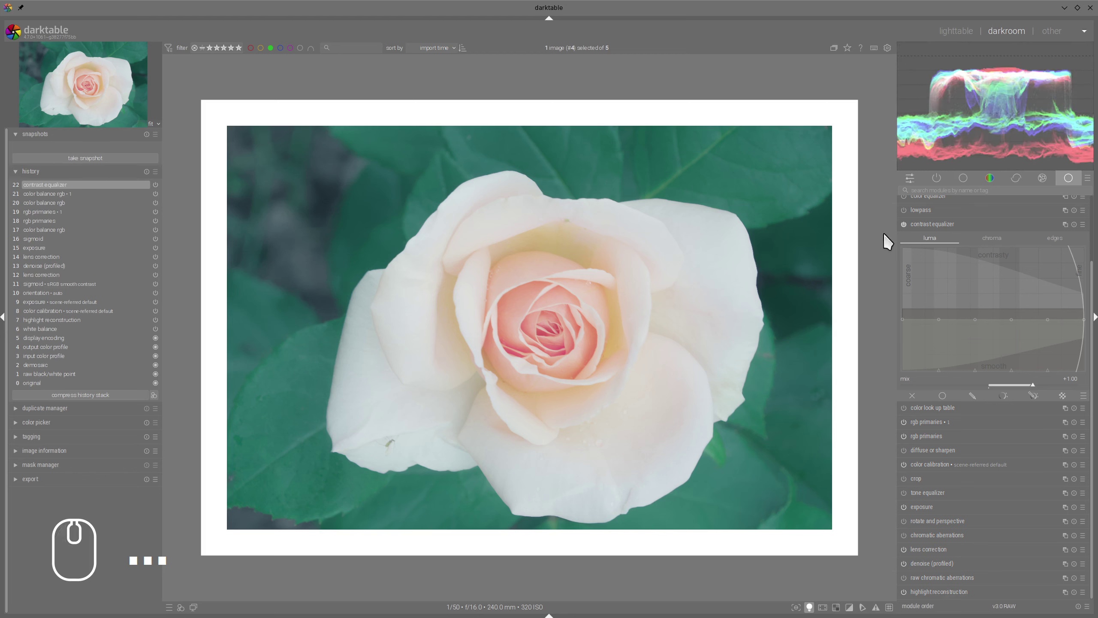
click(924, 221)
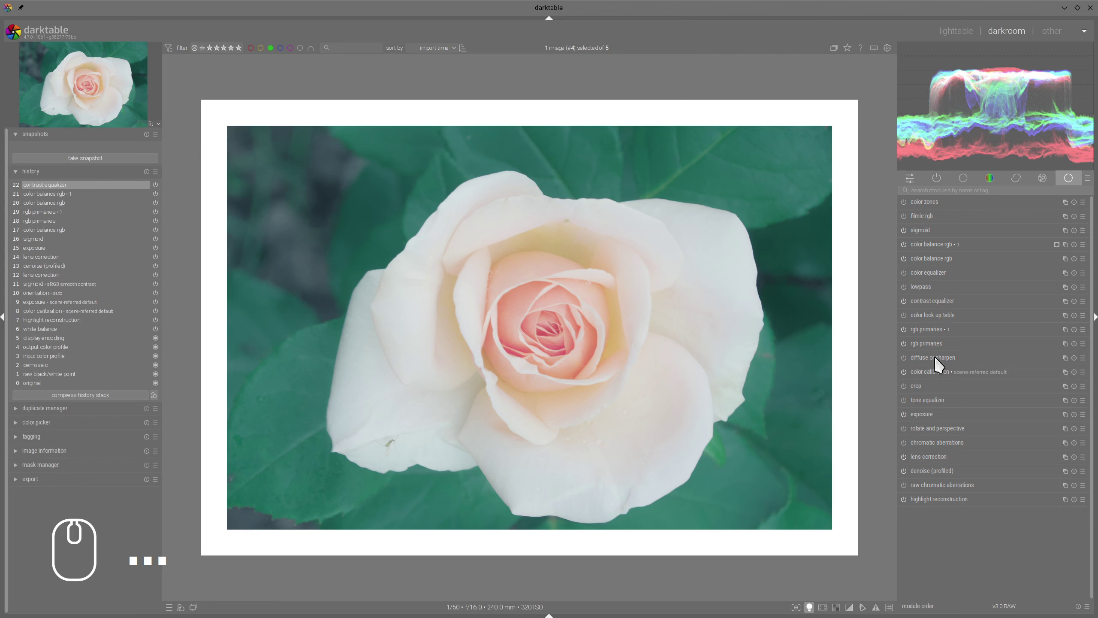
Move diffuse or sharpen directly above contrast equalizer in the module order and inspect the rose's center
drag(935, 356, 920, 301)
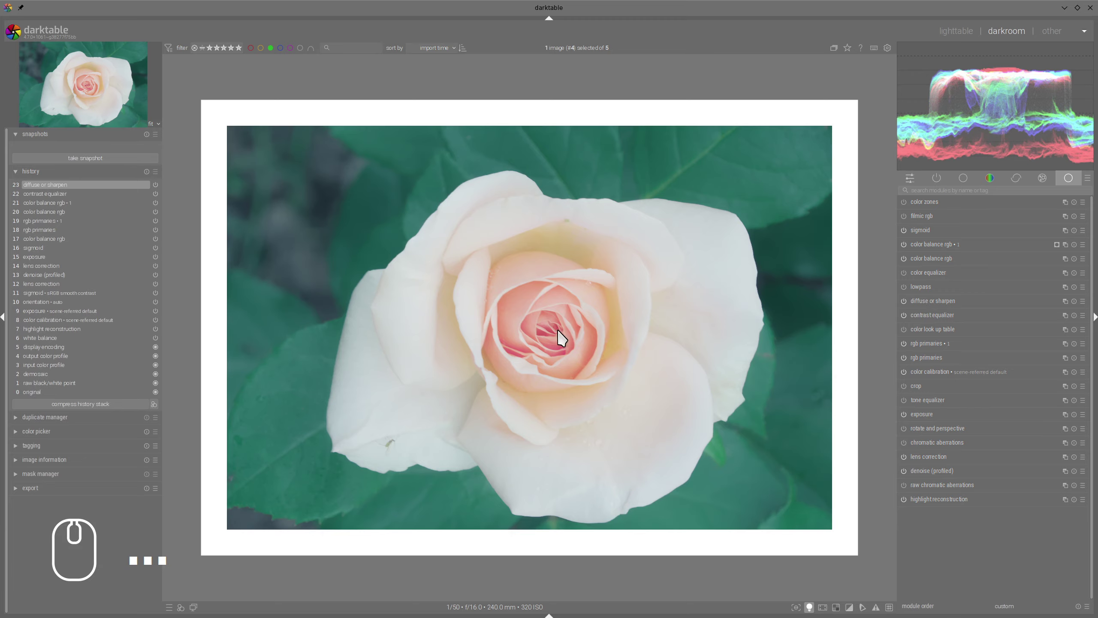
scroll(561, 339, up, 1)
scroll(562, 338, up, 3)
scroll(573, 332, down, 2)
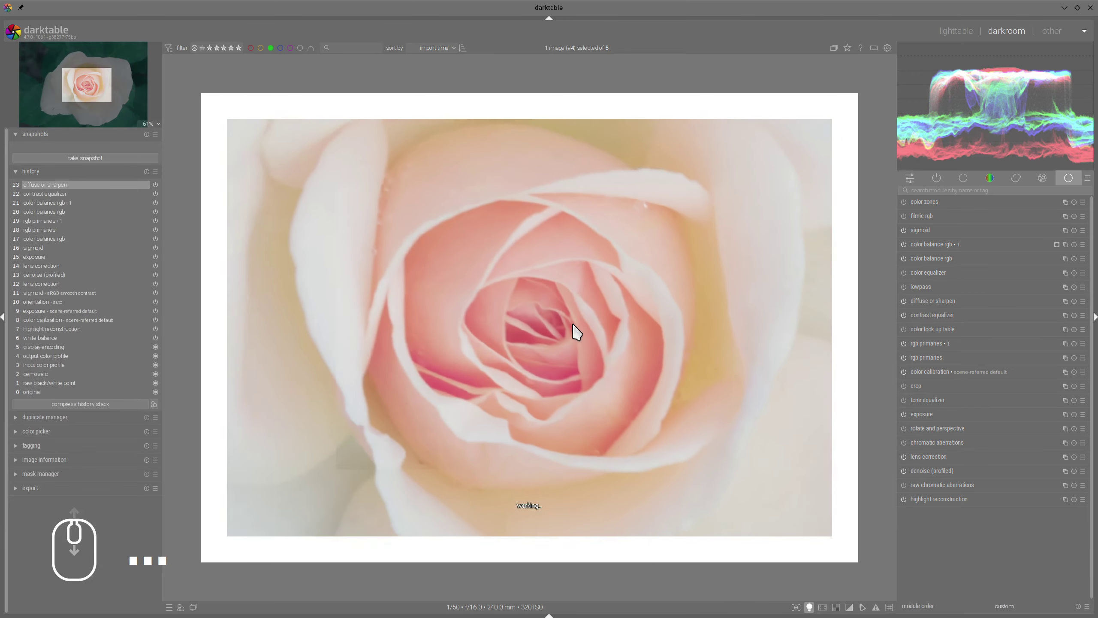
scroll(576, 332, down, 1)
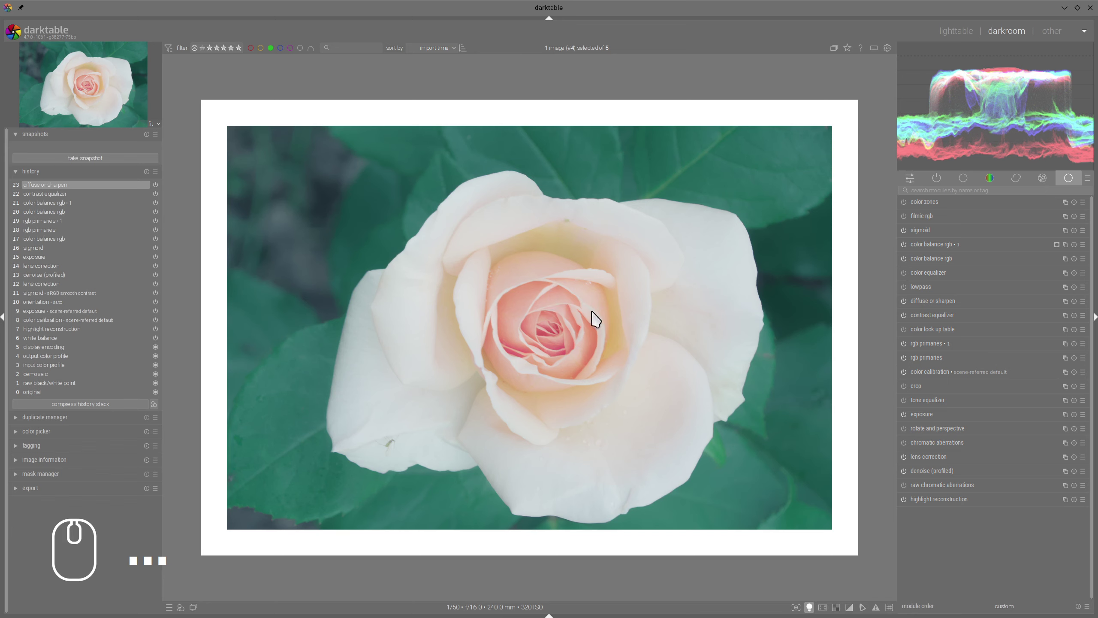
Try the dehaze: extra contrast preset in diffuse or sharpen, settle on the dehaze preset, and inspect the rose's center
click(935, 299)
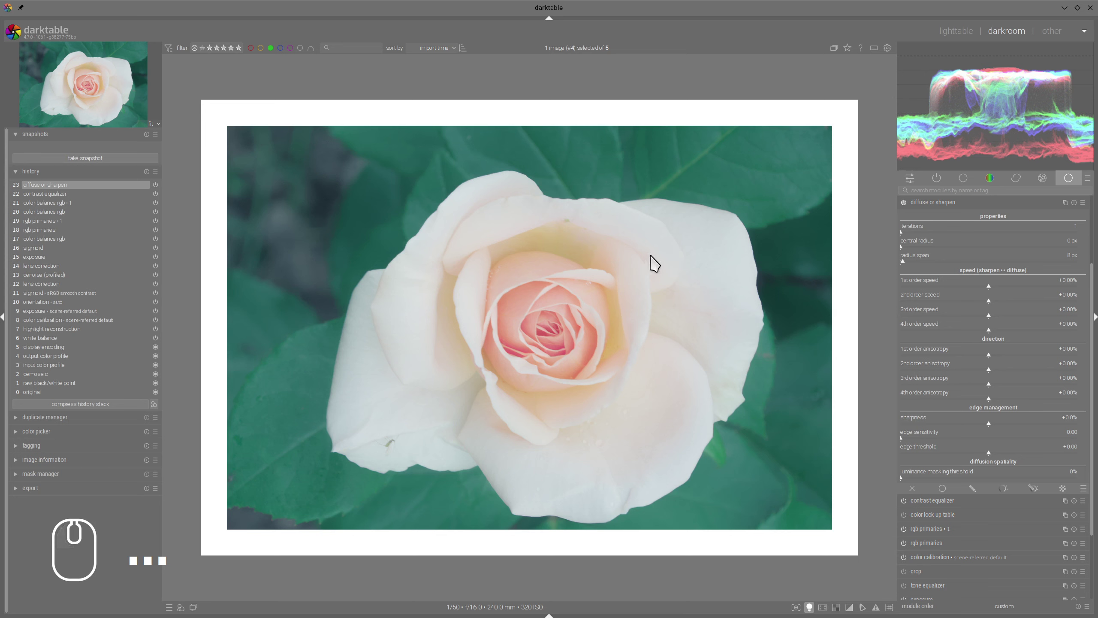
click(1083, 202)
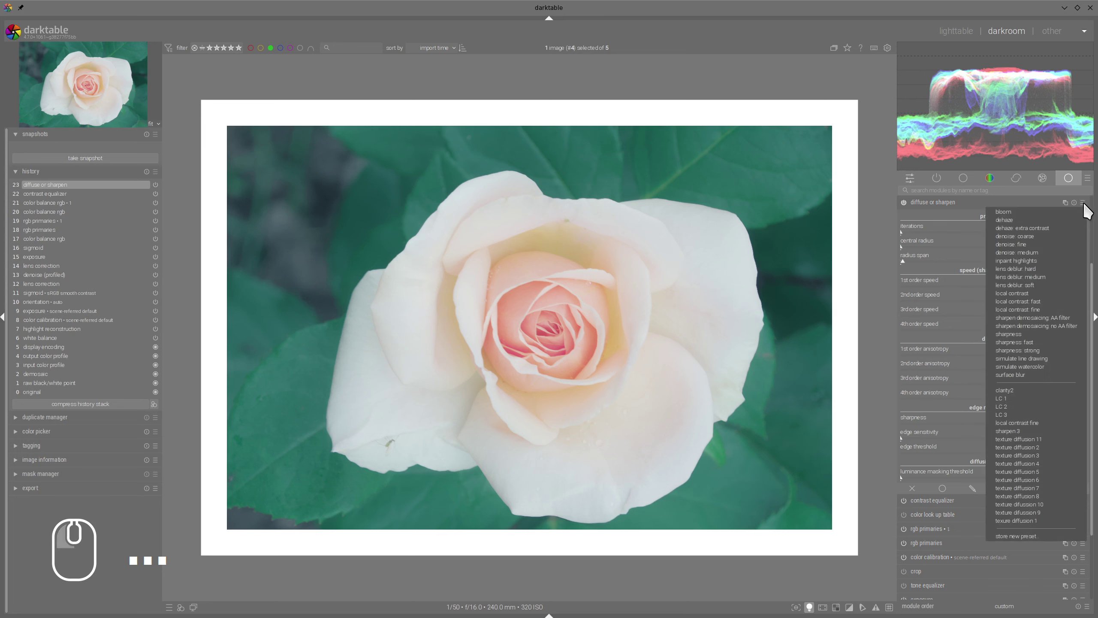
click(1023, 228)
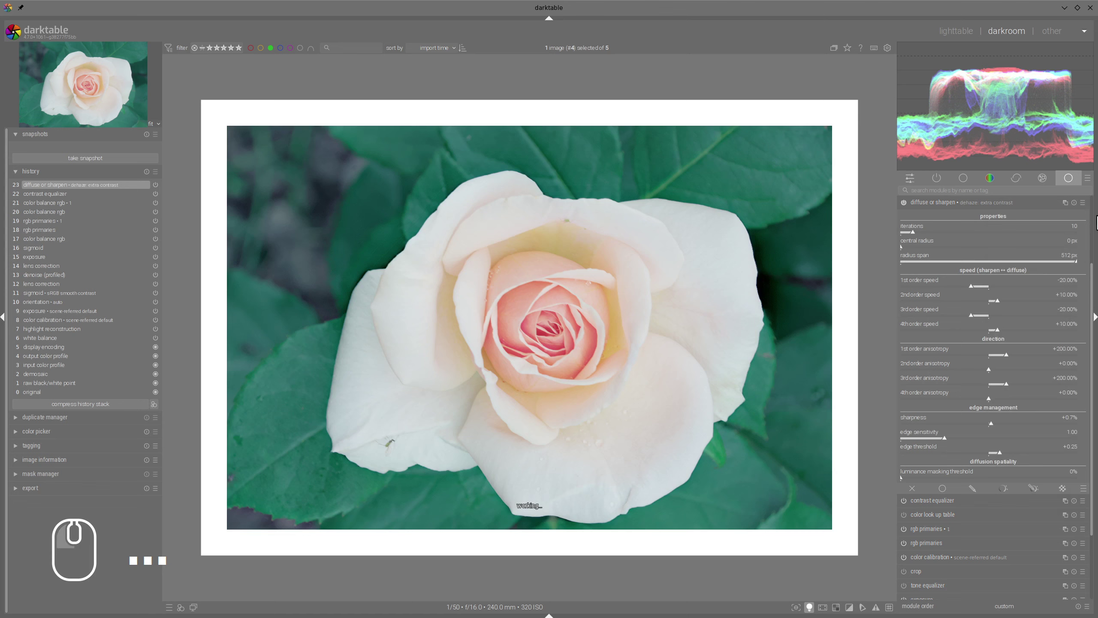
click(1078, 205)
click(1005, 219)
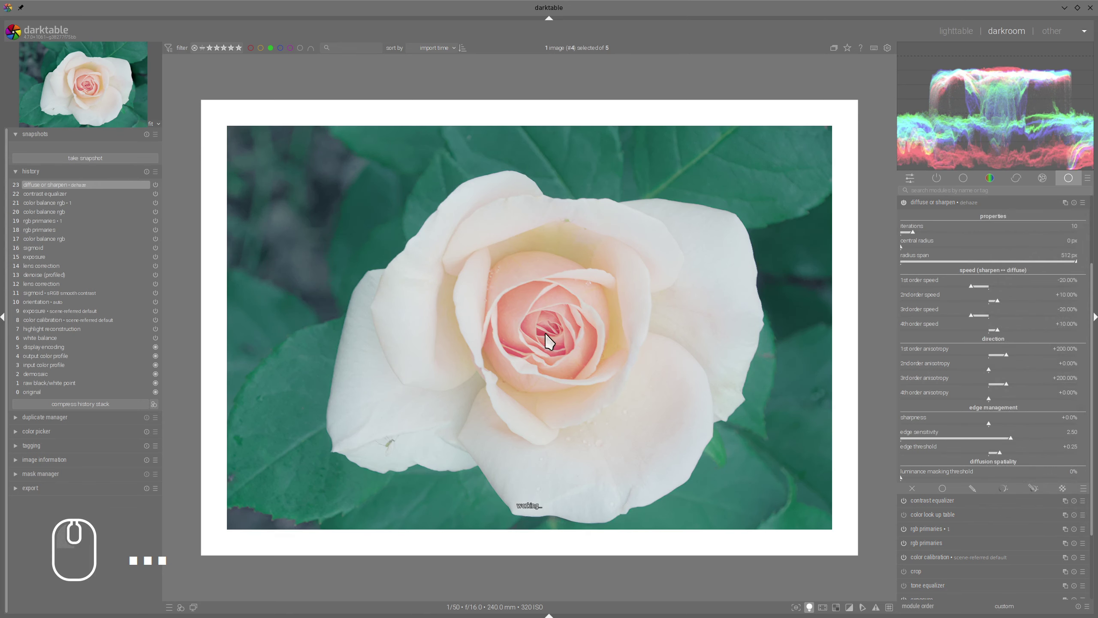
scroll(557, 344, up, 2)
scroll(559, 344, up, 3)
scroll(562, 344, down, 3)
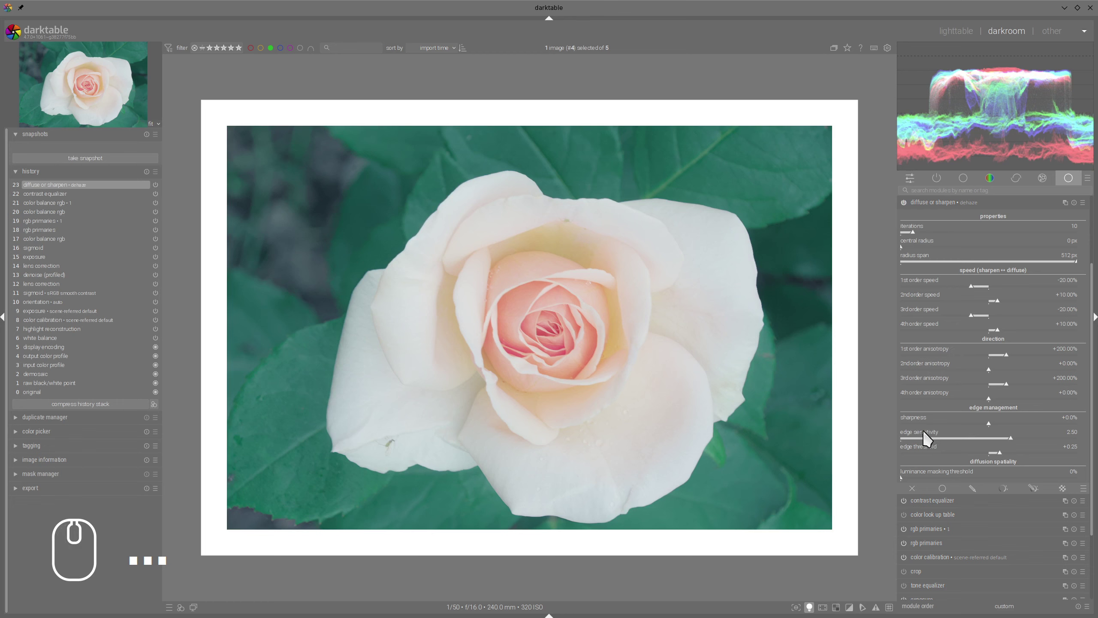
Set the edge sensitivity of diffuse or sharpen to about 1.34 and check the petals up close
click(995, 446)
drag(992, 439, 961, 449)
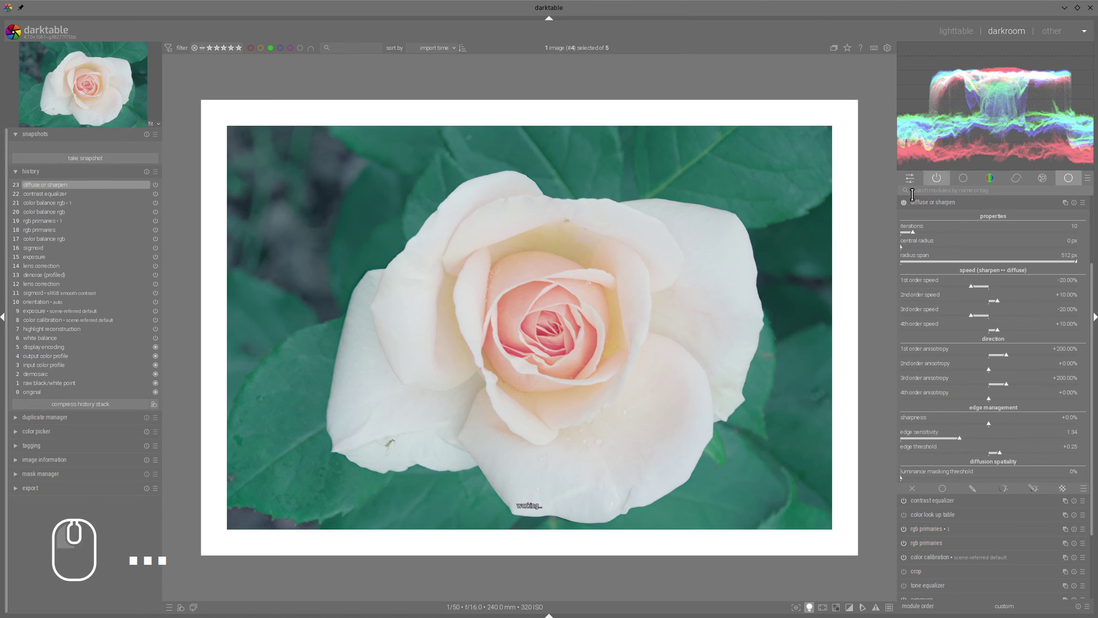
scroll(591, 348, up, 3)
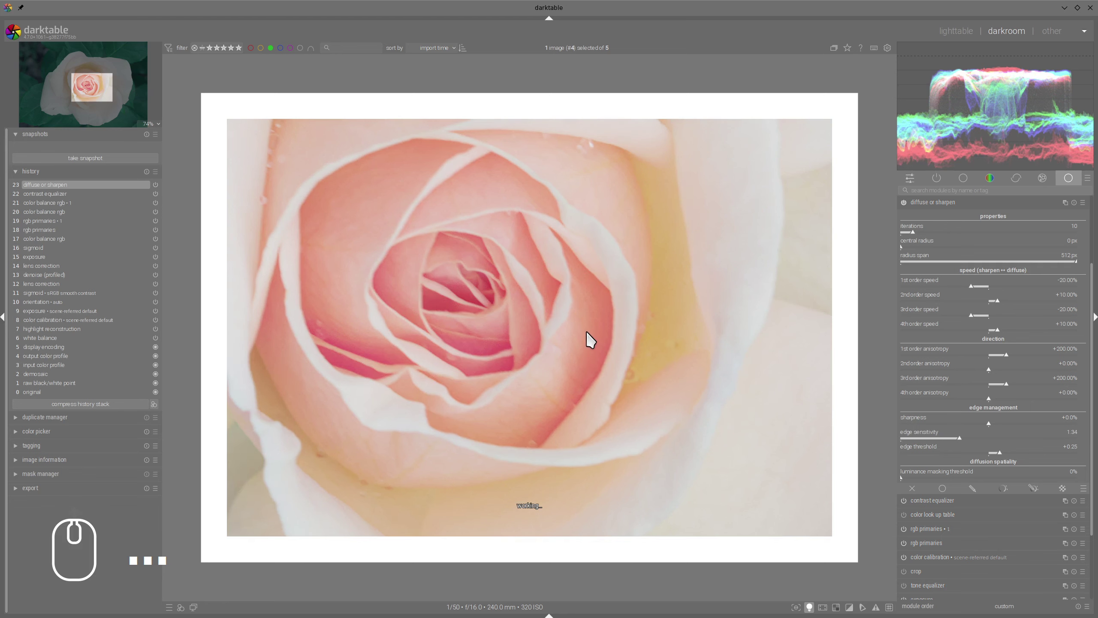
scroll(590, 340, down, 3)
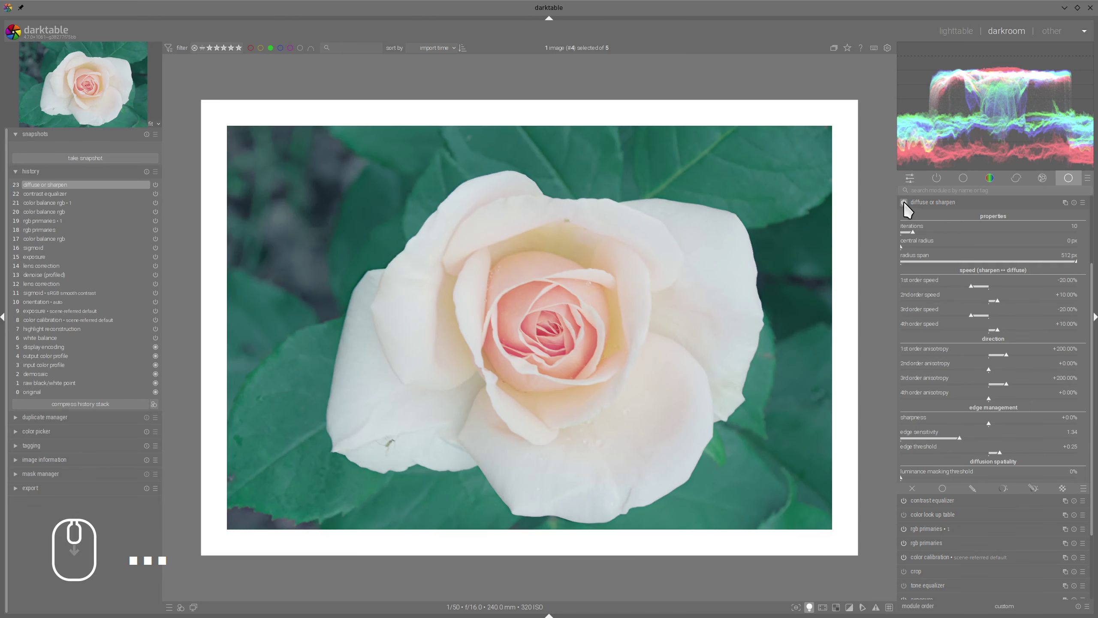
Compare the photo with the diffuse or sharpen module switched off and on
click(904, 202)
click(903, 202)
click(903, 203)
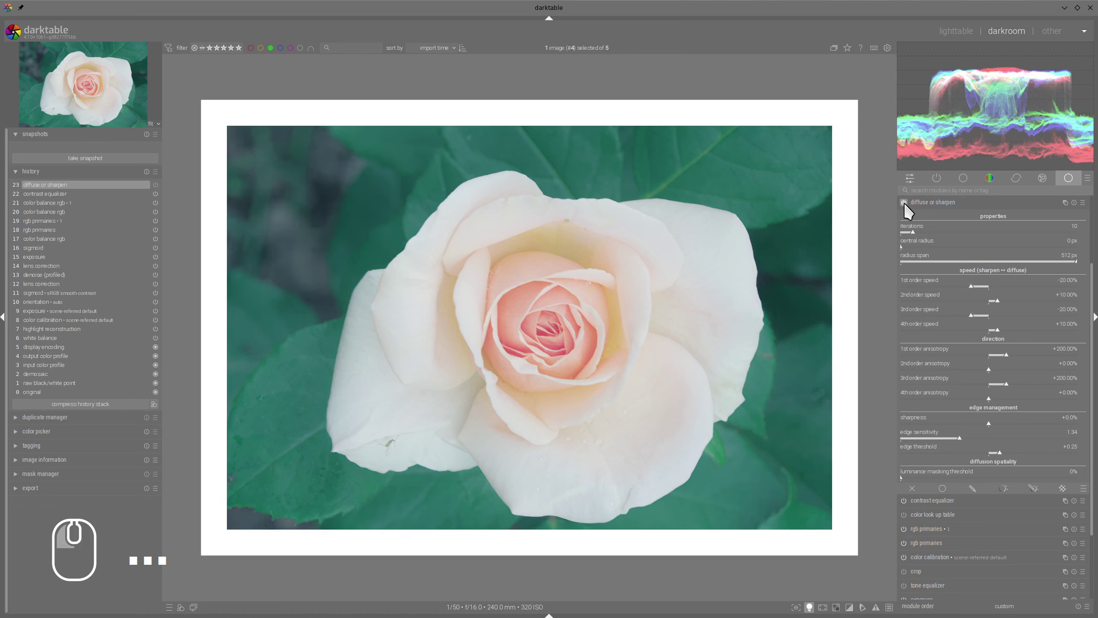
click(904, 202)
click(903, 202)
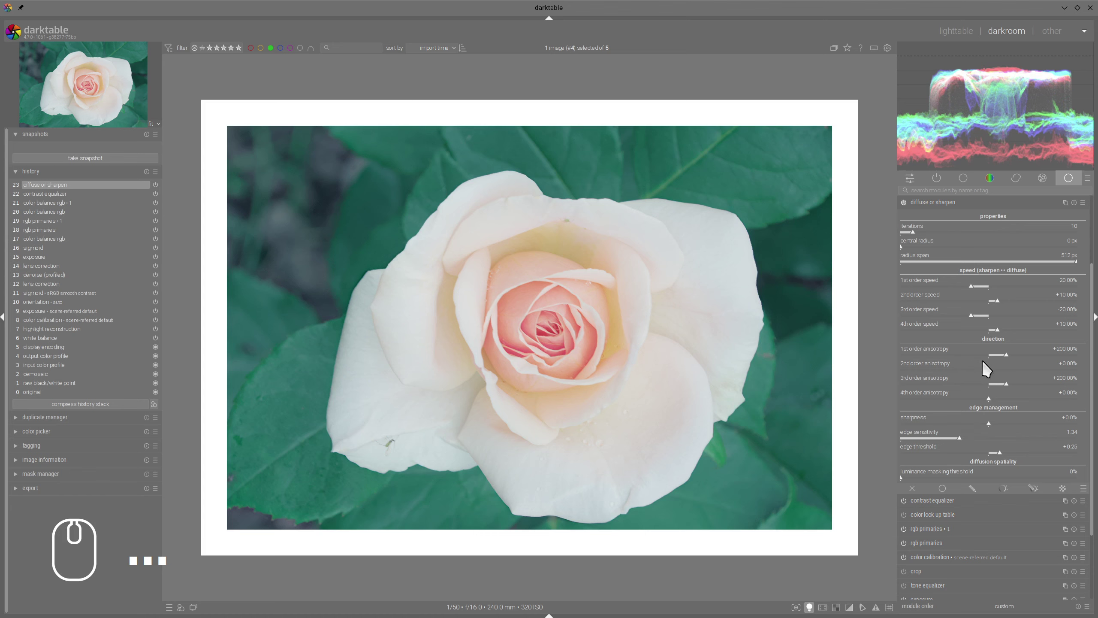
Give diffuse or sharpen a combined drawn and parametric mask whose gray input fades in from 0 to 19.6, and check the rose's center
scroll(983, 445, down, 2)
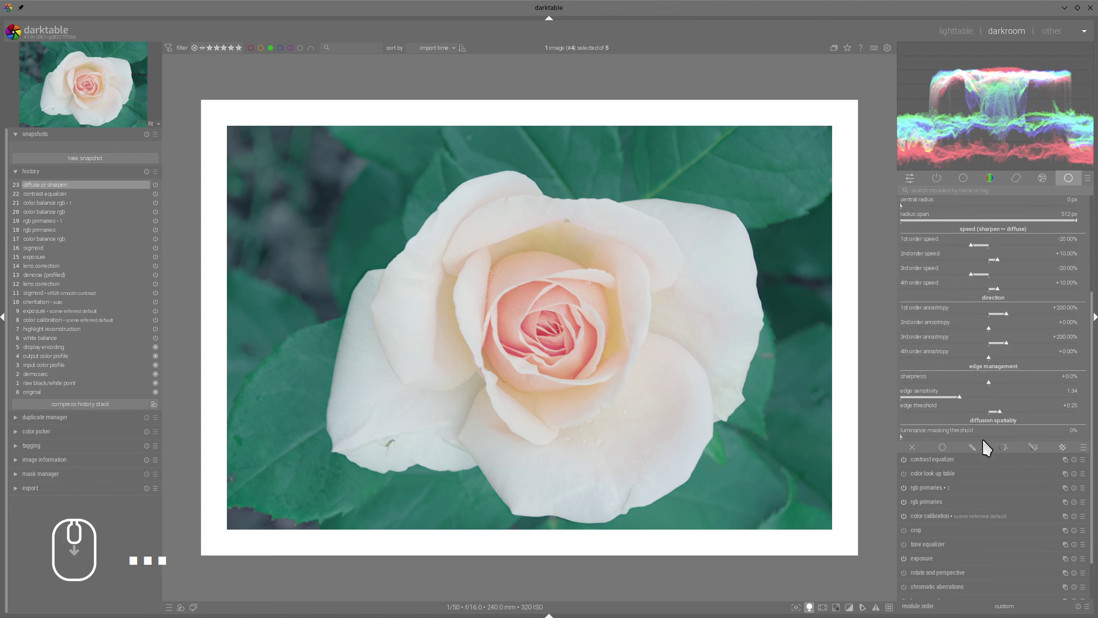
click(1035, 447)
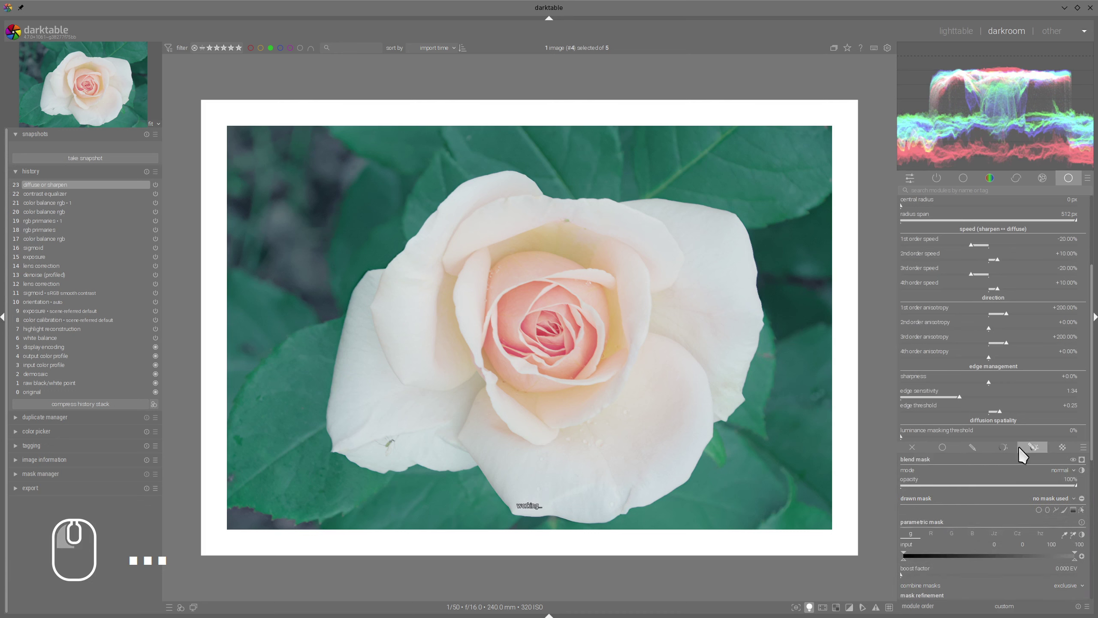
drag(905, 553, 940, 552)
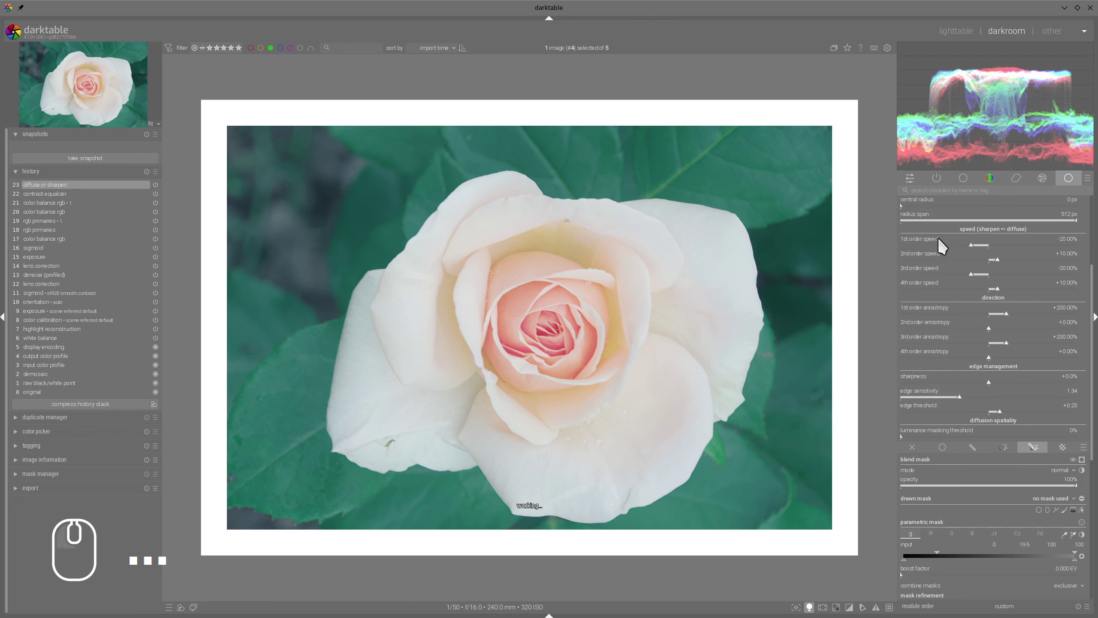
scroll(939, 243, up, 6)
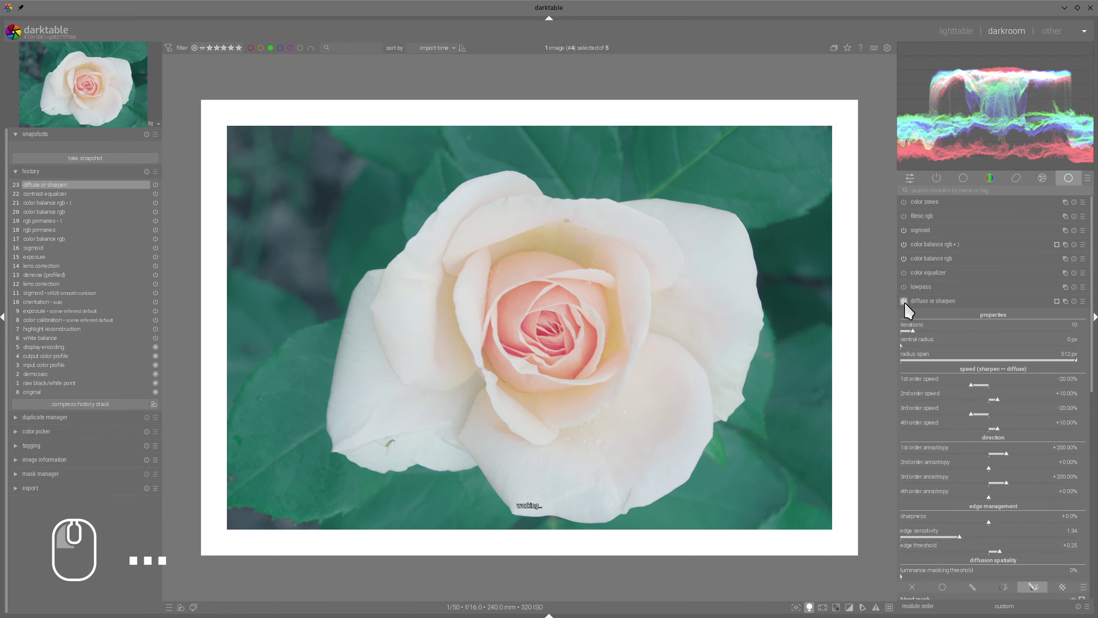
click(927, 297)
scroll(541, 344, up, 3)
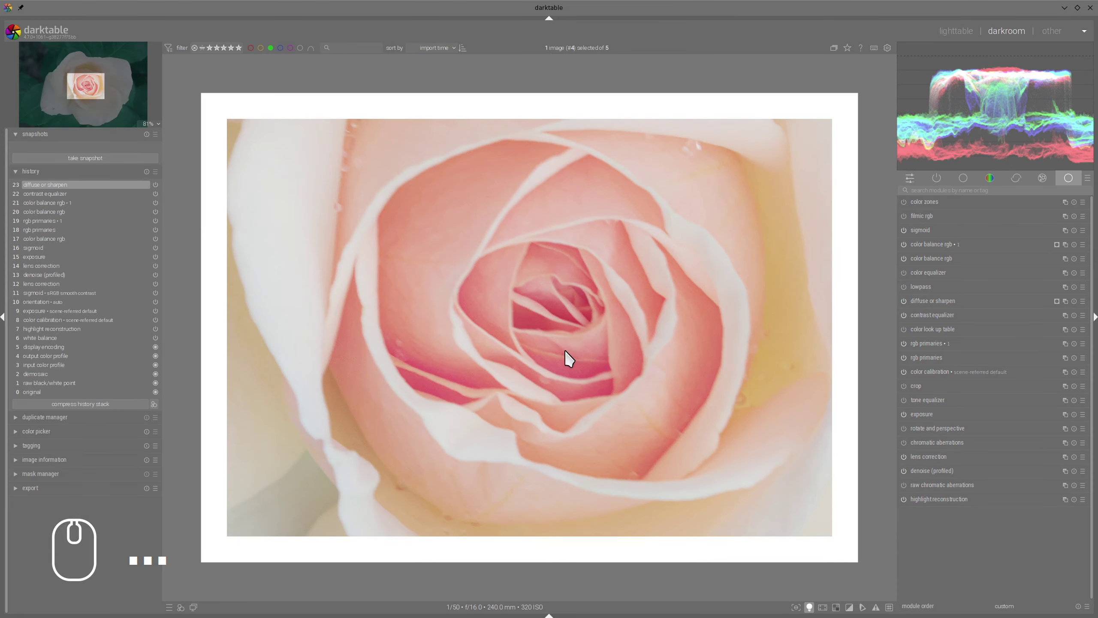
scroll(569, 359, down, 3)
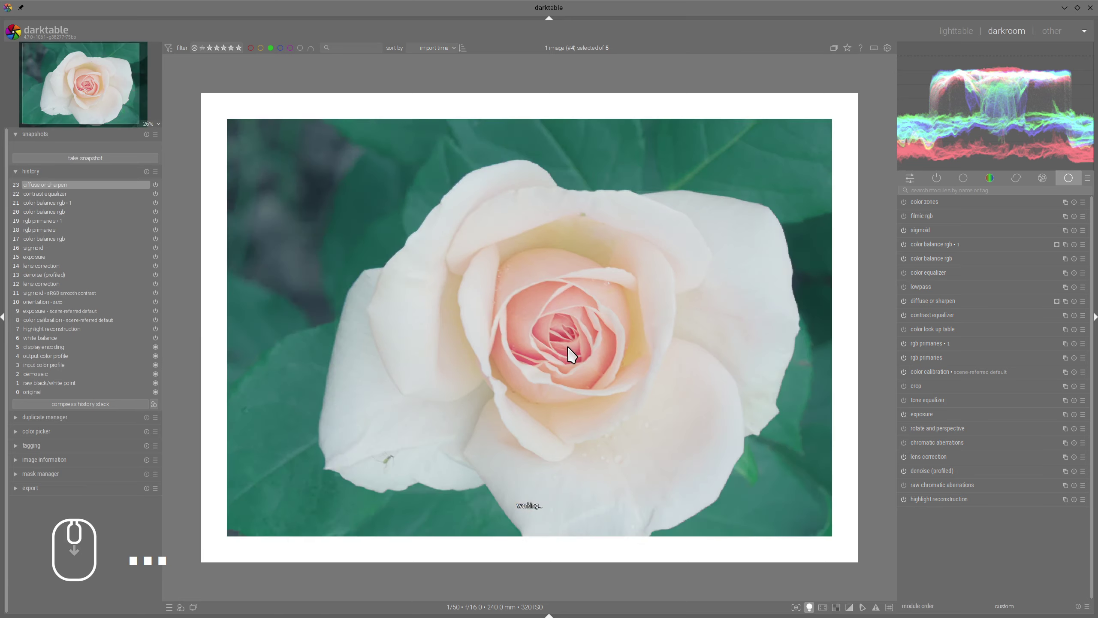
scroll(569, 358, down, 1)
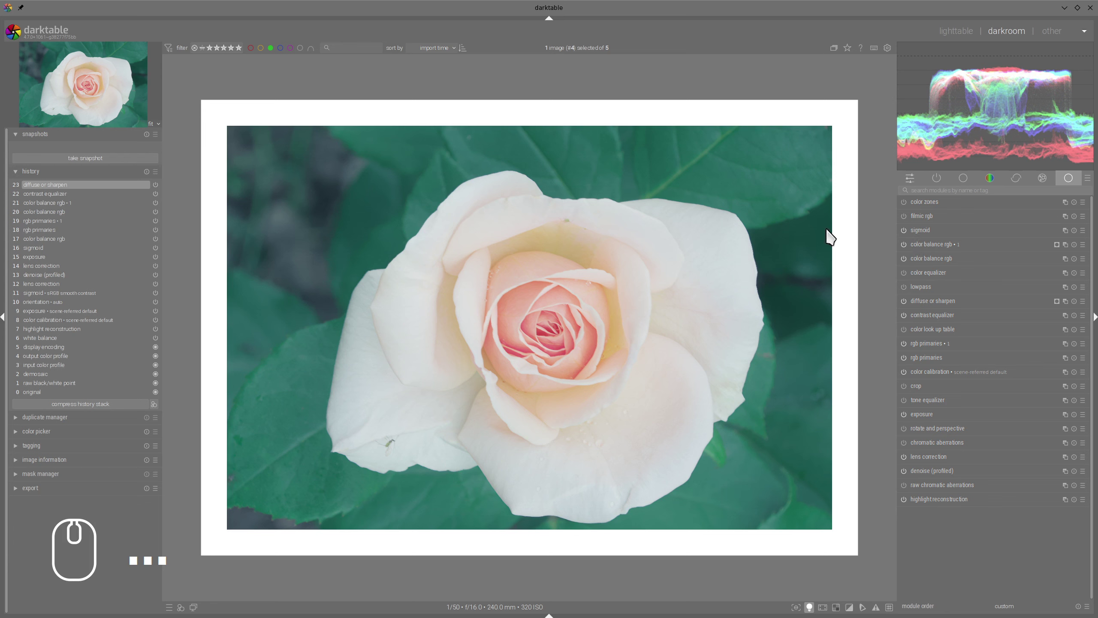
In sigmoid, set the contrast to 1.219, the skew to +0.43 and the target white to about 95%
click(921, 230)
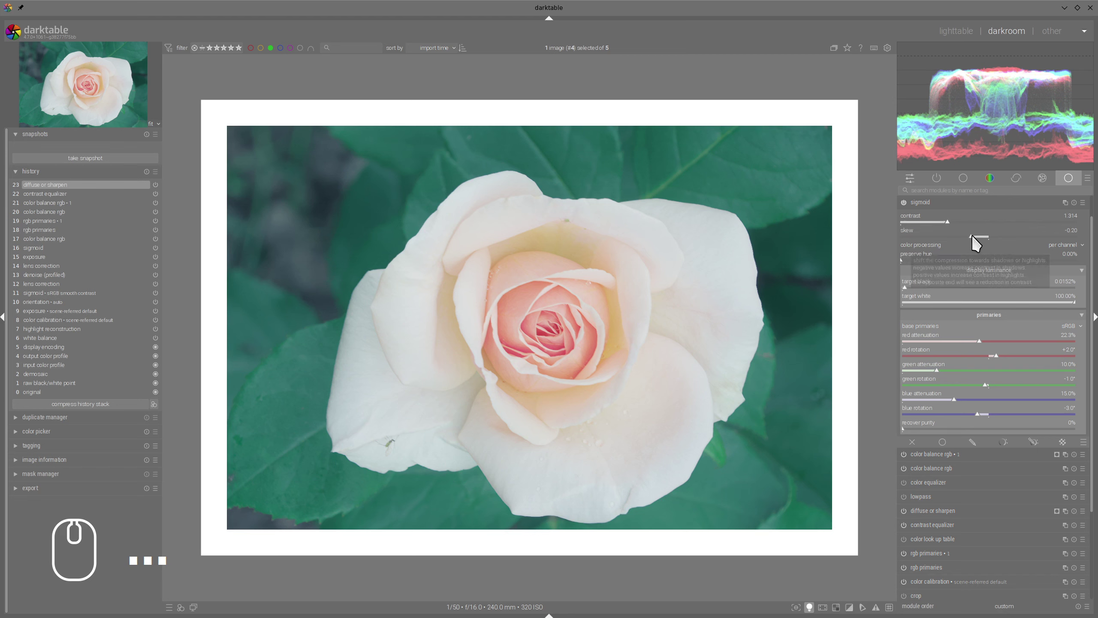
drag(973, 236, 1012, 234)
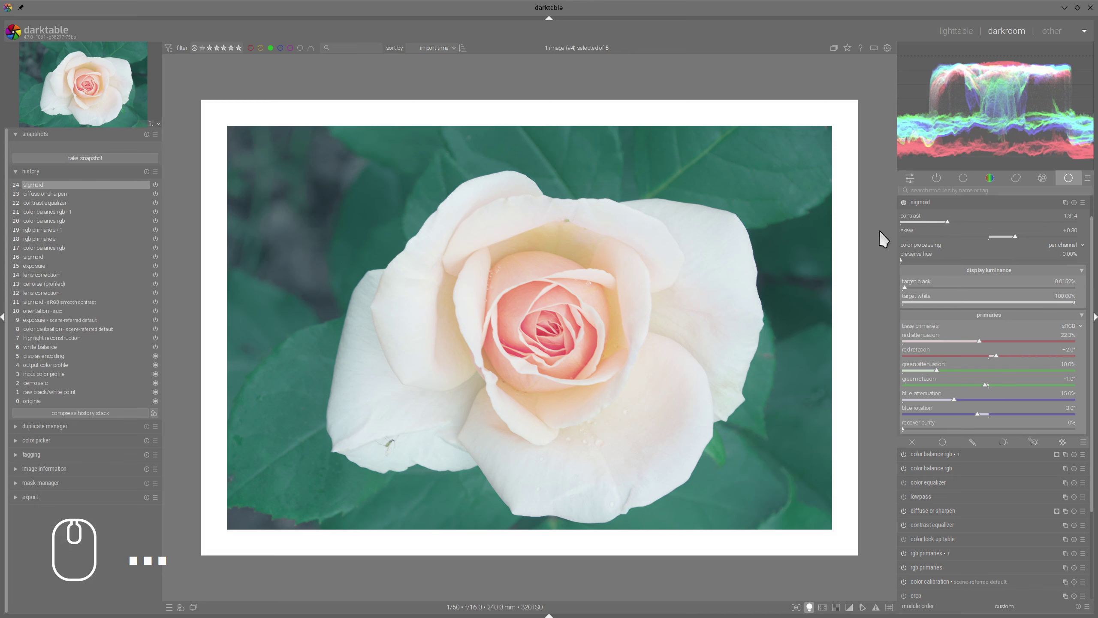
drag(948, 220, 941, 220)
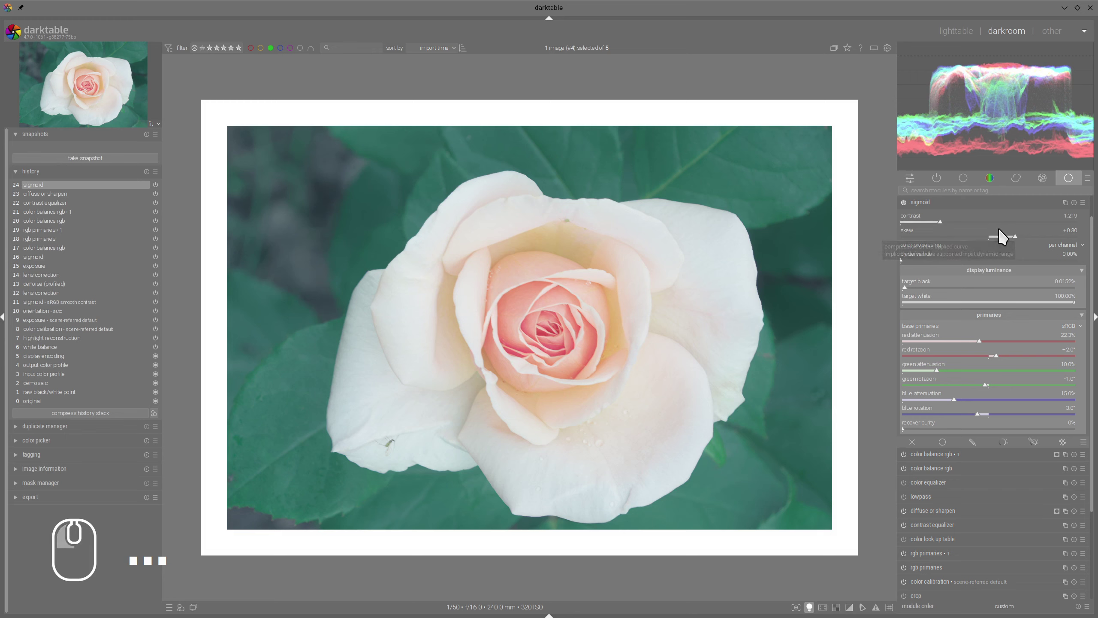
drag(1013, 234, 1027, 234)
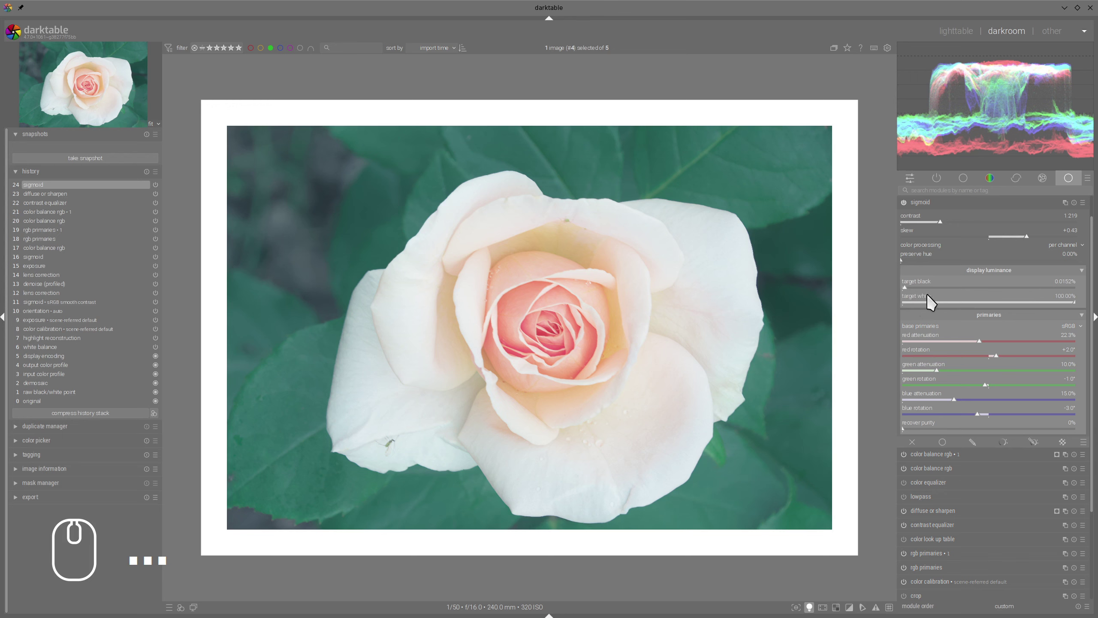
mouse_move(967, 76)
drag(1076, 303, 1060, 303)
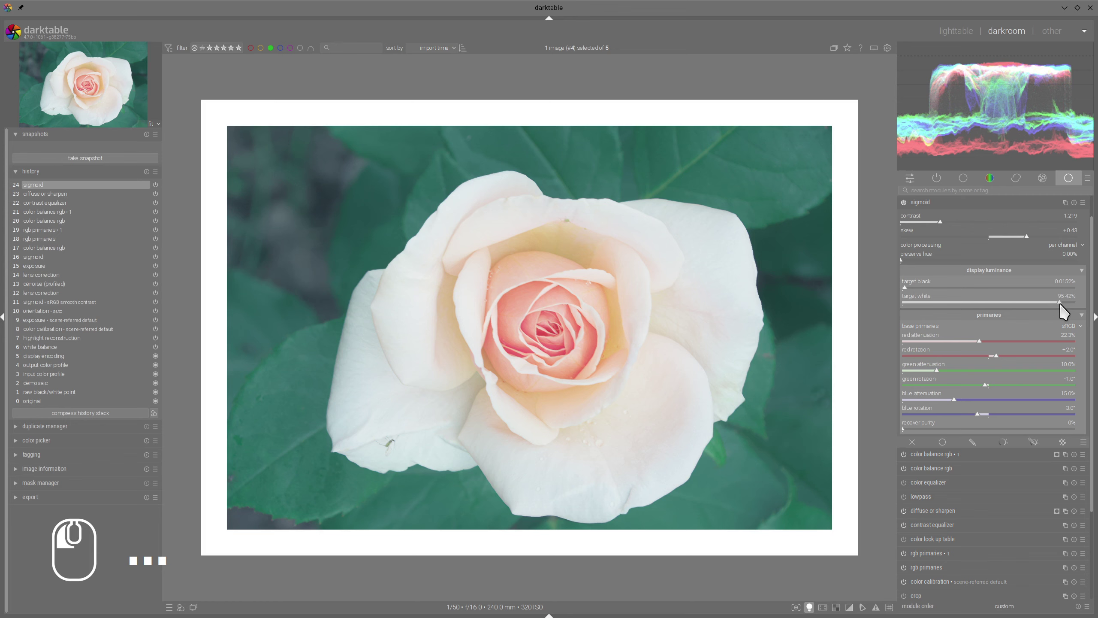
drag(1061, 304, 1061, 304)
click(920, 203)
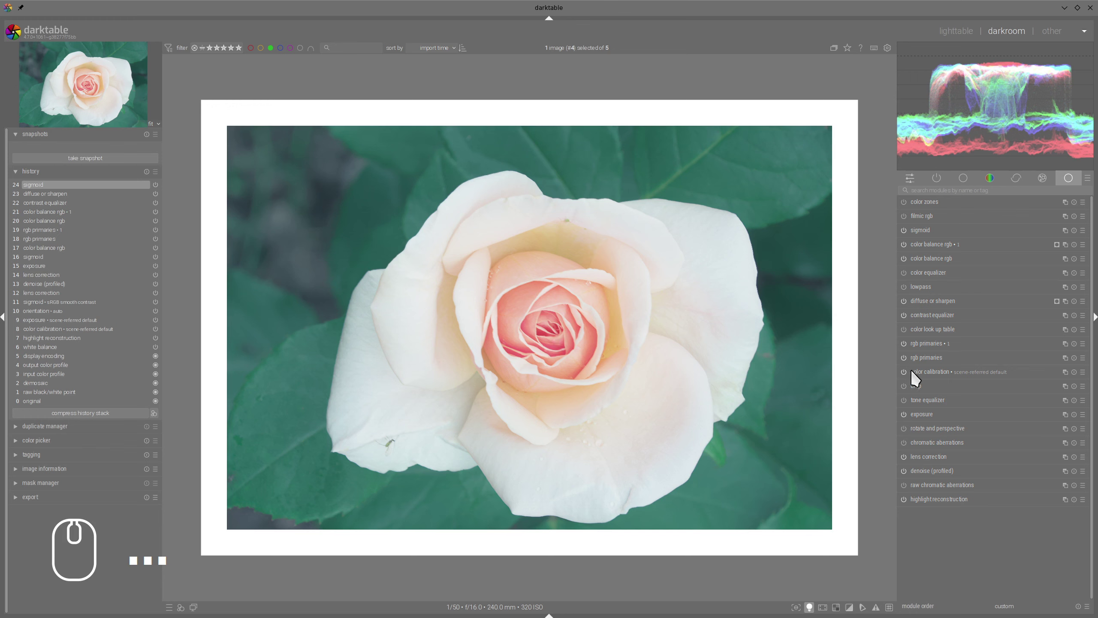
Create a second color calibration instance and set its brightness input R to -0.150 and input G to +0.170
click(1065, 373)
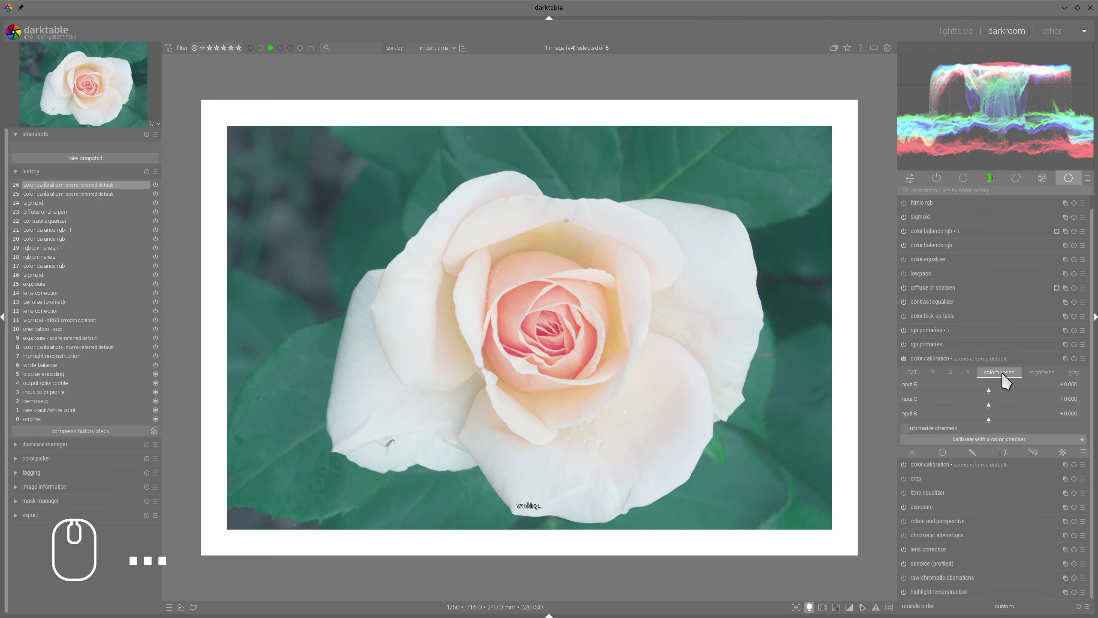
click(1038, 372)
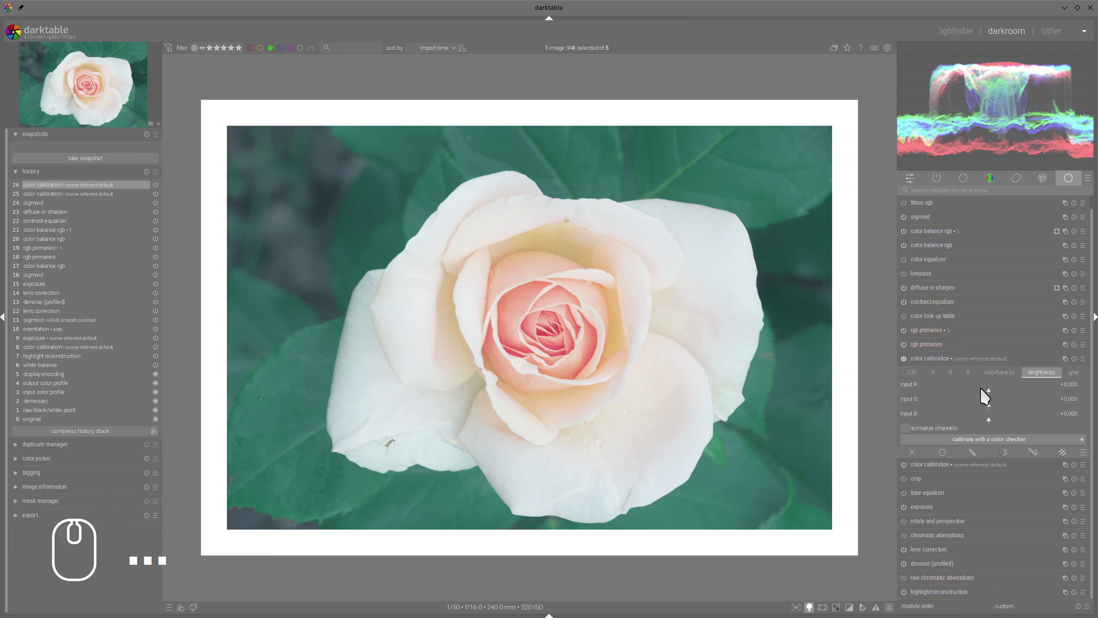
click(1005, 405)
drag(1005, 412, 1000, 410)
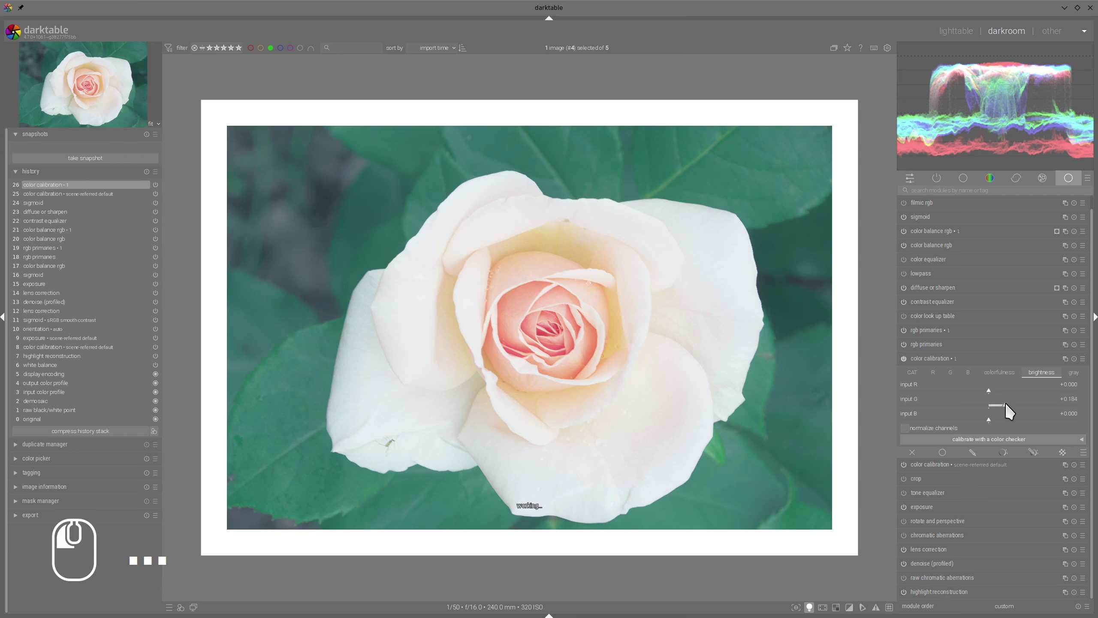
click(981, 393)
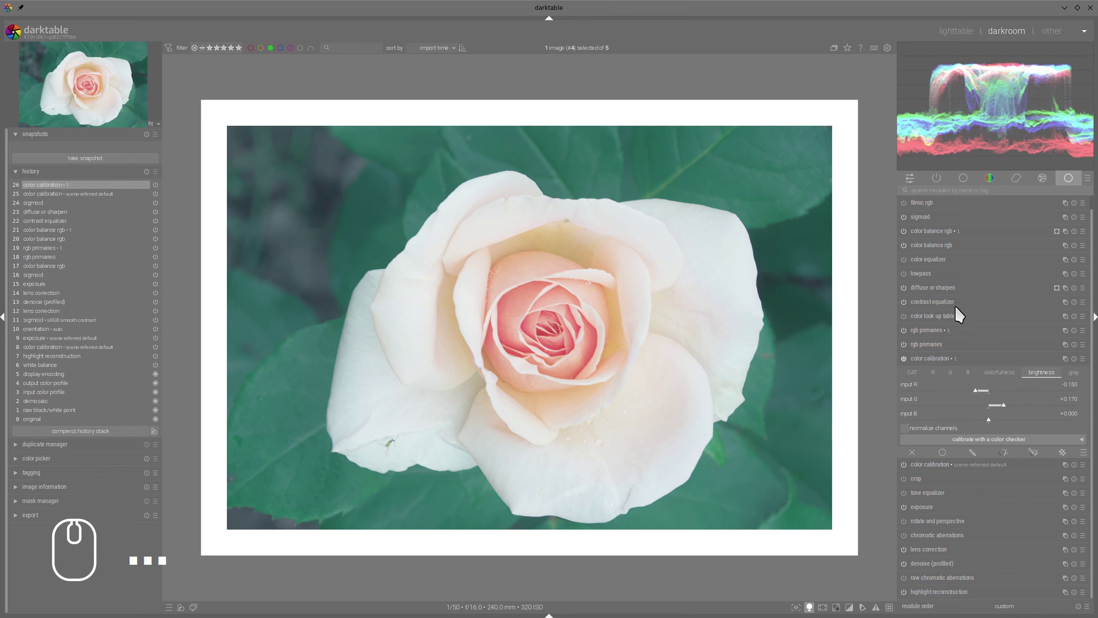
Set the colorfulness of the second color calibration instance to +0.112 for input R and -0.393 for input G
click(998, 371)
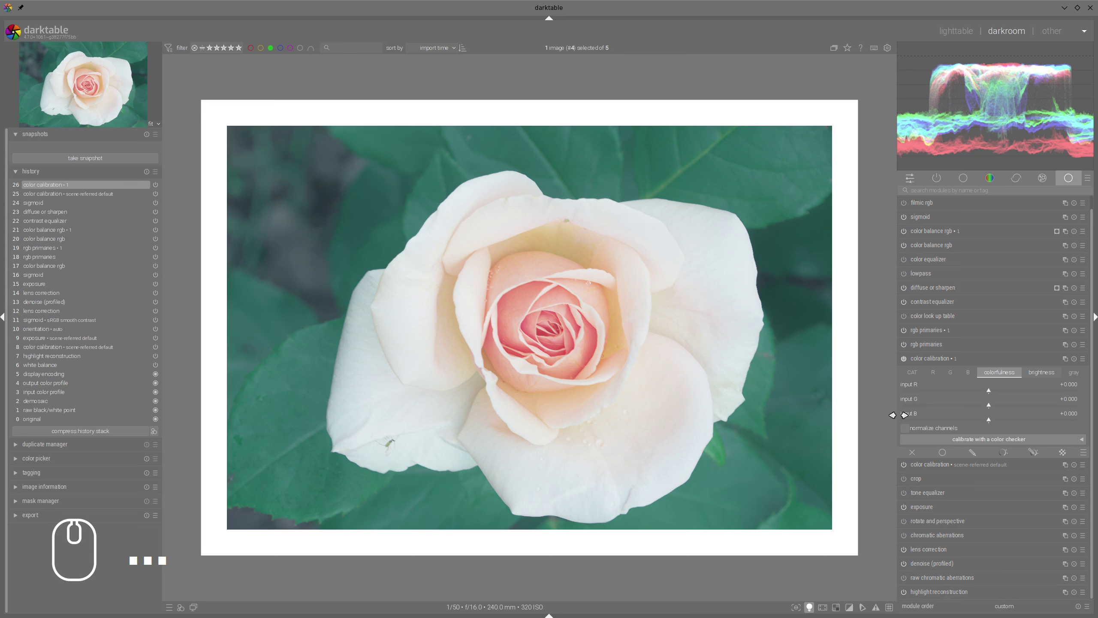
mouse_move(986, 404)
mouse_down()
mouse_move(954, 406)
mouse_move(1001, 392)
mouse_up()
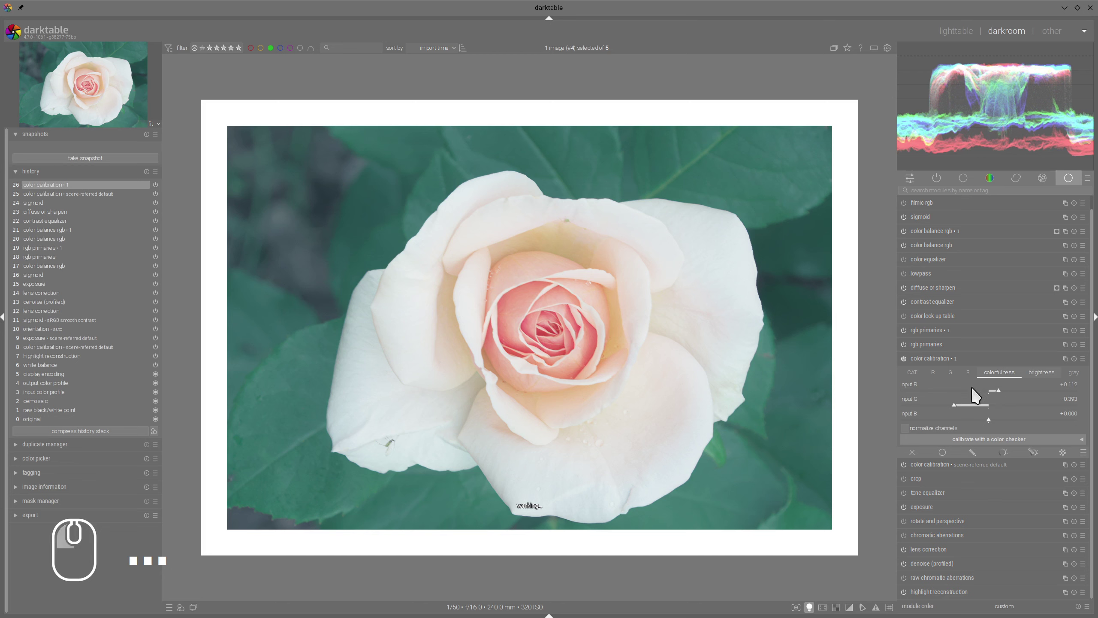
mouse_move(478, 295)
mouse_down()
mouse_move(591, 234)
mouse_move(512, 401)
mouse_move(515, 210)
mouse_up()
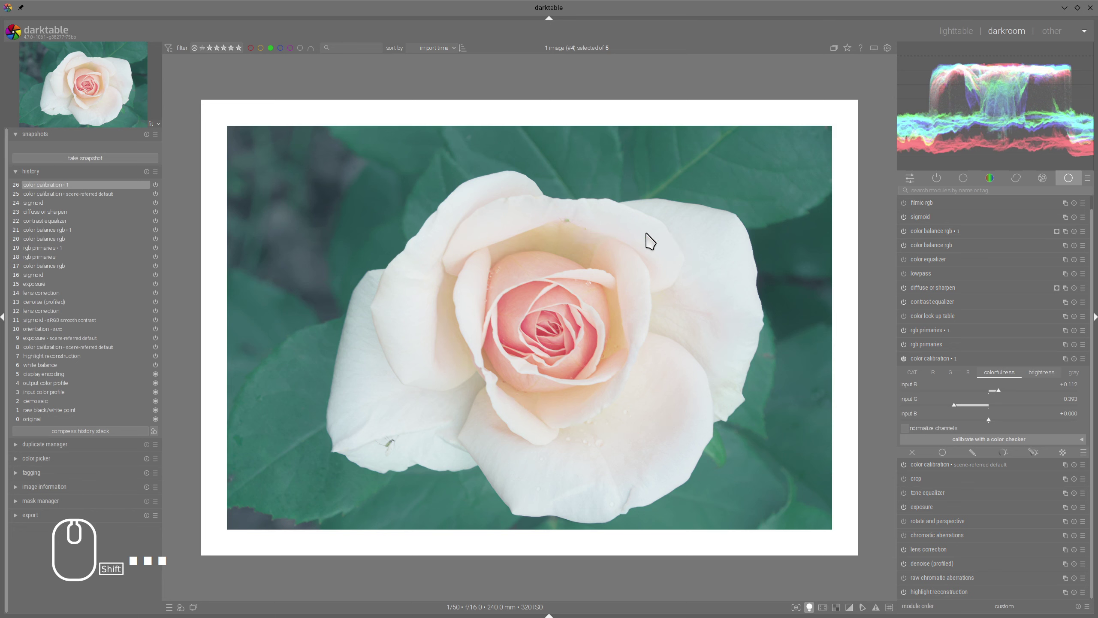
click(951, 355)
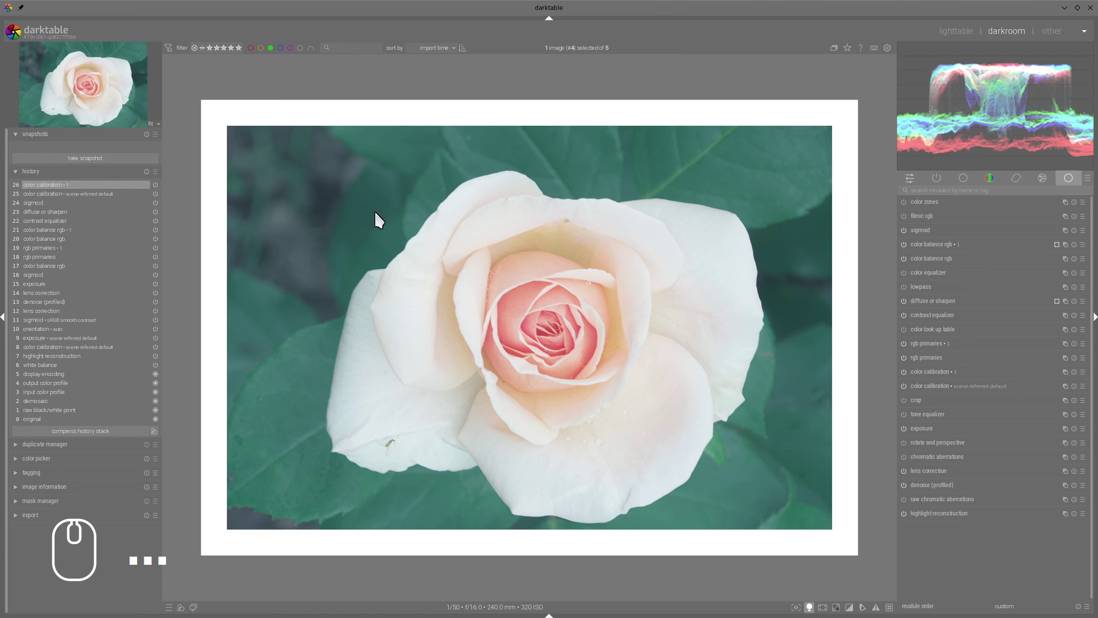
Take a snapshot of the rose at history step 14, lens correction, and compare it with the latest edit using the split line
click(41, 293)
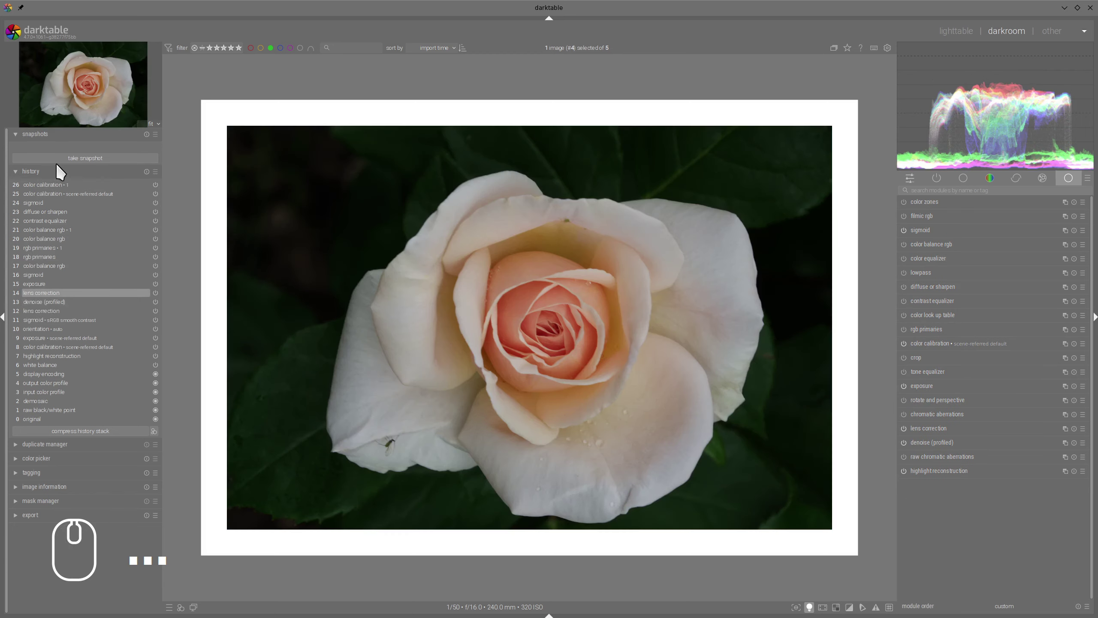
click(71, 159)
click(57, 148)
click(52, 187)
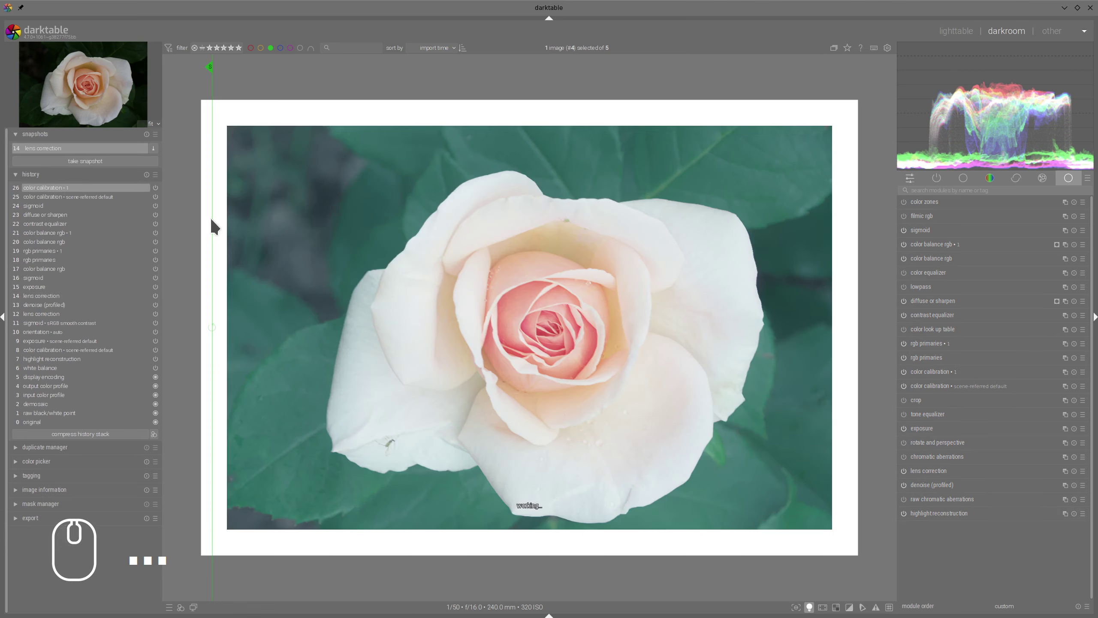
mouse_move(210, 217)
mouse_down()
mouse_move(577, 260)
mouse_move(429, 282)
mouse_move(180, 260)
mouse_move(664, 303)
mouse_move(152, 259)
mouse_move(645, 290)
mouse_move(164, 226)
mouse_move(850, 284)
mouse_move(169, 226)
mouse_move(807, 300)
mouse_move(196, 241)
mouse_move(849, 319)
mouse_move(201, 282)
mouse_move(963, 338)
mouse_move(201, 262)
mouse_up()
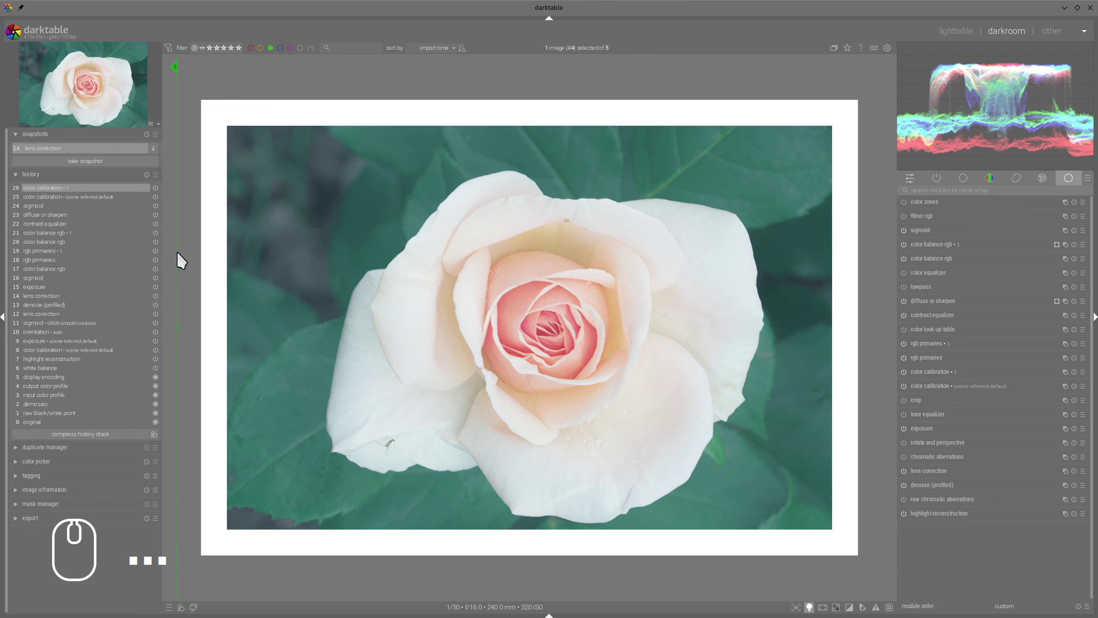
mouse_move(177, 253)
mouse_down()
mouse_move(848, 342)
mouse_move(197, 271)
mouse_up()
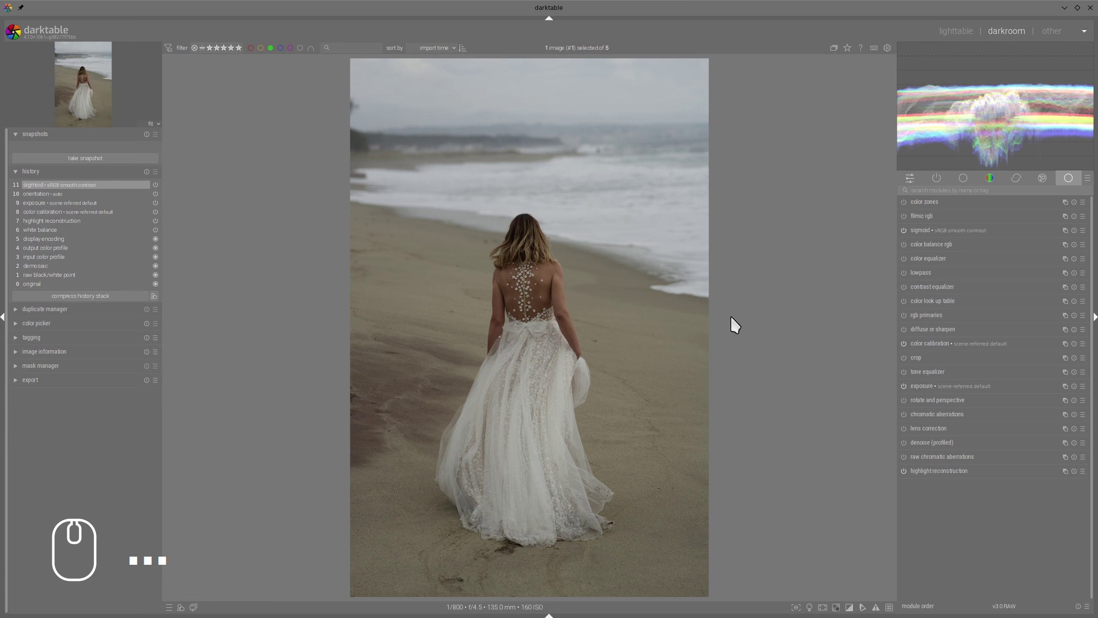
Enable lens correction and denoise (profiled) on the photo of the bride at the beach, and review the denoise settings
click(904, 428)
click(903, 443)
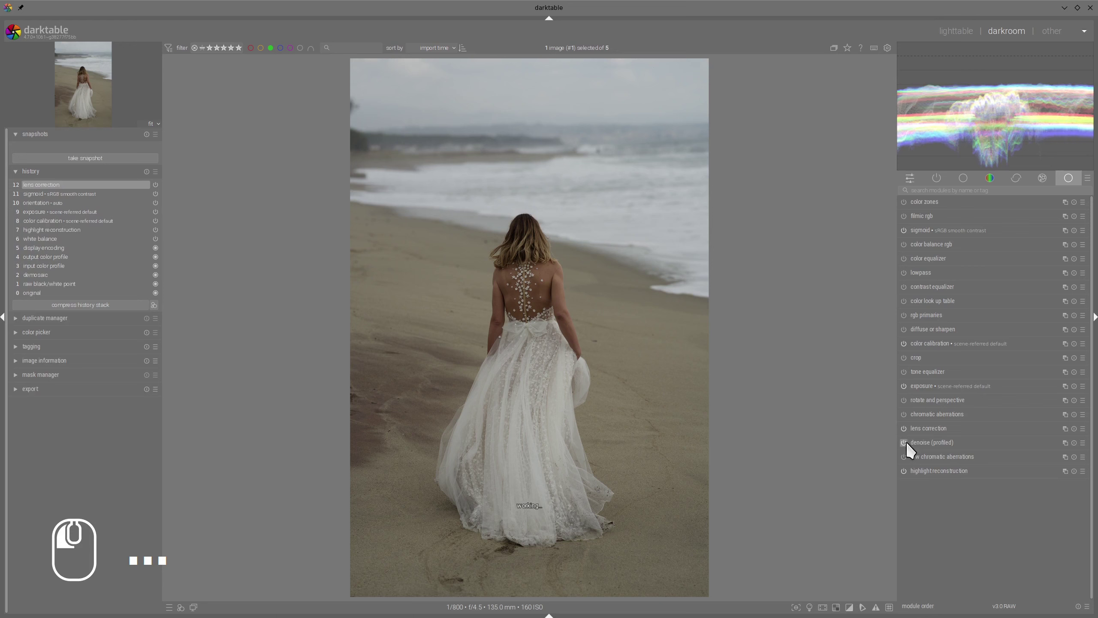
click(944, 443)
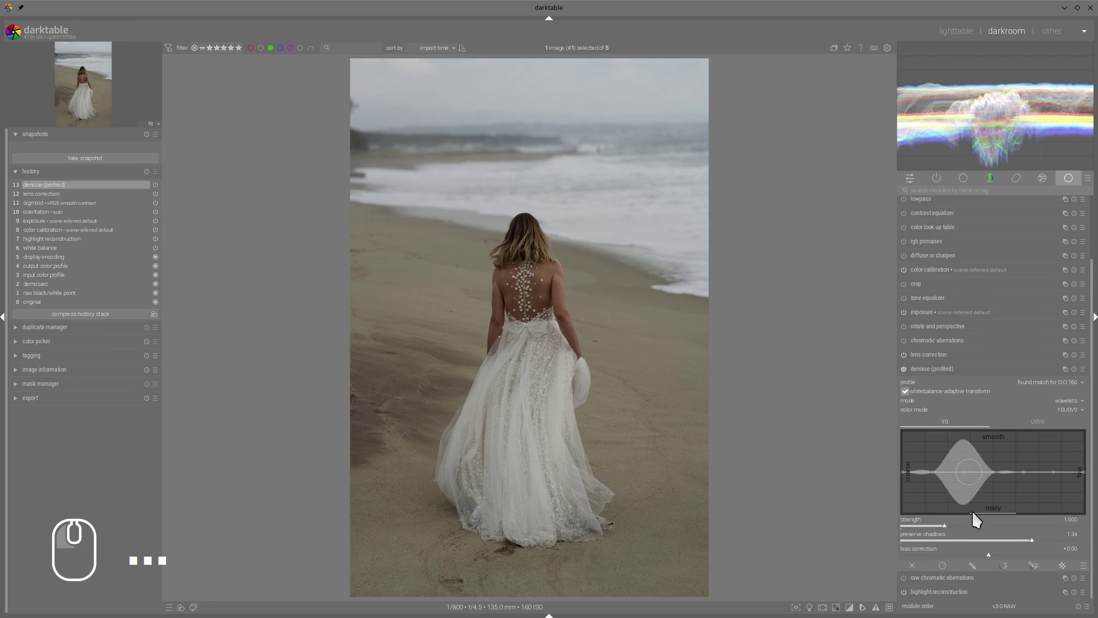
click(977, 370)
Raise the bride photo's exposure to +2.420 EV and review the sigmoid settings
click(921, 385)
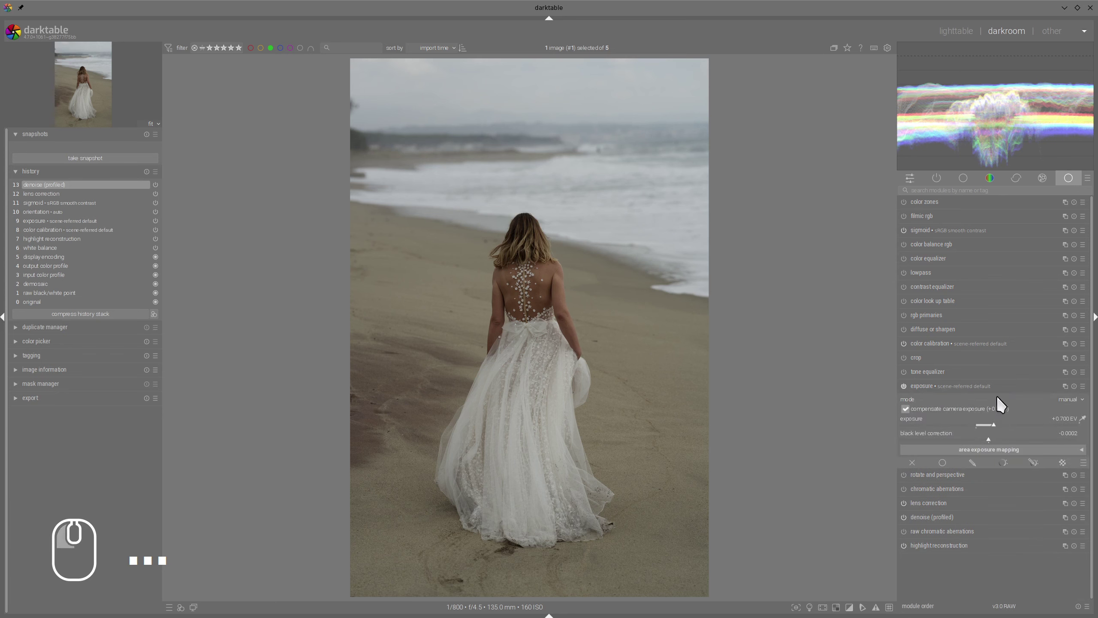
drag(1006, 425, 1038, 423)
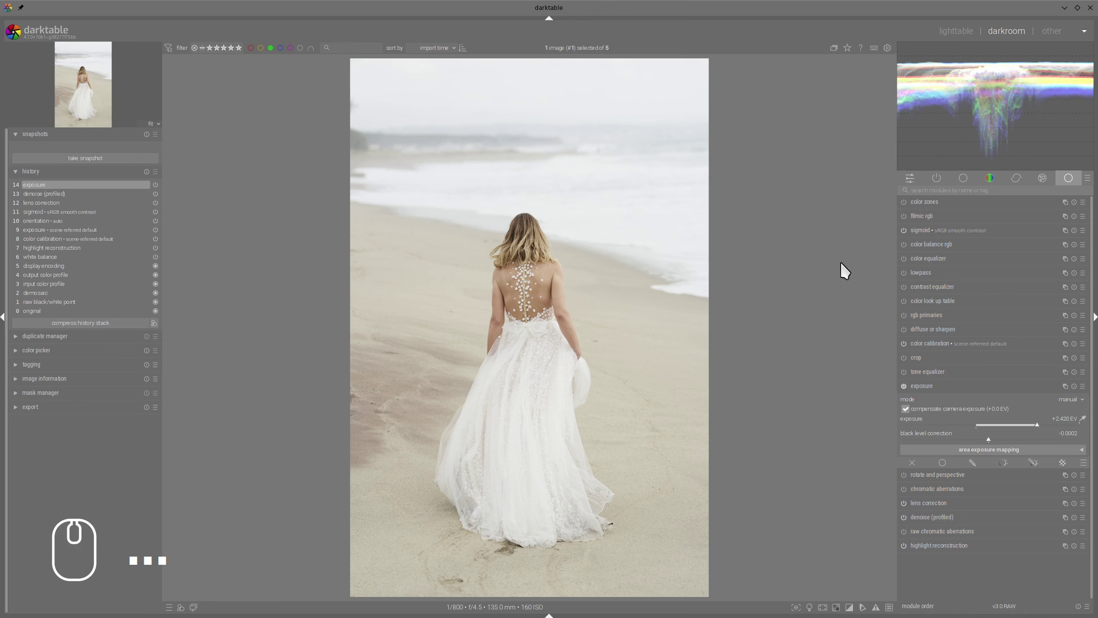
click(920, 230)
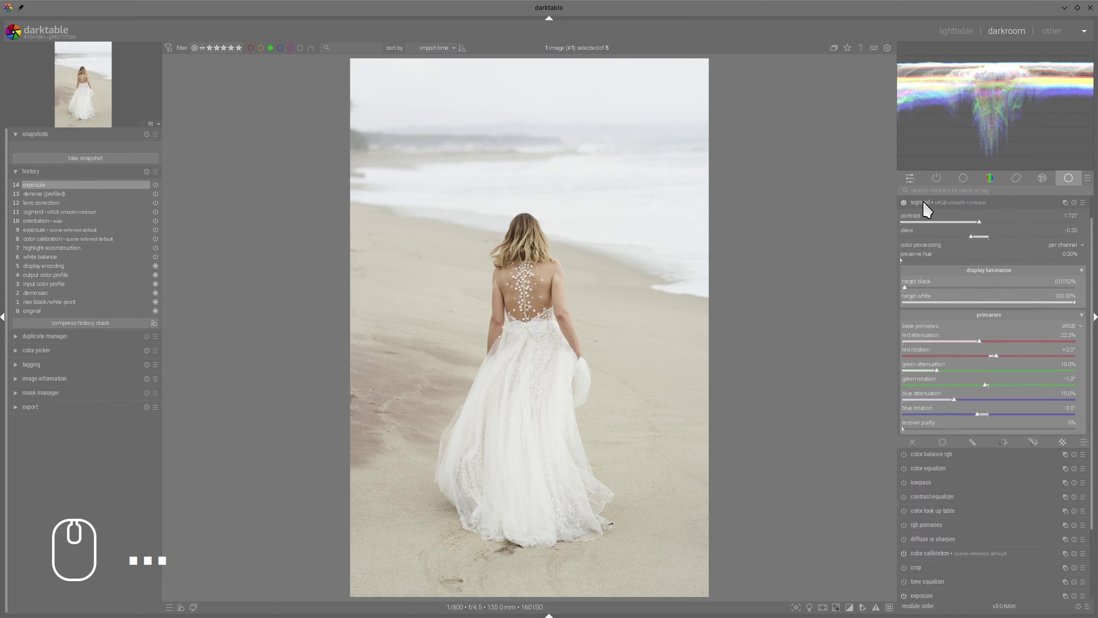
click(924, 203)
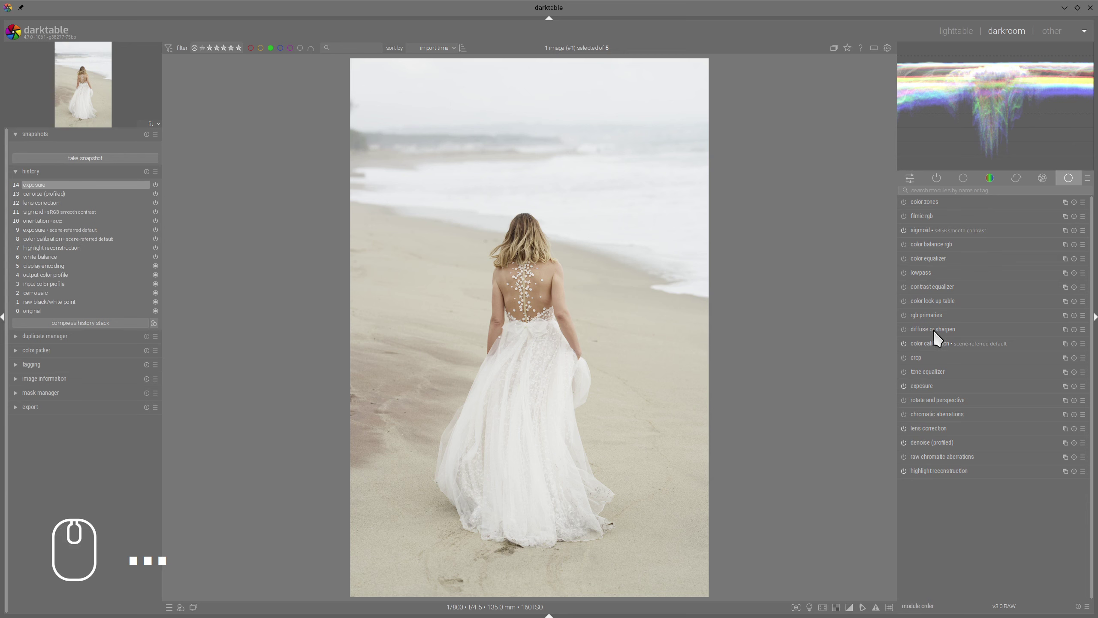
Enable the tone equalizer with the linear invert preset and auto-fit its mask exposure compensation, checking the histogram against the curve
click(903, 372)
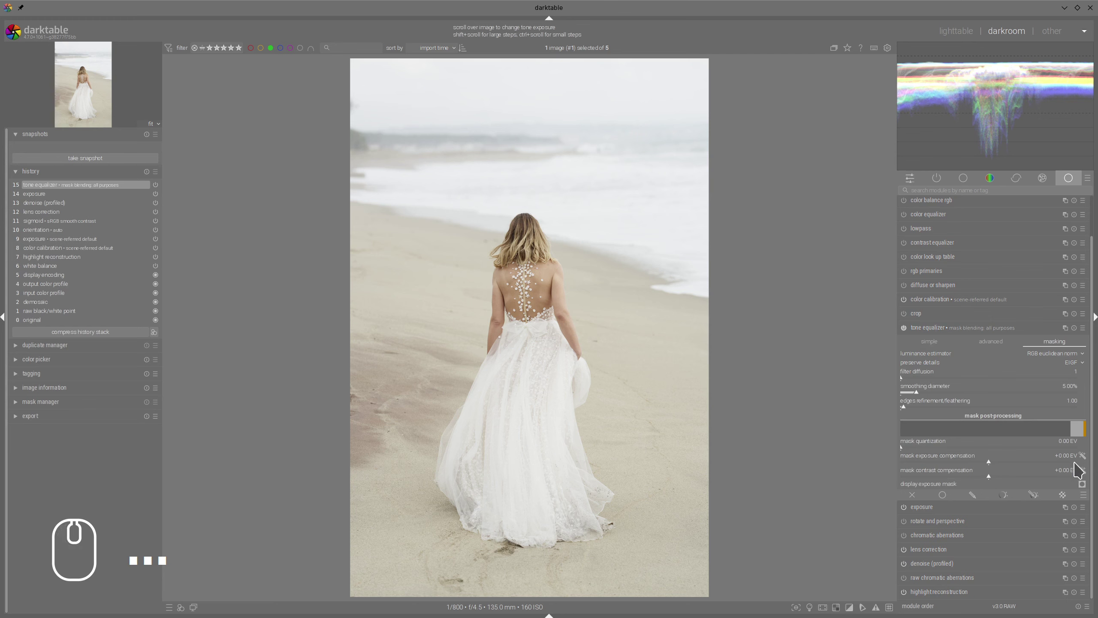
click(1083, 455)
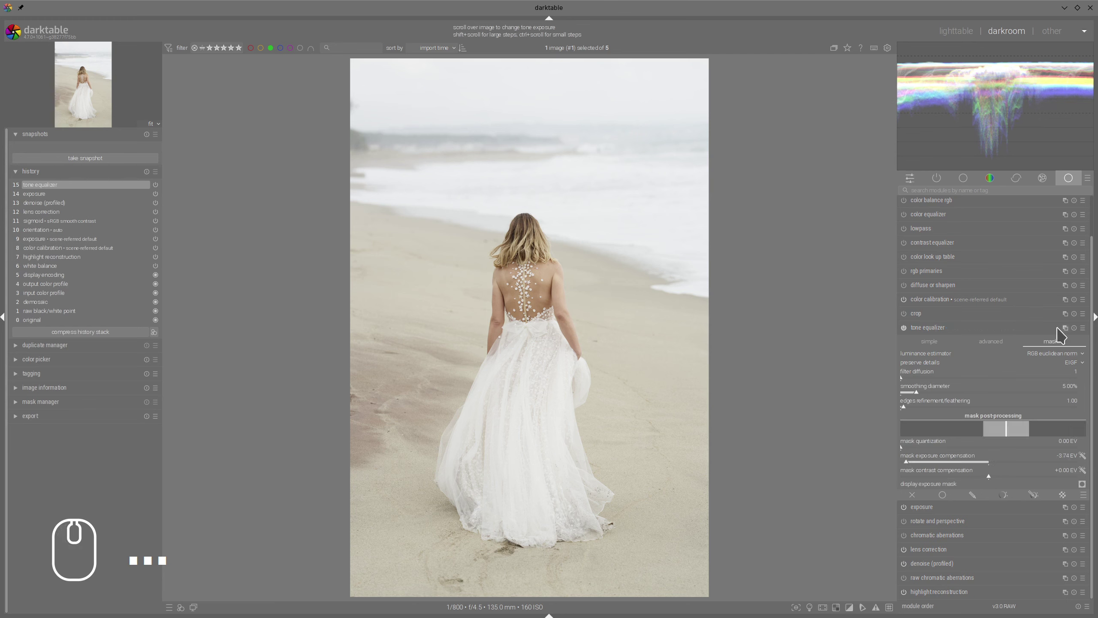
click(1083, 328)
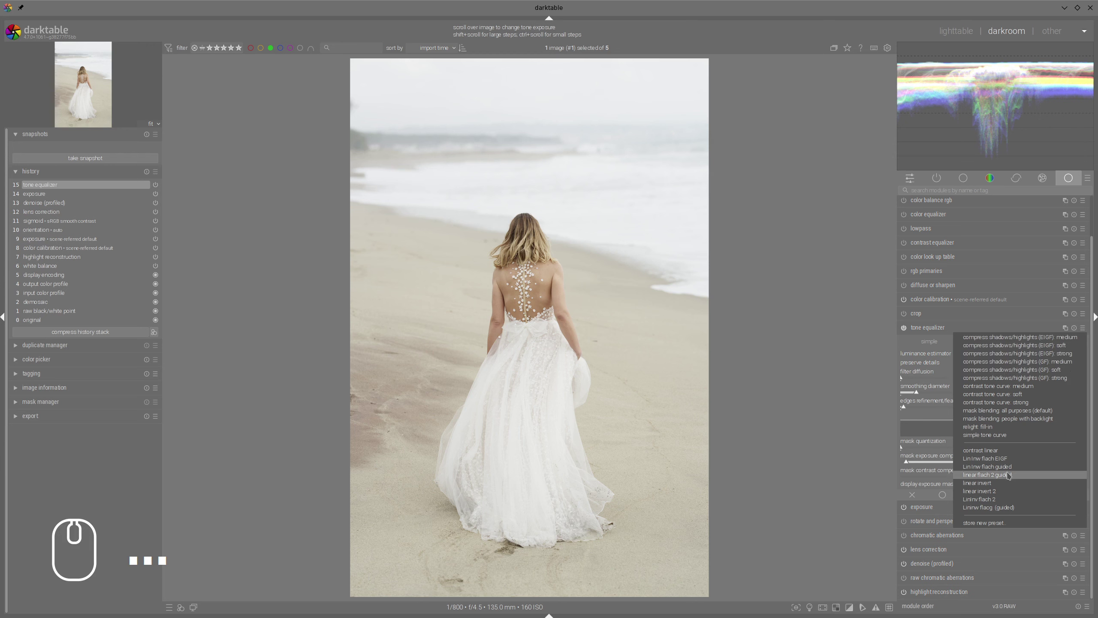
click(983, 485)
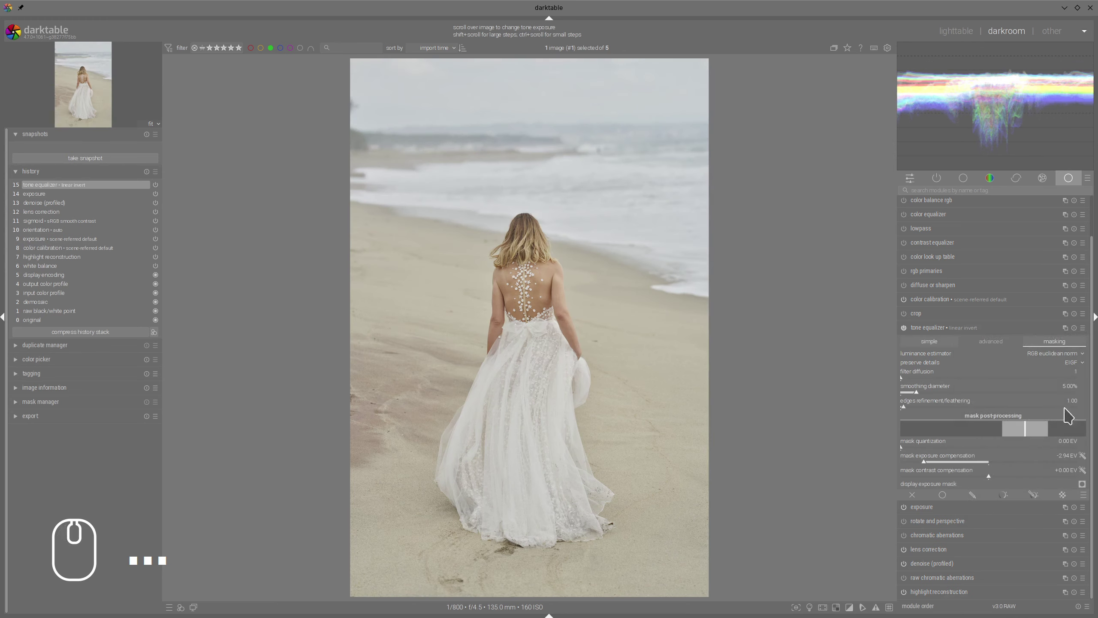
click(1082, 455)
click(991, 342)
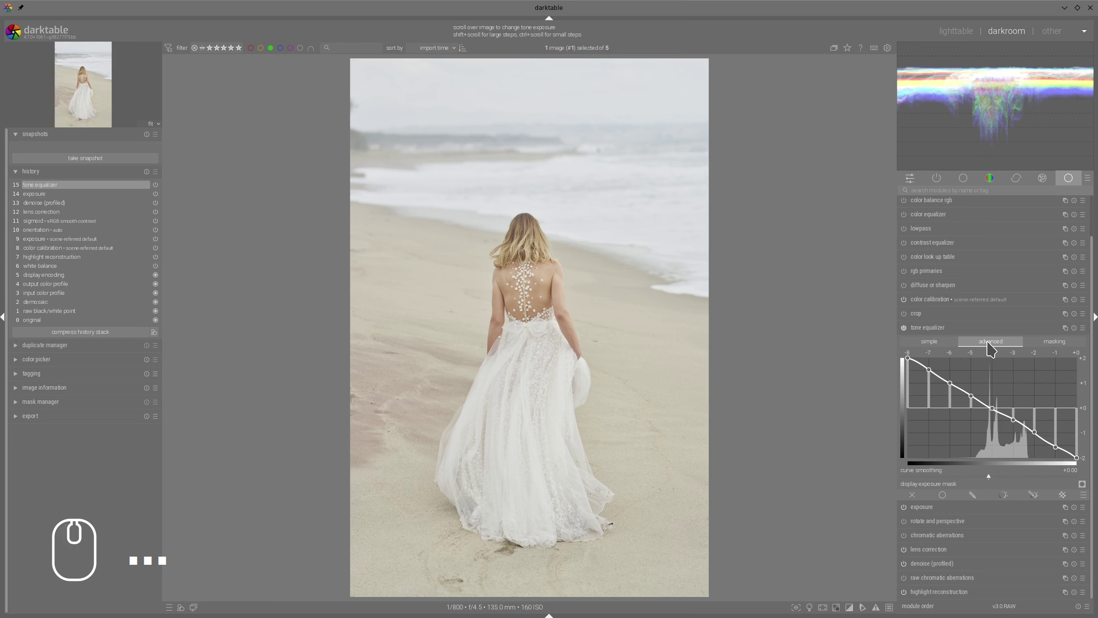
click(950, 328)
Raise the exposure to +3.083 EV and auto-fit the tone equalizer's mask exposure compensation again
click(927, 385)
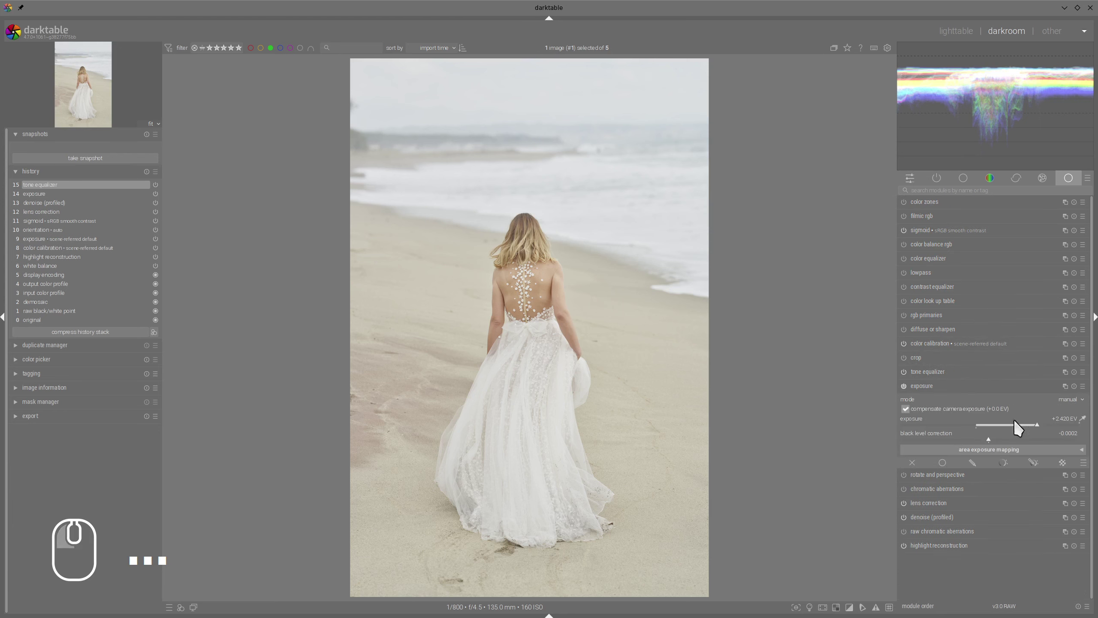
drag(1036, 422, 1051, 424)
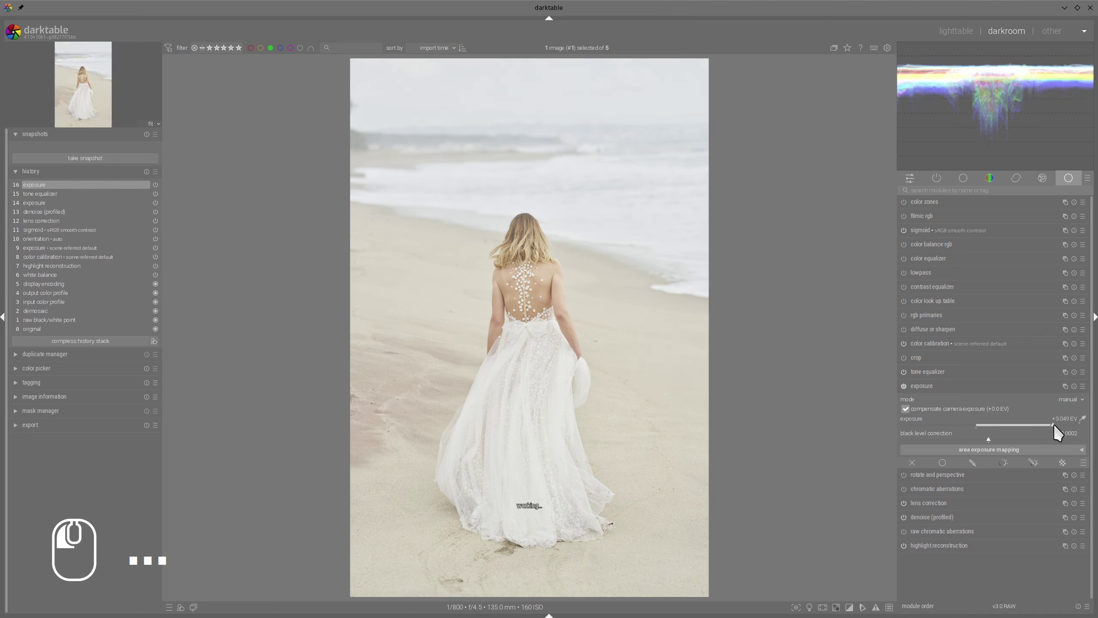
click(985, 372)
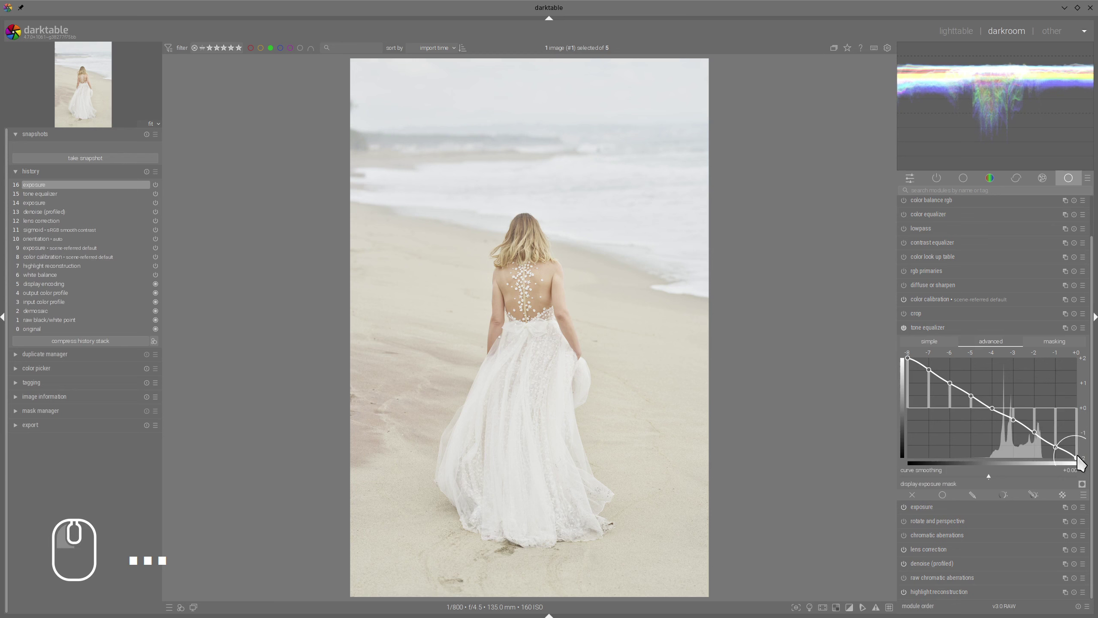
click(1055, 343)
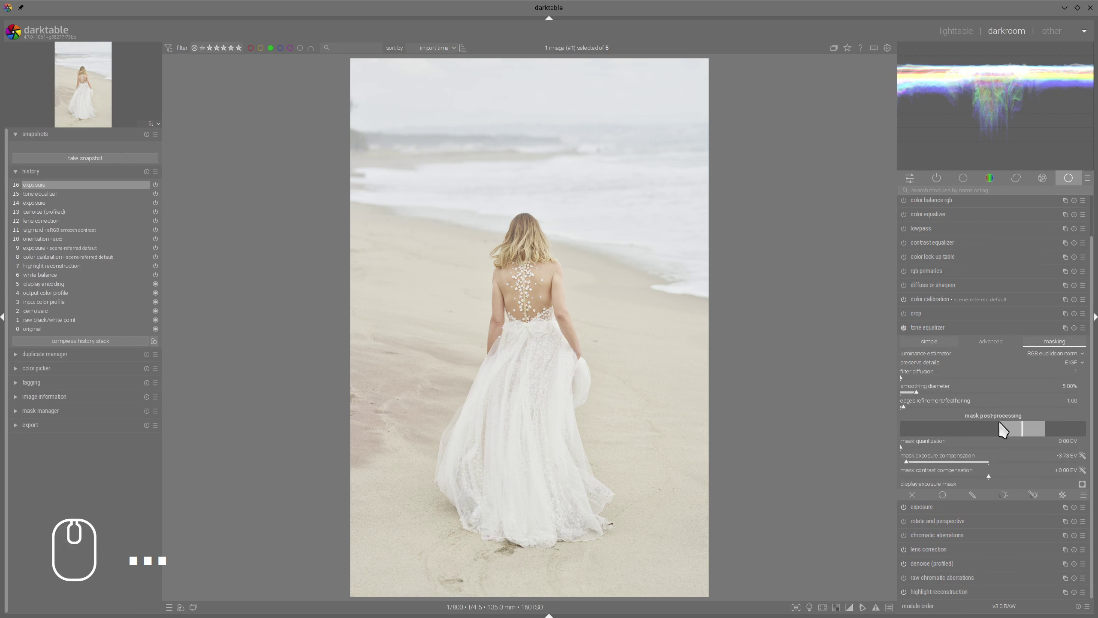
click(1082, 455)
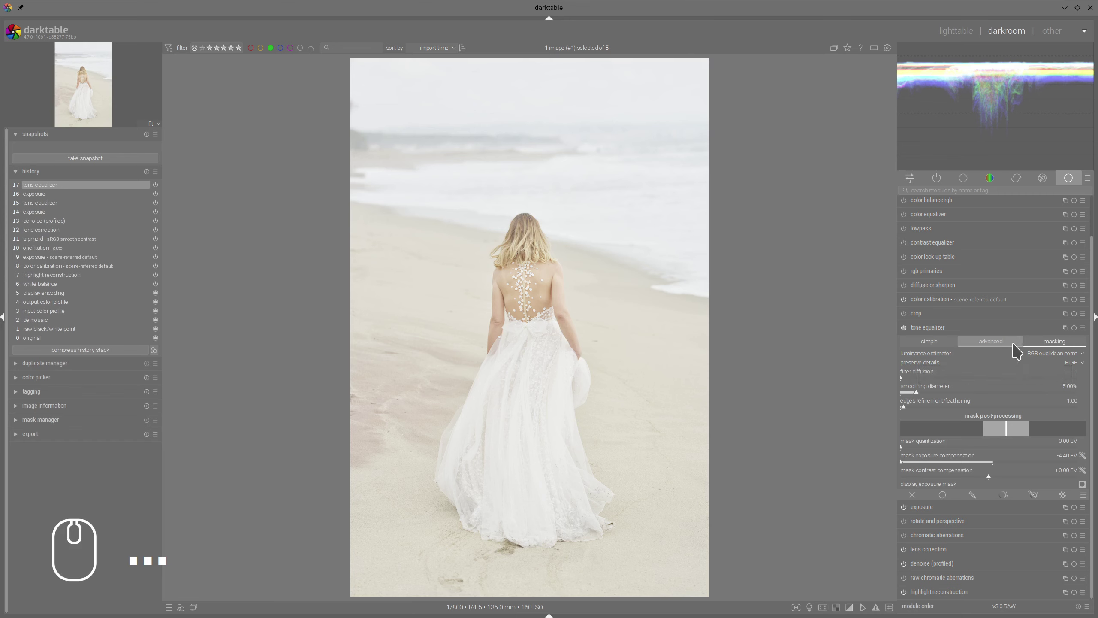
click(923, 328)
Lower the exposure slightly and refit the tone equalizer's mask exposure compensation to match
click(920, 384)
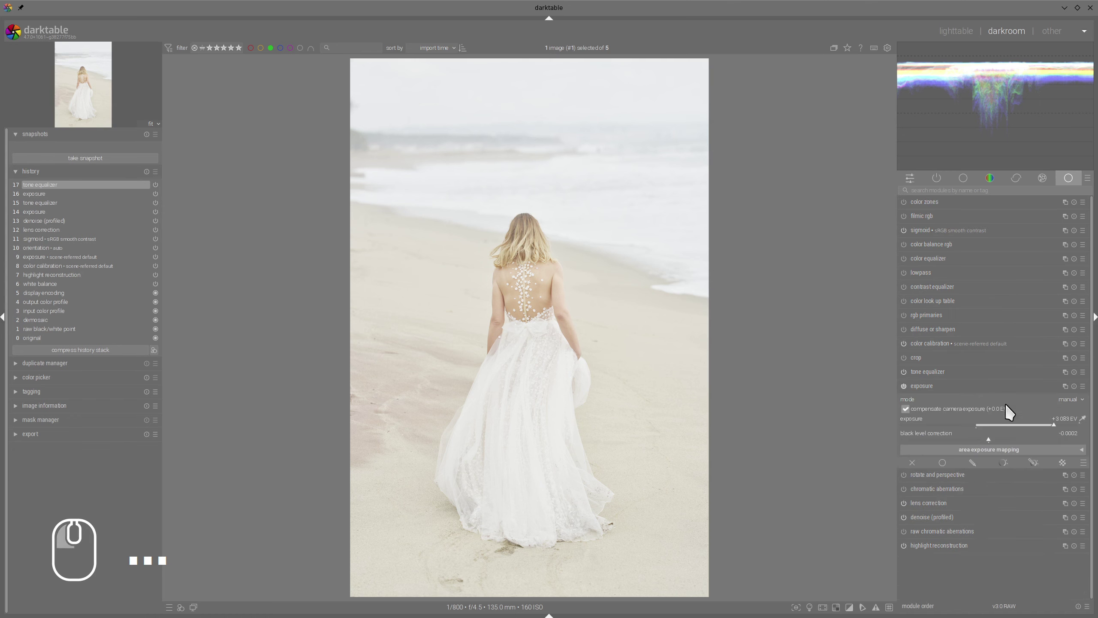
click(1046, 421)
click(971, 373)
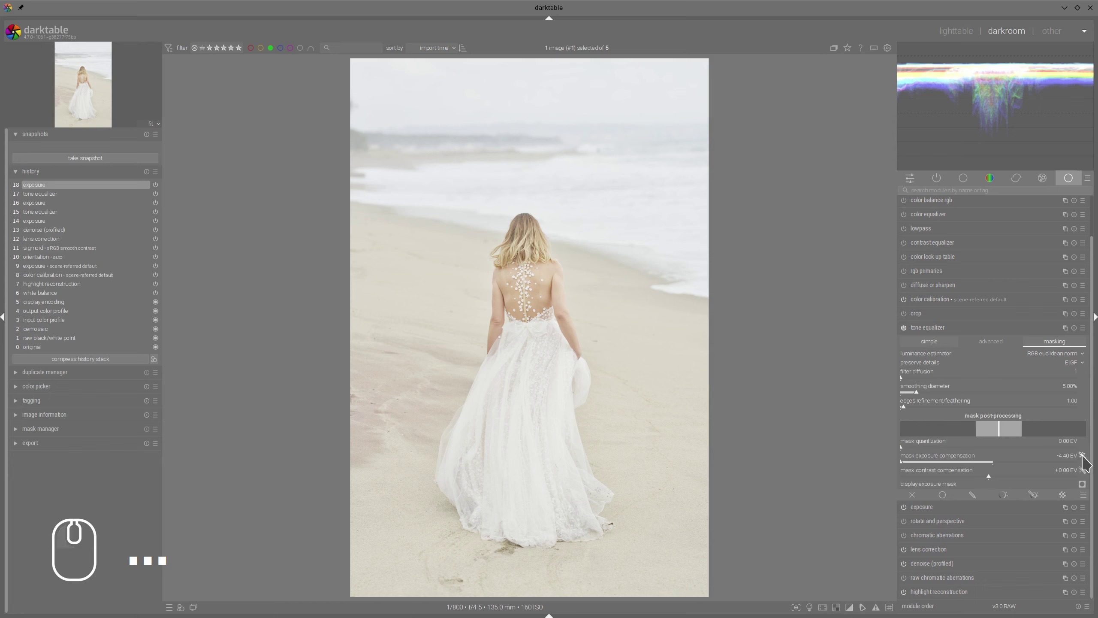
click(1083, 455)
click(949, 328)
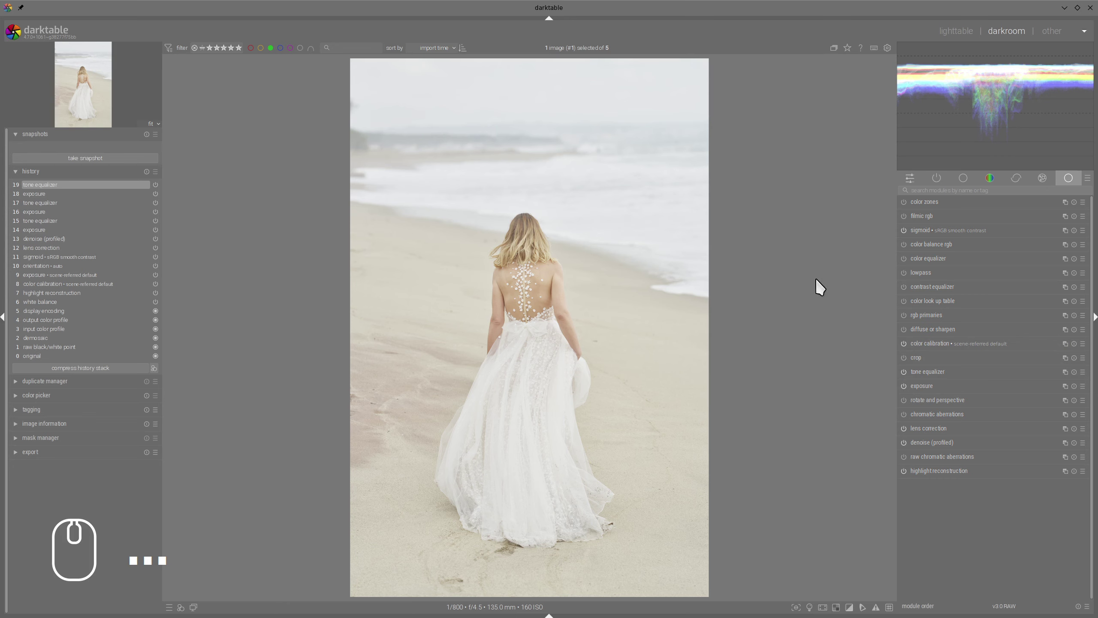
In color balance rgb, set perceptual saturation to +59.22% for shadows and +34.47% for mid-tones, and global vibrance to +16.99%
click(914, 243)
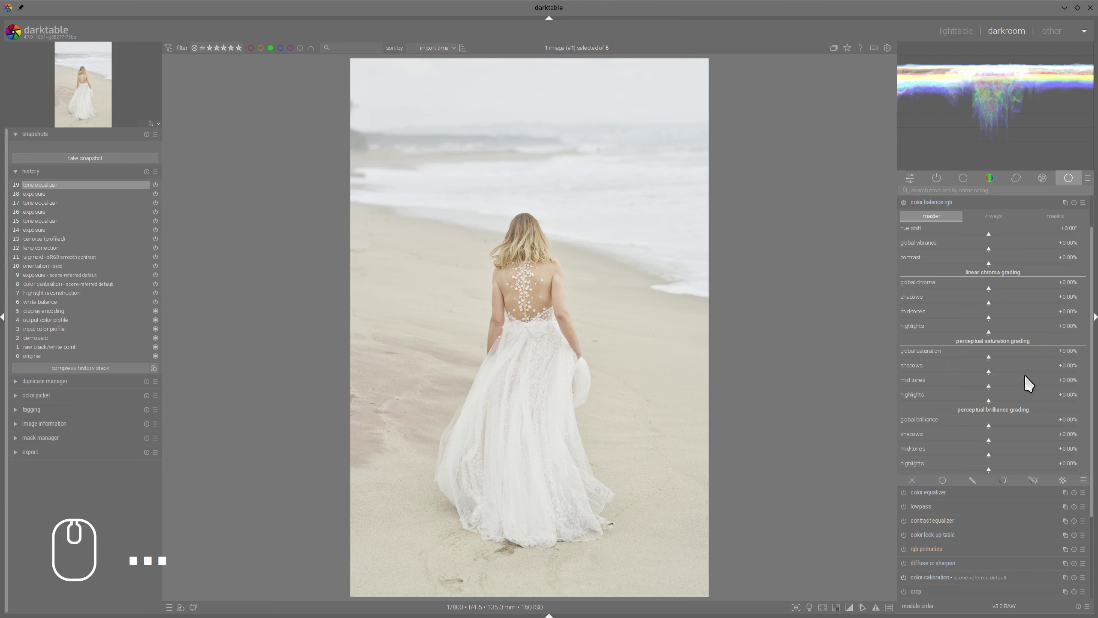
click(1040, 371)
click(1019, 385)
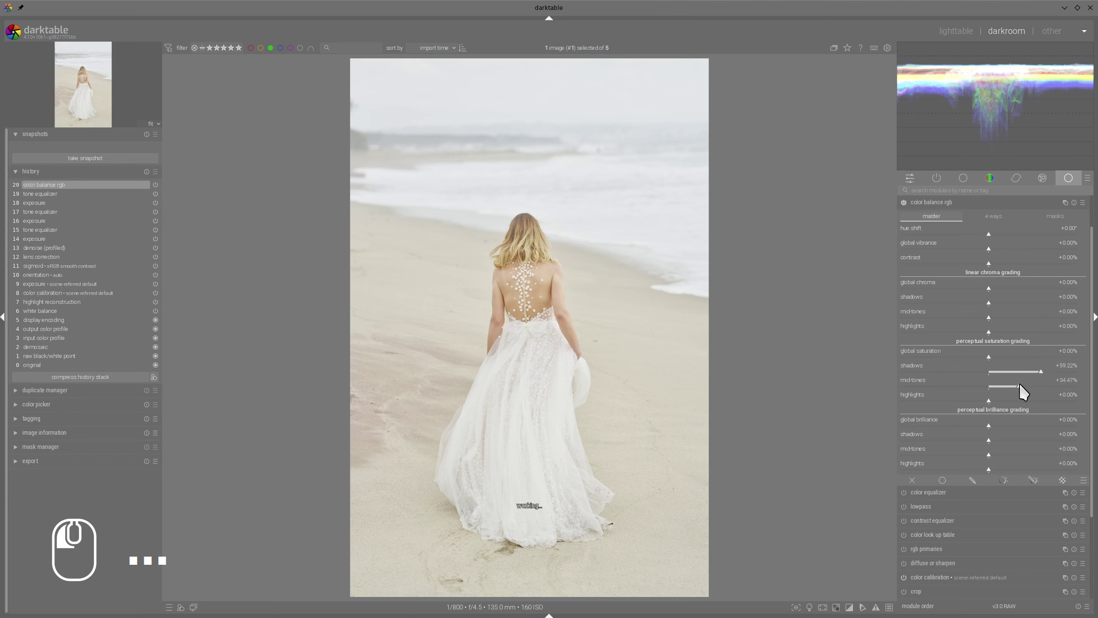
drag(1014, 247, 1020, 248)
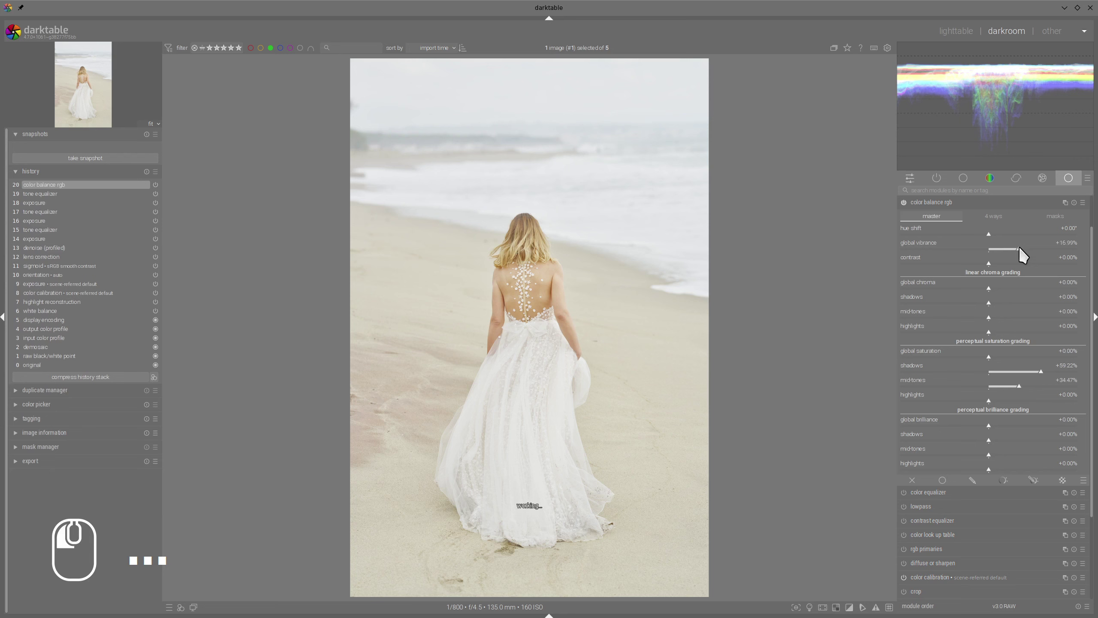
click(912, 199)
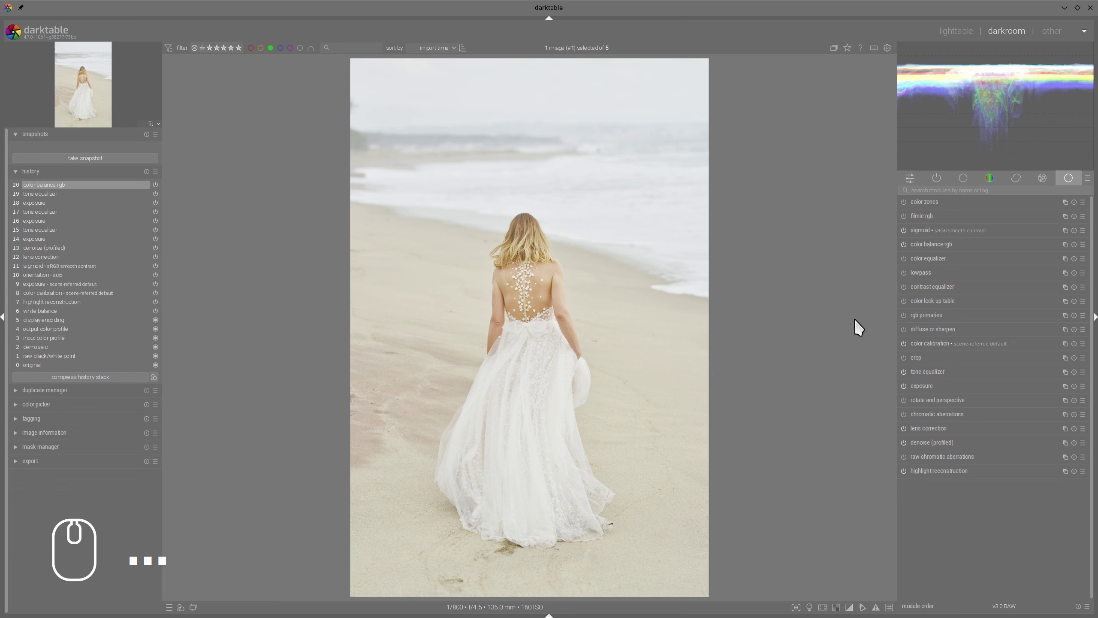
In rgb primaries, set the green hue to +11.9° and the red hue to -3.0°, and display the vectorscope
click(918, 314)
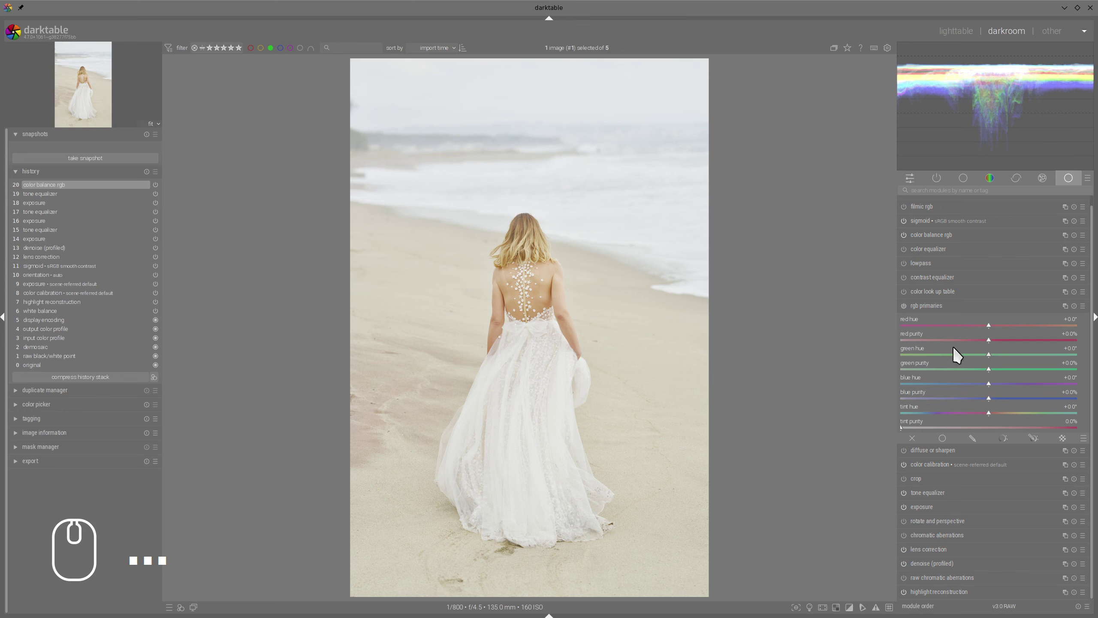
drag(990, 356, 1042, 354)
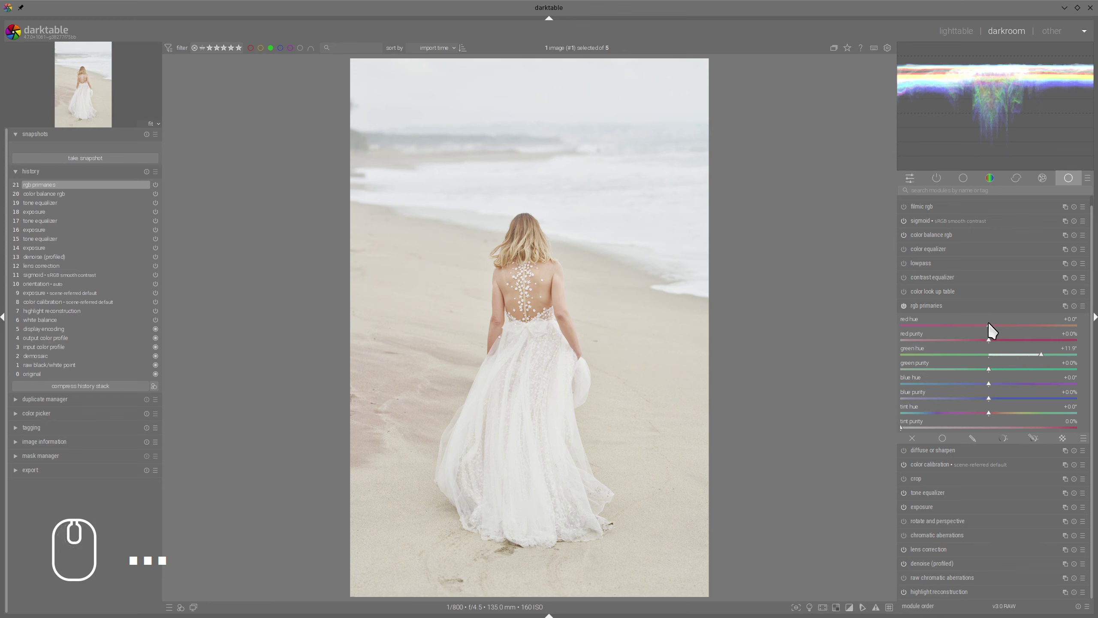
drag(989, 323, 977, 325)
click(903, 47)
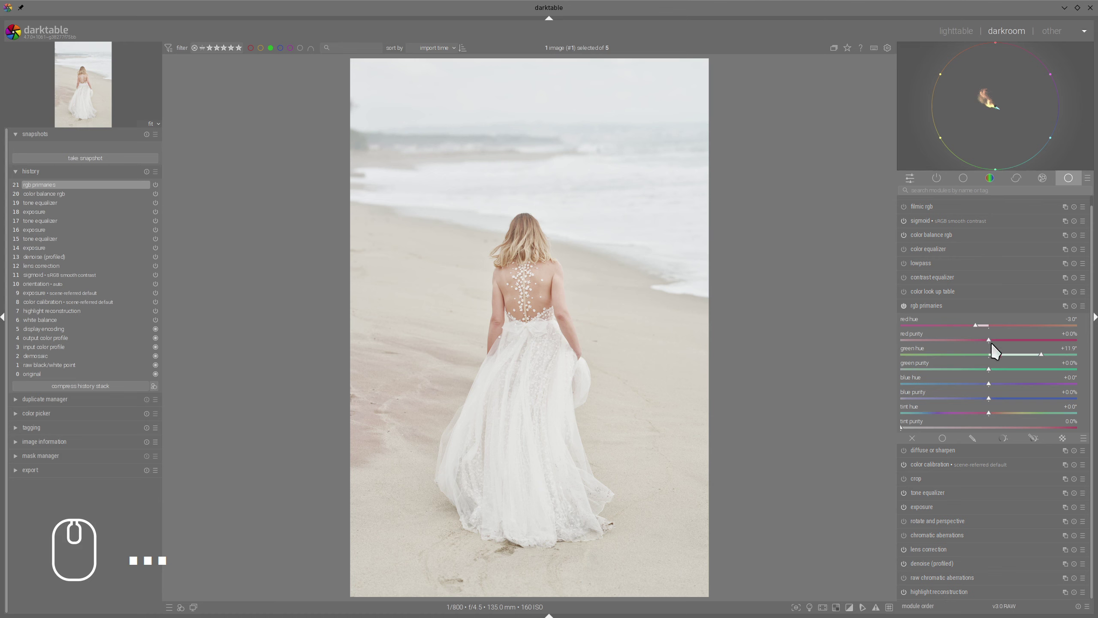
Set the blue hue in rgb primaries to -7.6° and compare the photo with the module off and on
drag(989, 384, 956, 384)
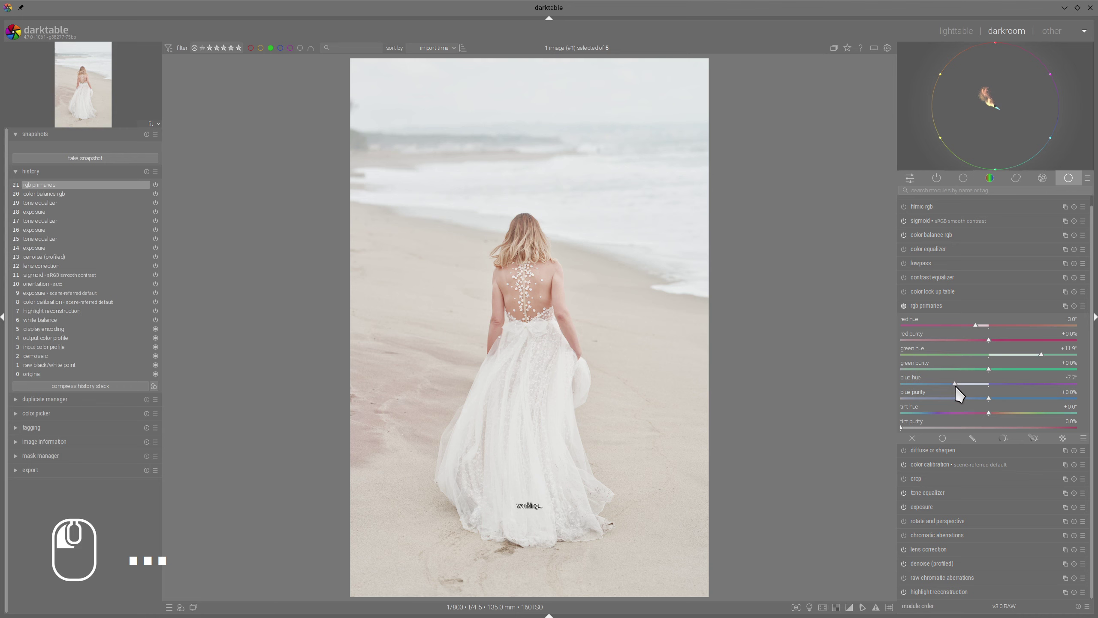
click(904, 305)
click(903, 305)
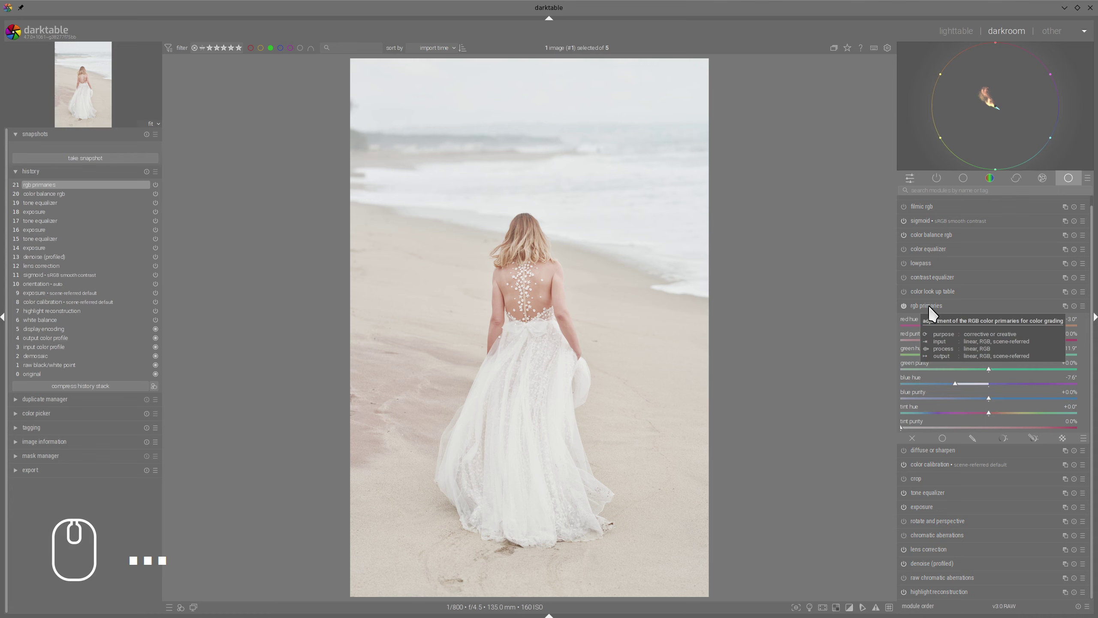
click(928, 304)
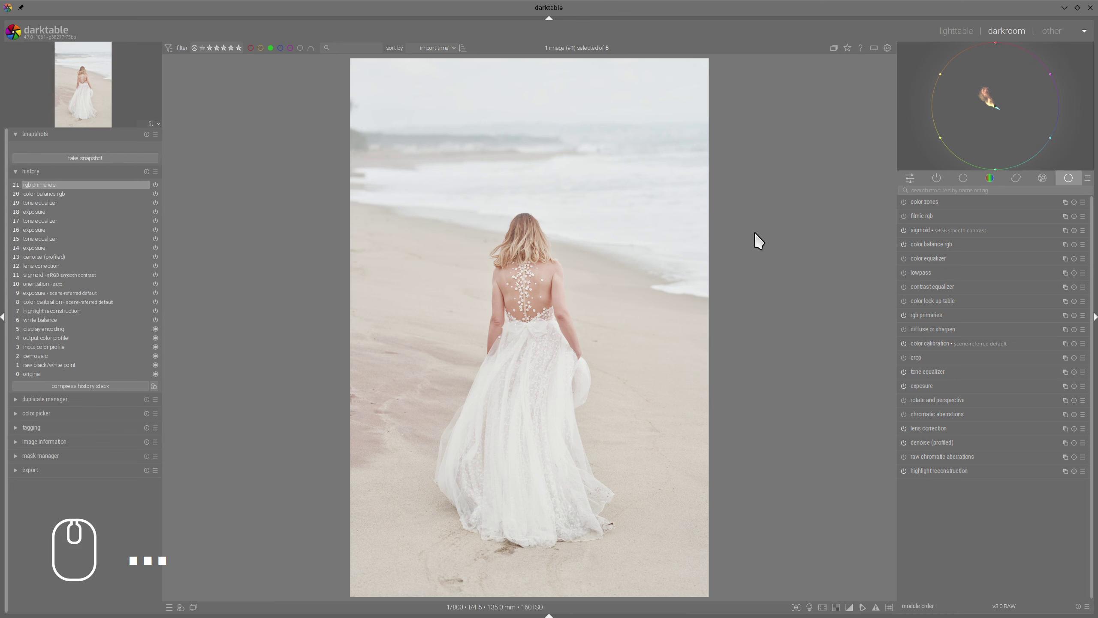
Add a second rgb primaries instance with a tint hue of -133.6° and a tint purity of 5.6%
key(shift)
key(shift)
click(1064, 315)
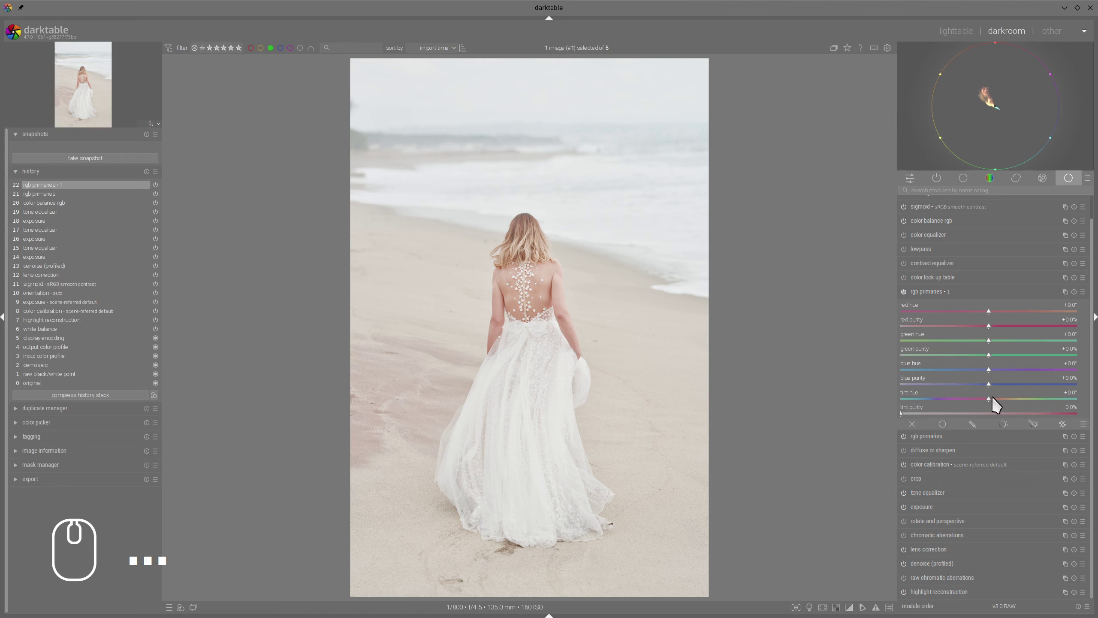
drag(925, 414, 953, 415)
drag(989, 399, 920, 399)
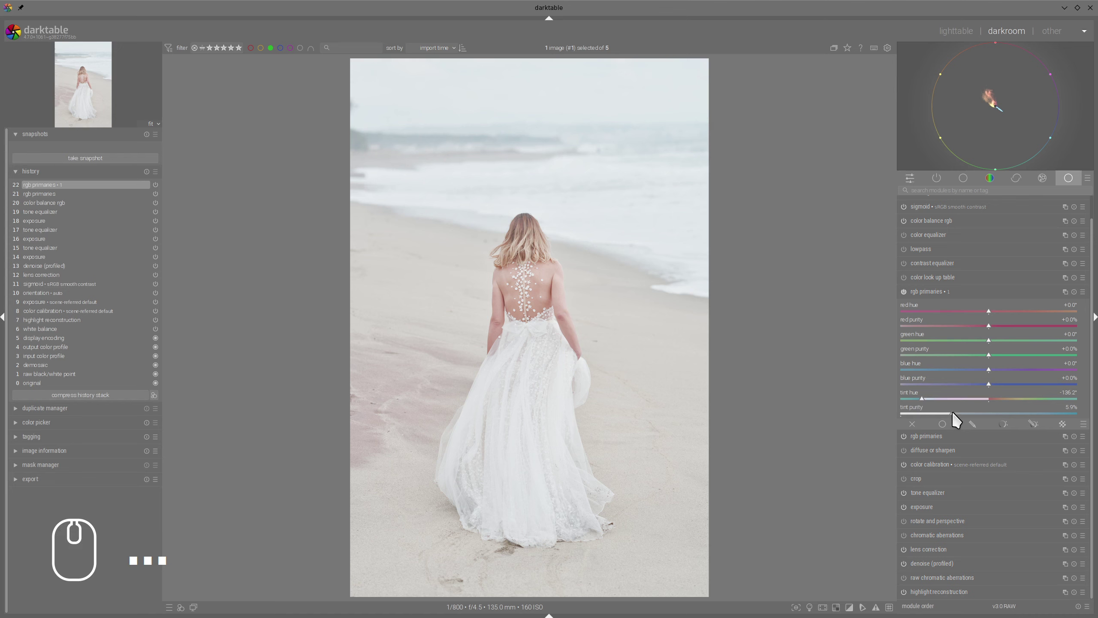
drag(952, 412, 924, 398)
Compare the bride photo with the second rgb primaries instance switched off and on
click(903, 291)
click(904, 292)
click(903, 291)
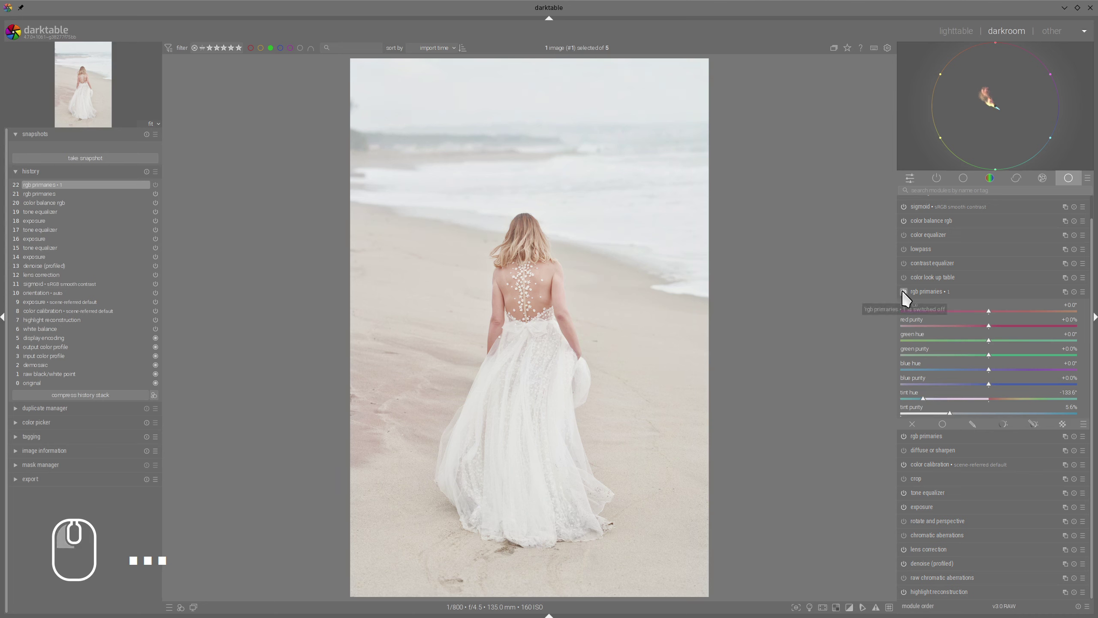
click(903, 291)
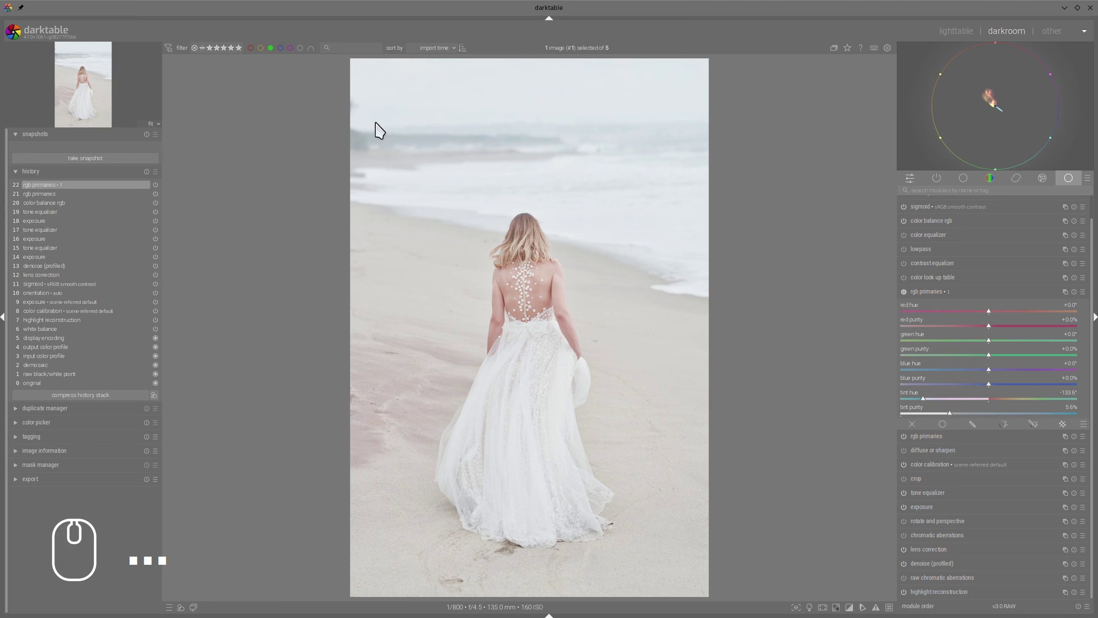
click(947, 291)
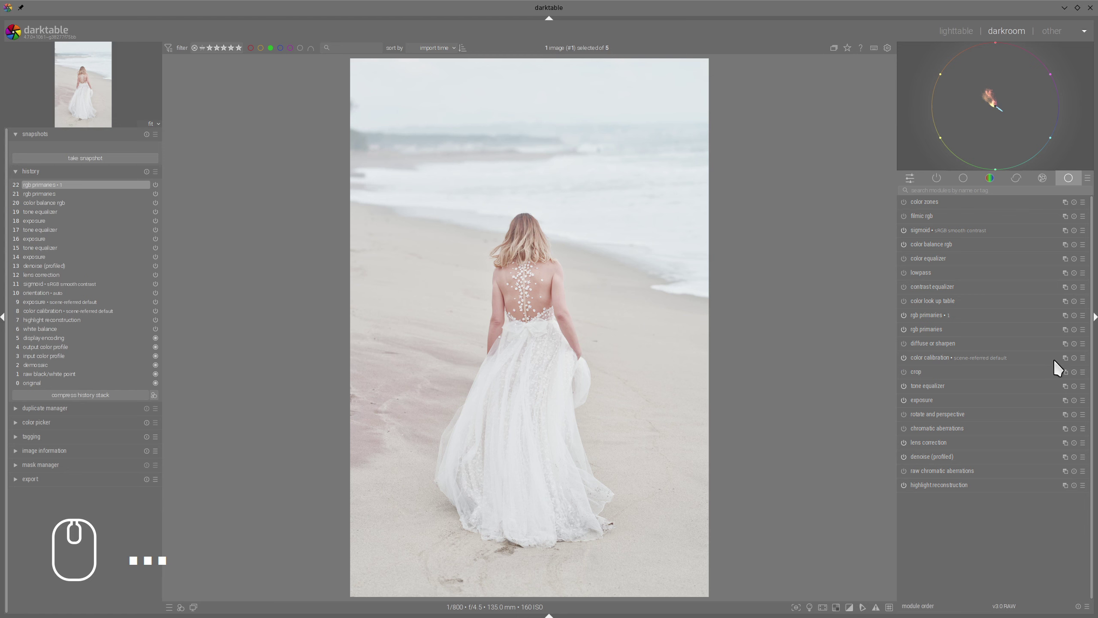
Add a second color calibration instance and set its brightness to -0.510 for input B and +0.379 for input R
right_click(1065, 358)
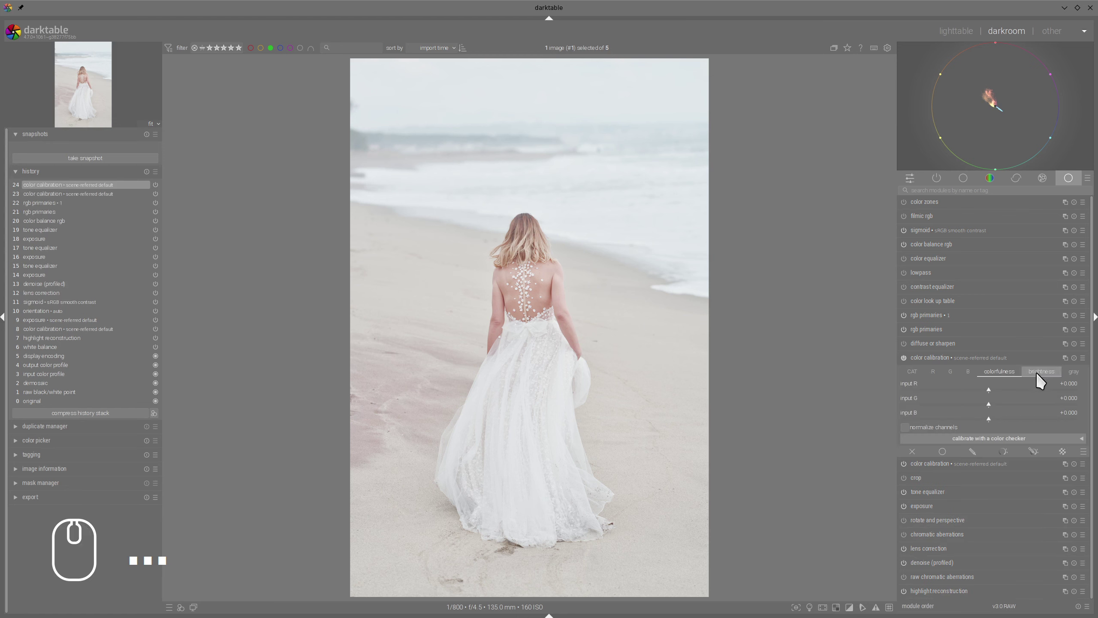
click(1041, 372)
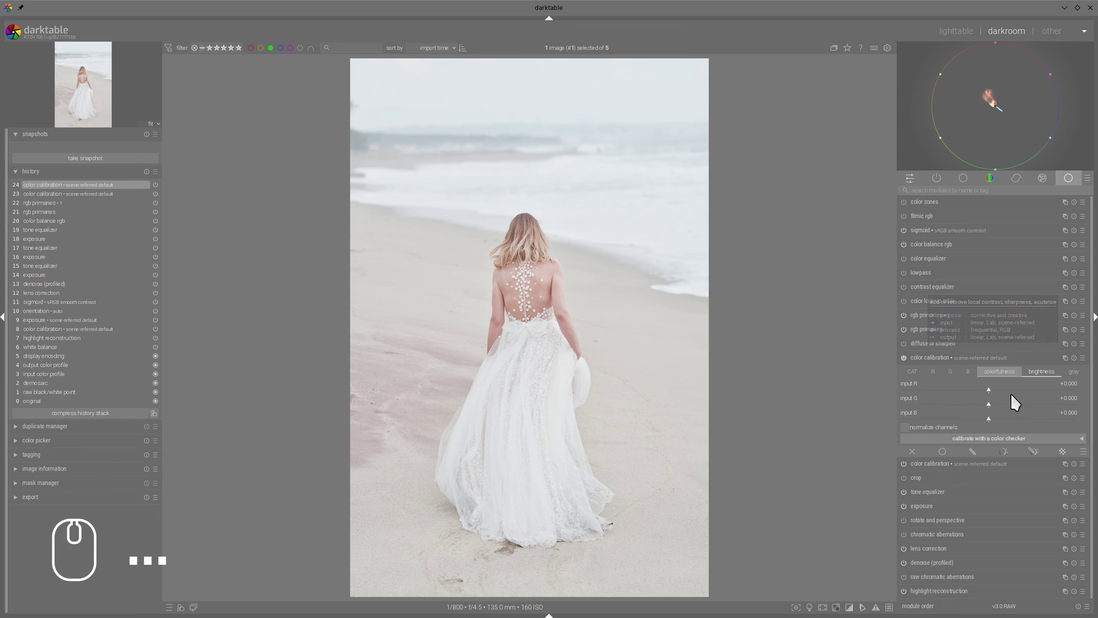
drag(989, 420, 945, 420)
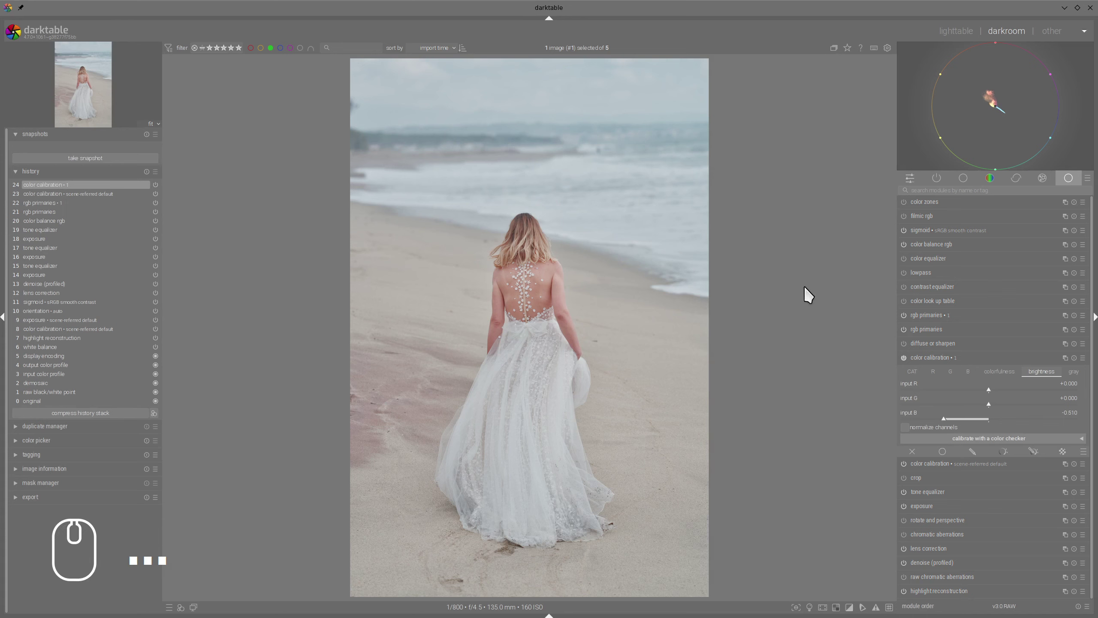
drag(1003, 390, 1023, 390)
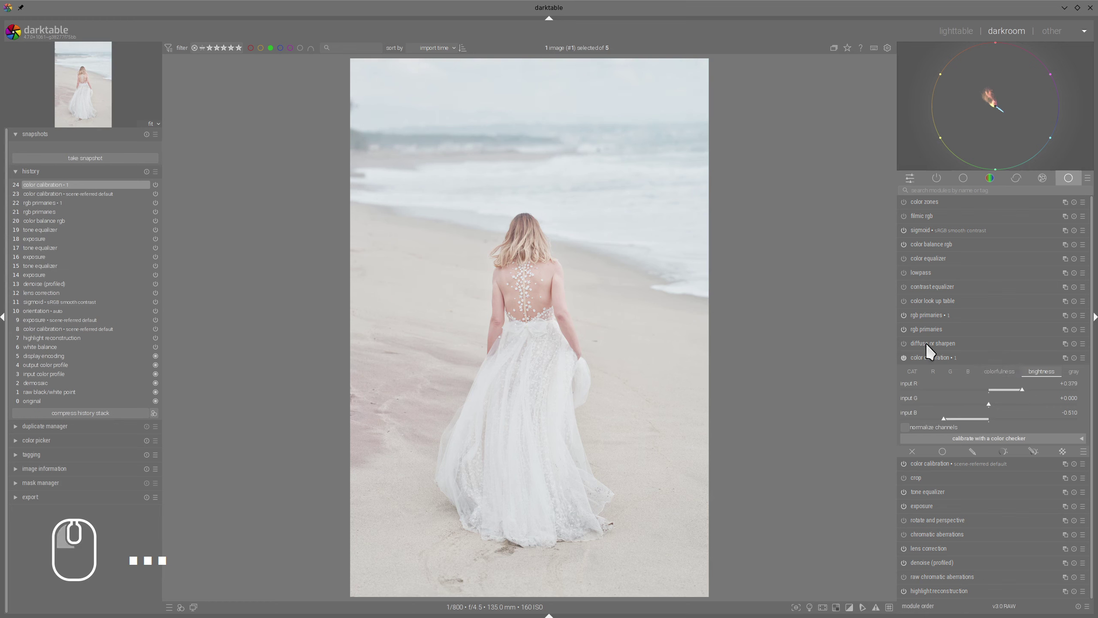
Compare the bride photo with the second color calibration instance switched off and on
click(903, 358)
click(903, 357)
click(904, 357)
click(903, 357)
click(929, 357)
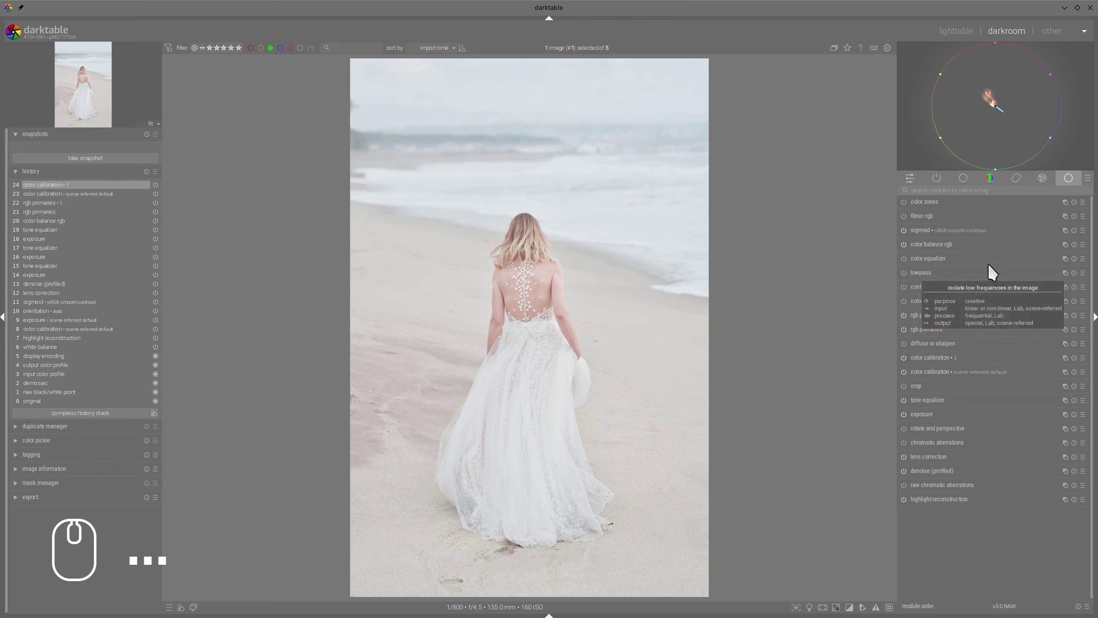
Raise the global vibrance in color balance rgb to +32.28%
click(933, 244)
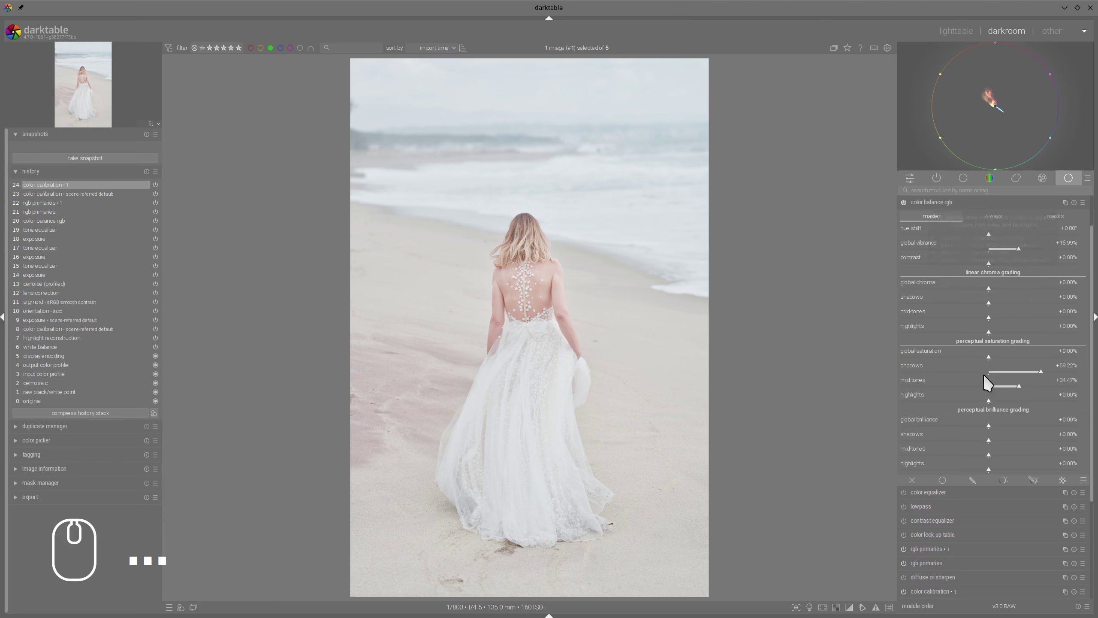
drag(1016, 246, 1041, 249)
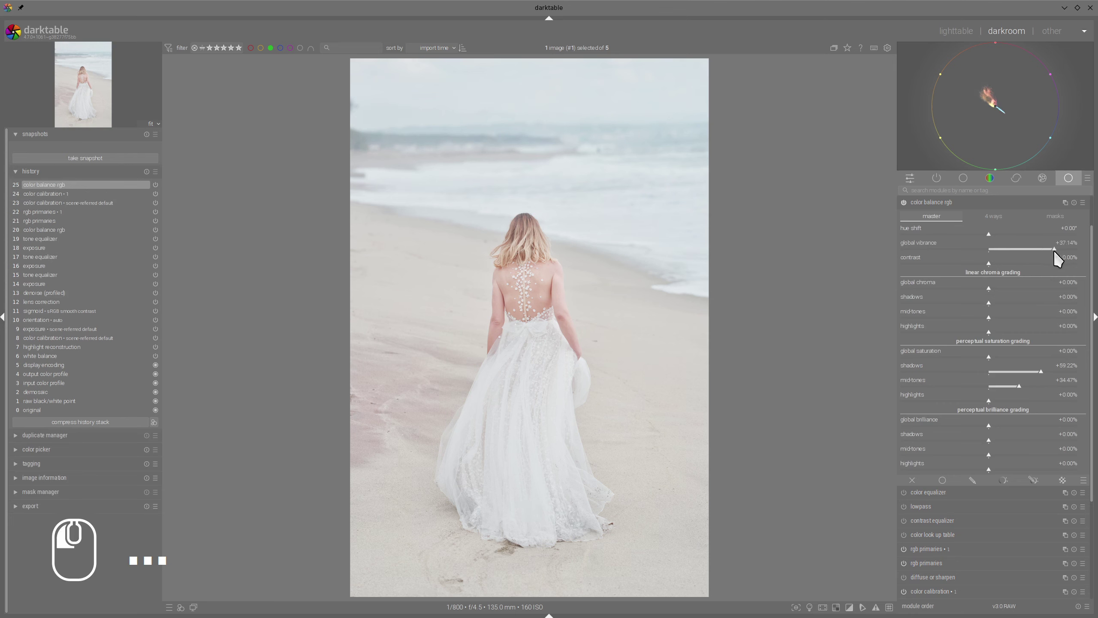
click(947, 202)
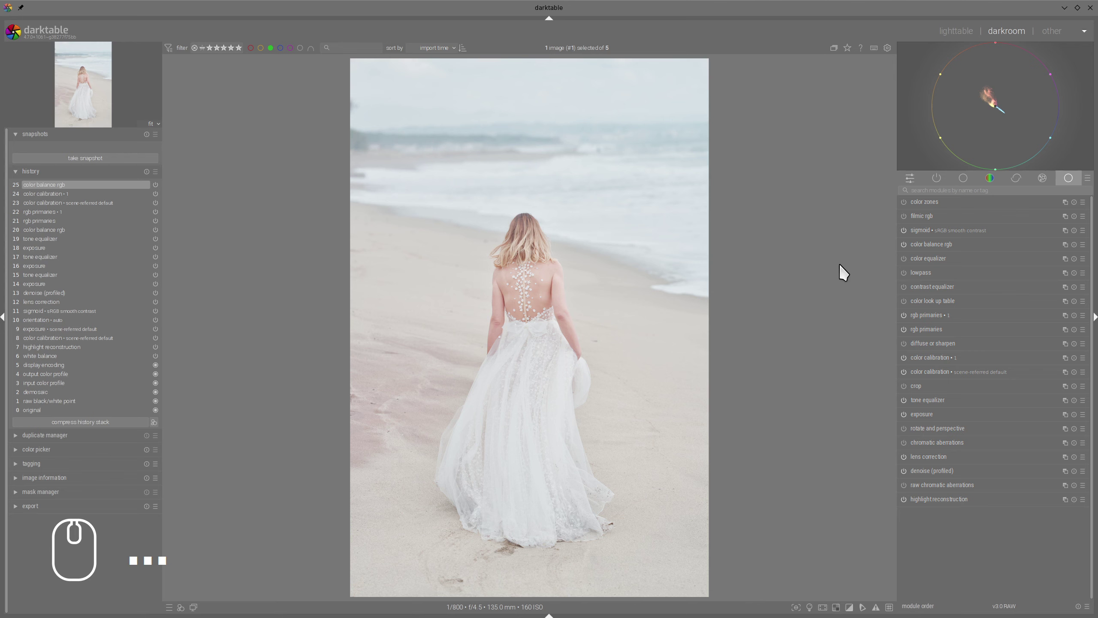
In the first rgb primaries instance, set the red purity to +29.4% and the blue purity to -25.5%
click(931, 329)
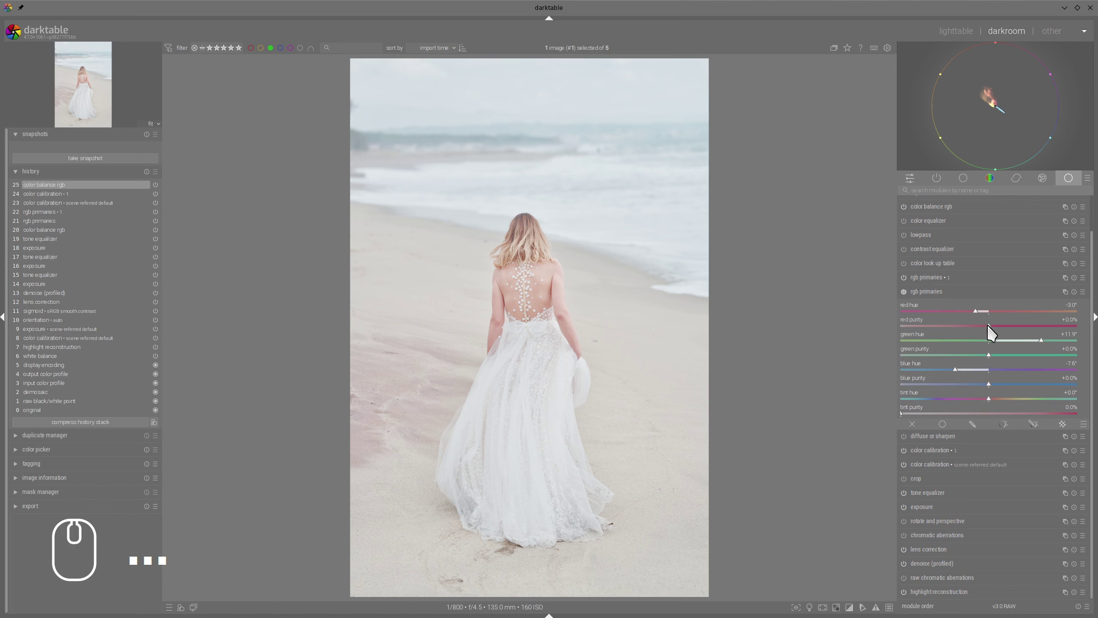
drag(988, 325, 1041, 325)
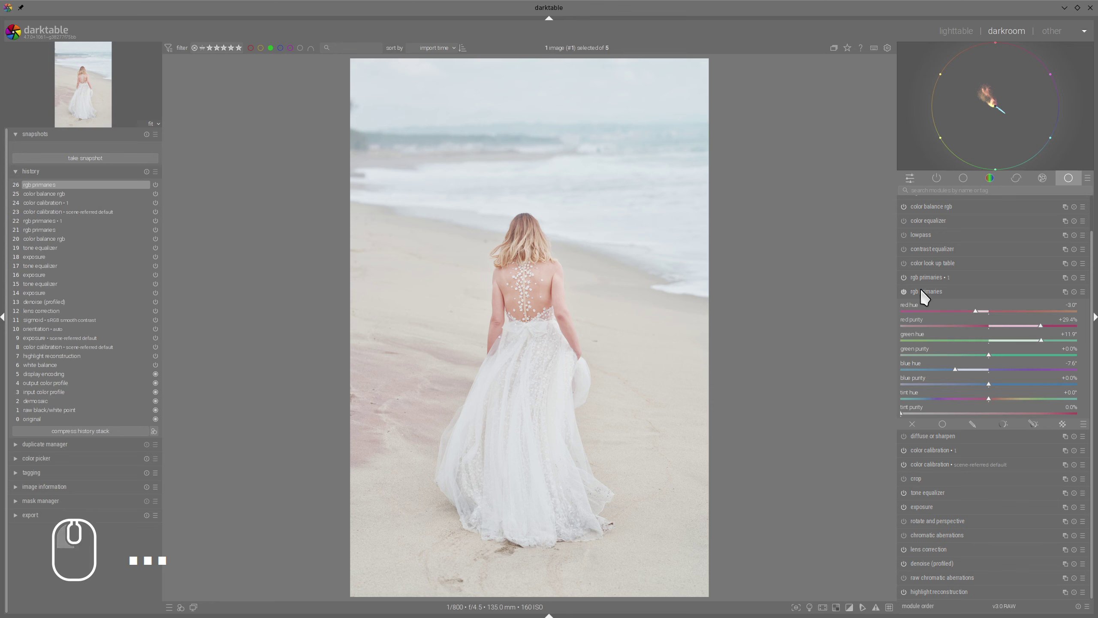
mouse_move(923, 288)
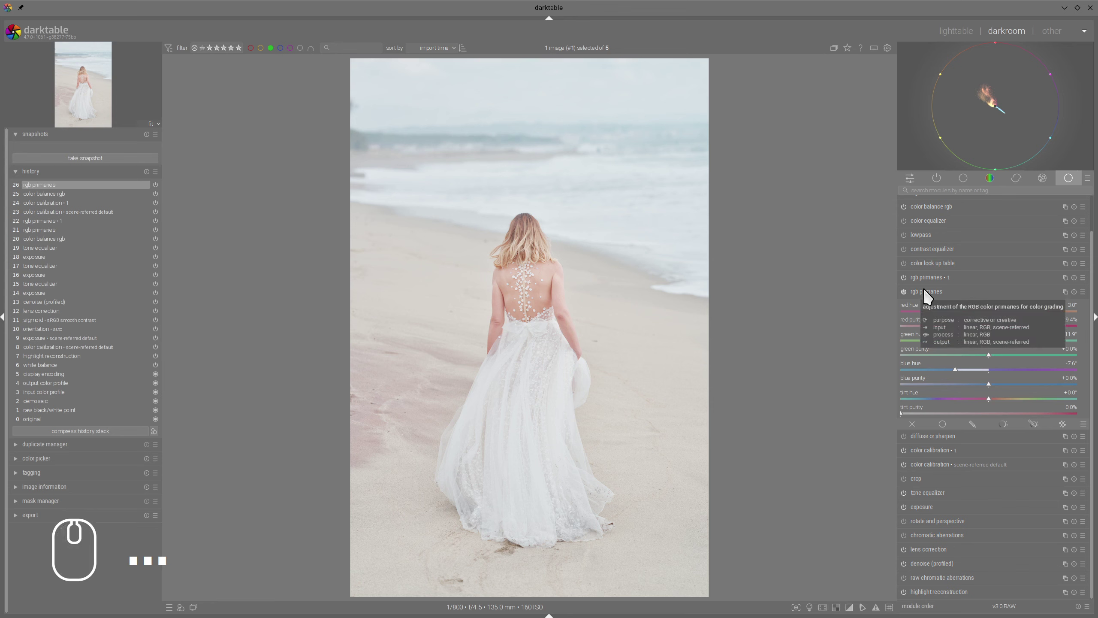
drag(989, 383, 945, 383)
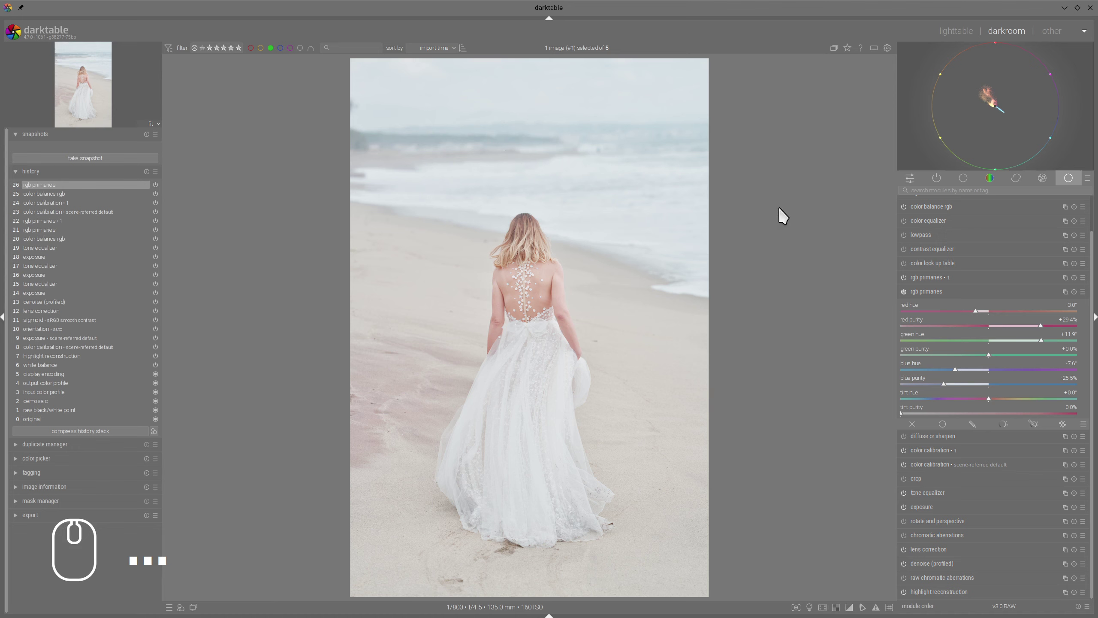
click(955, 289)
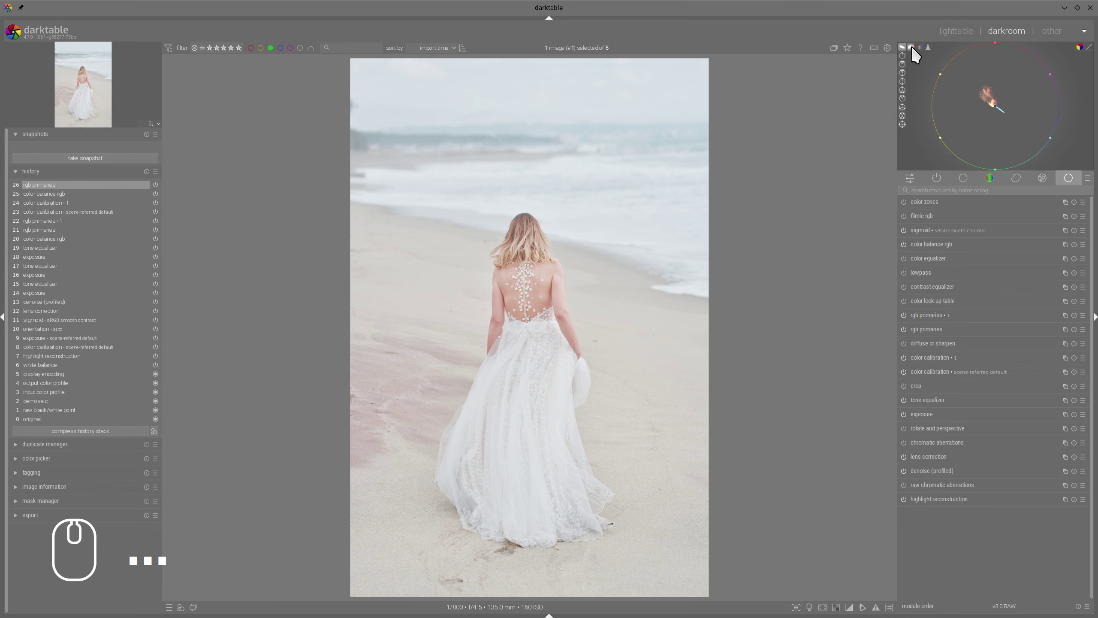
Switch the scope to waveform and set color balance rgb's perceptual brilliance to +14.08% for midtones and +16.02% for highlights
click(912, 46)
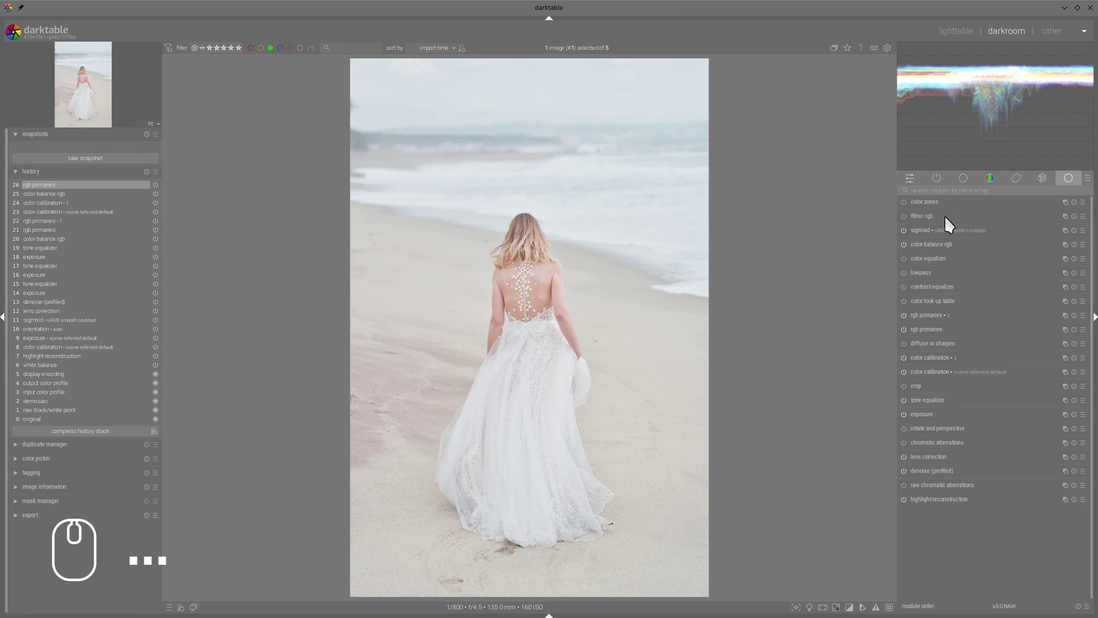
click(930, 244)
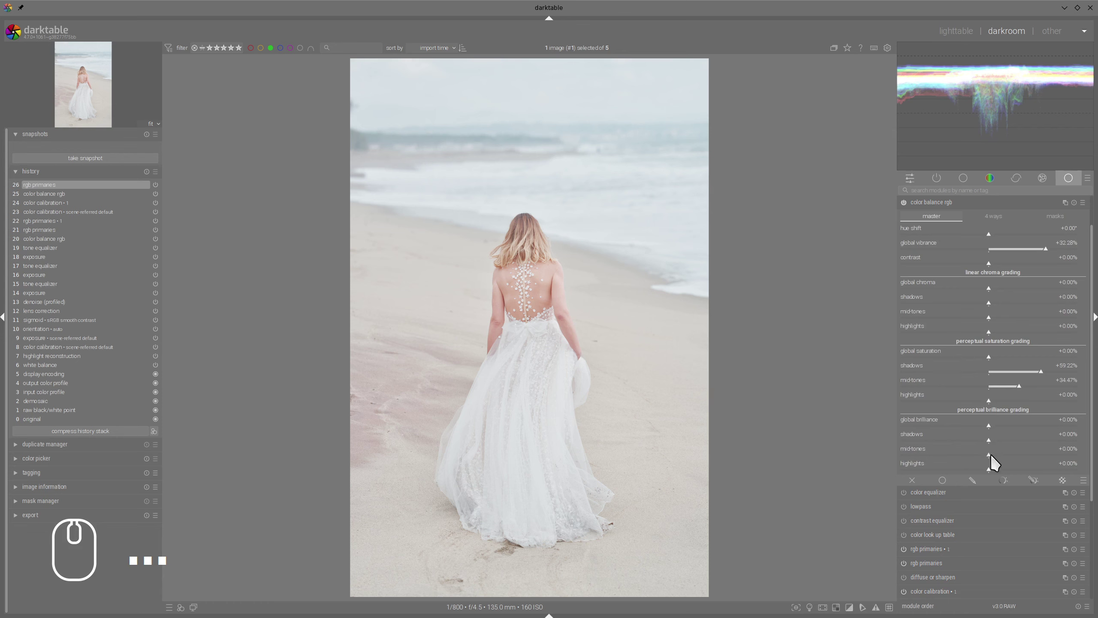
mouse_move(990, 453)
mouse_down()
mouse_move(1004, 453)
mouse_move(1004, 469)
mouse_move(1003, 456)
mouse_up()
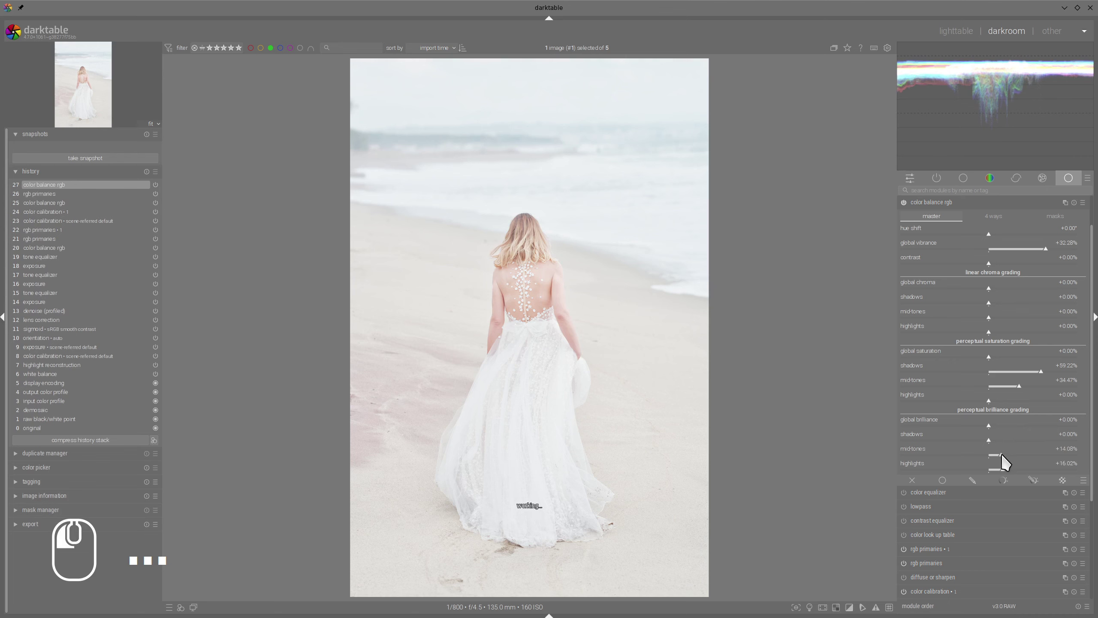
In color balance rgb's luminance ranges, set the mask middle-gray fulcrum to 46.12% and the highlights fall-off to 155.10%
click(1055, 216)
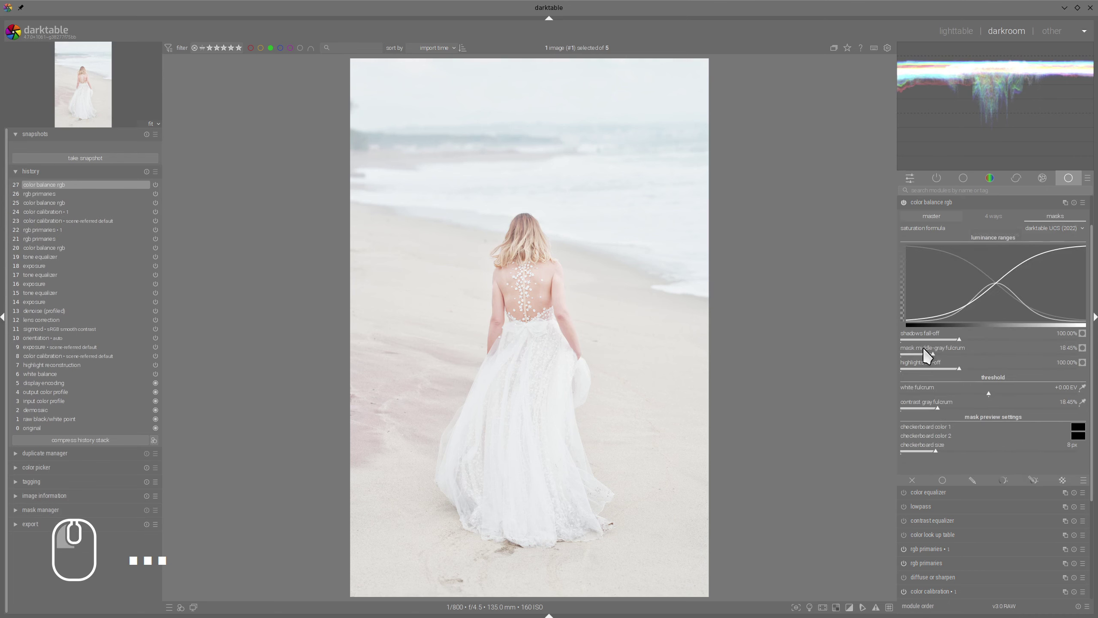
drag(933, 354, 993, 370)
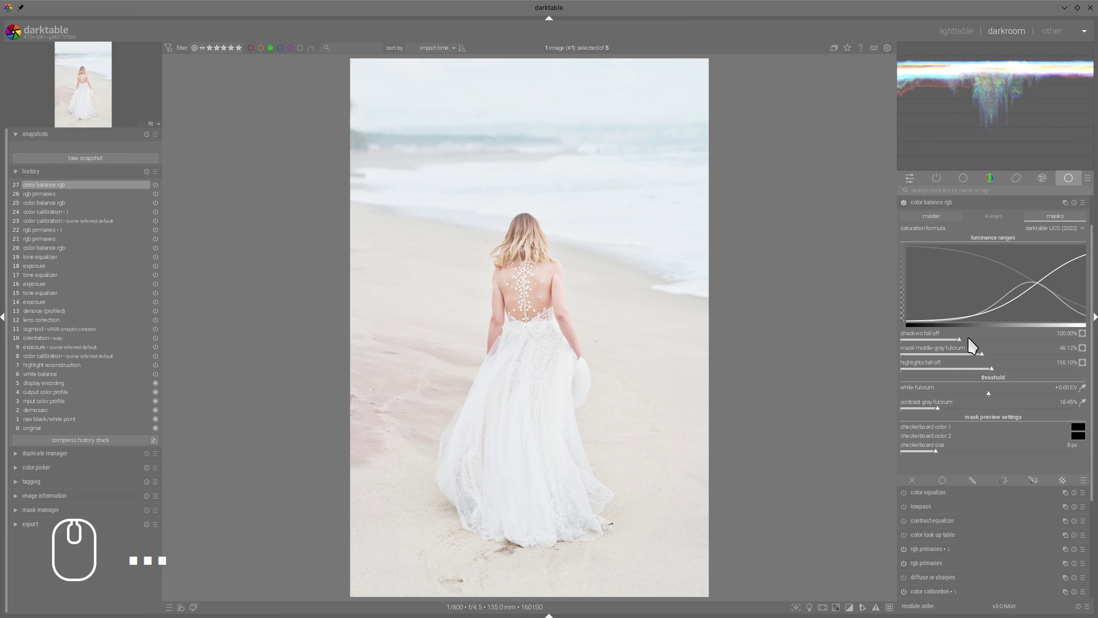
click(925, 200)
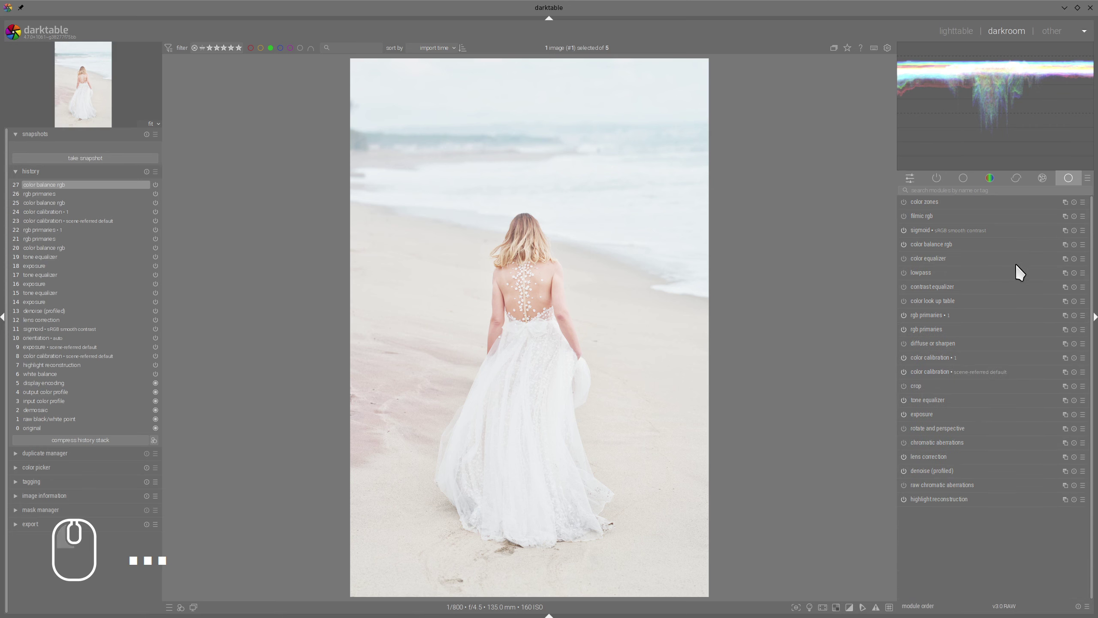
Set the sigmoid contrast to 1.387 and its skew to +0.31
click(921, 230)
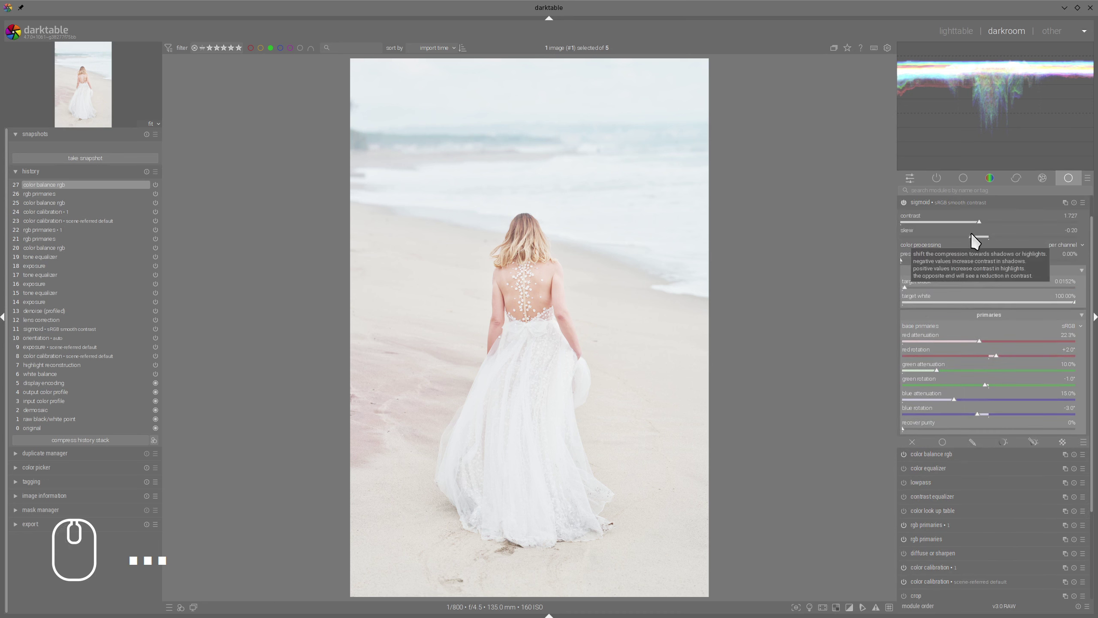
drag(978, 222, 954, 223)
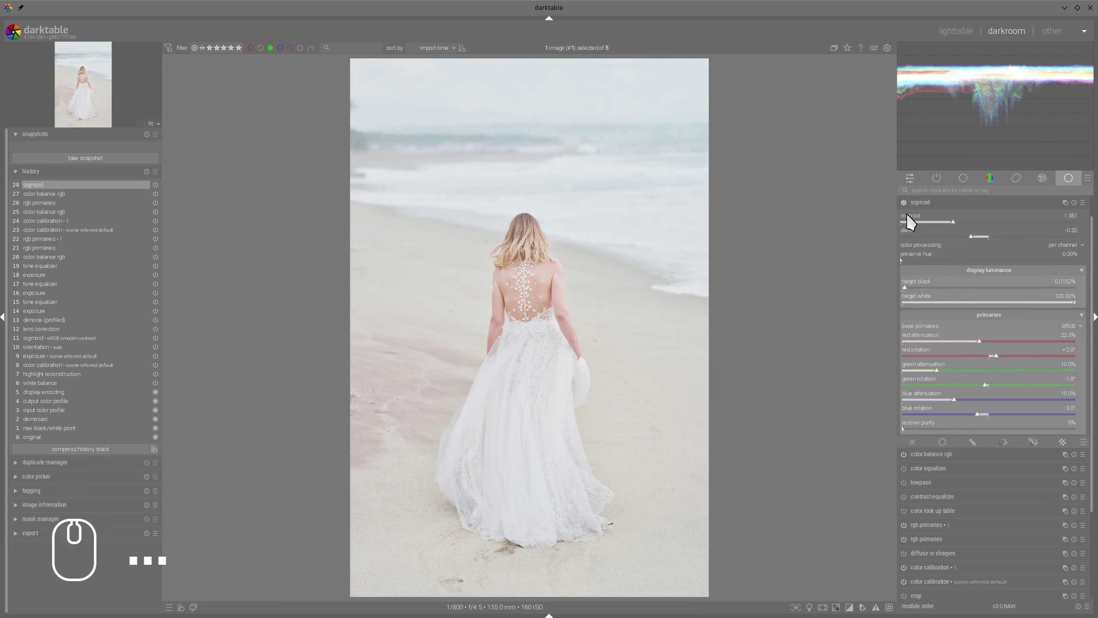
drag(971, 234, 1018, 241)
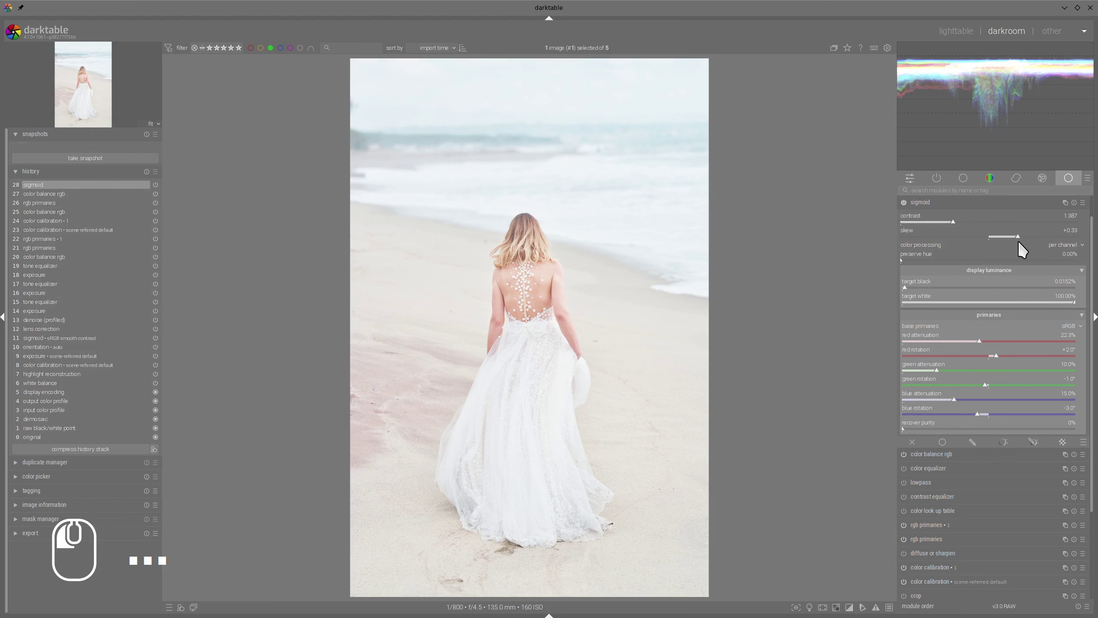
mouse_move(1019, 241)
mouse_down()
mouse_move(945, 234)
mouse_move(1016, 234)
mouse_up()
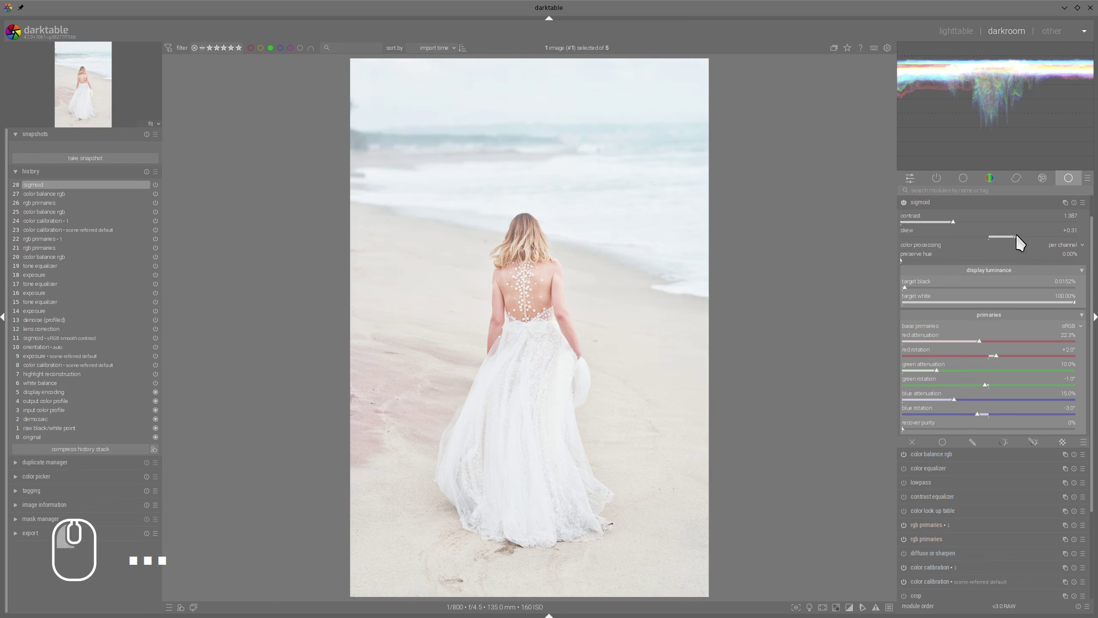
click(921, 202)
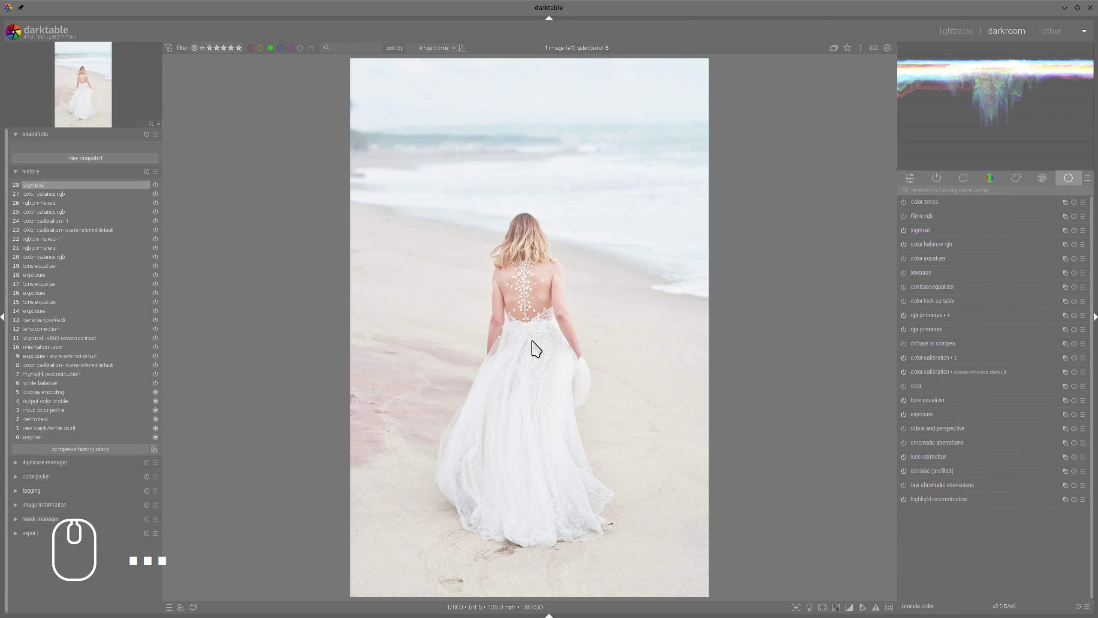
Set color balance rgb's perceptual saturation to +20.39% for midtones and -28.16% for highlights, and reduce it for the shadows
click(927, 244)
click(927, 199)
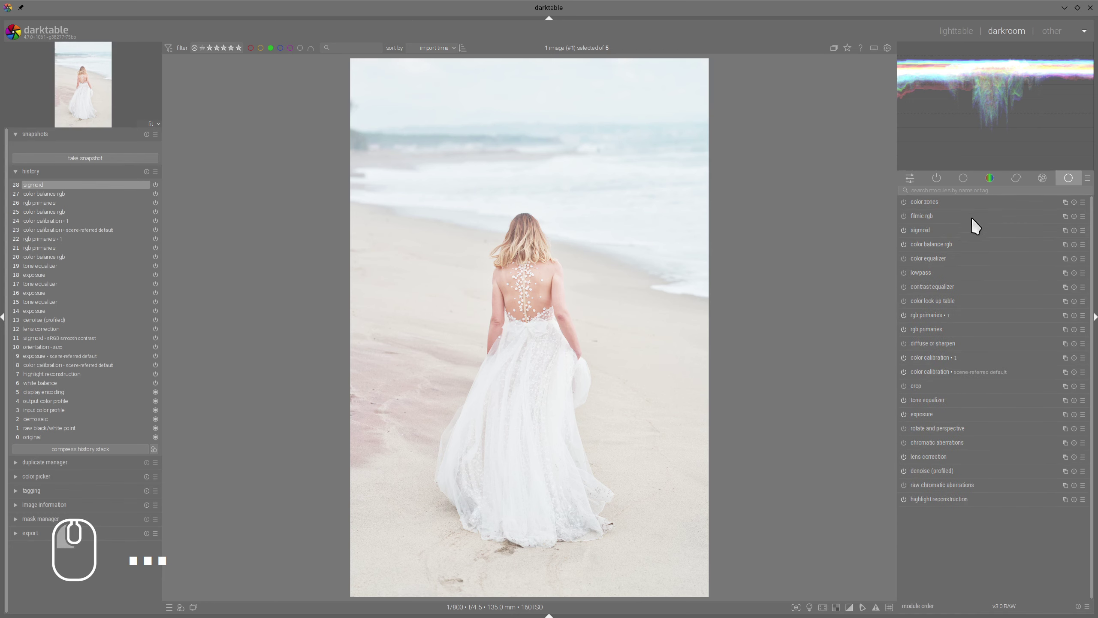
click(925, 244)
click(932, 219)
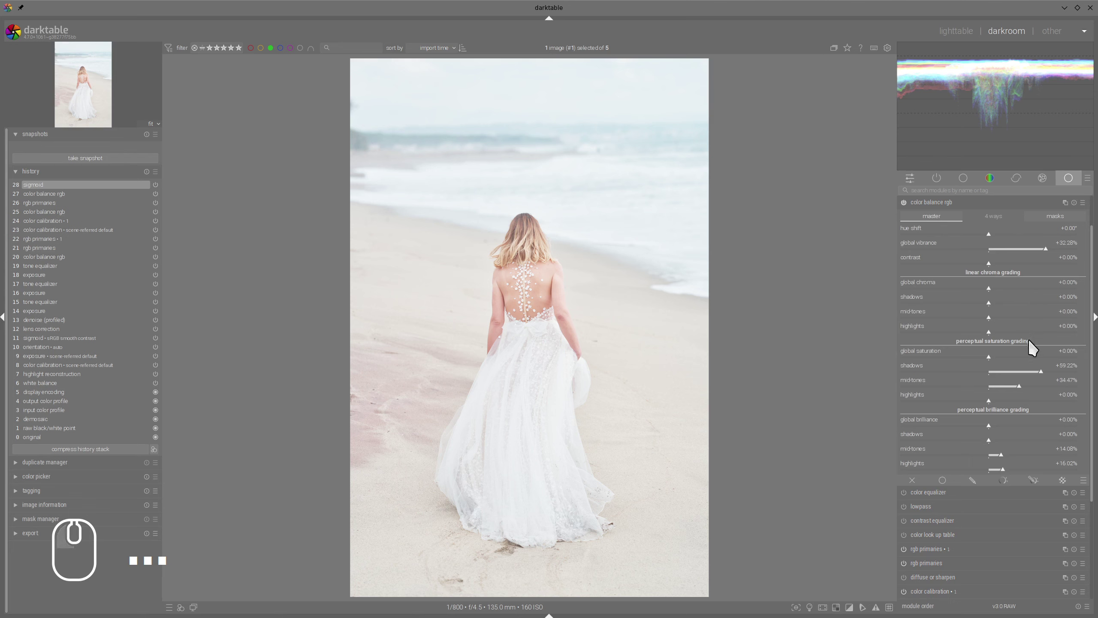
drag(1018, 385, 1008, 387)
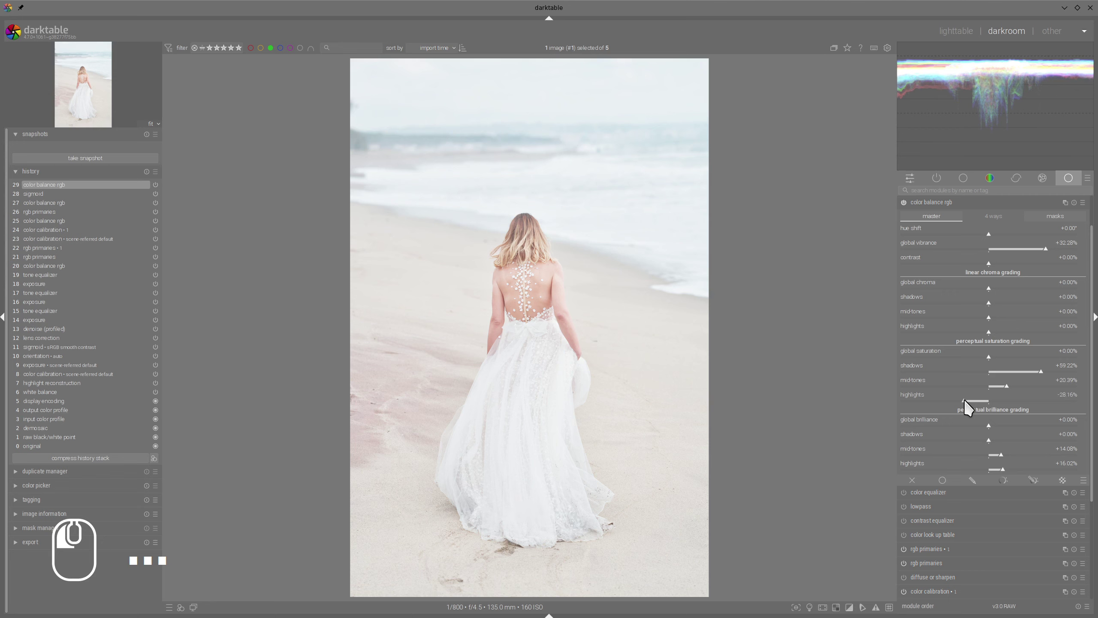
drag(991, 407, 965, 405)
drag(1034, 371, 1002, 387)
click(929, 203)
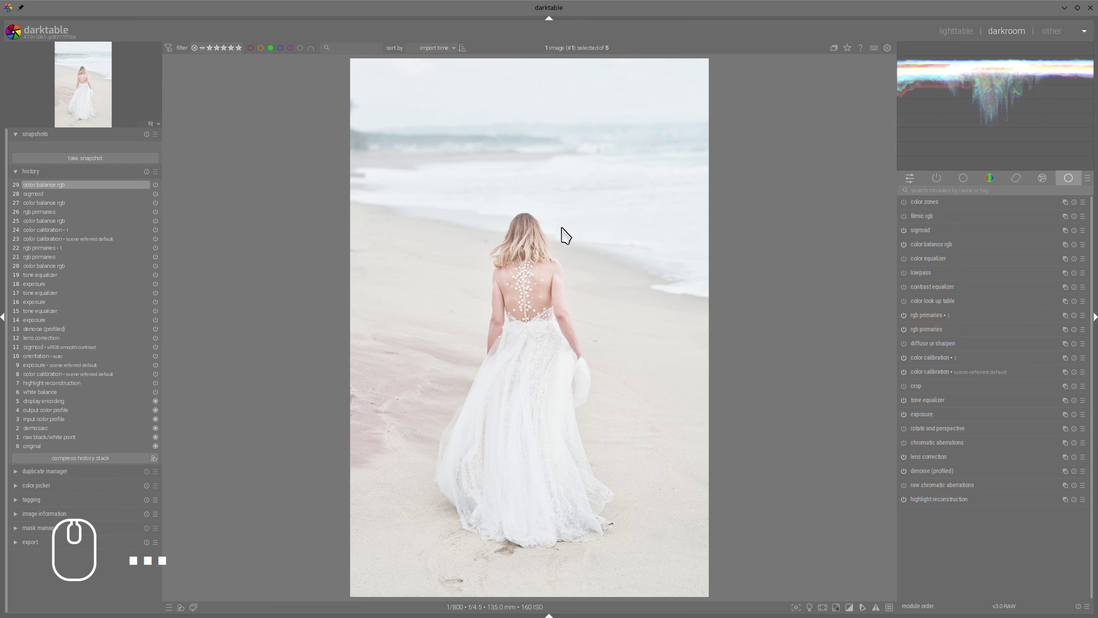
Soften the bride photo with contrast equalizer by lowering the entire luma curve slightly
mouse_move(469, 257)
mouse_down()
mouse_move(572, 523)
mouse_move(470, 384)
mouse_up()
click(927, 285)
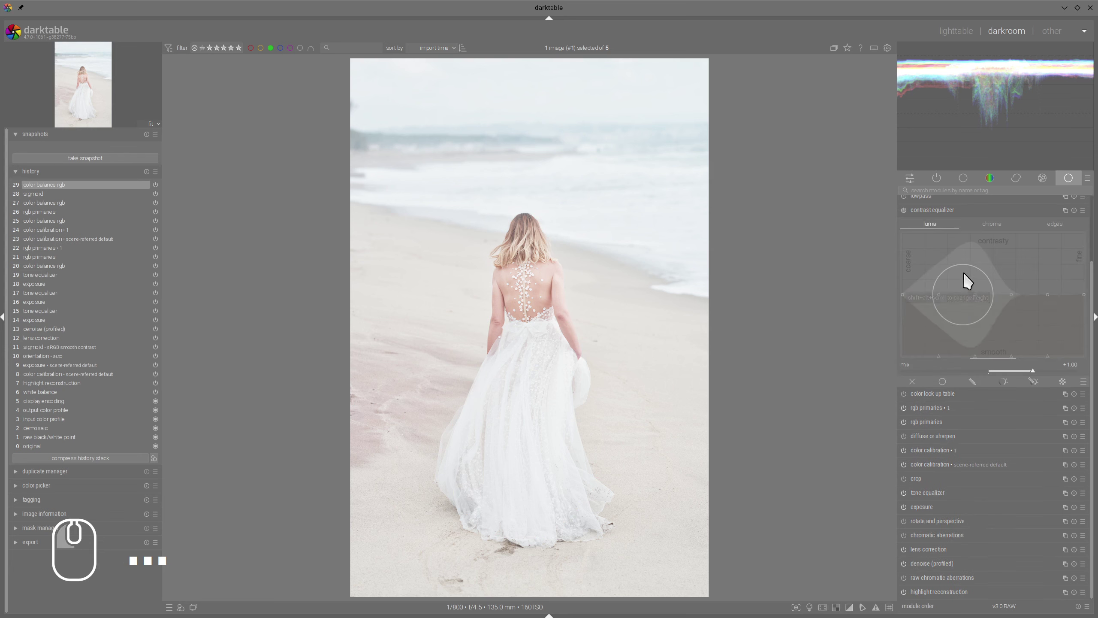
scroll(976, 264, down, 5)
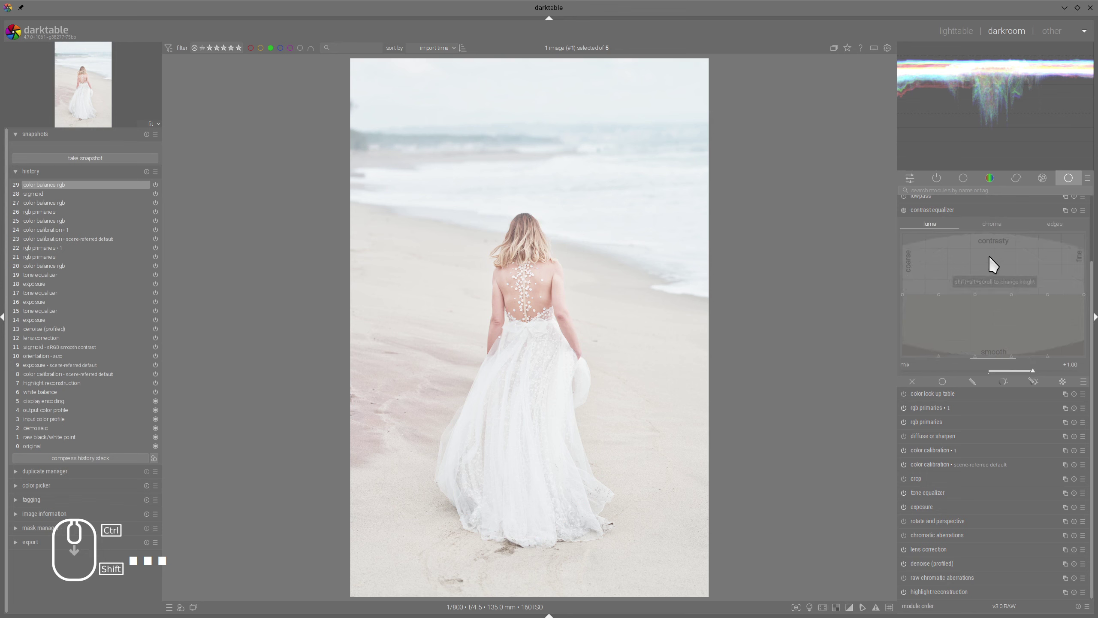
drag(989, 256, 989, 263)
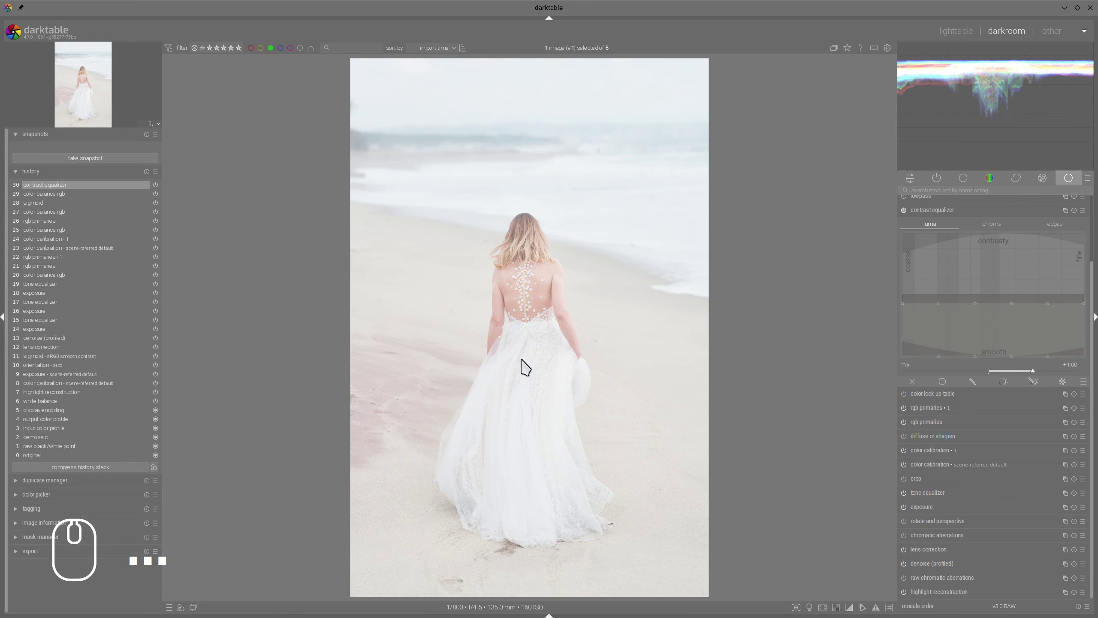
click(947, 211)
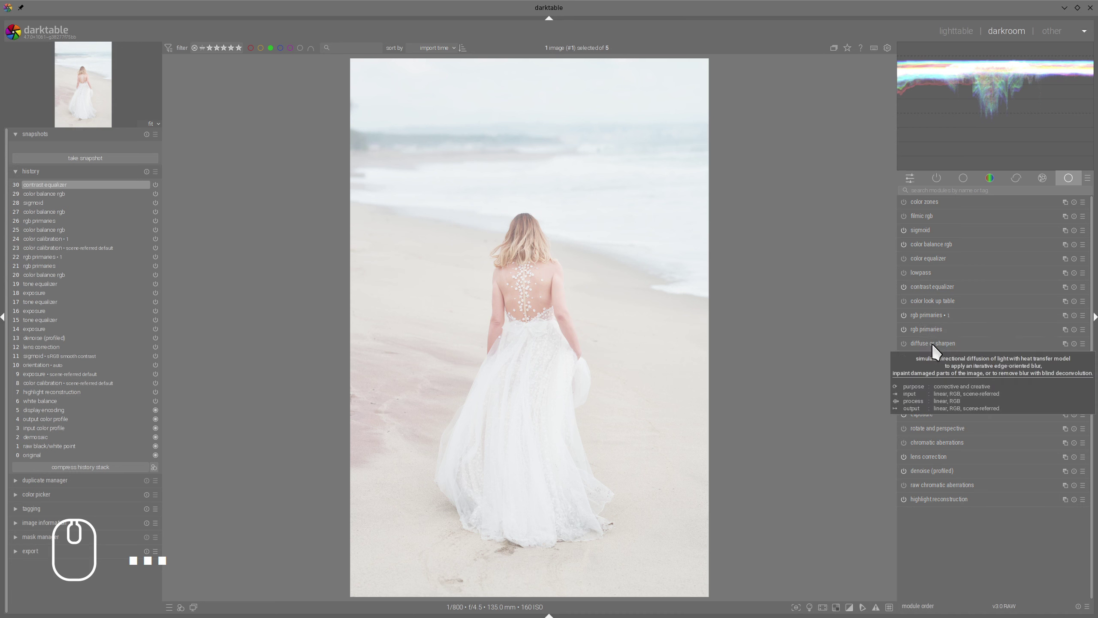
Move diffuse or sharpen above contrast equalizer in the module order and apply its dehaze preset
drag(932, 344, 932, 286)
click(932, 286)
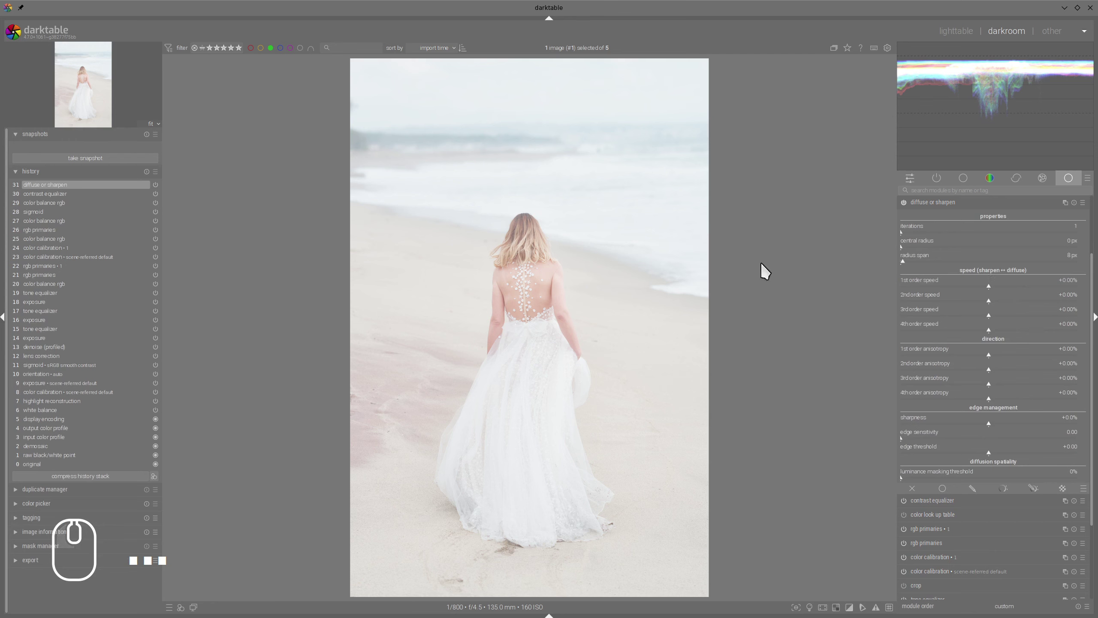
click(1084, 202)
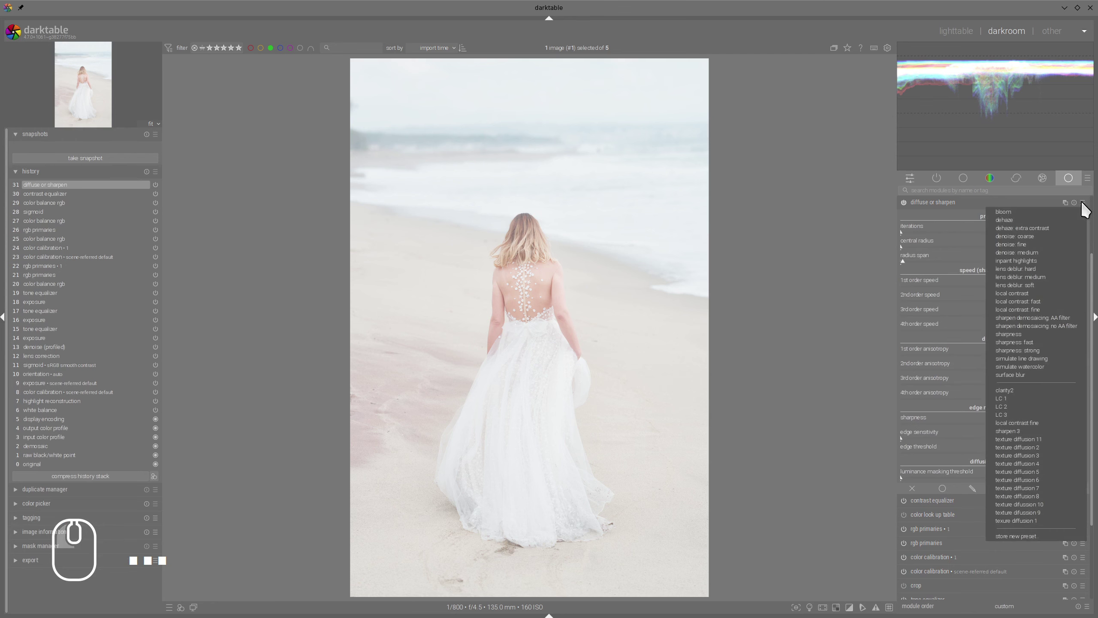
click(1012, 220)
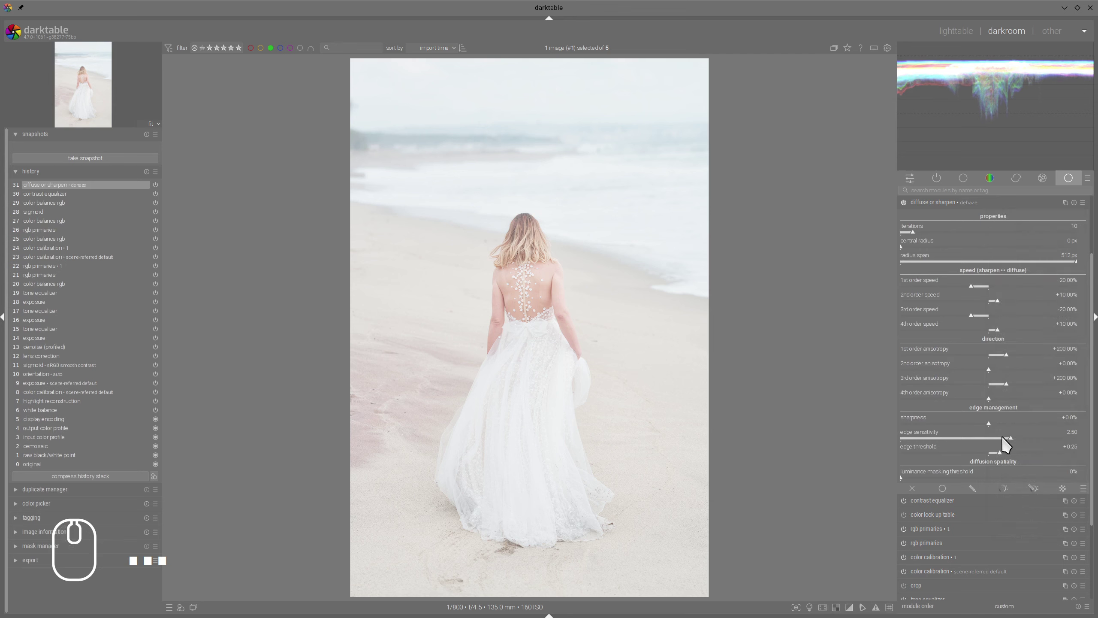
Set the edge sensitivity of diffuse or sharpen to 1.71 and inspect the bride up close
drag(1011, 438, 978, 440)
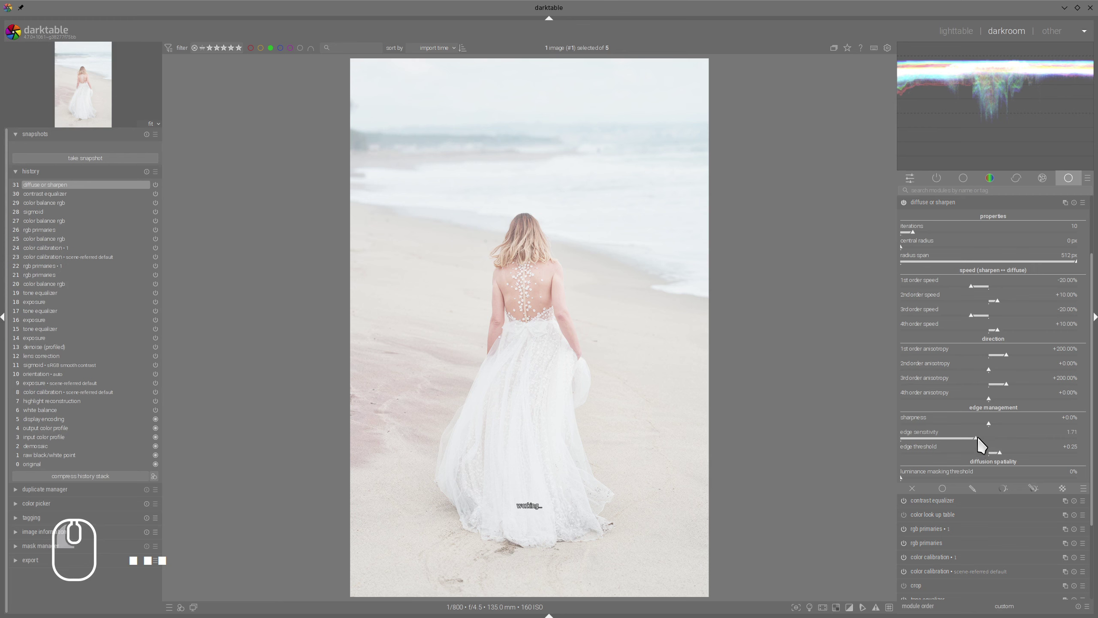
scroll(532, 302, up, 2)
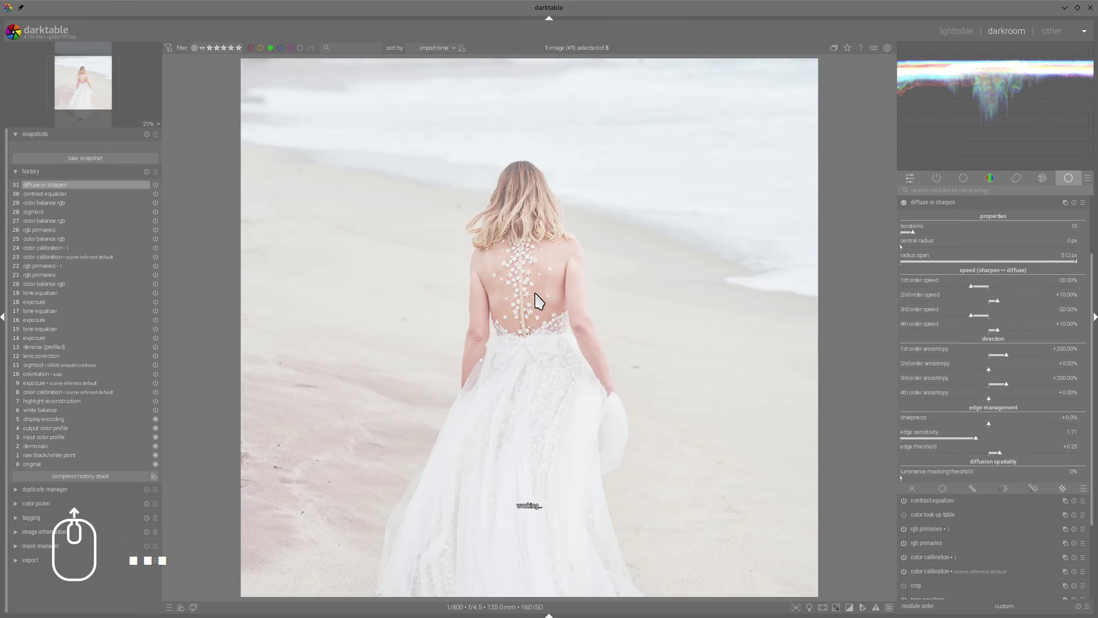
scroll(532, 302, down, 2)
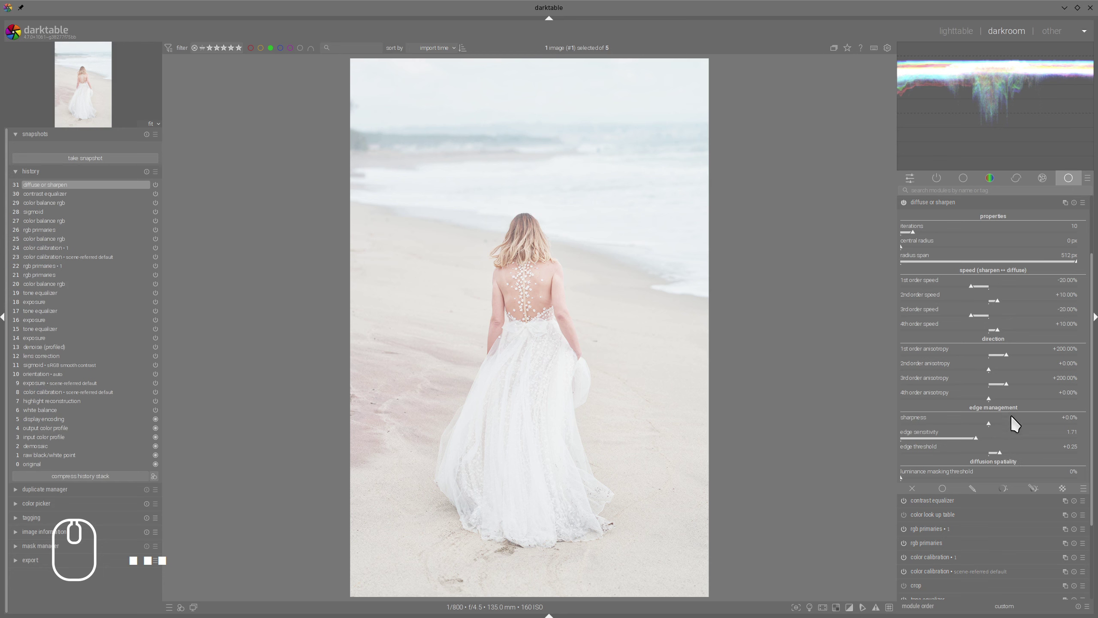
Restrict diffuse or sharpen with a drawn and parametric mask, outlining the bride from hair to dress hem with a path shape
click(1034, 488)
scroll(1020, 394, down, 5)
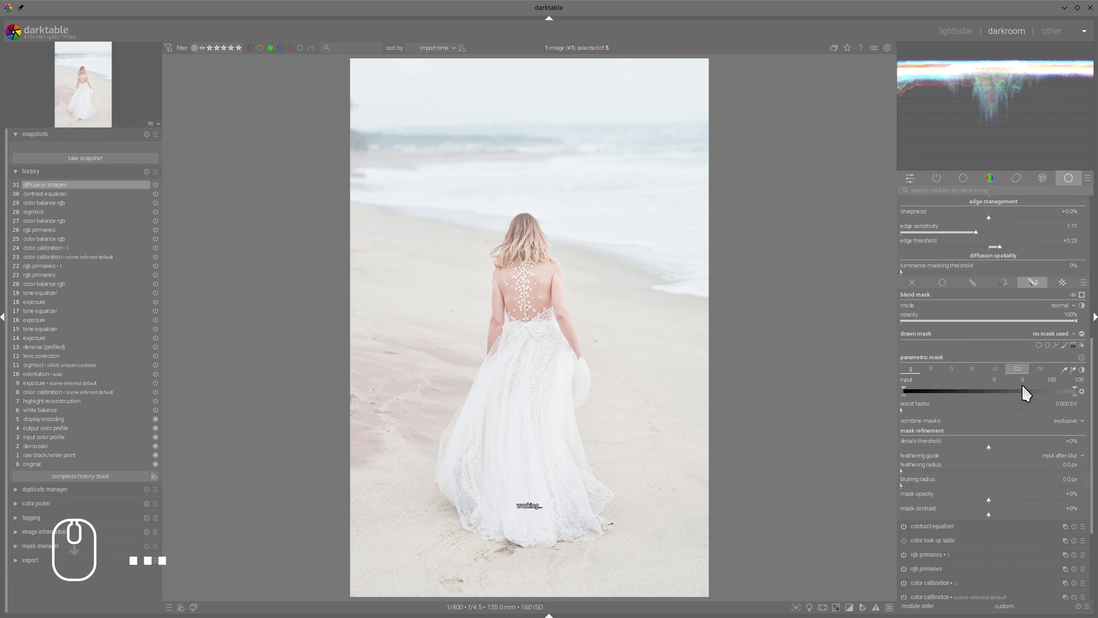
click(1057, 345)
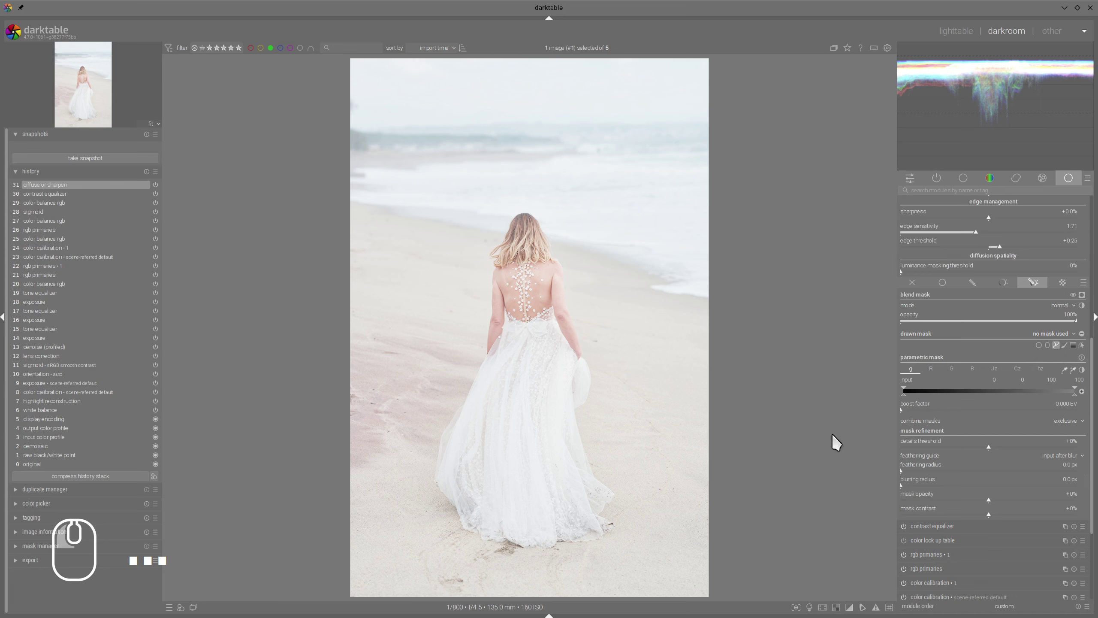
click(499, 521)
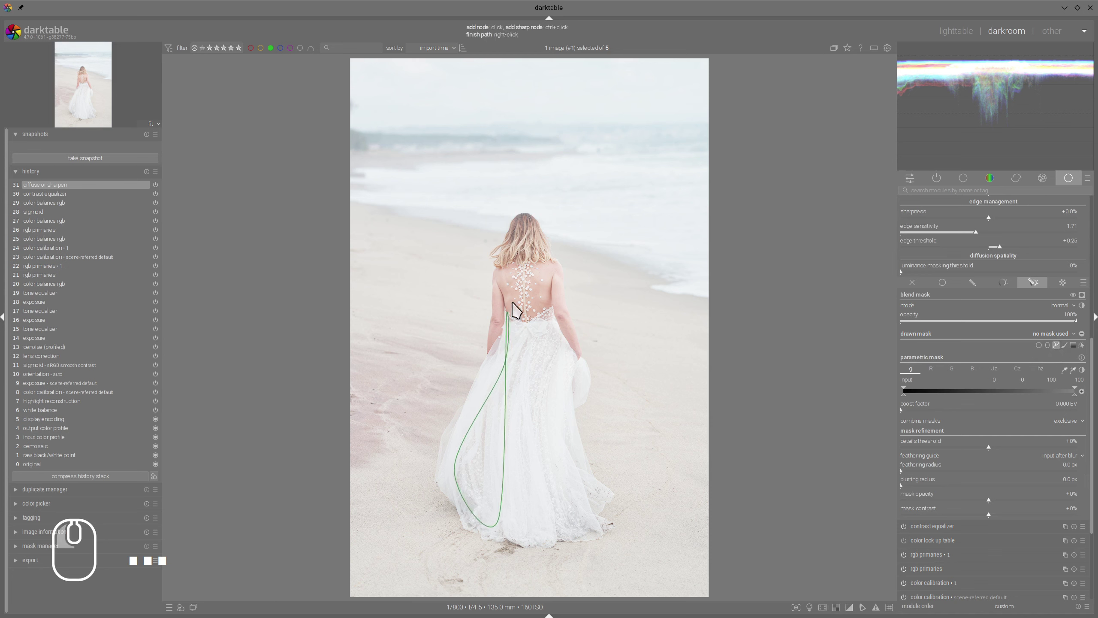
click(525, 234)
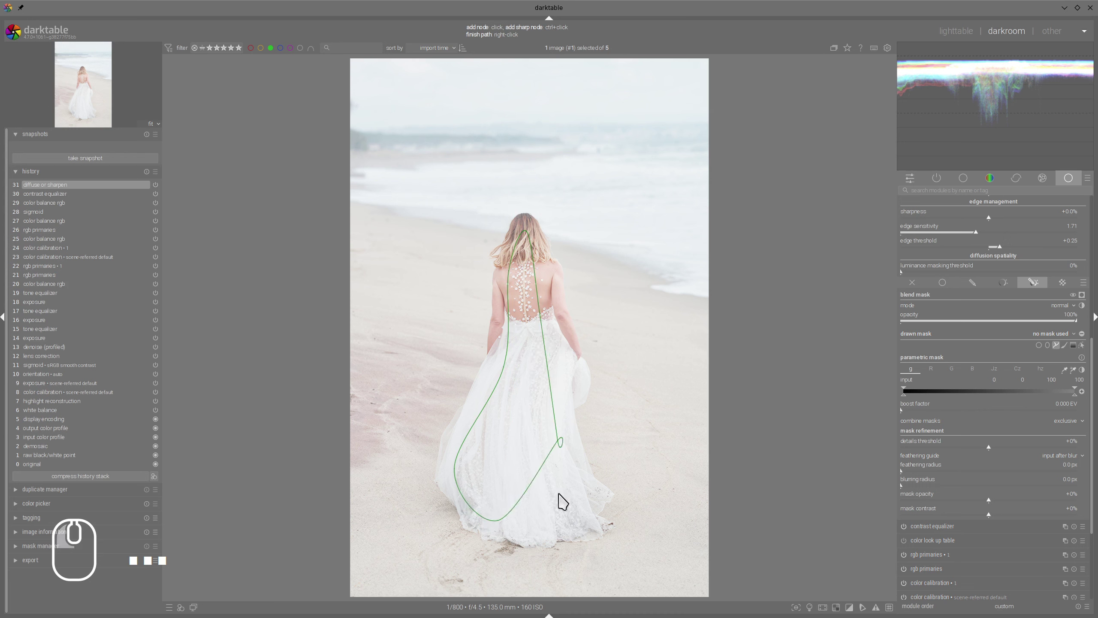
click(563, 525)
right_click(564, 528)
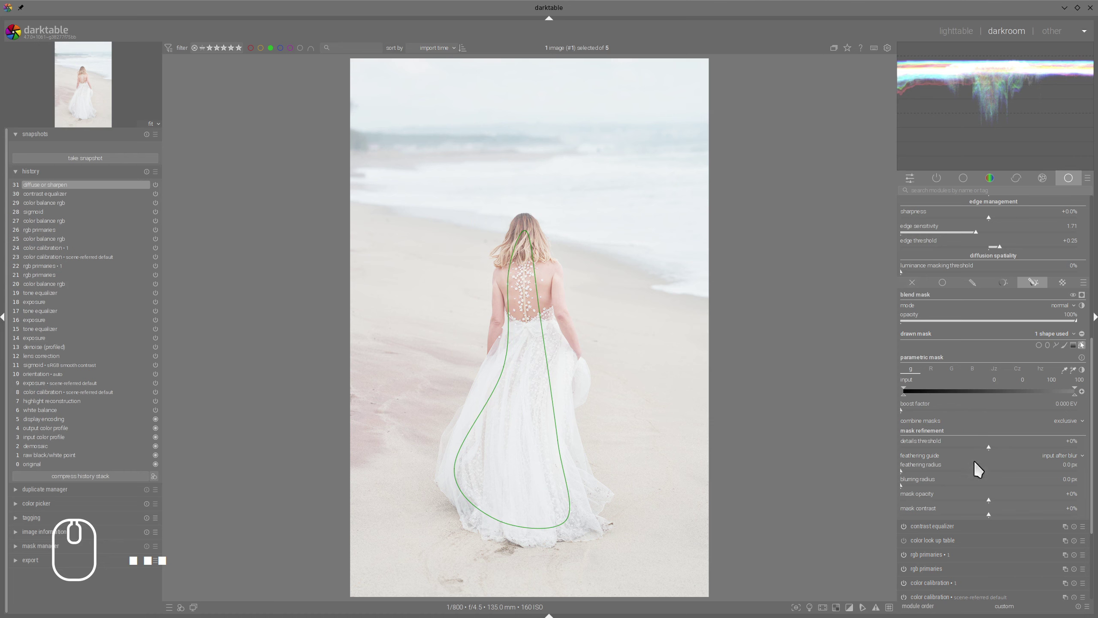
Preview the bride mask, set its feathering radius to 83.7 px and narrow the path's soft border
click(1074, 295)
click(959, 470)
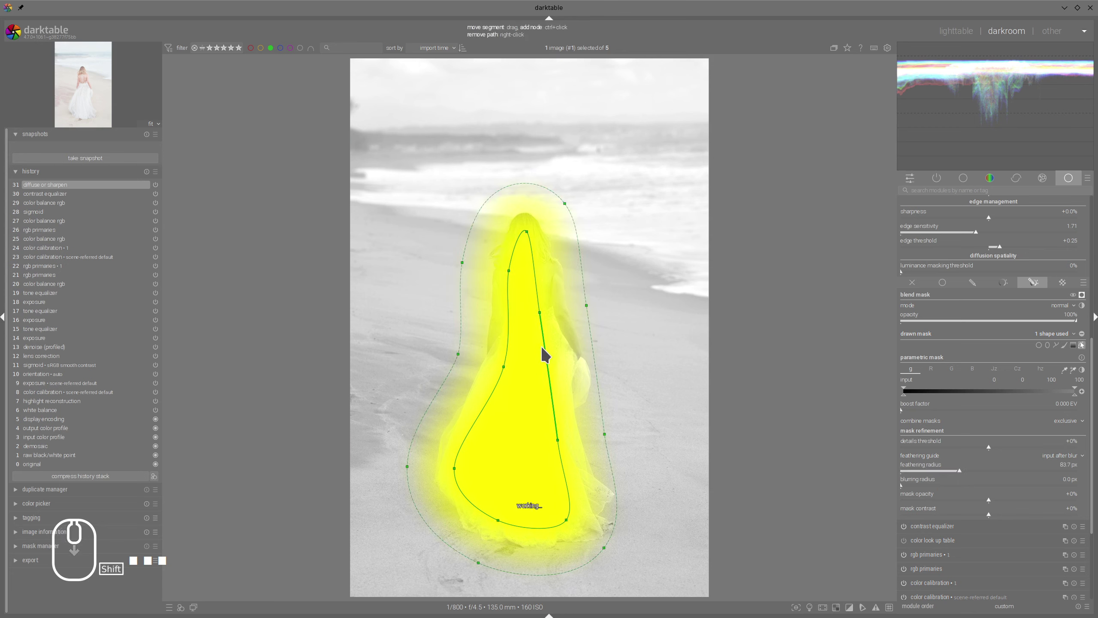
shift+scroll(546, 355, down, 2)
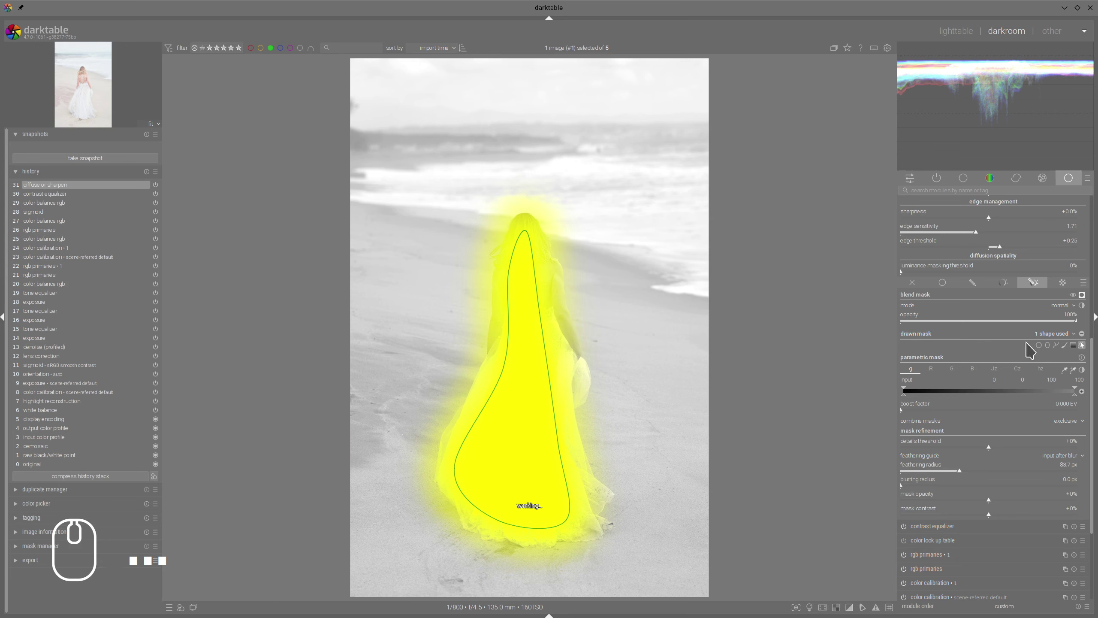
click(1083, 294)
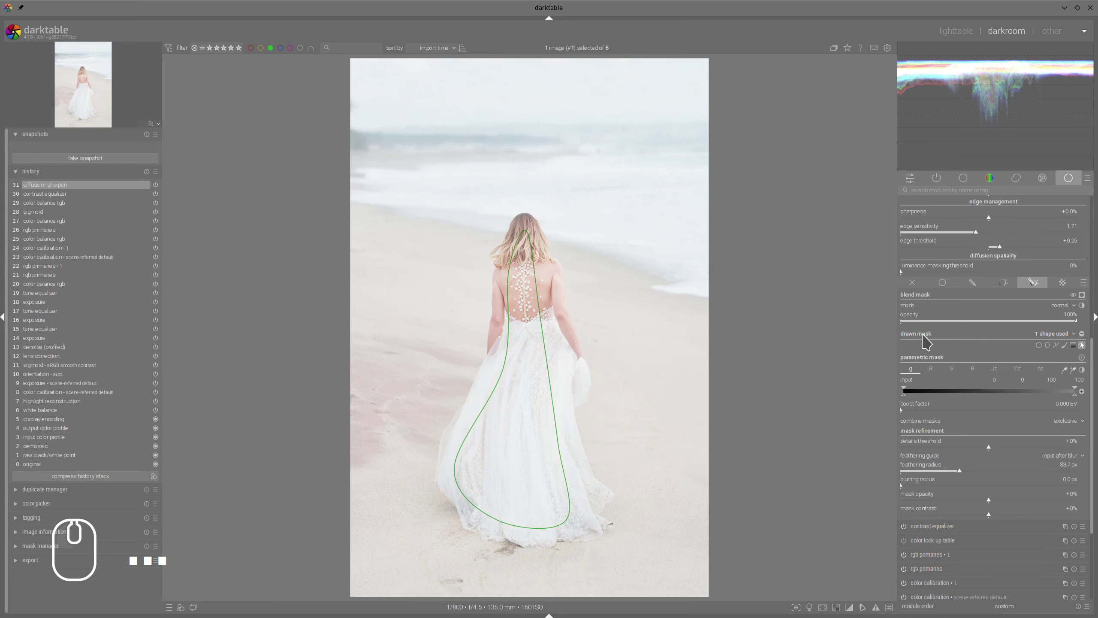
scroll(926, 340, up, 2)
scroll(925, 340, up, 2)
click(936, 300)
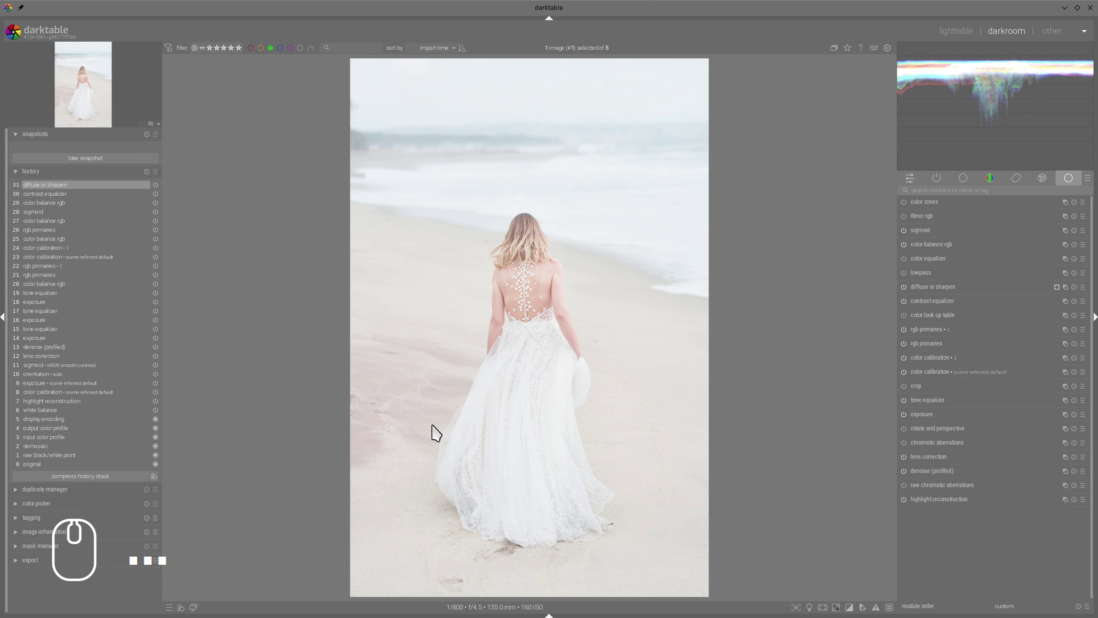
Examine the dehazed bride up close and at full size, and check the photo in color assessment mode
scroll(541, 331, up, 3)
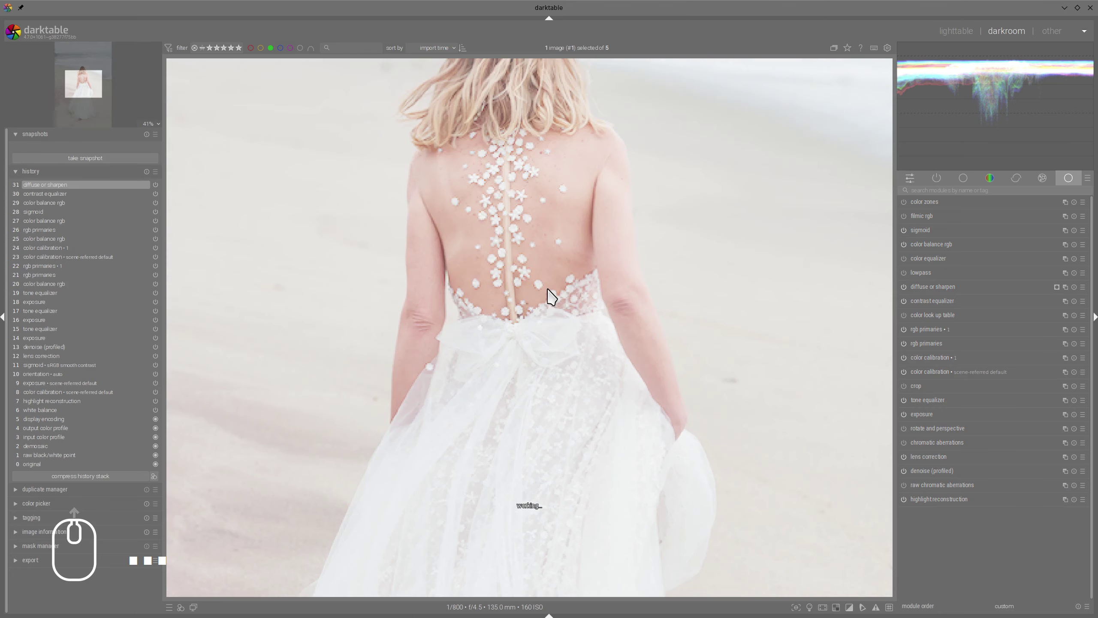
scroll(551, 297, down, 3)
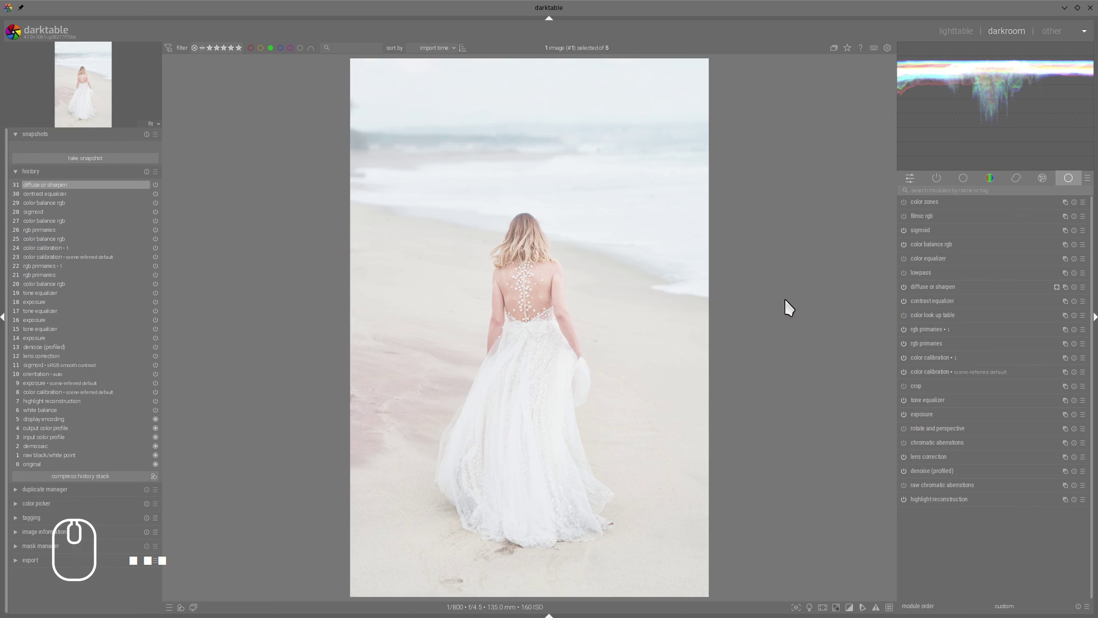
scroll(555, 284, up, 1)
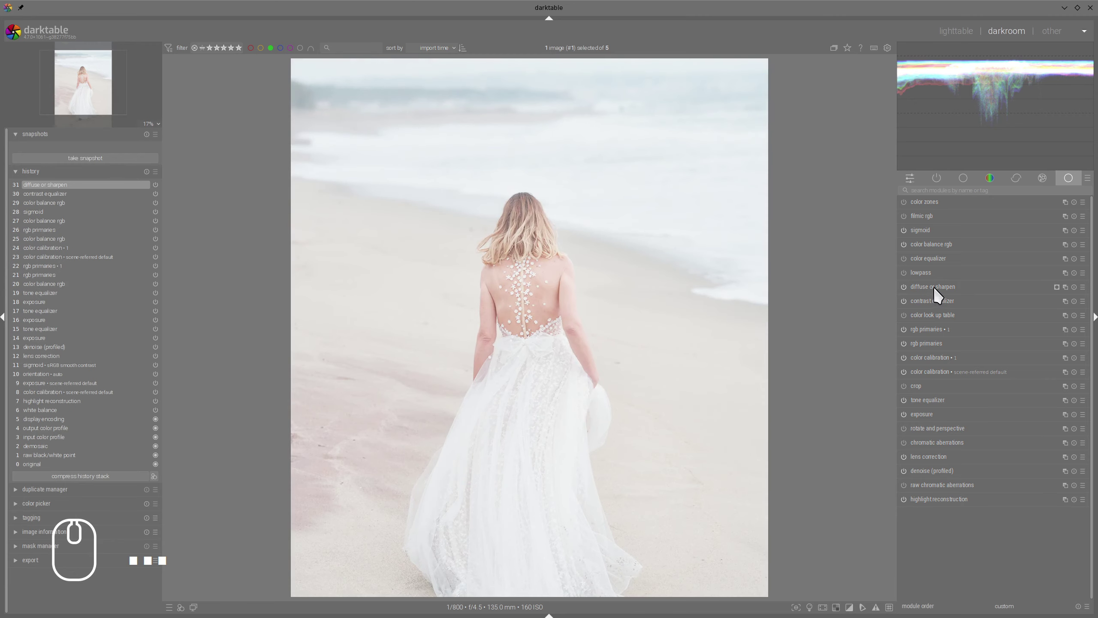
scroll(674, 319, down, 1)
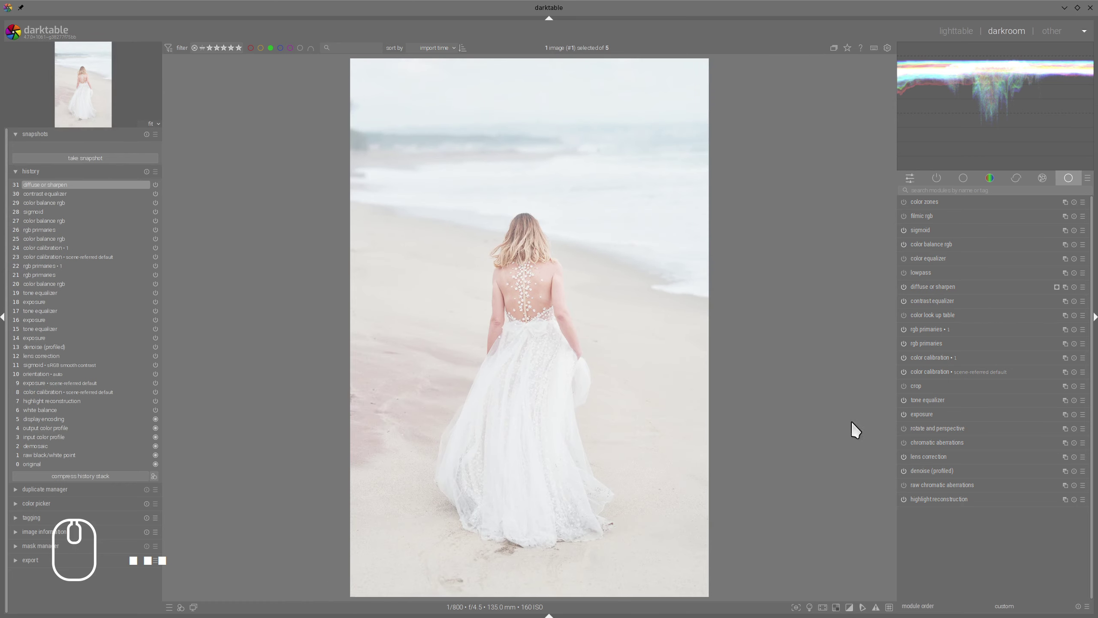
click(810, 607)
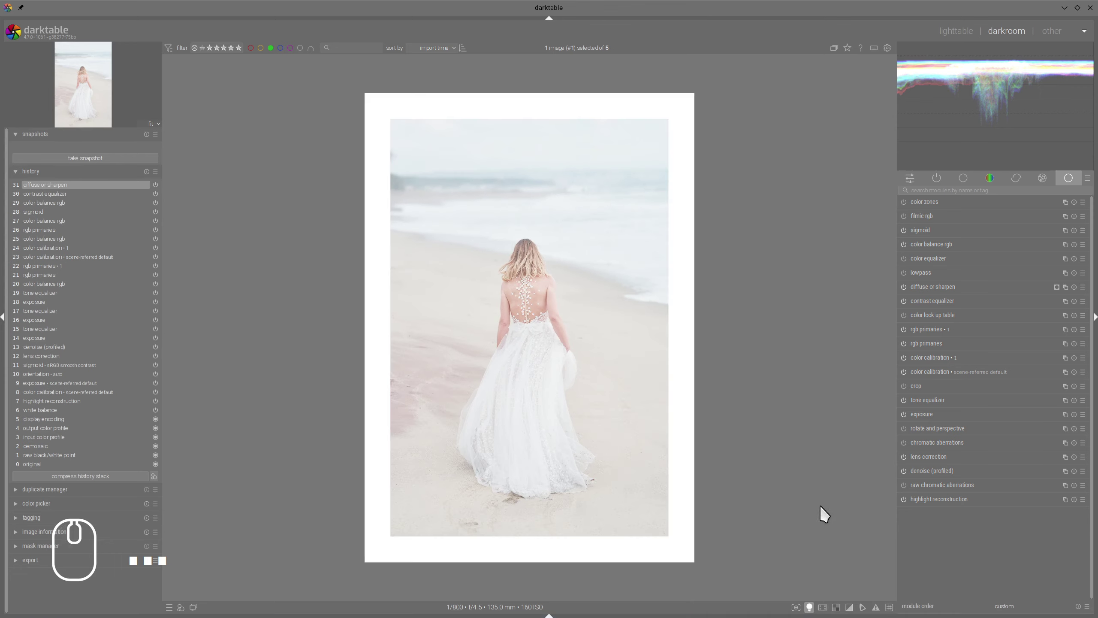
click(810, 607)
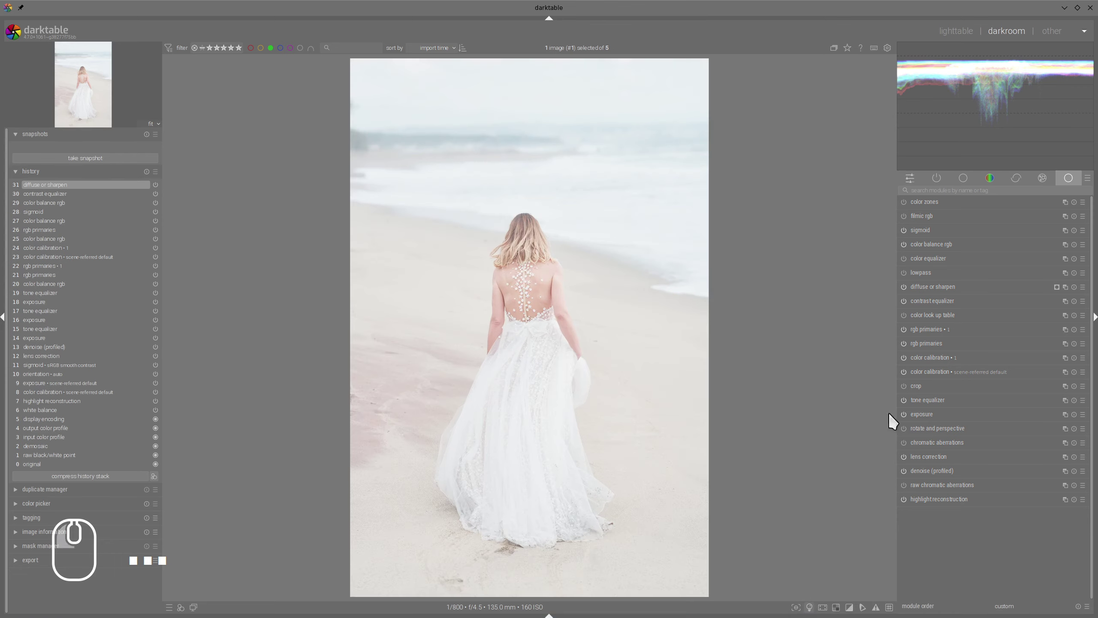
Shift the tint hue of rgb primaries 1 to about -142° and check the photo in color assessment mode
click(929, 329)
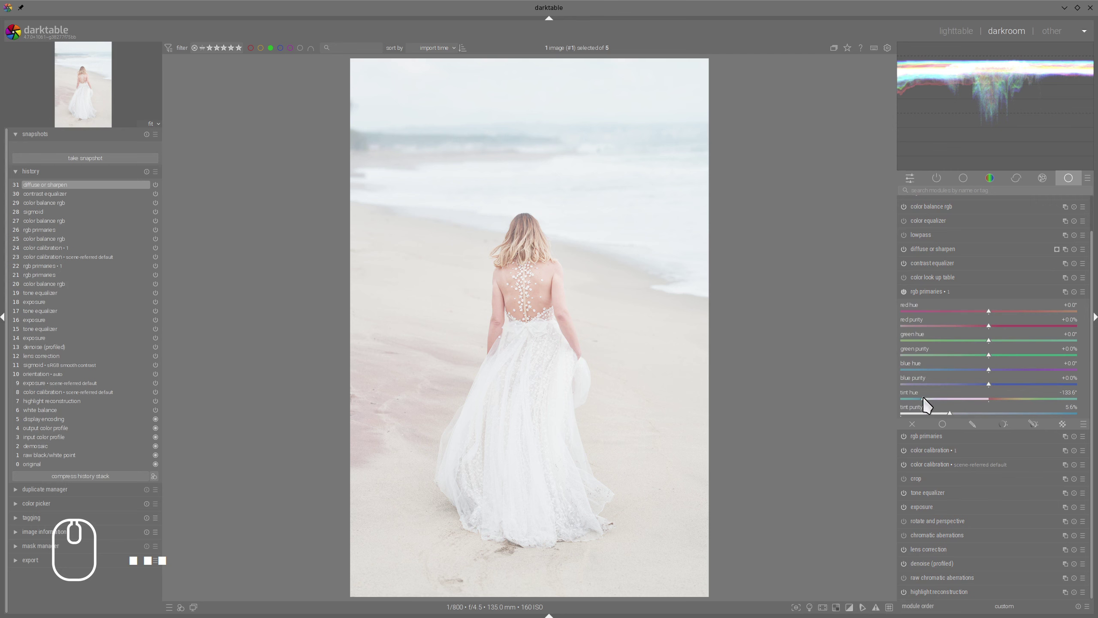
drag(924, 398, 979, 401)
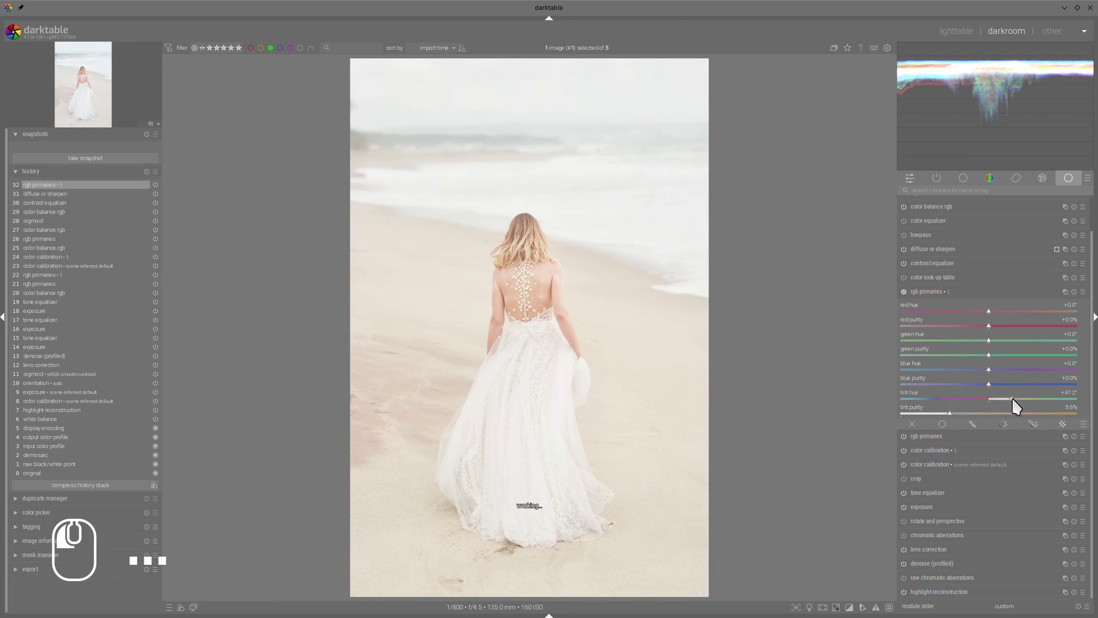
mouse_move(1061, 400)
mouse_down()
mouse_move(1084, 405)
mouse_move(923, 404)
mouse_up()
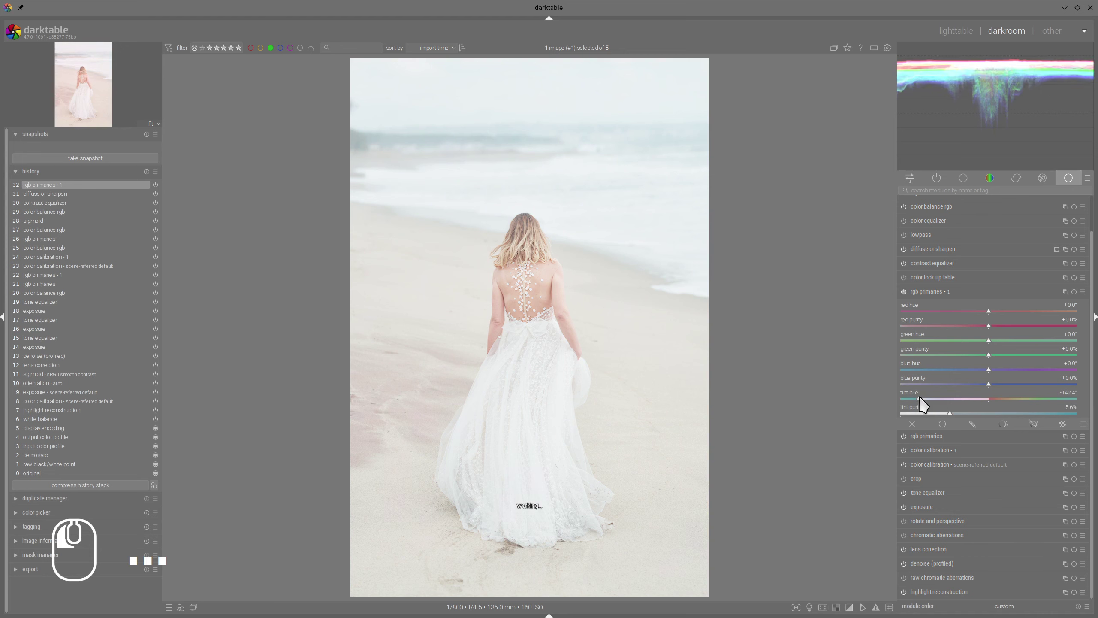
click(939, 289)
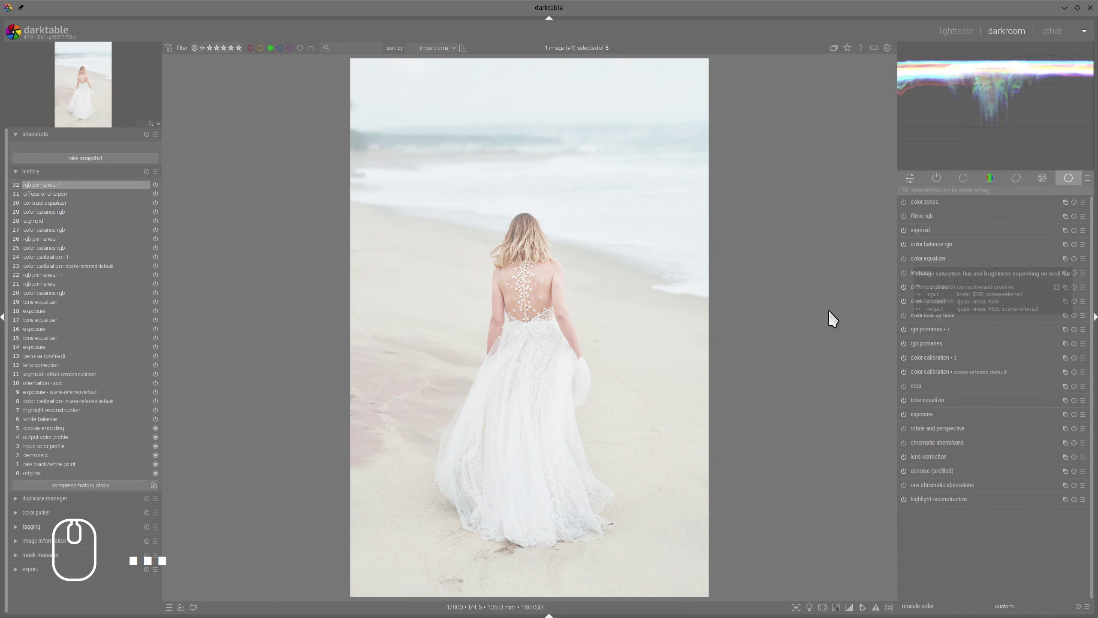
click(809, 607)
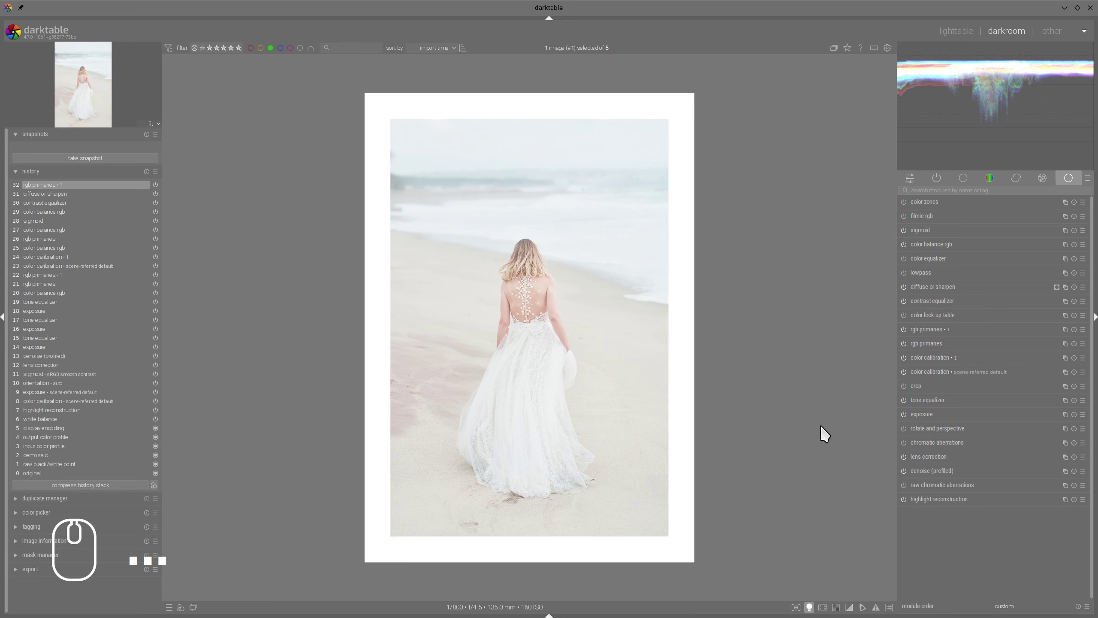
click(809, 607)
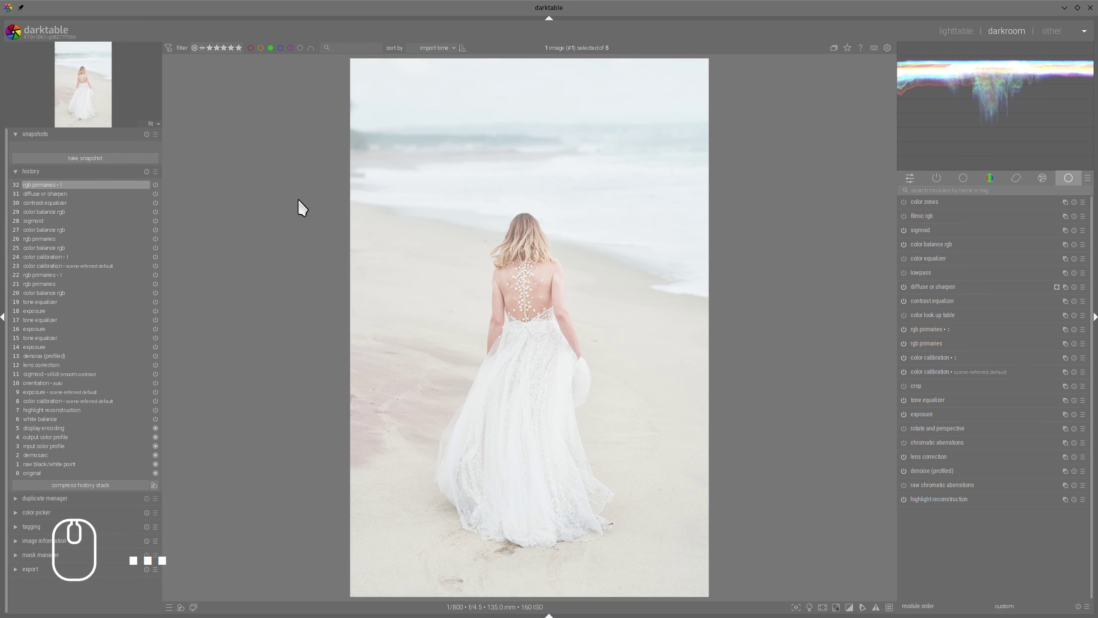
Take a snapshot of the bride photo at its lens correction history state and return to the latest edit
click(40, 338)
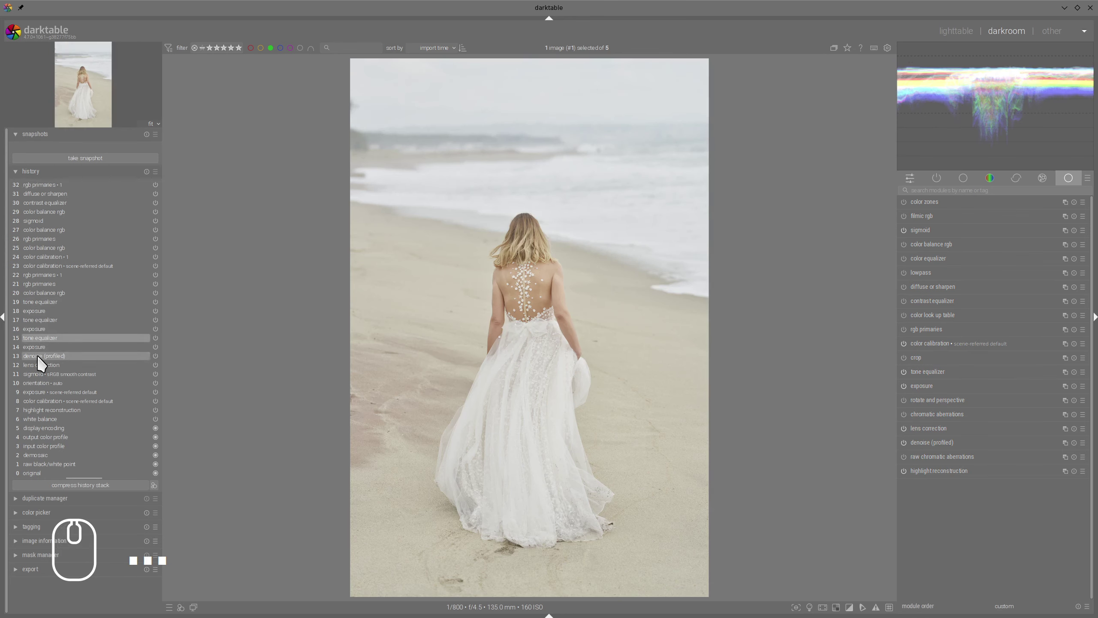
click(38, 364)
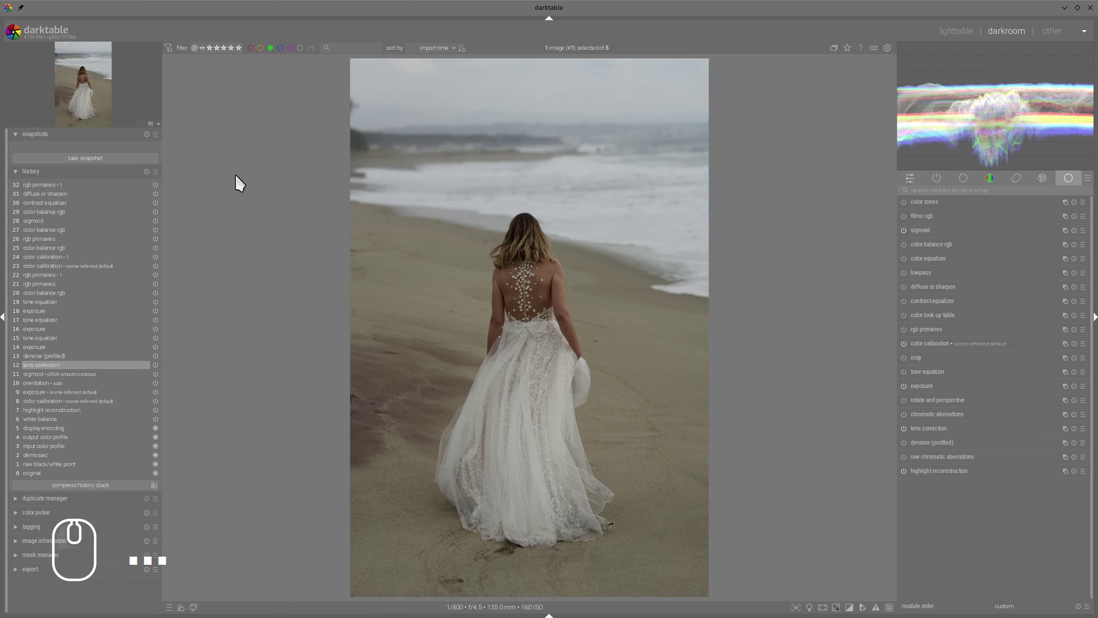
click(60, 157)
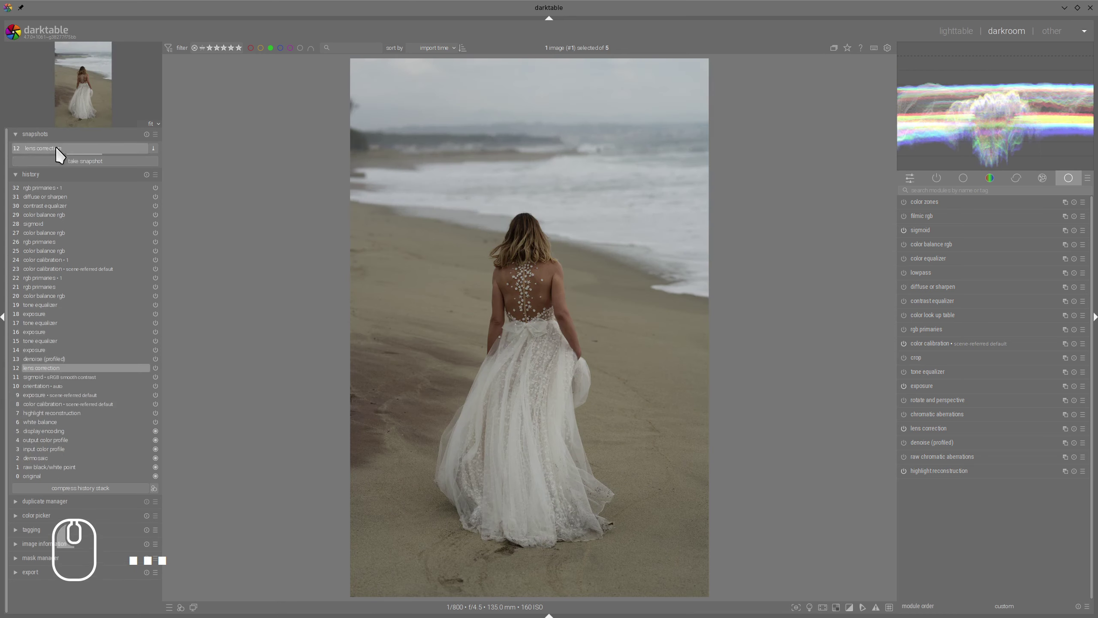
click(54, 188)
Compare the latest edit with the snapshot using the split line and color assessment mode, and clear the snapshot
drag(275, 202, 213, 263)
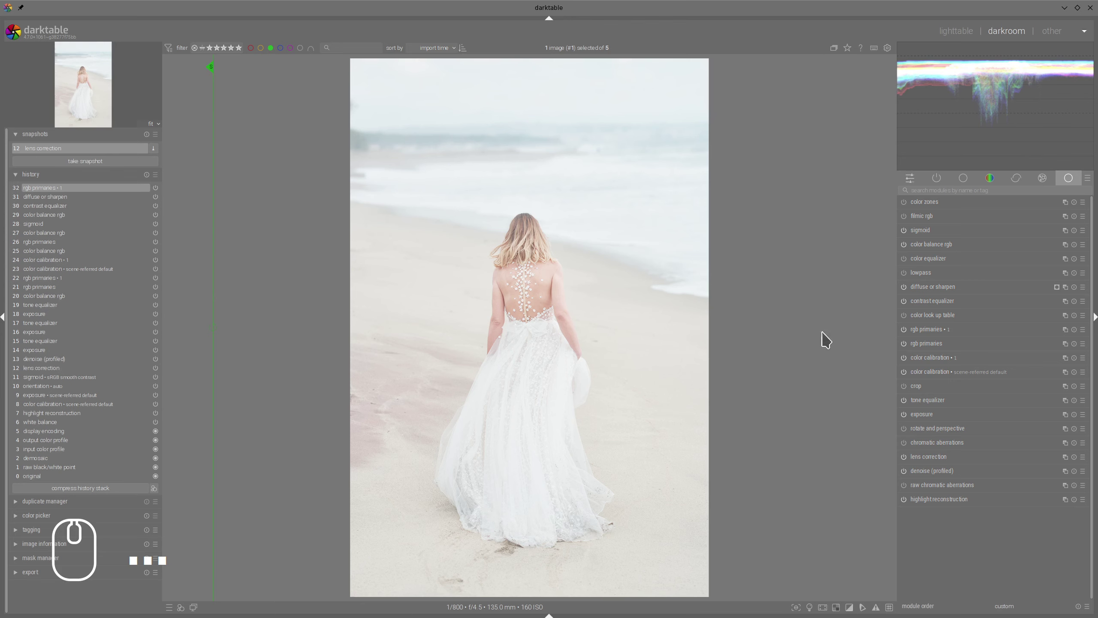
click(810, 608)
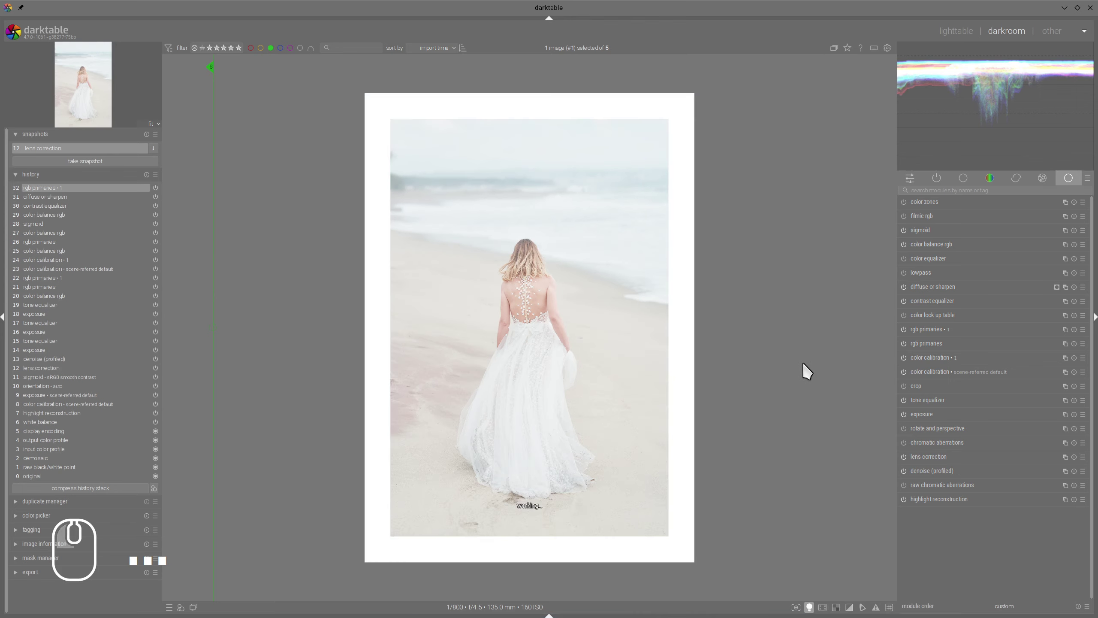
drag(213, 246, 272, 264)
click(147, 134)
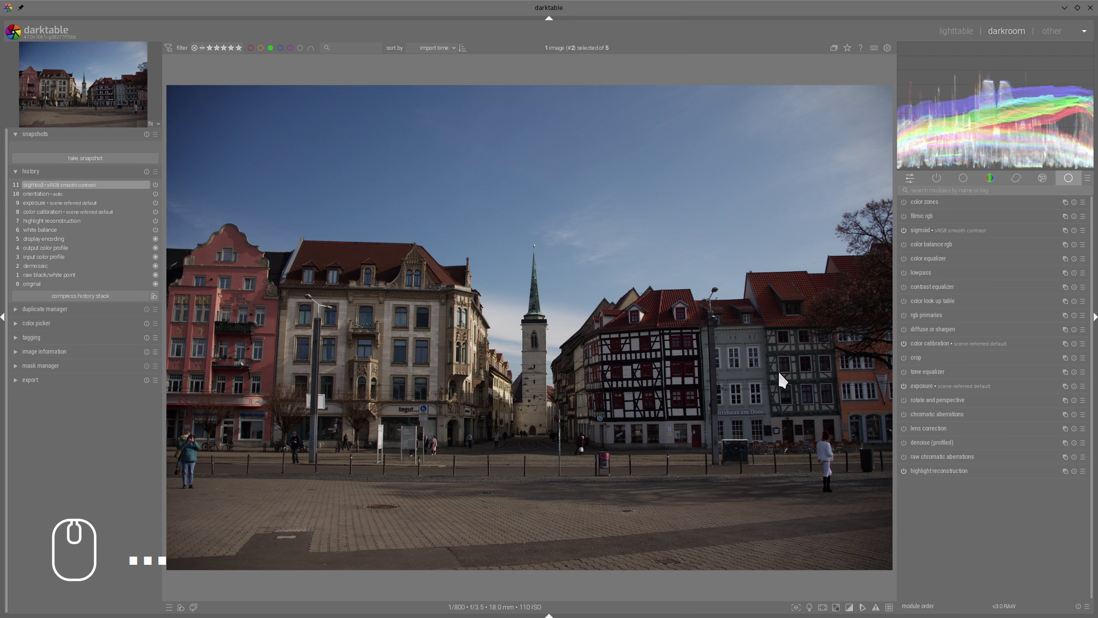
Enable lens correction on the town square photo and apply denoise (profiled) with a lower preserve shadows value
click(903, 428)
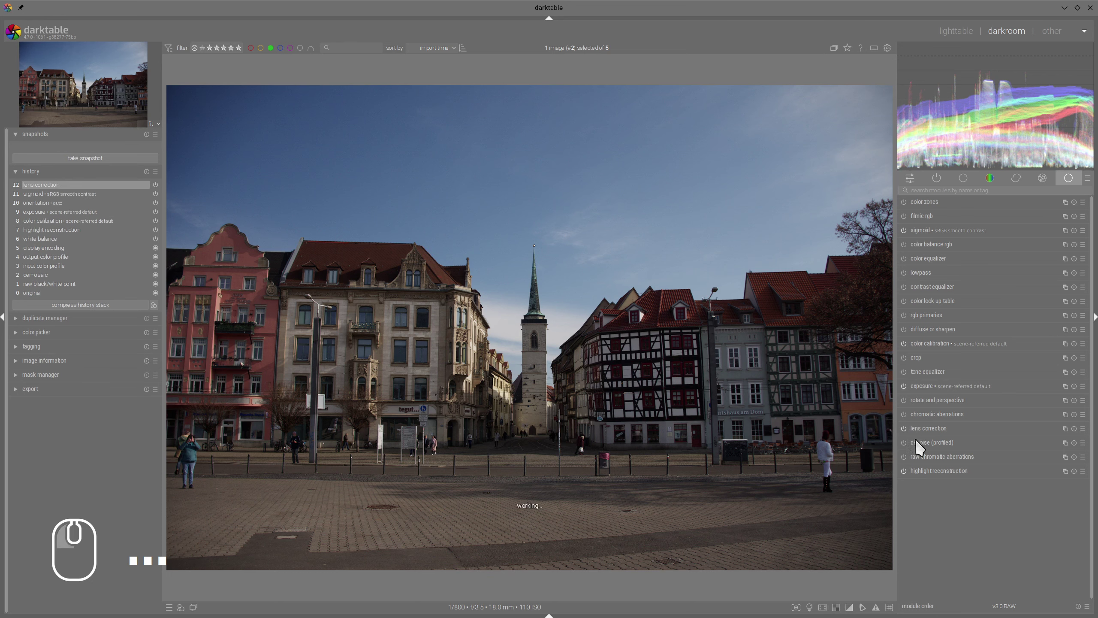
click(934, 443)
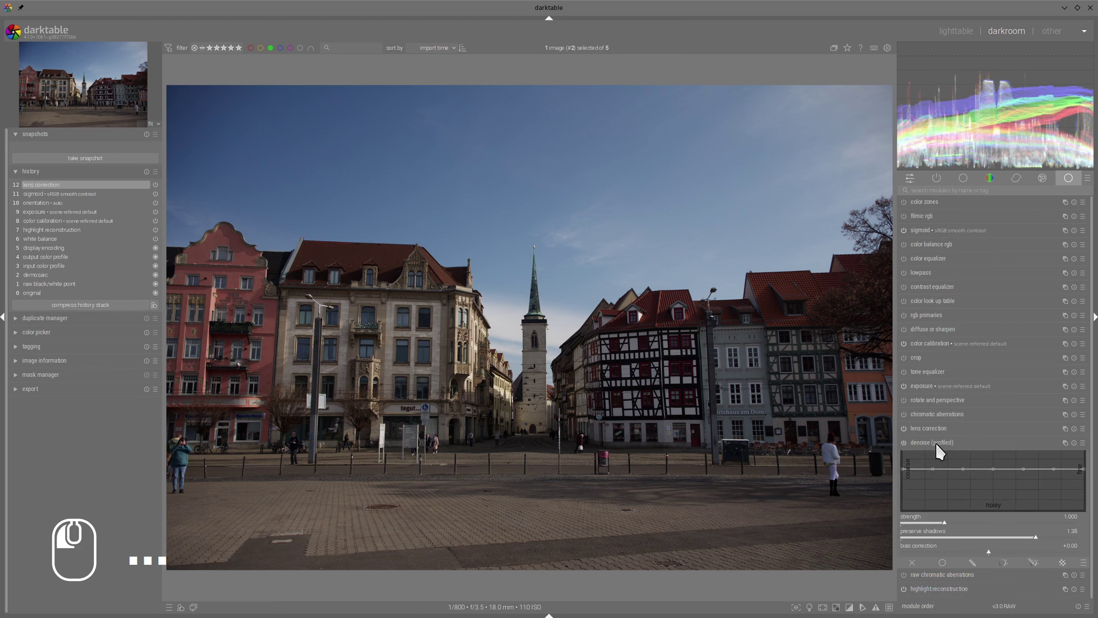
click(982, 537)
click(951, 369)
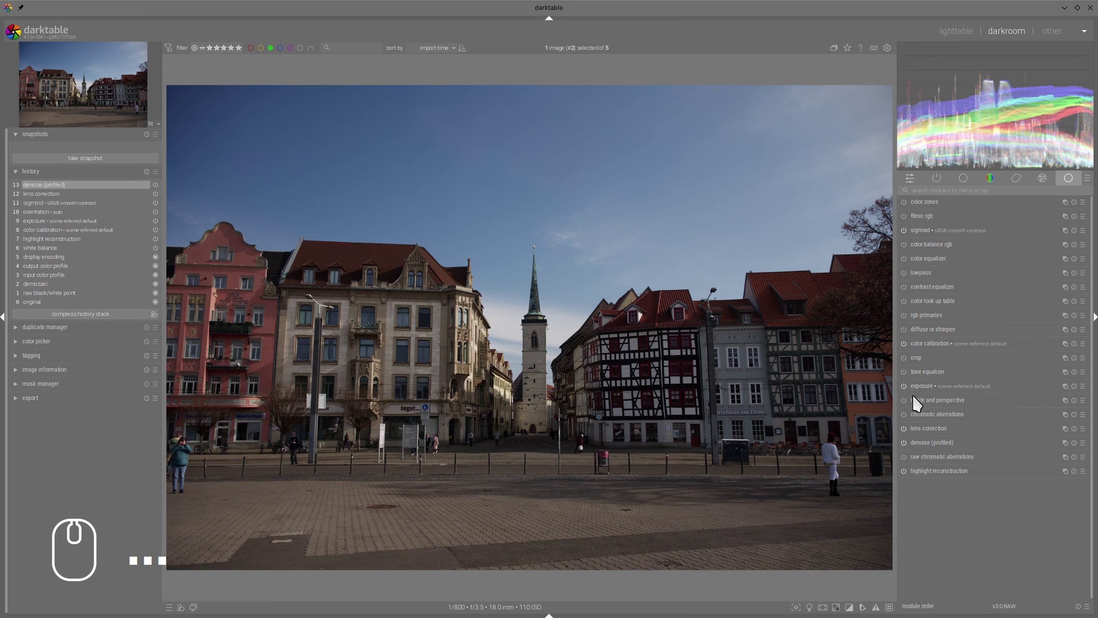
Detect the buildings' line structure with edge enhancement in rotate and perspective, and automatically correct vertical and horizontal distortion
click(925, 399)
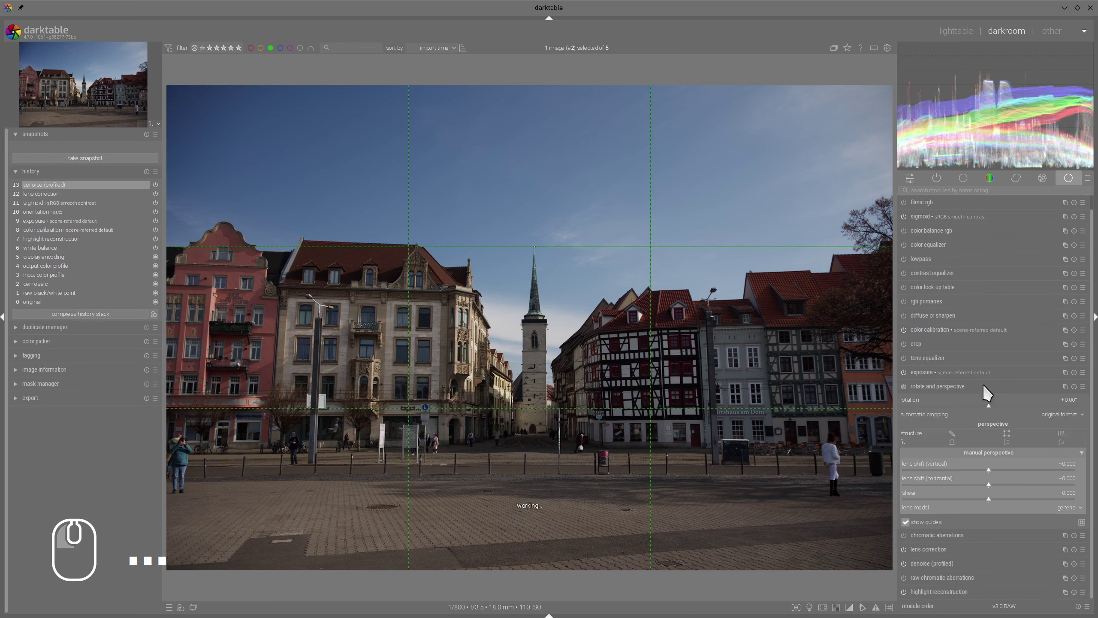
ctrl+click(1061, 432)
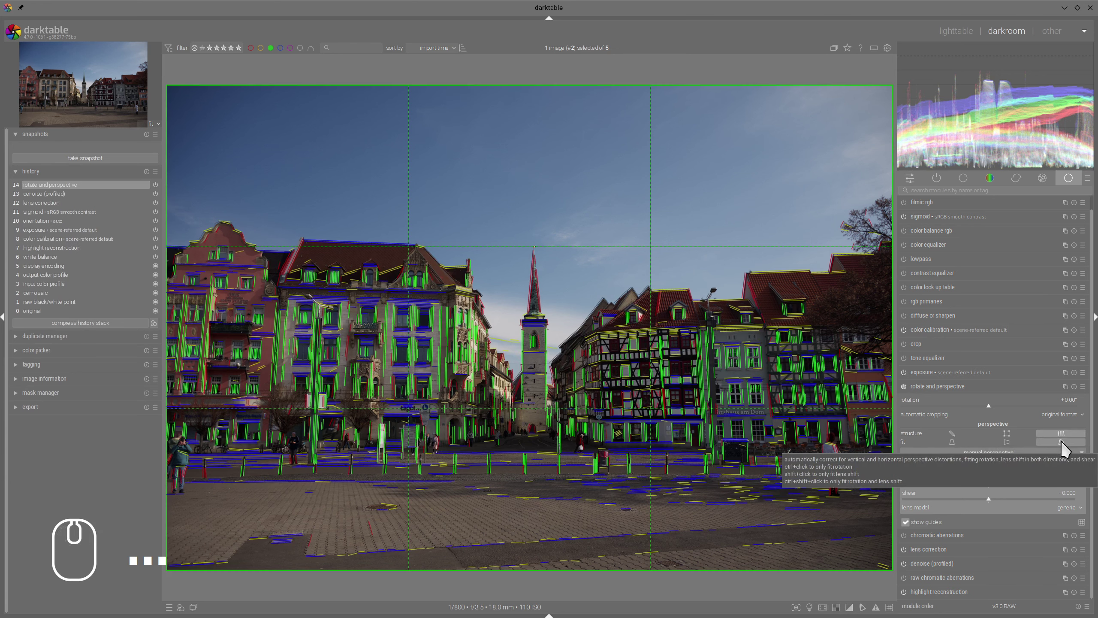
click(1061, 442)
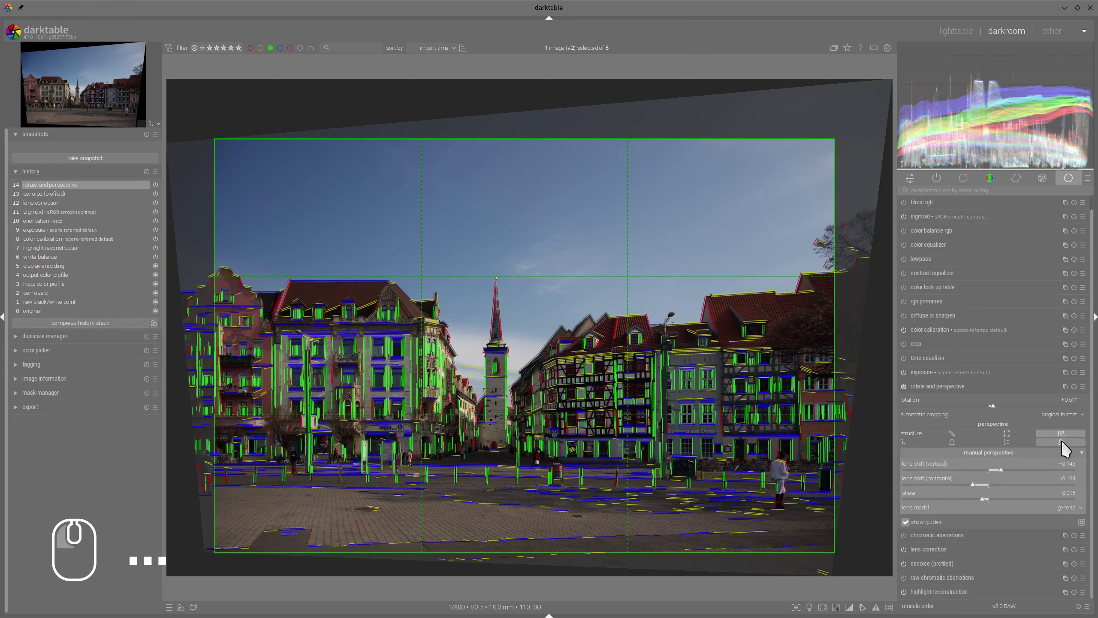
click(1028, 386)
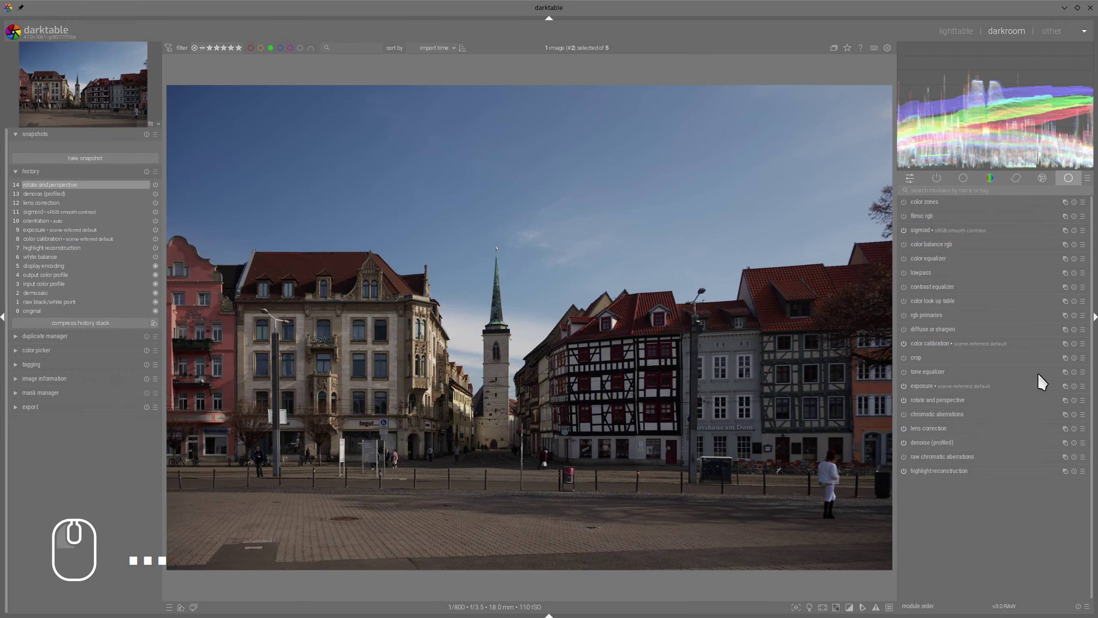
Lower the contrast of the sigmoid module to flatten the image's tones
click(921, 229)
drag(980, 219, 922, 219)
click(929, 199)
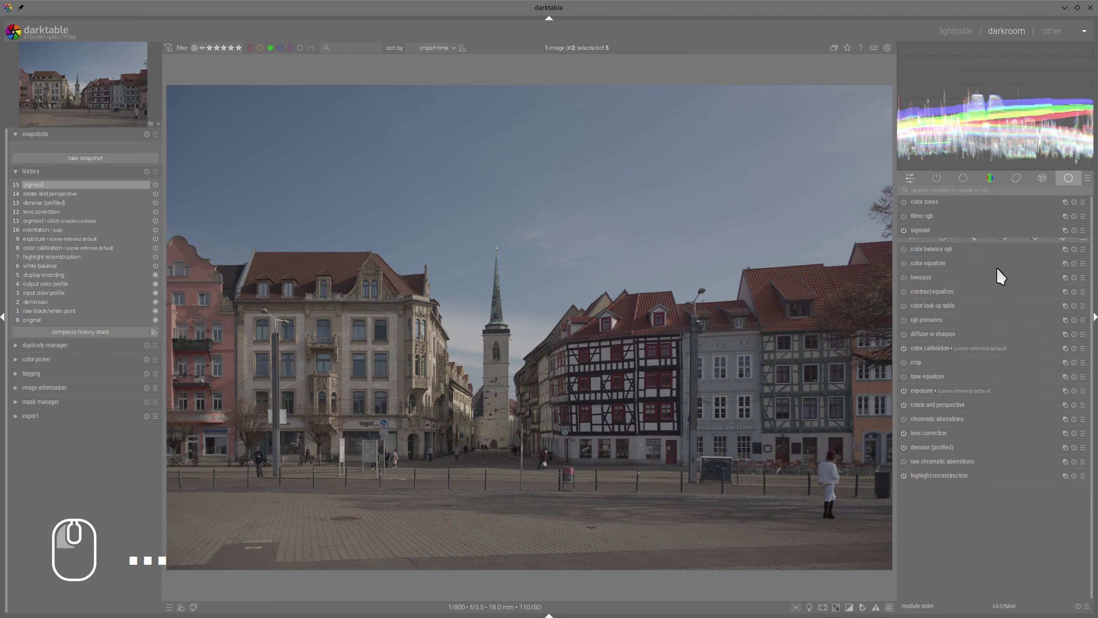
Raise the image exposure to about +2.99 EV in the exposure module
click(923, 384)
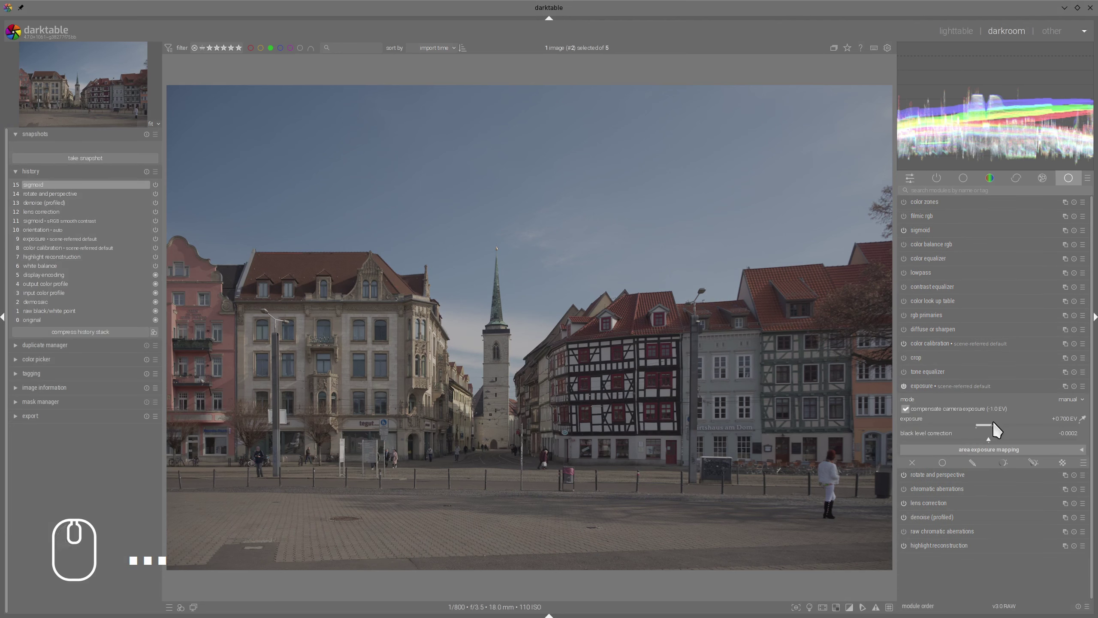
drag(1002, 425, 1050, 419)
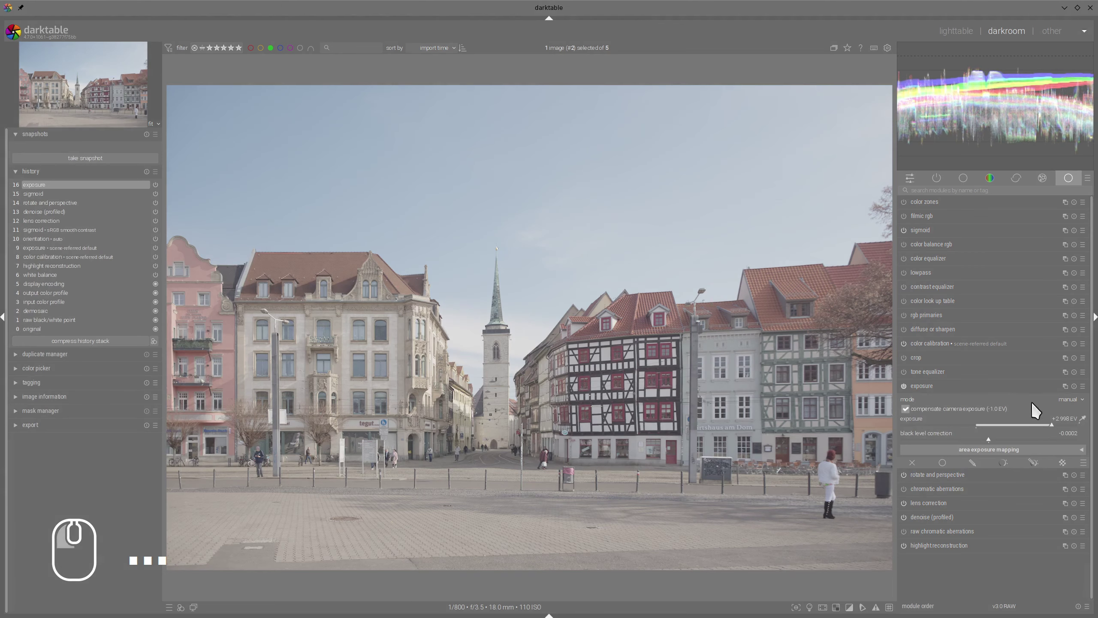
Automatically adjust the tone equalizer's mask exposure compensation and show its advanced curve with the histogram
click(939, 370)
click(1036, 341)
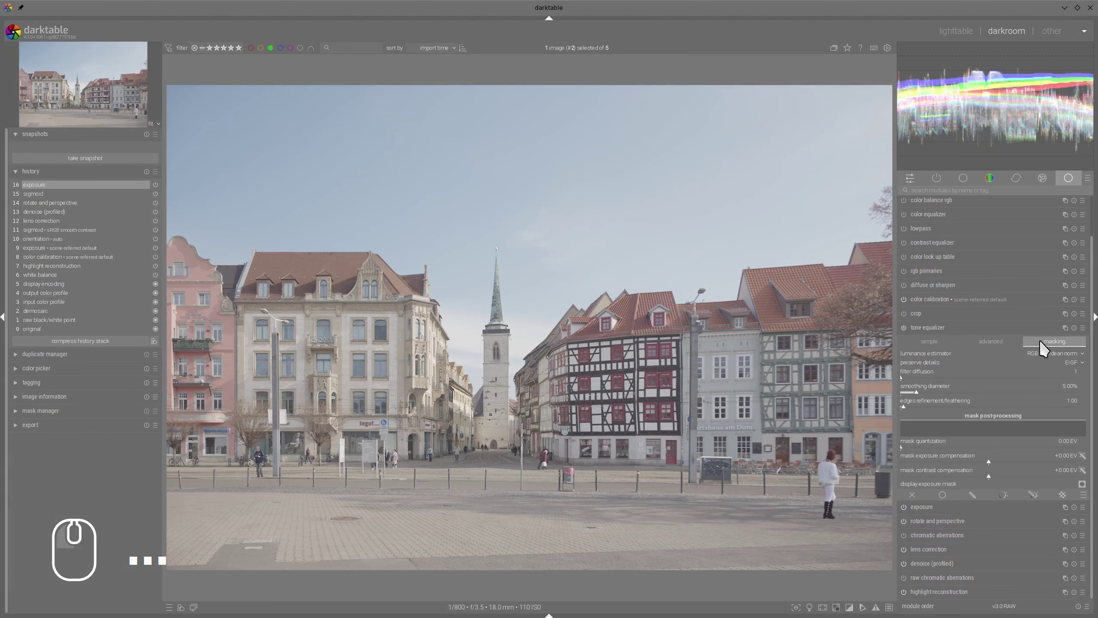
click(1083, 455)
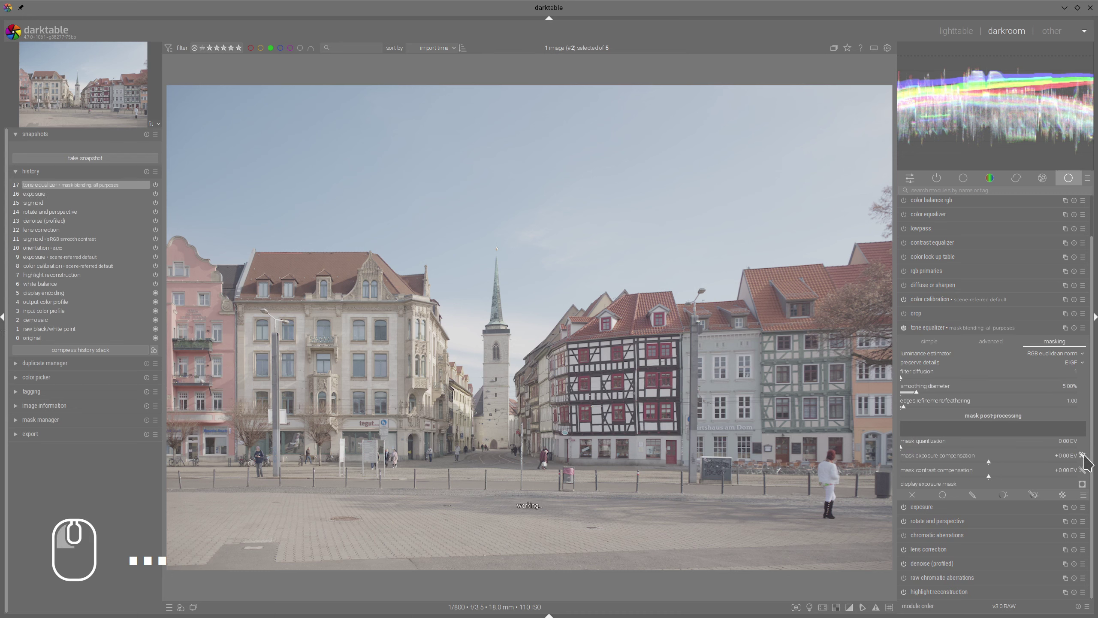
click(1083, 456)
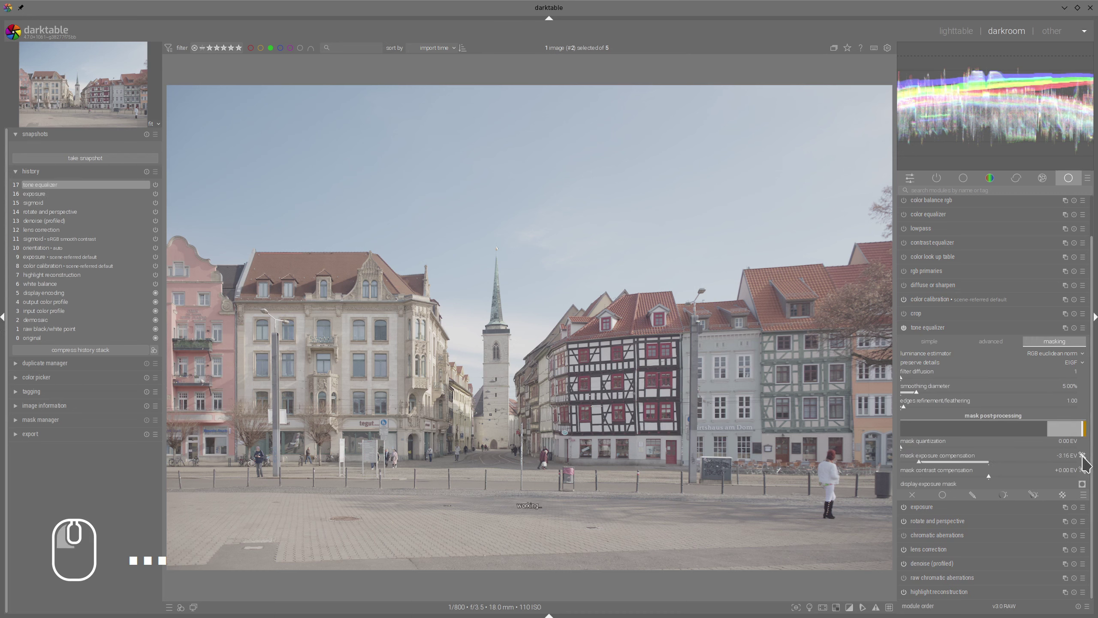
click(992, 342)
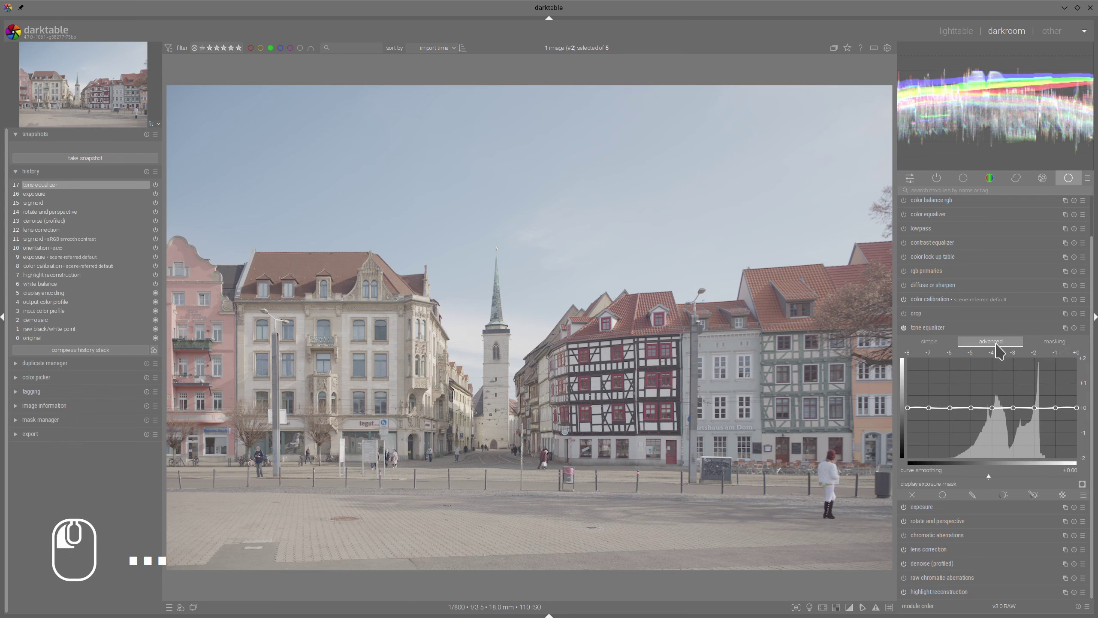
Apply the linear invert preset to the tone equalizer and automatically readjust its mask exposure compensation
click(1085, 333)
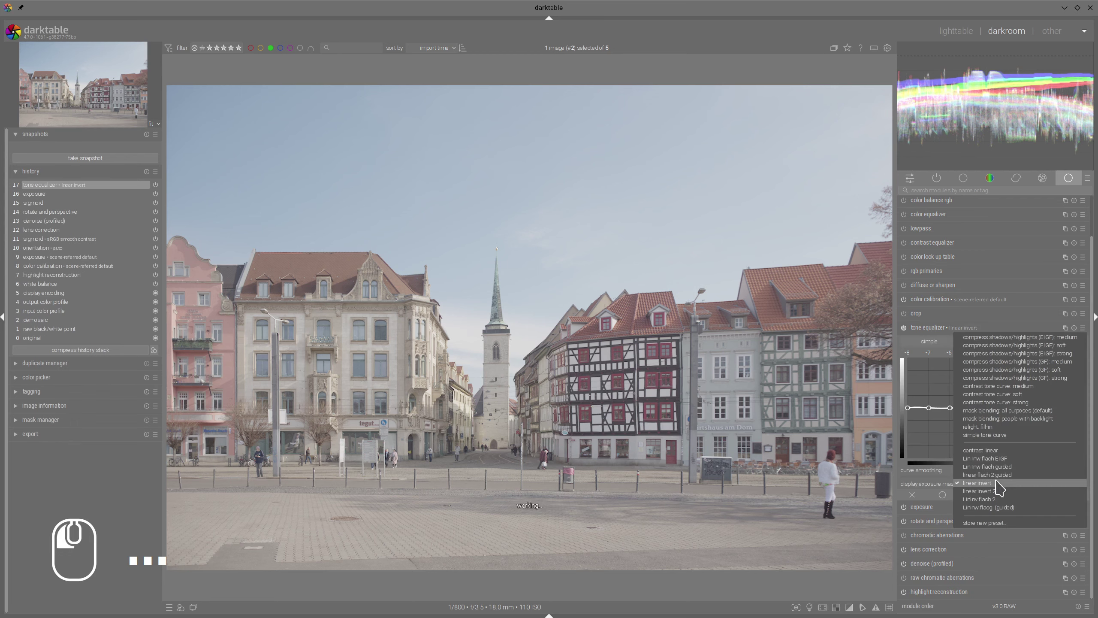
click(1068, 479)
click(1055, 341)
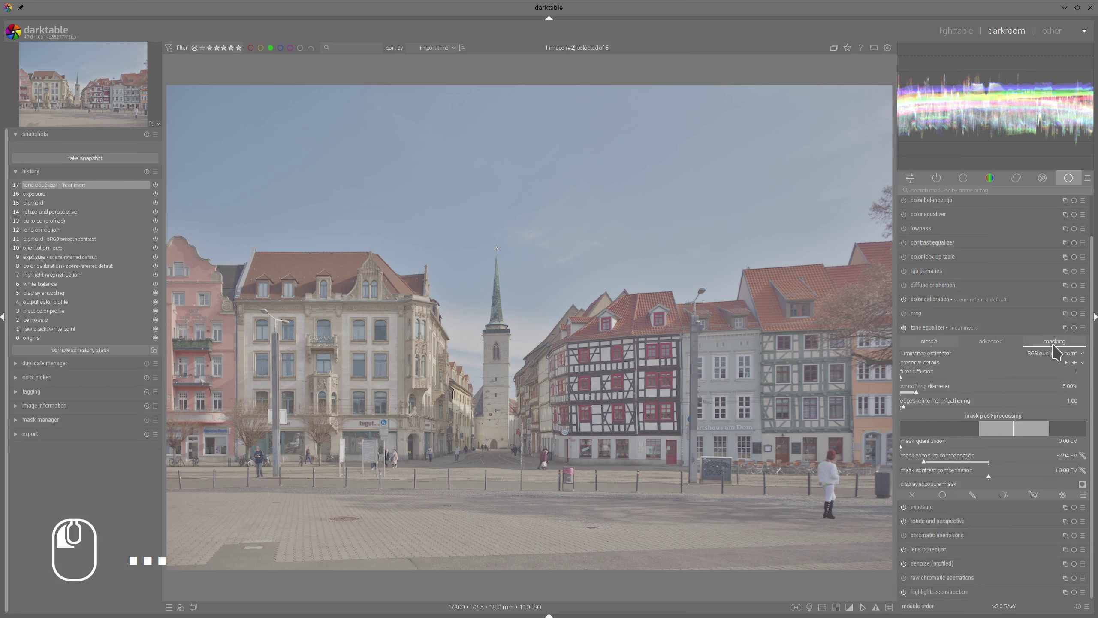
click(1082, 457)
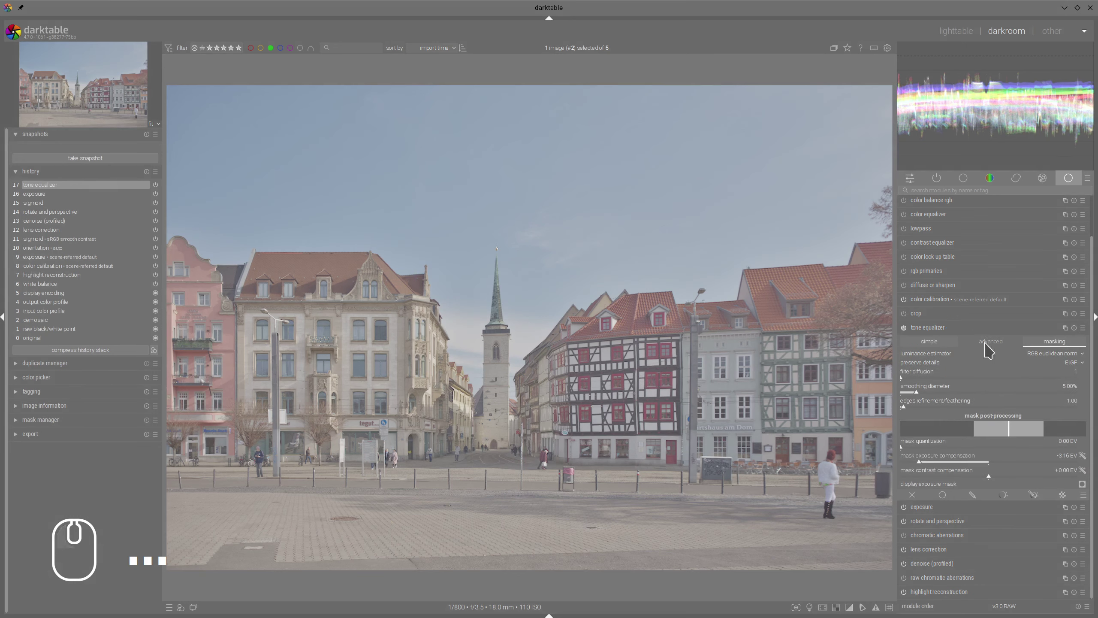
click(950, 328)
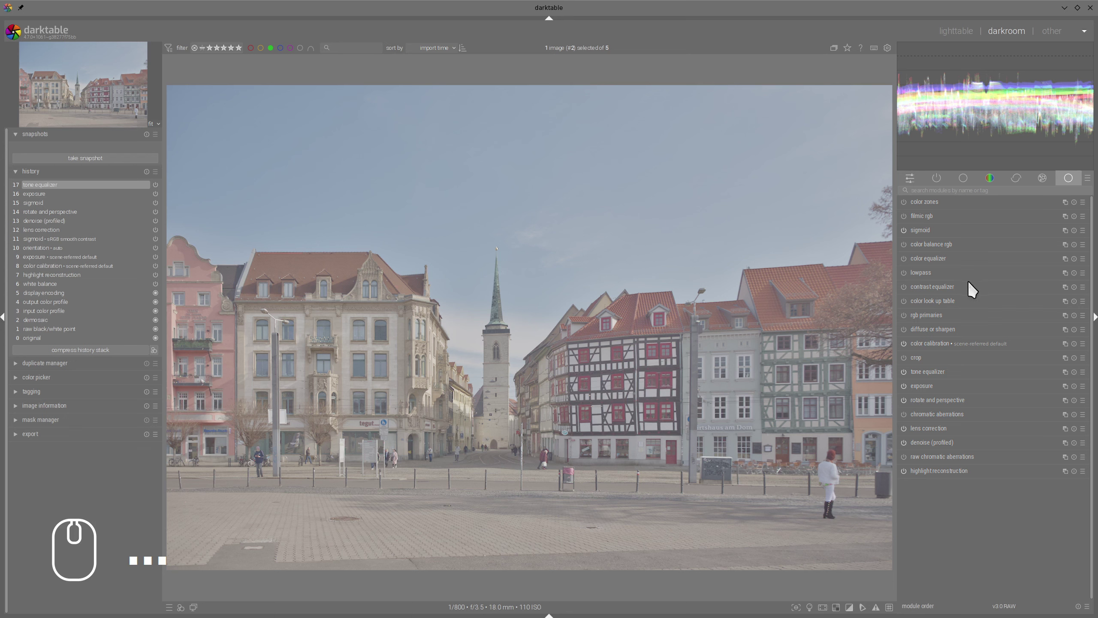
In color balance rgb, set perceptual brilliance to about +39.3% highlights, +18% midtones, -9.7% shadows and +6.8% global
click(903, 244)
drag(1012, 466, 1024, 466)
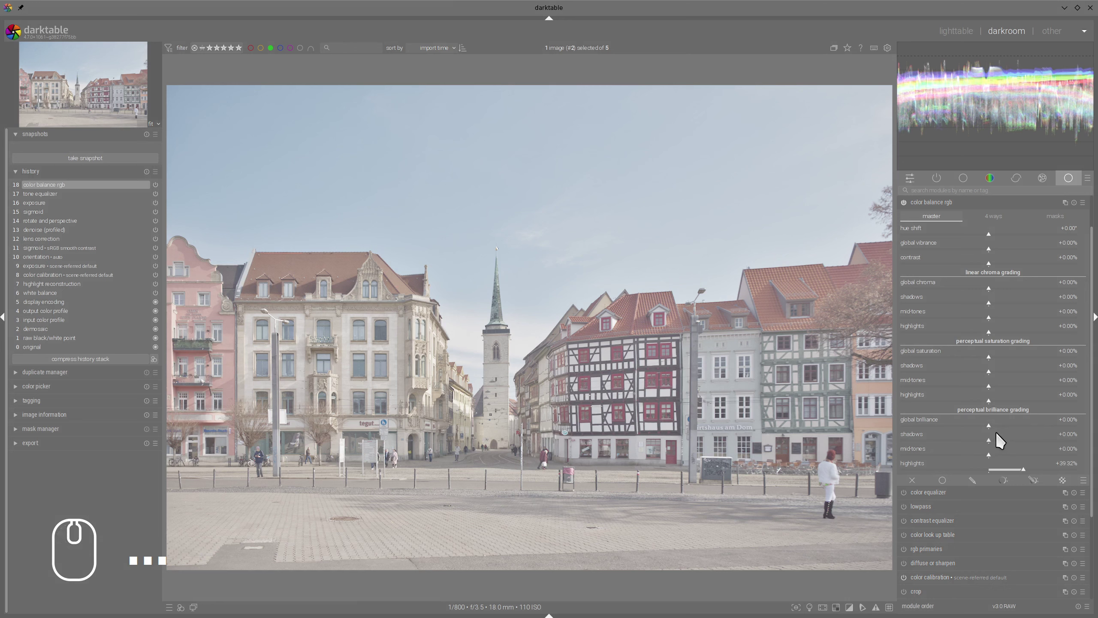
click(1005, 454)
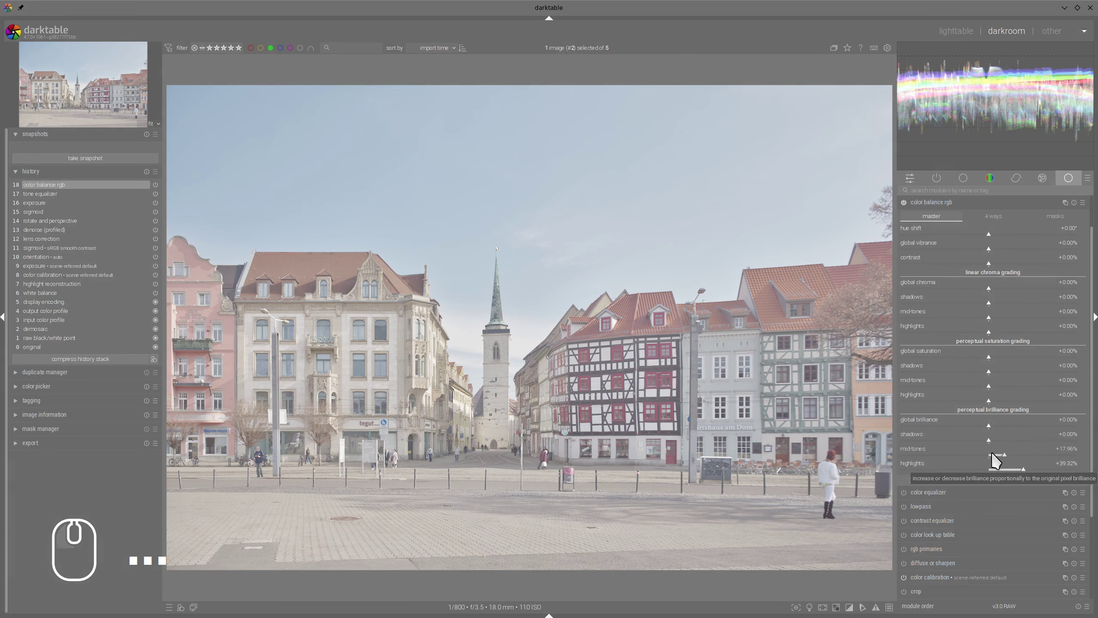
click(976, 440)
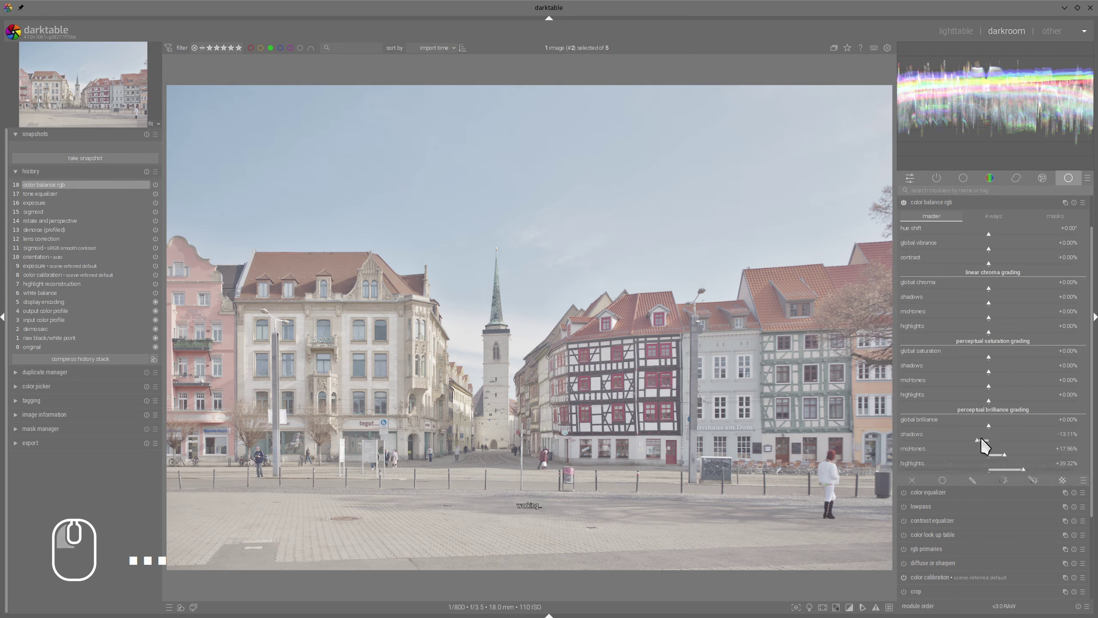
click(981, 438)
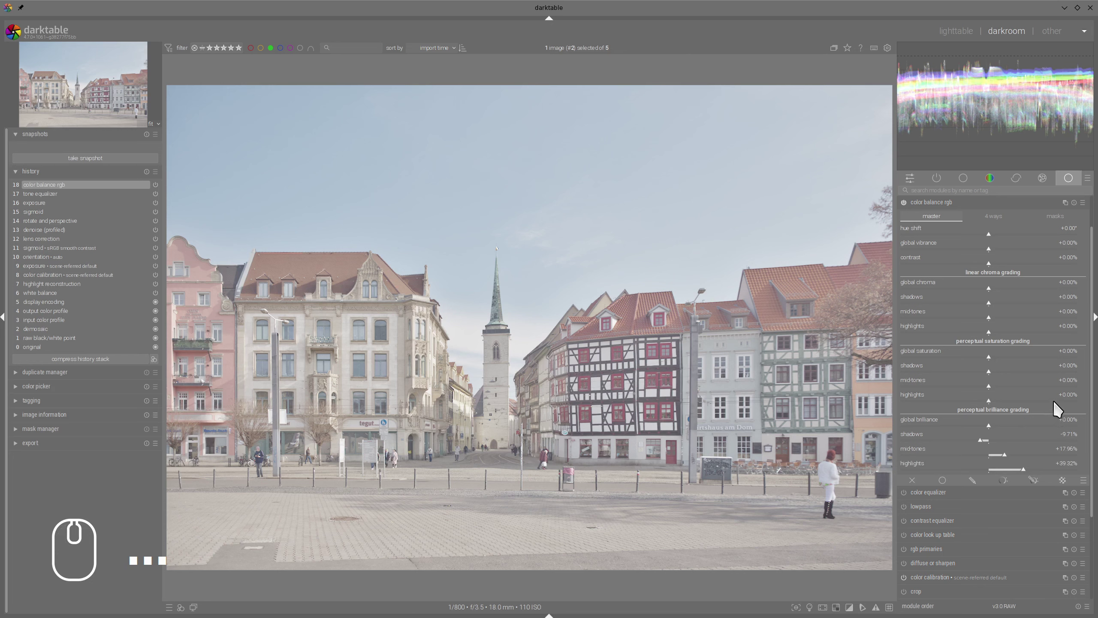
click(992, 425)
click(996, 425)
Set the color balance rgb masks to about 198% highlights fall-off, 17.5% middle-gray fulcrum and 54.6% shadows fall-off
click(1037, 215)
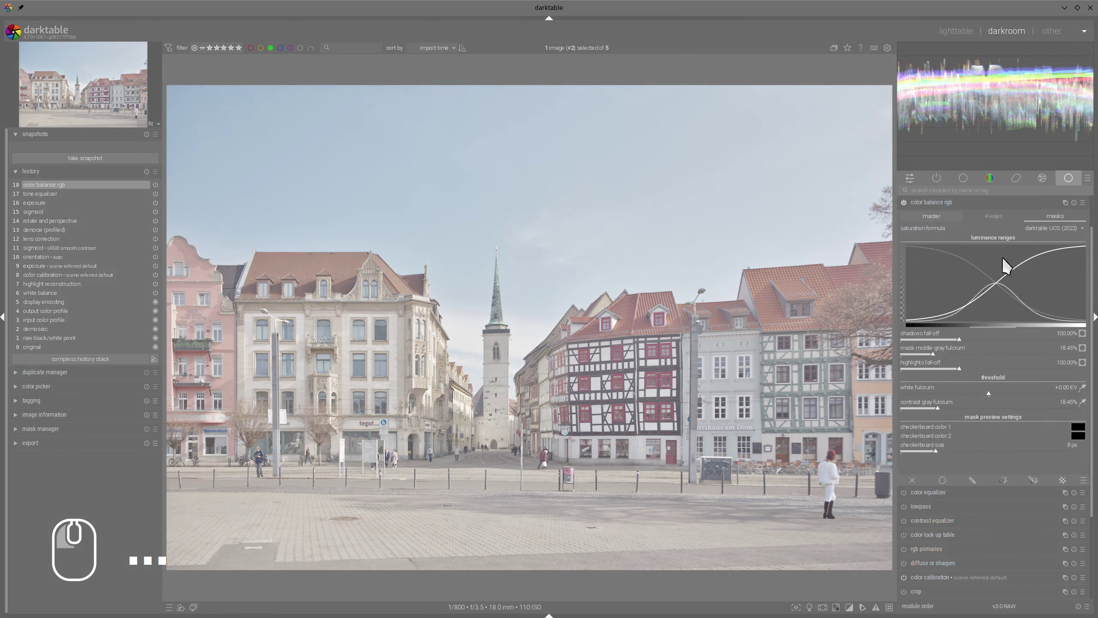
drag(932, 354, 1018, 370)
mouse_move(946, 350)
mouse_down()
mouse_move(933, 353)
mouse_move(944, 339)
mouse_move(934, 340)
mouse_up()
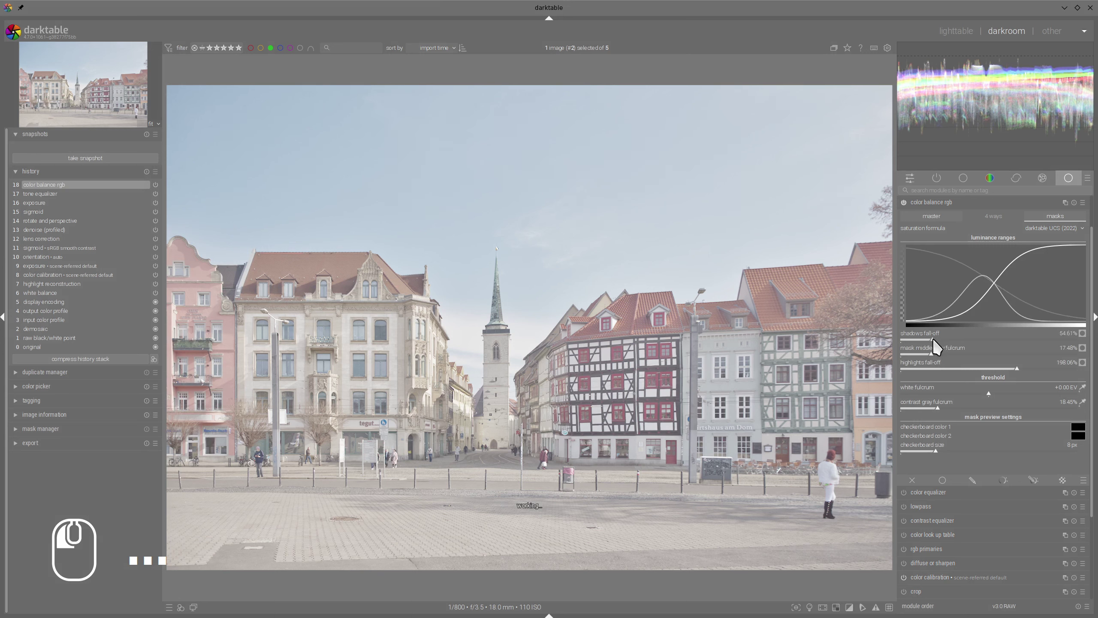
Set perceptual saturation to about +49.5% shadows and +35.4% midtones, and global vibrance to about +18.2% in color balance rgb
click(933, 212)
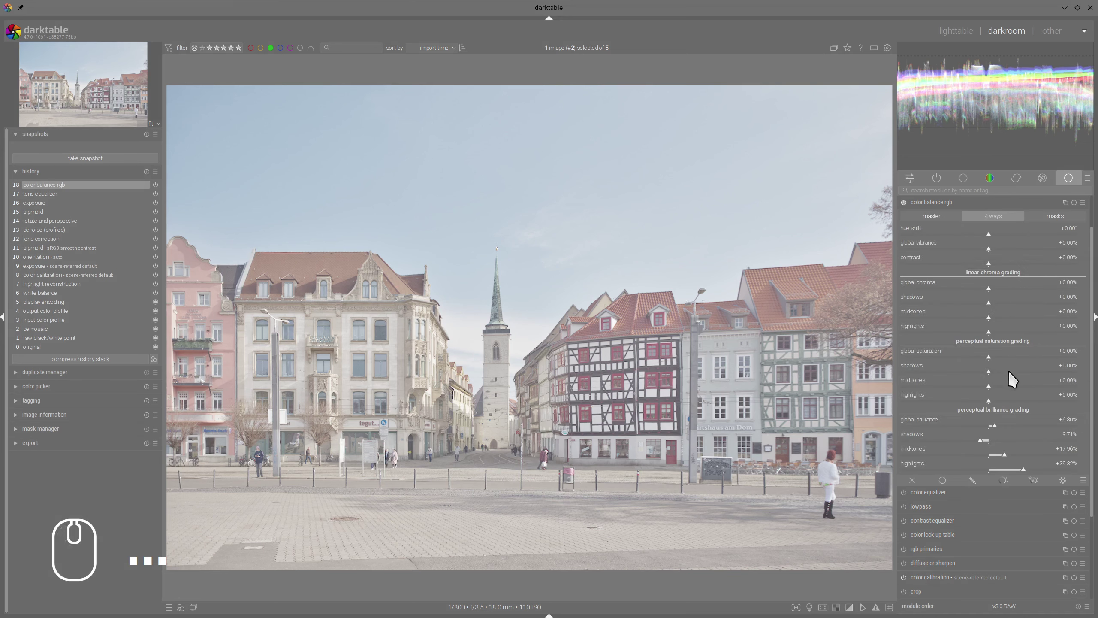
drag(1011, 373, 1016, 386)
drag(1010, 247, 1021, 249)
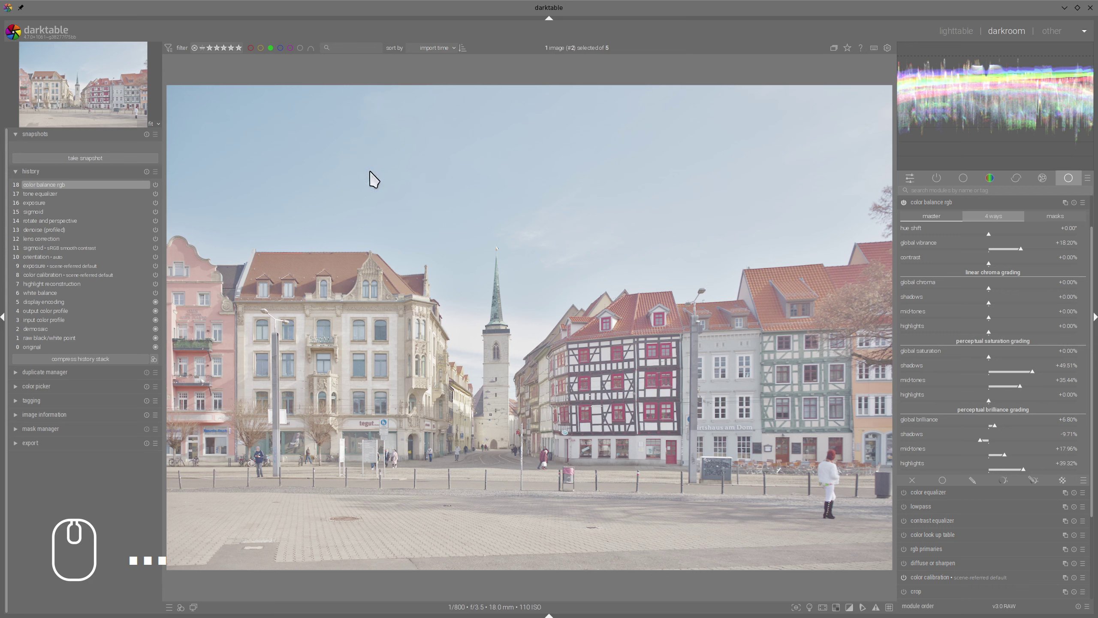
click(921, 202)
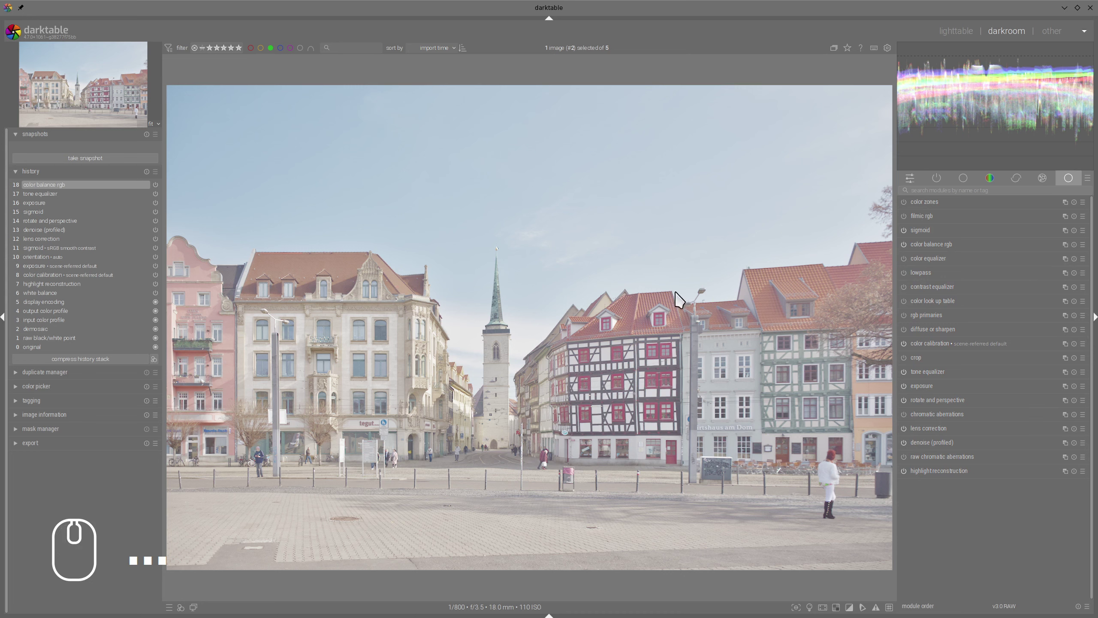
Add a new color calibration instance with brightness input R at +0.202 and input B at -0.490, and check the image in color assessment mode
right_click(1065, 344)
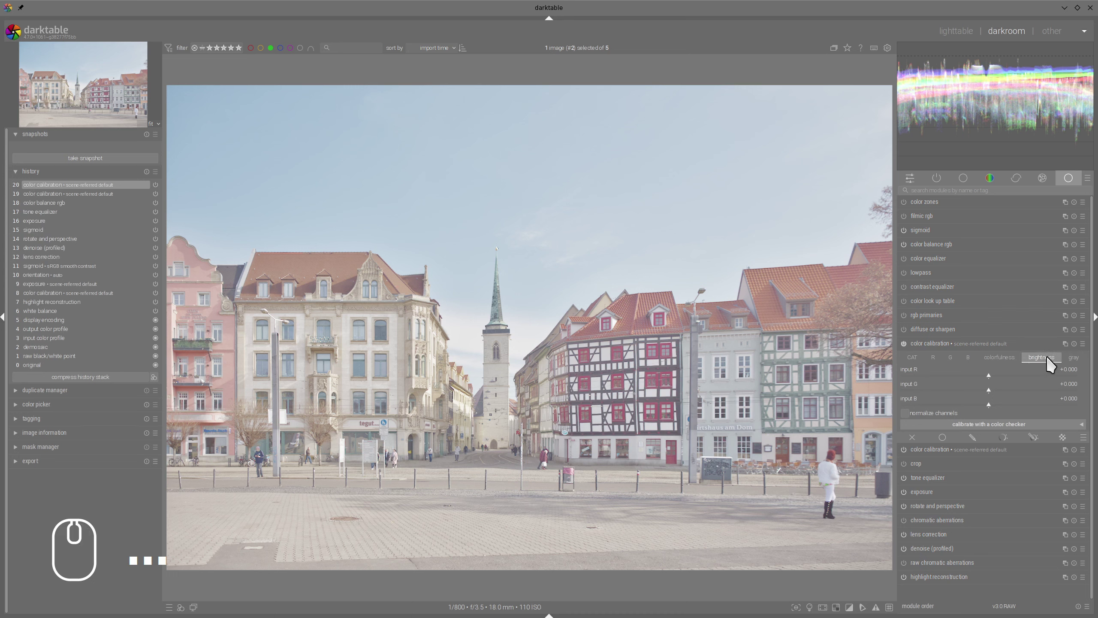
drag(969, 405, 951, 412)
drag(1006, 374, 1012, 372)
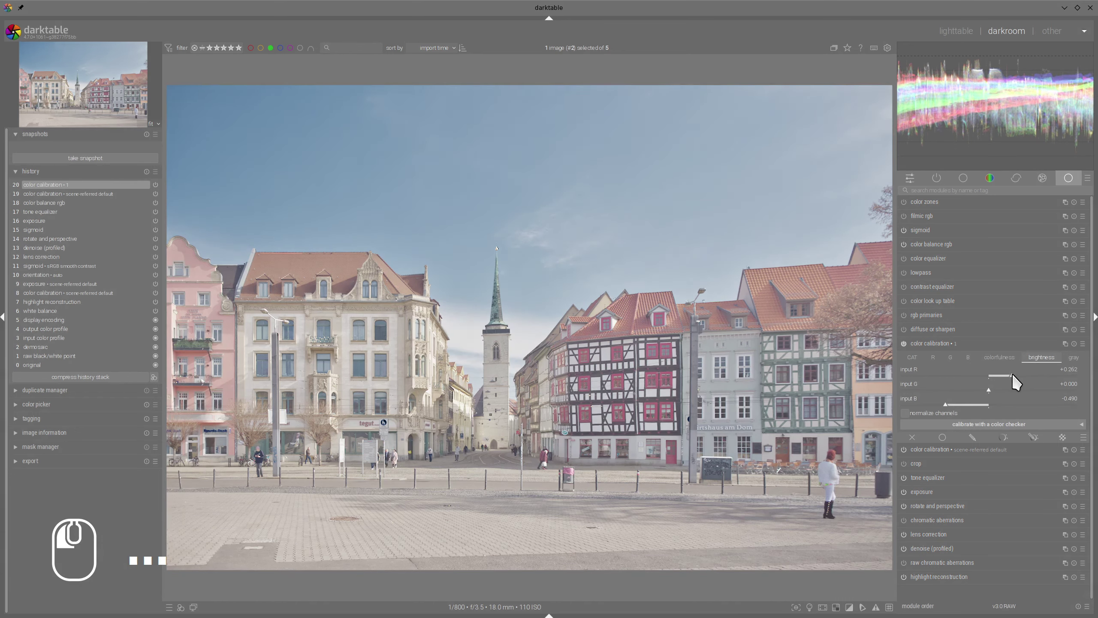
click(939, 344)
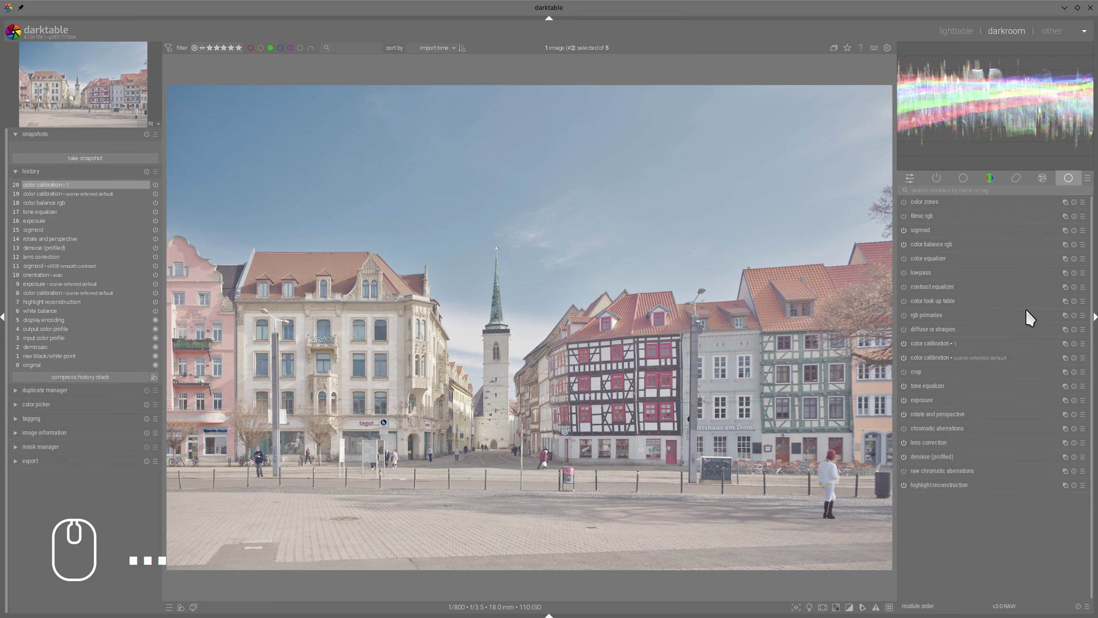
click(809, 607)
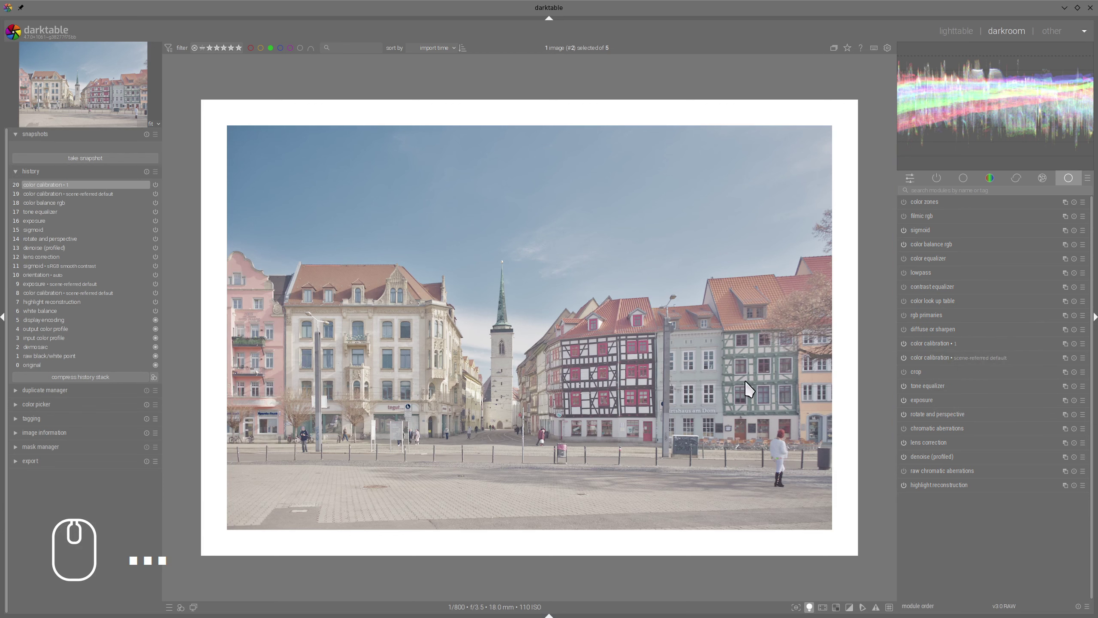
click(809, 607)
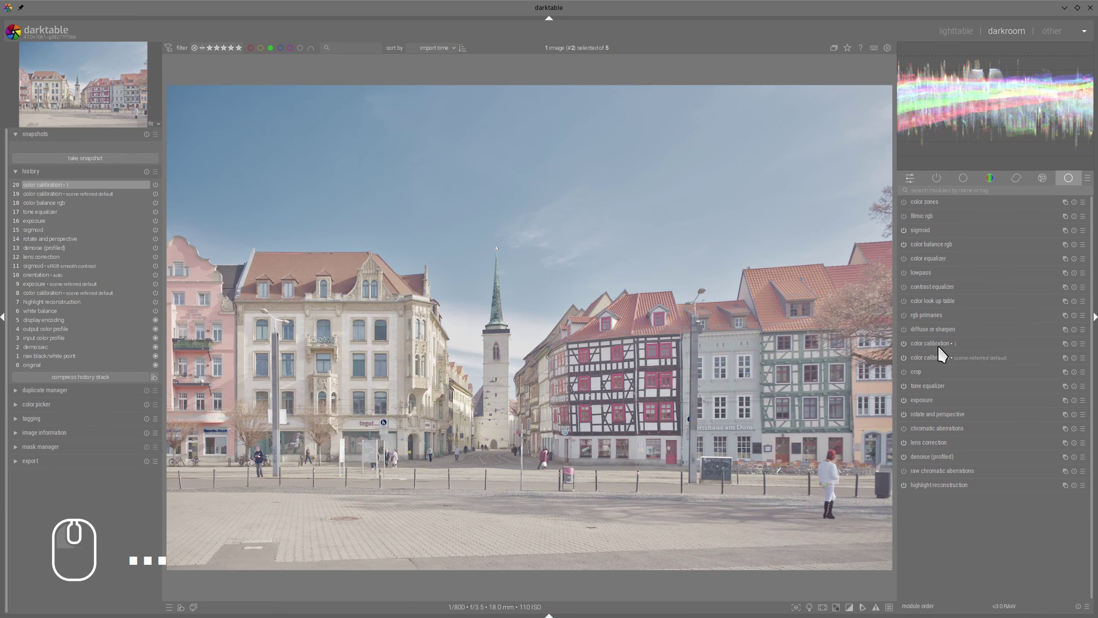
In rgb primaries, shift the blue hue to about -4.1° and raise the red purity to about +38%
click(911, 314)
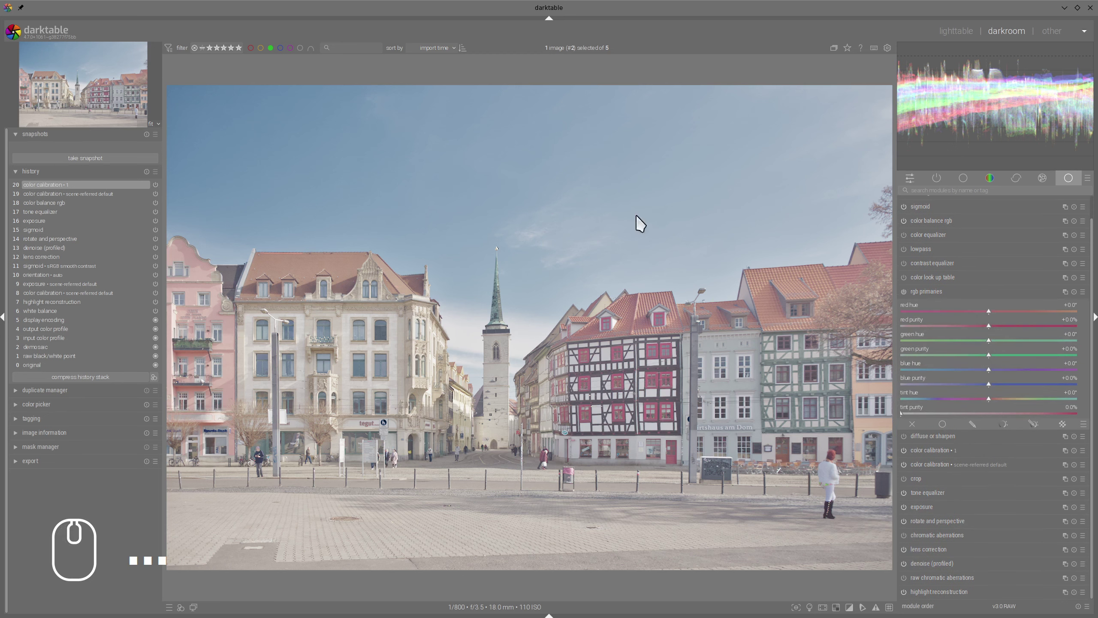
mouse_move(988, 369)
mouse_down()
mouse_move(964, 370)
mouse_move(974, 370)
mouse_up()
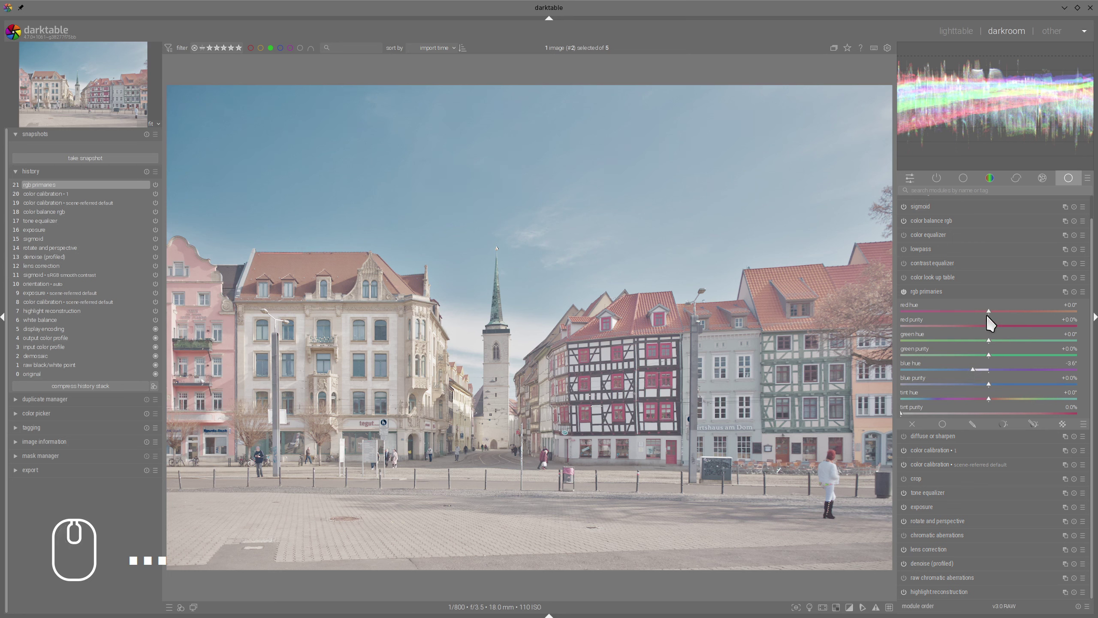
drag(974, 368, 971, 369)
drag(988, 325, 1031, 328)
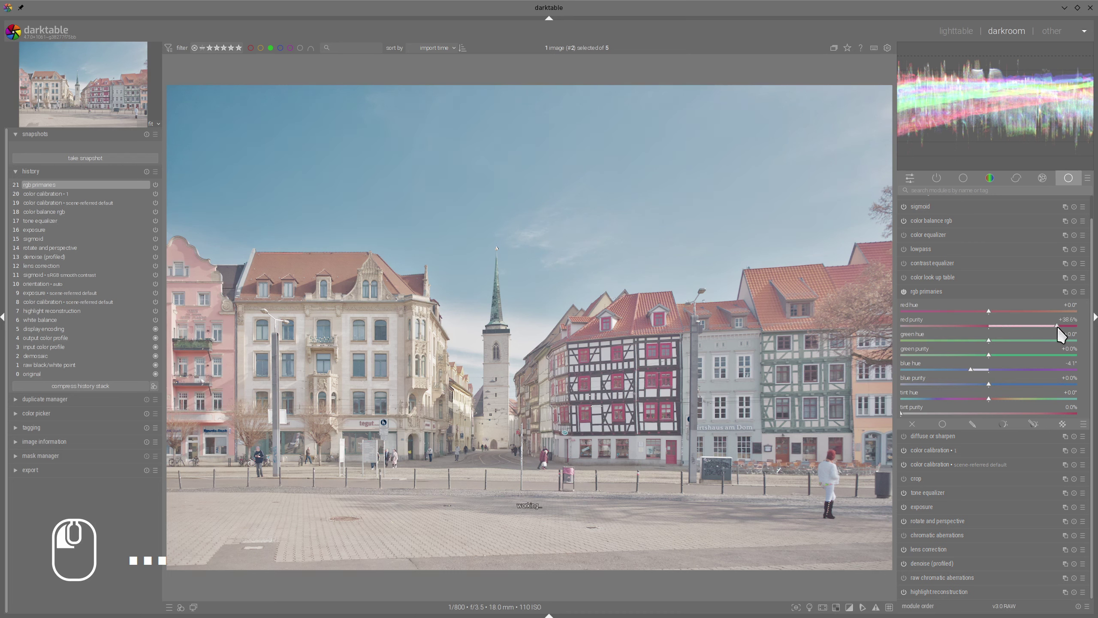
click(956, 292)
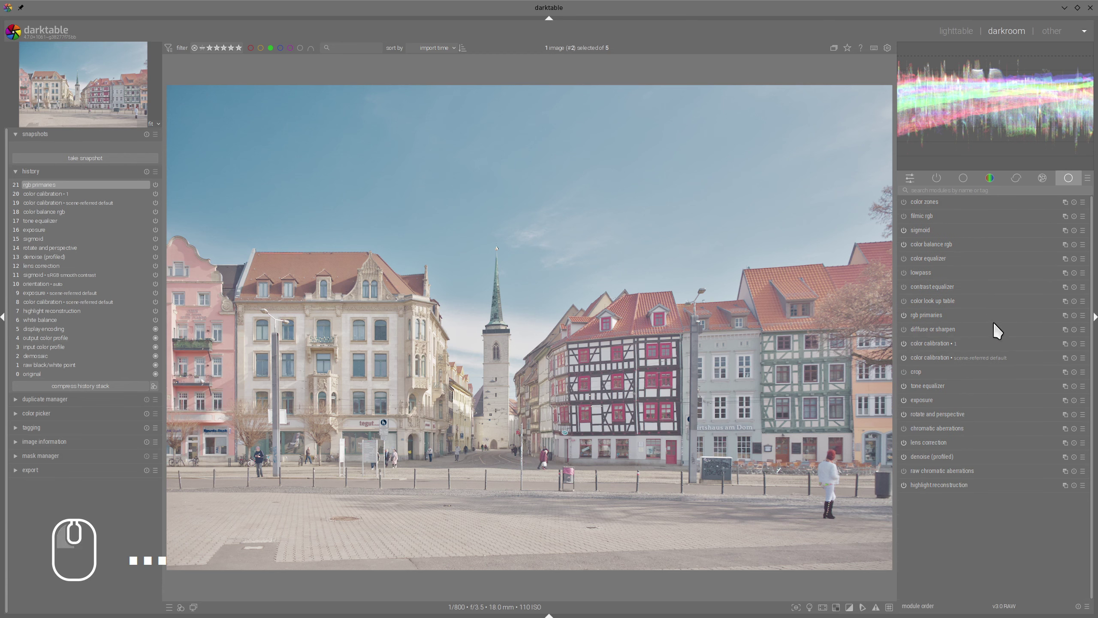
Set the new color calibration instance's colorfulness to +0.202 for input R and -0.175 for input B
click(932, 343)
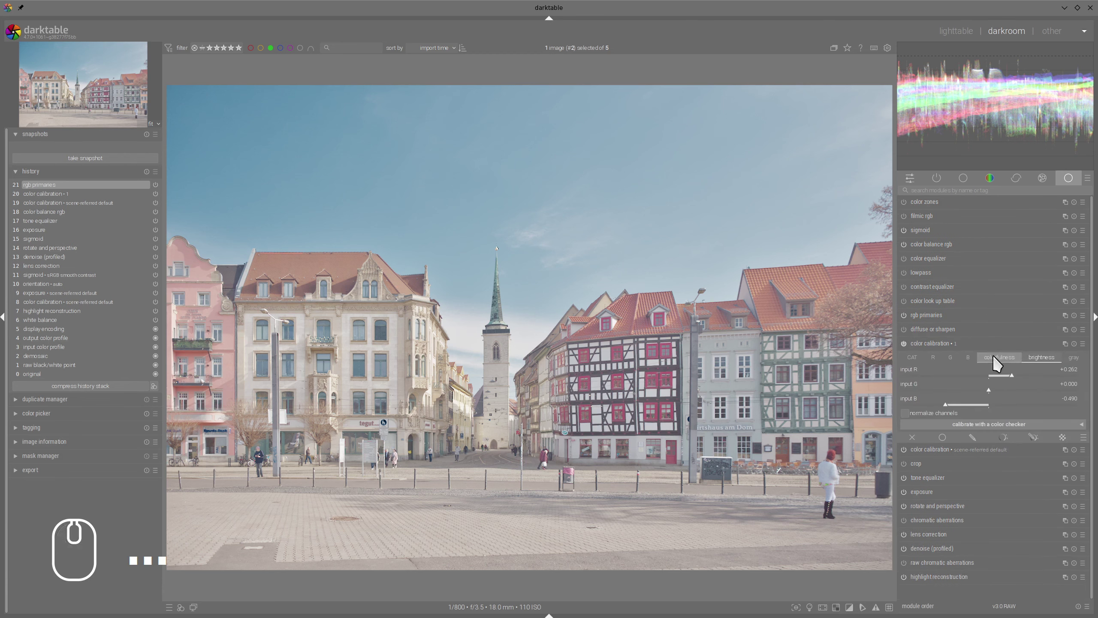
drag(989, 375, 974, 404)
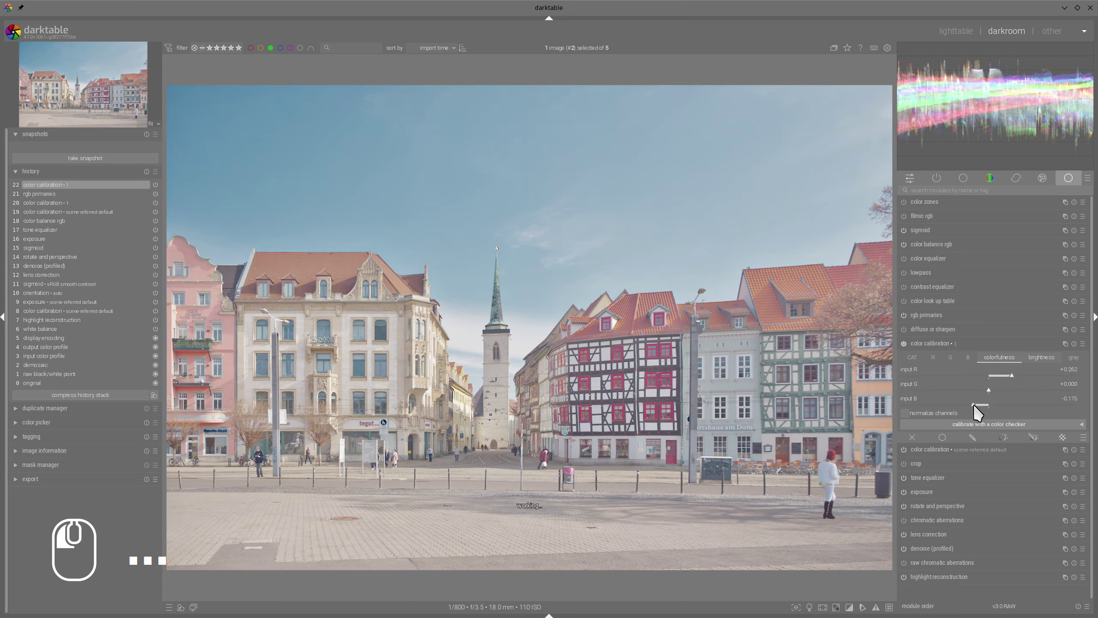
click(1045, 345)
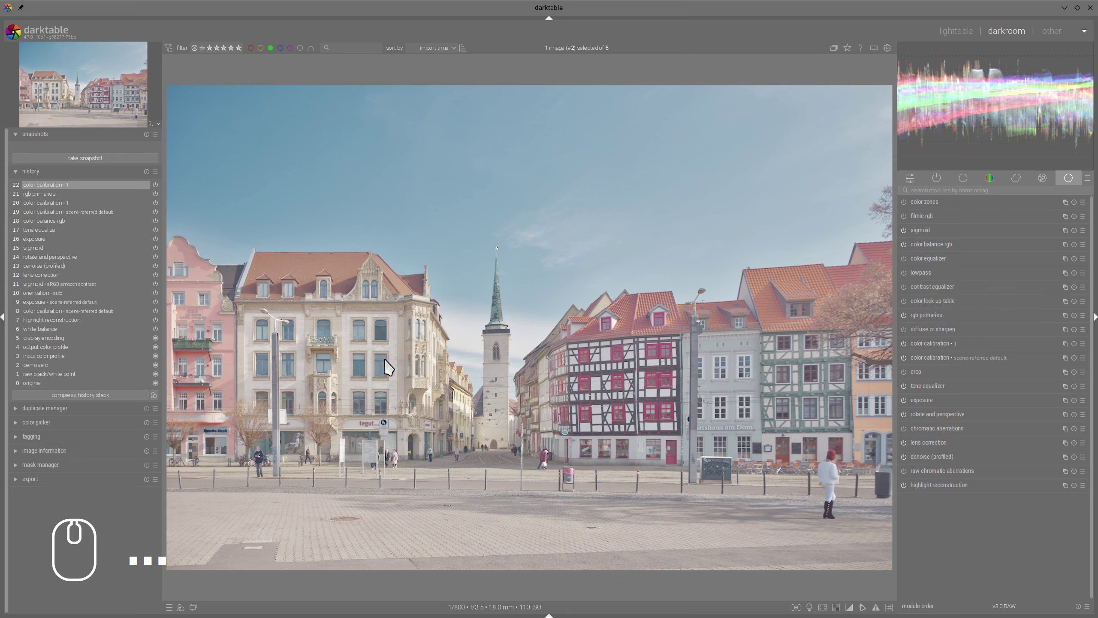
Set the sigmoid contrast to 1.068, the skew to +0.27 and the target white to about 95%
click(920, 230)
drag(922, 221, 1013, 237)
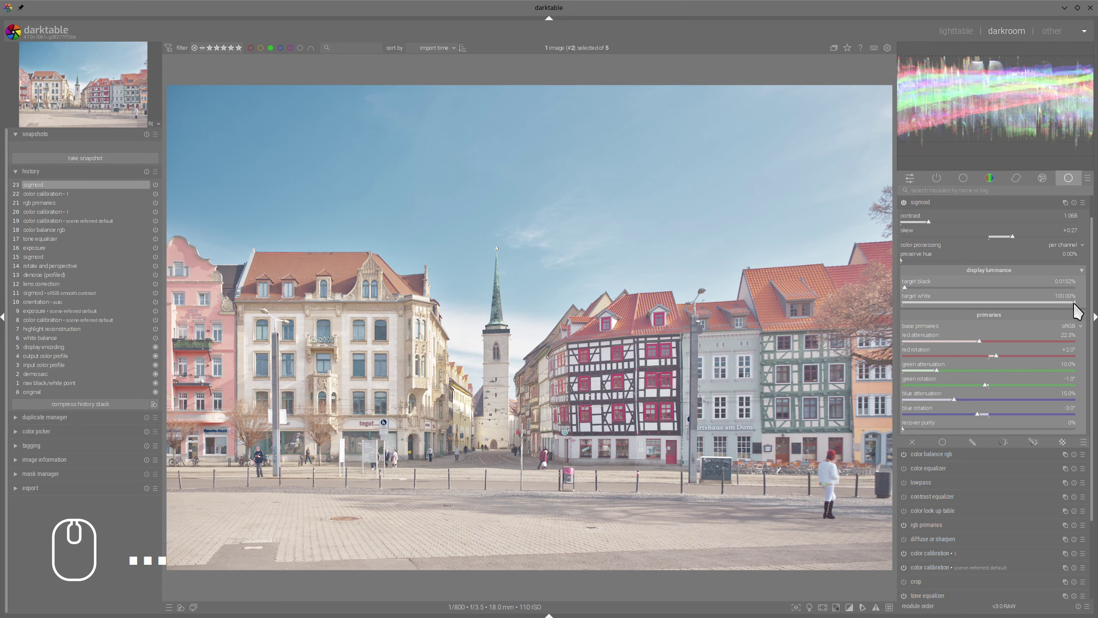
drag(1075, 304, 1060, 306)
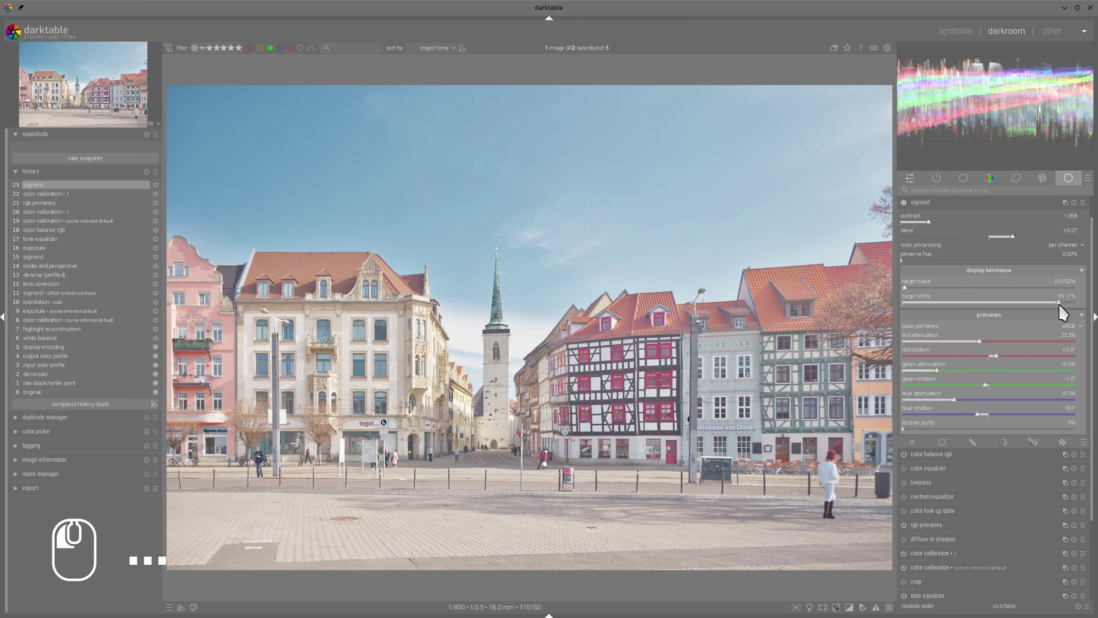
drag(1060, 305, 1062, 305)
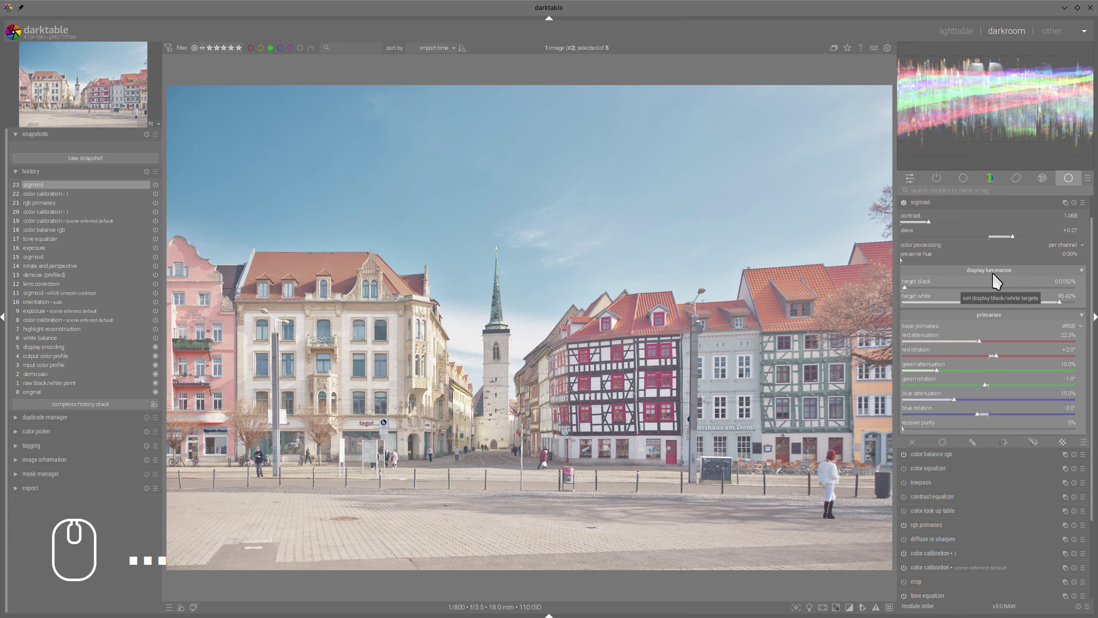
Apply the dehaze preset in the diffuse or sharpen module and check its effect on the buildings up close
click(927, 200)
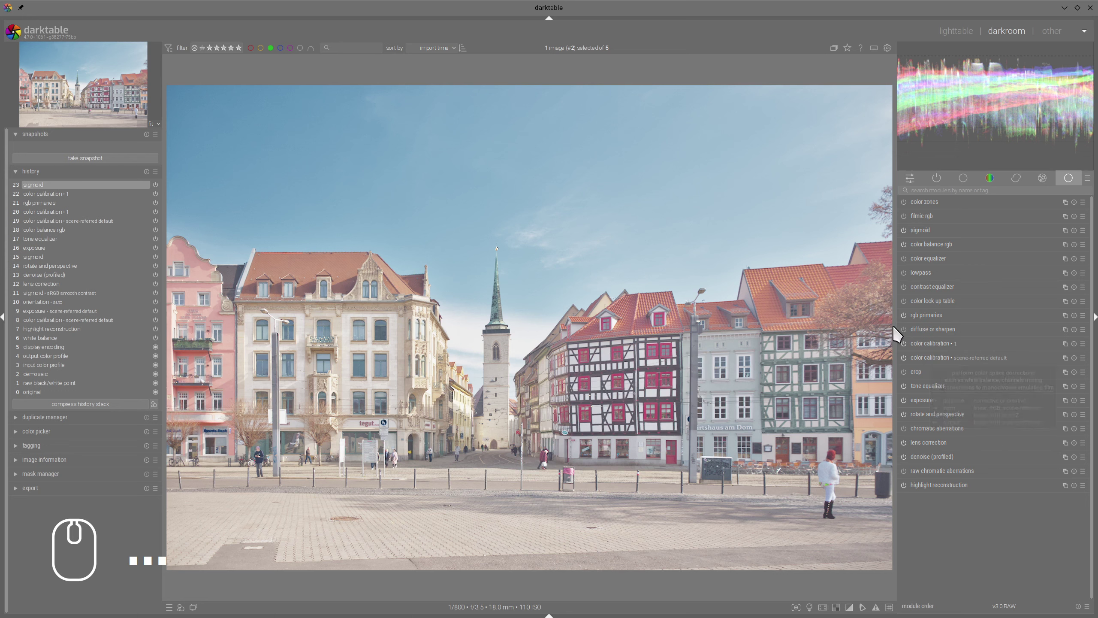
click(928, 327)
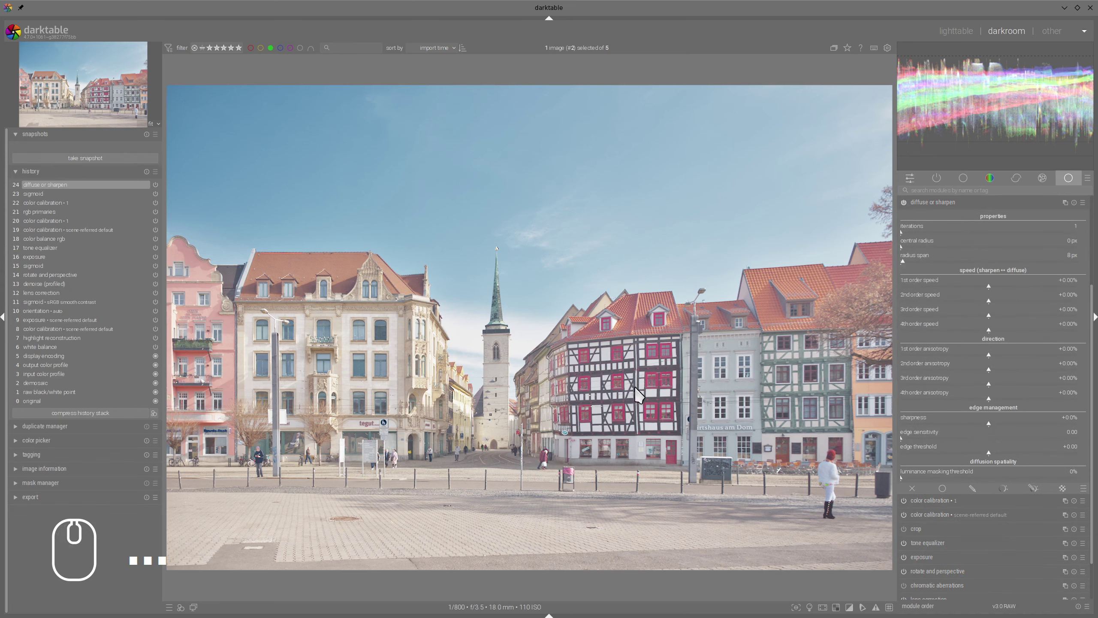
scroll(533, 405, up, 1)
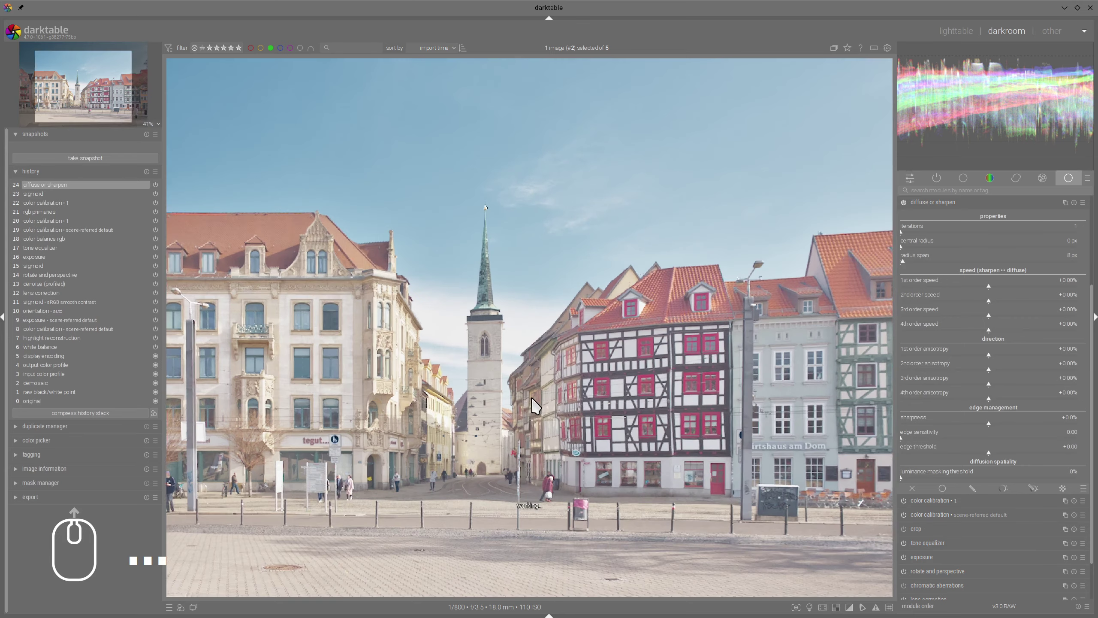
scroll(533, 400, up, 1)
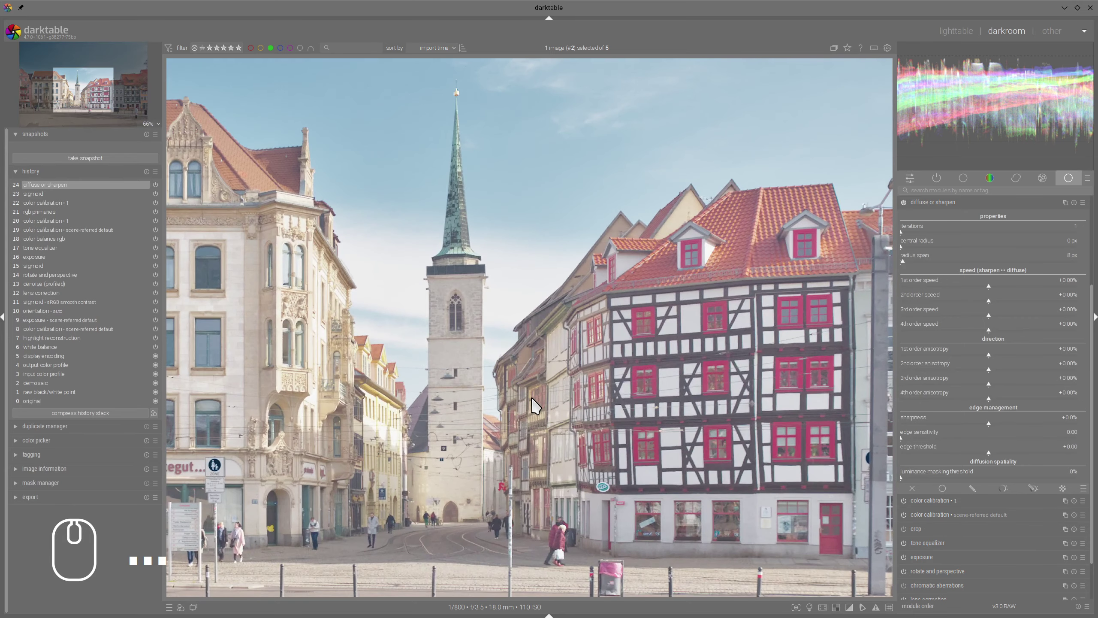
scroll(536, 405, down, 2)
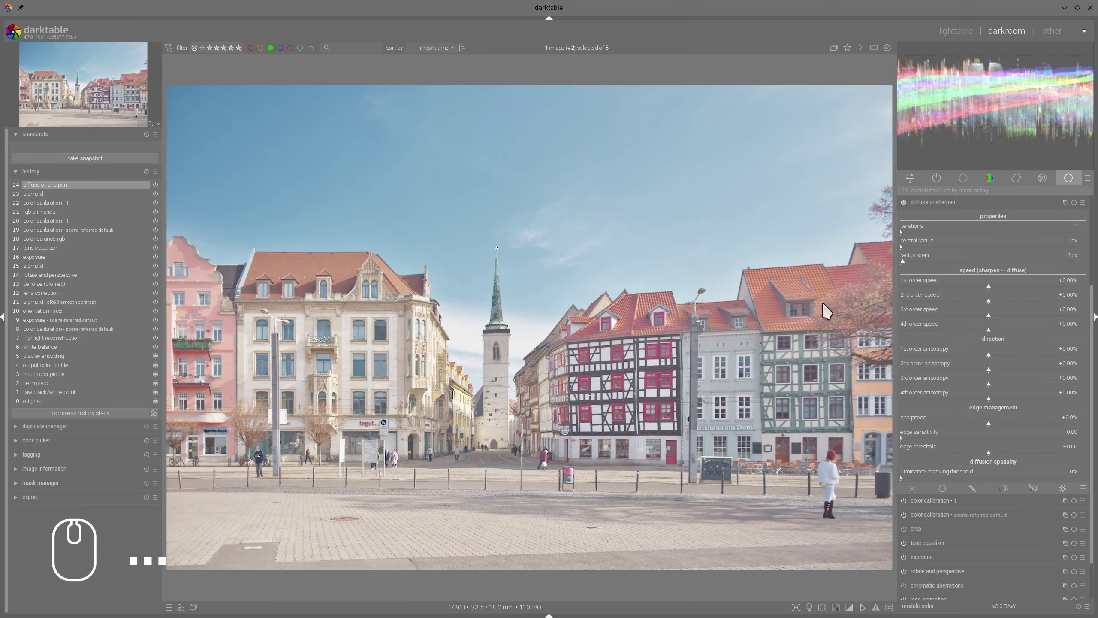
click(1083, 202)
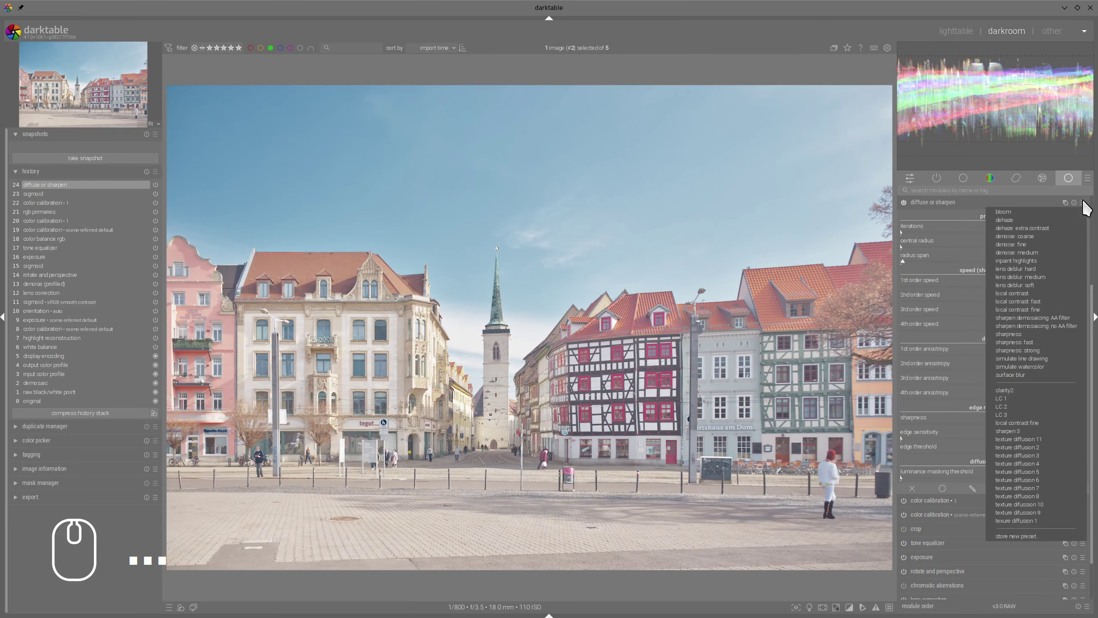
click(1010, 220)
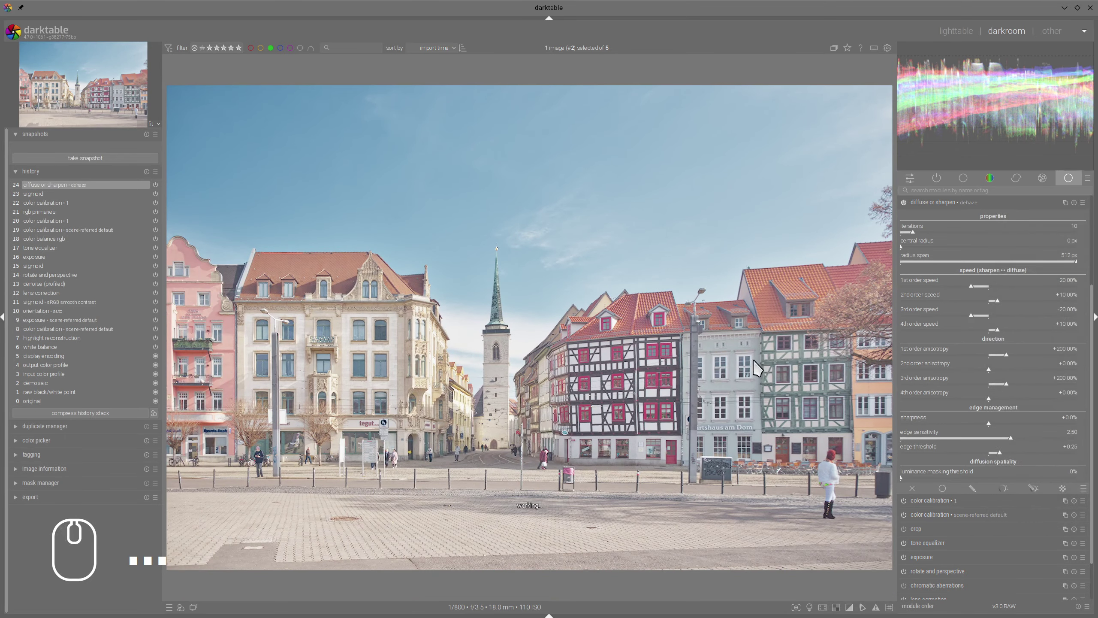
scroll(538, 457, up, 2)
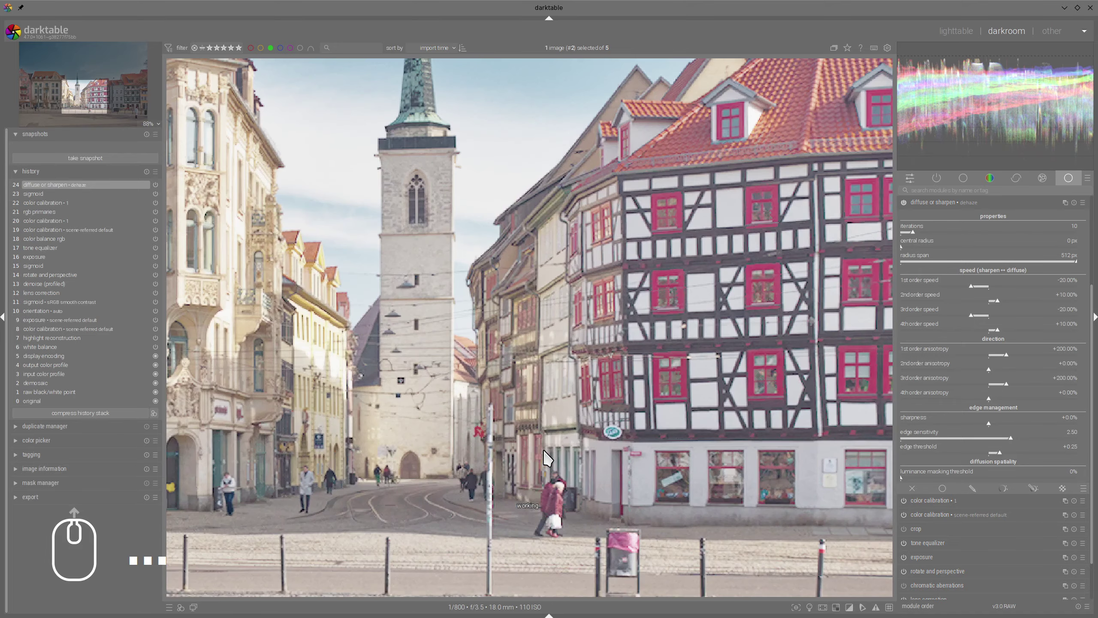
scroll(547, 456, down, 3)
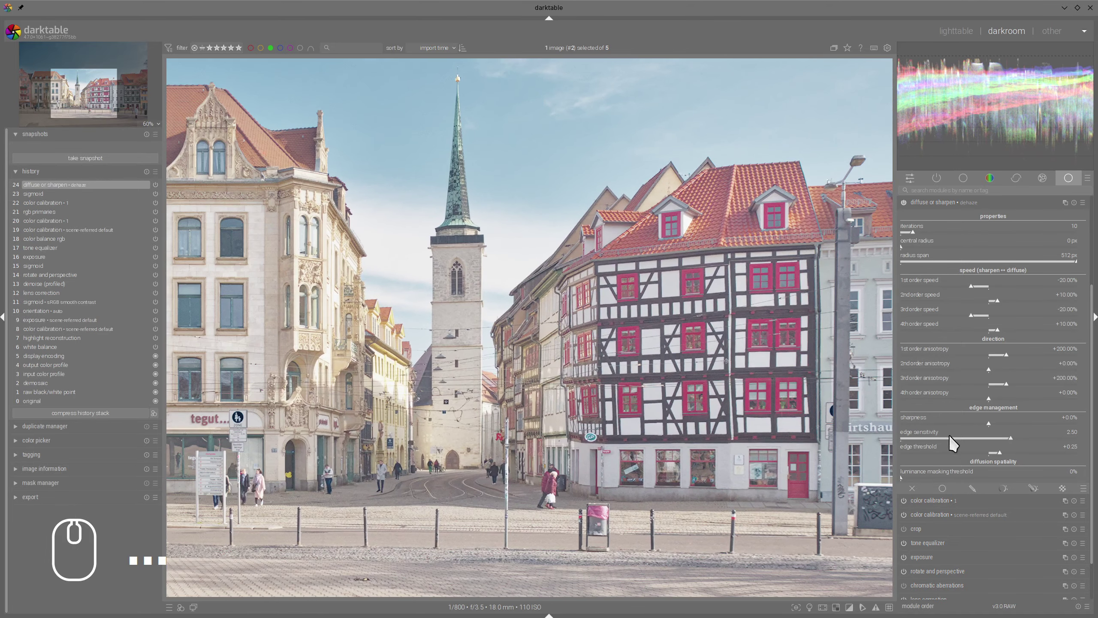
Lower the edge sensitivity of diffuse or sharpen to about 1.36 and check the whole photo
mouse_move(1011, 438)
mouse_down()
mouse_move(954, 450)
mouse_move(966, 444)
mouse_up()
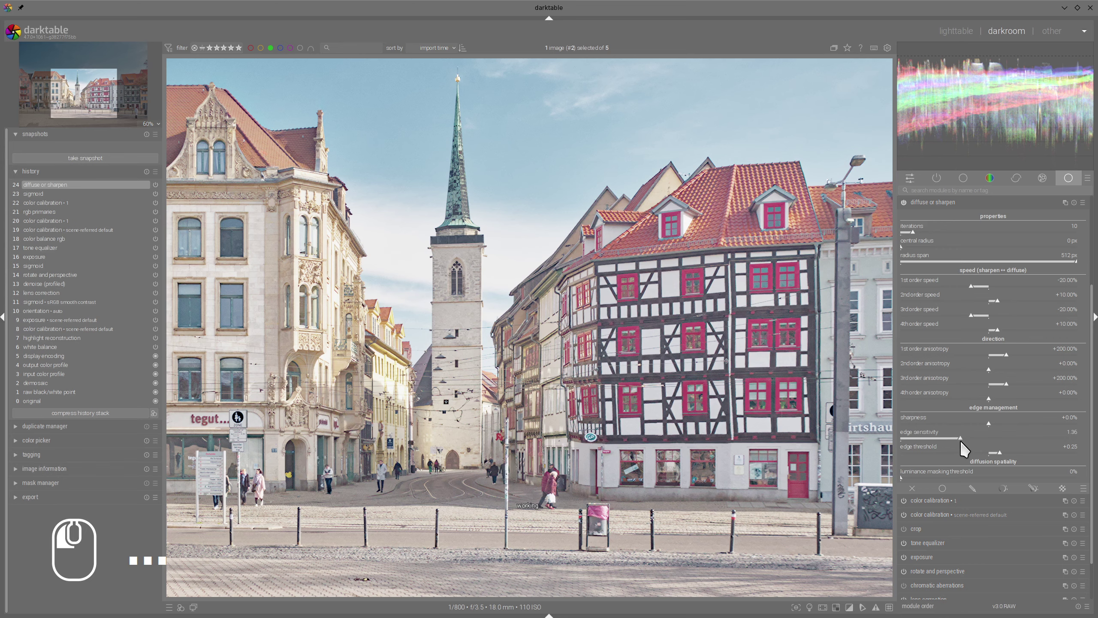
scroll(602, 400, down, 2)
scroll(601, 401, down, 1)
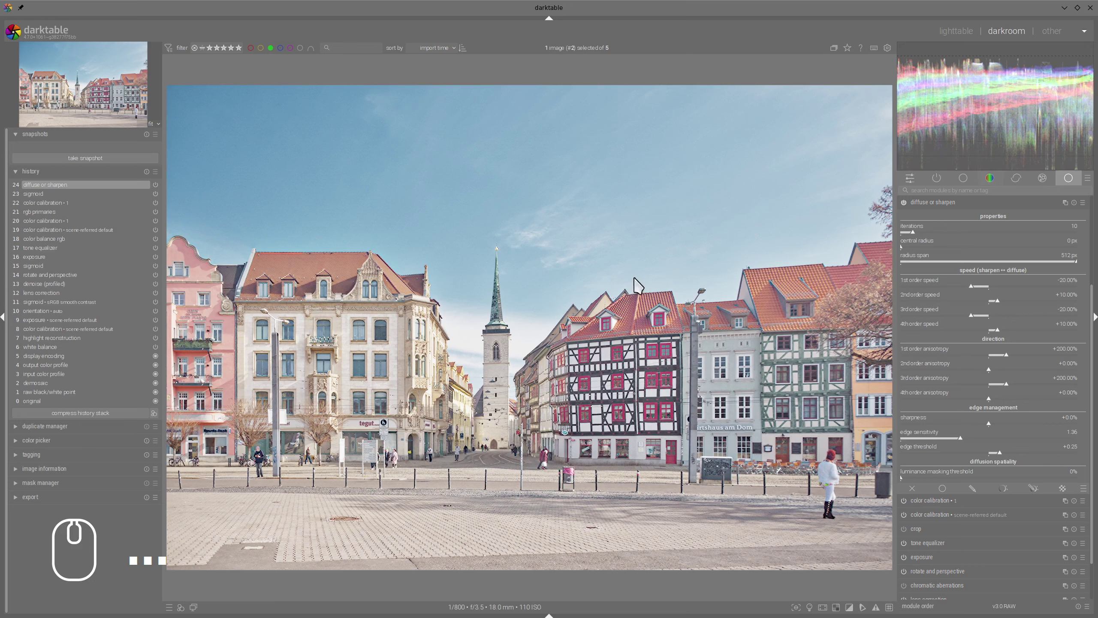
Add a drawn and parametric mask to diffuse or sharpen, raising the lower end of the gray input range slightly
click(1033, 487)
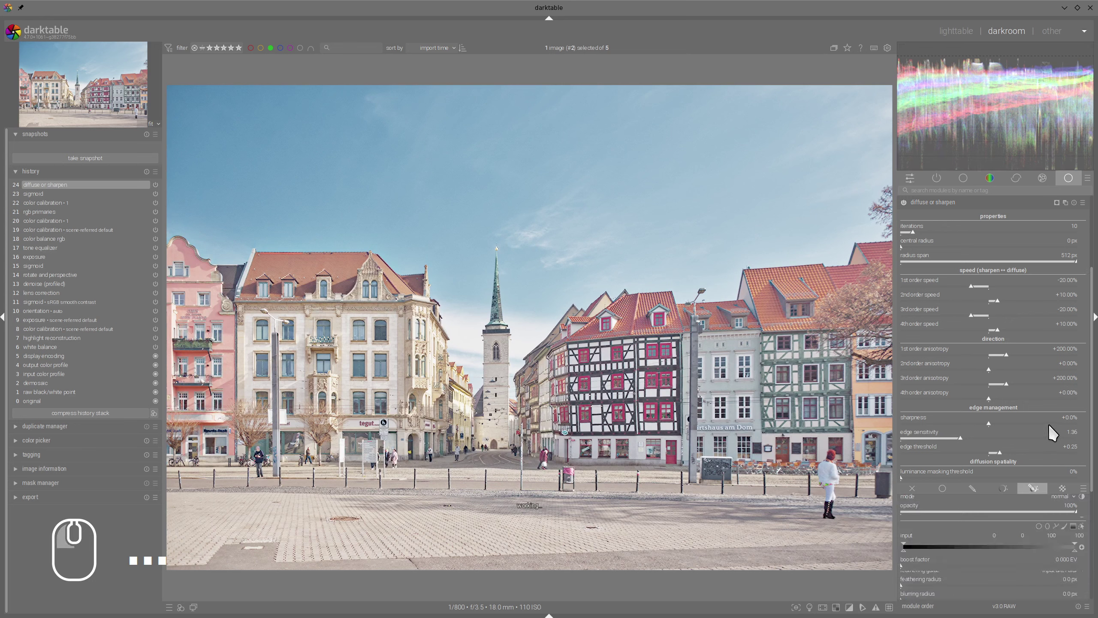
scroll(1031, 435, down, 3)
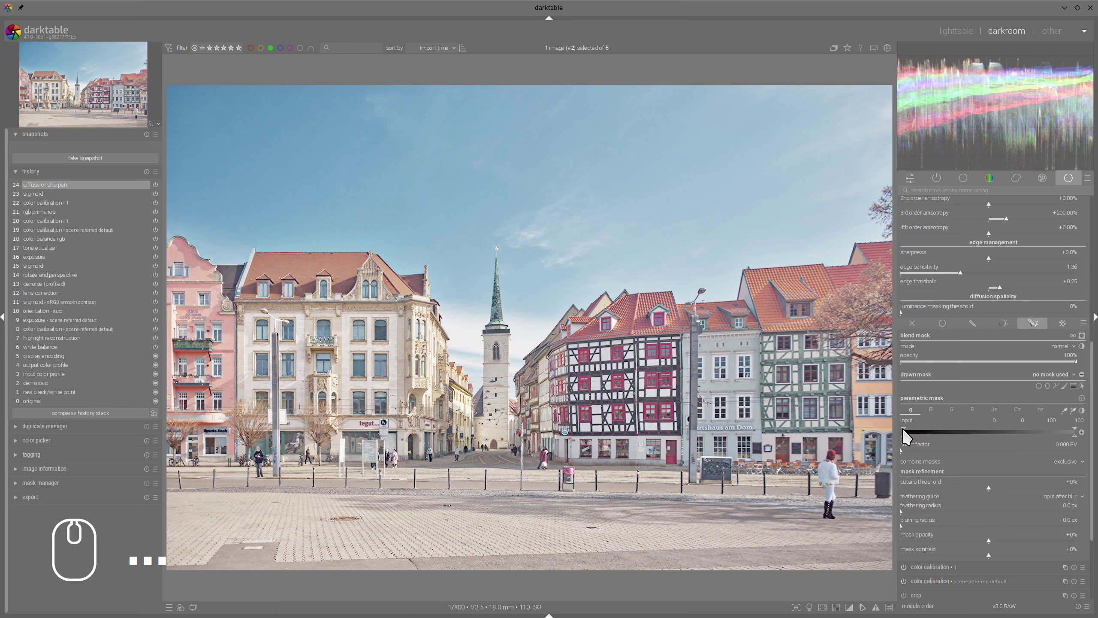
mouse_move(904, 430)
mouse_down()
mouse_move(940, 428)
mouse_move(916, 438)
mouse_up()
scroll(978, 427, up, 5)
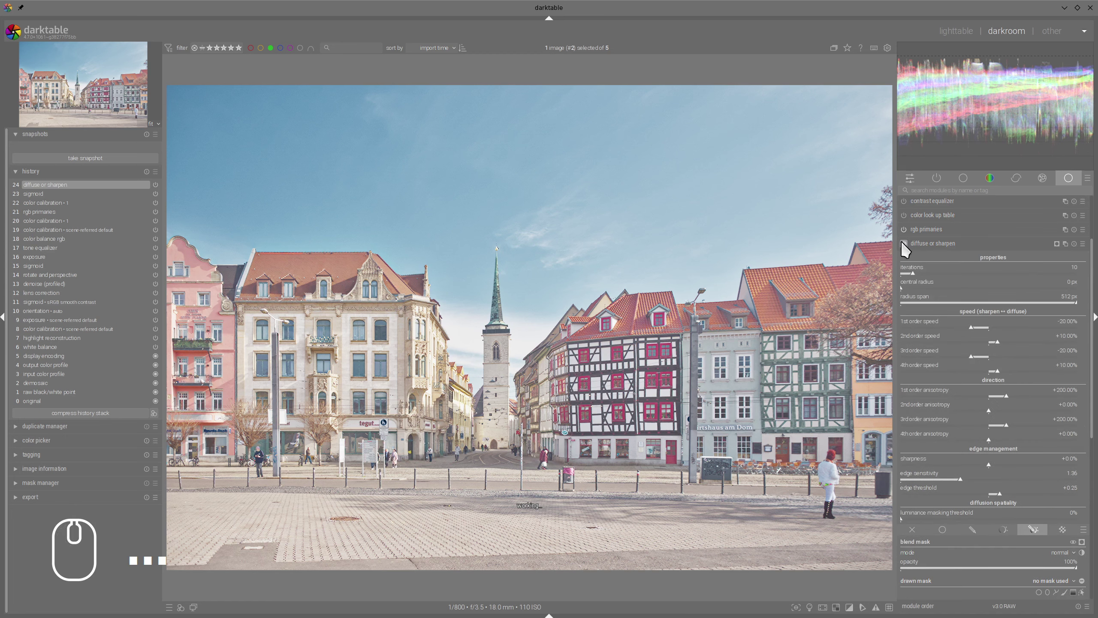
Compare the half-timbered house and church tower at 100% with diffuse or sharpen switched off and on
scroll(570, 413, up, 1)
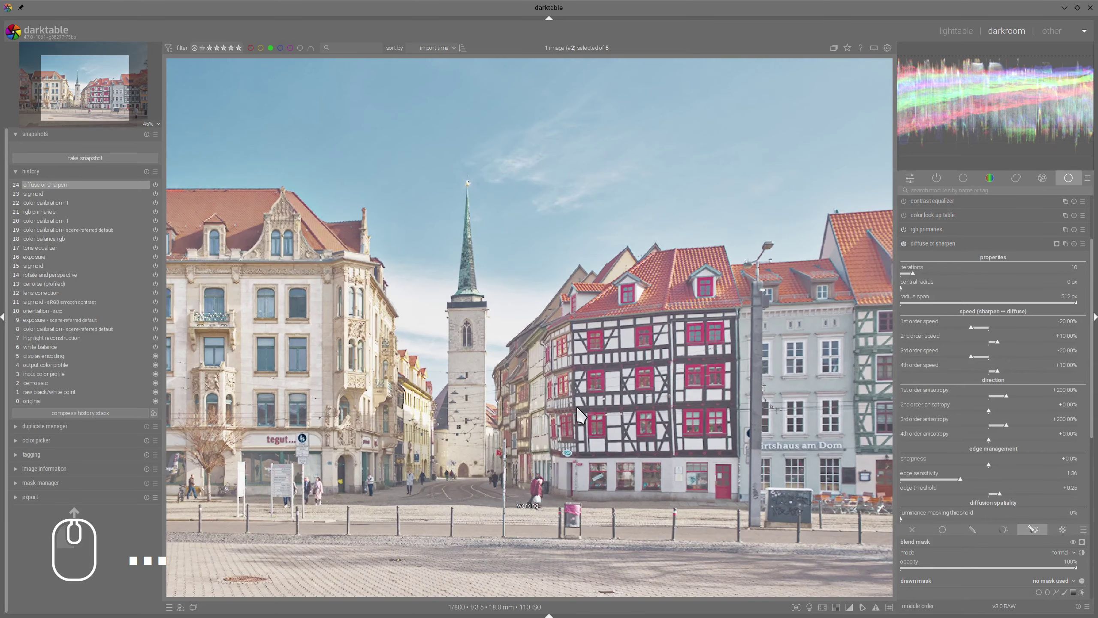
scroll(578, 409, up, 2)
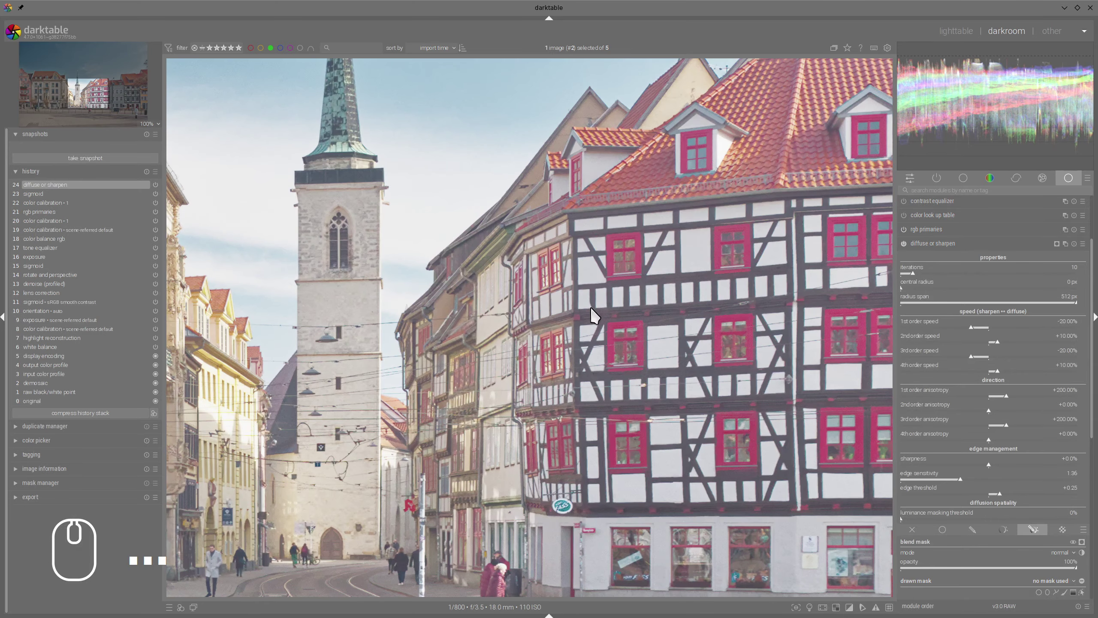
click(905, 241)
click(905, 241)
click(904, 241)
drag(645, 492, 844, 271)
click(904, 243)
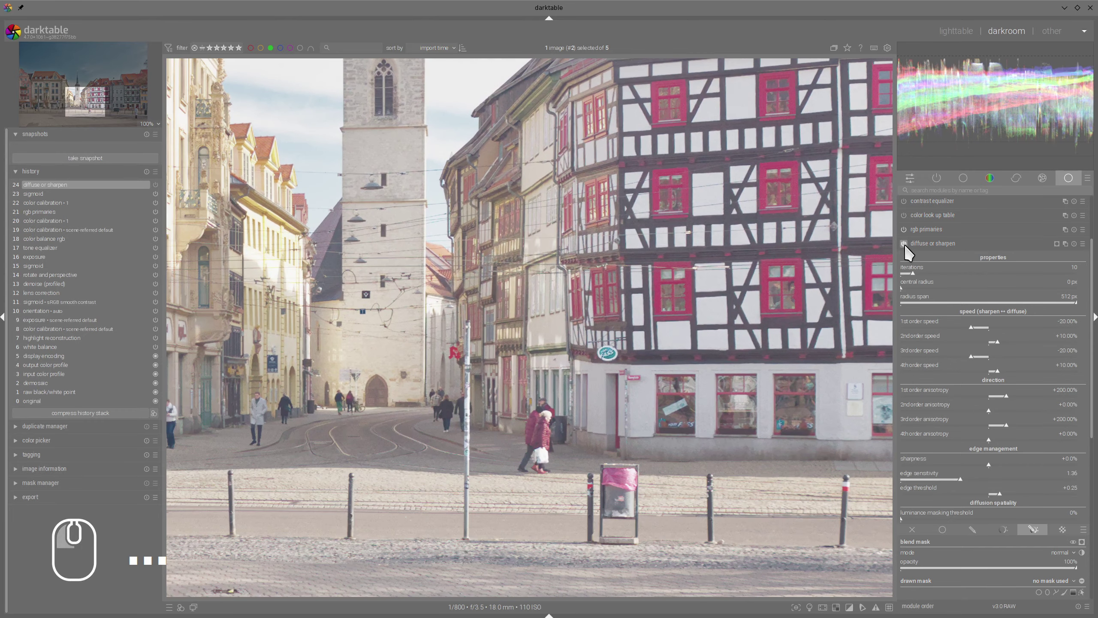
click(904, 243)
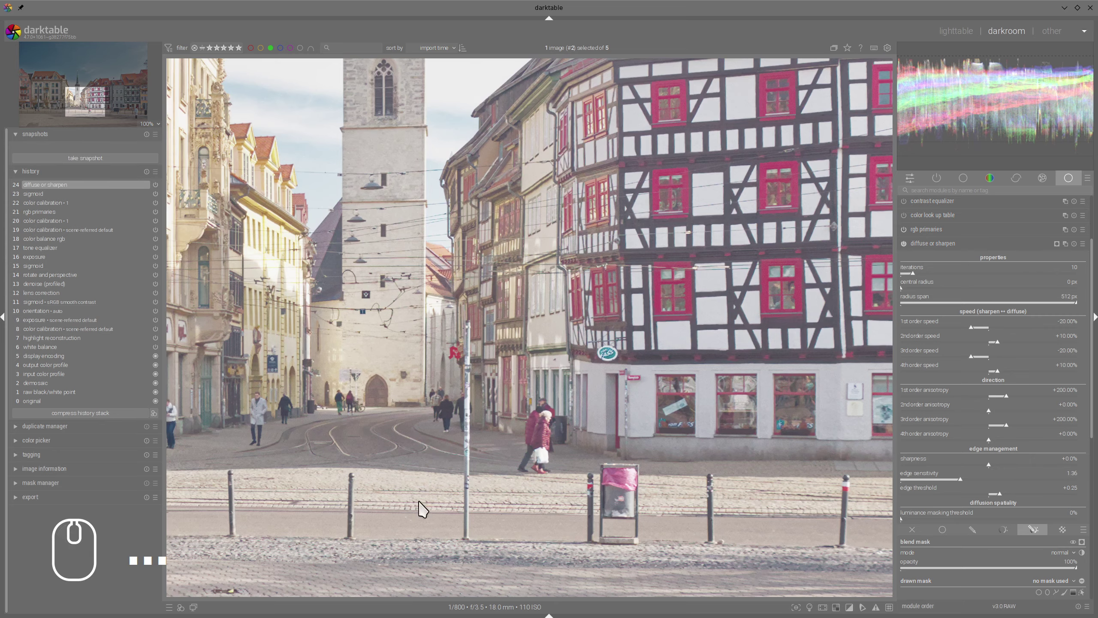
Compare the paving stones of the square at 100% with and without diffuse or sharpen, and return to the whole photo
drag(417, 508, 441, 274)
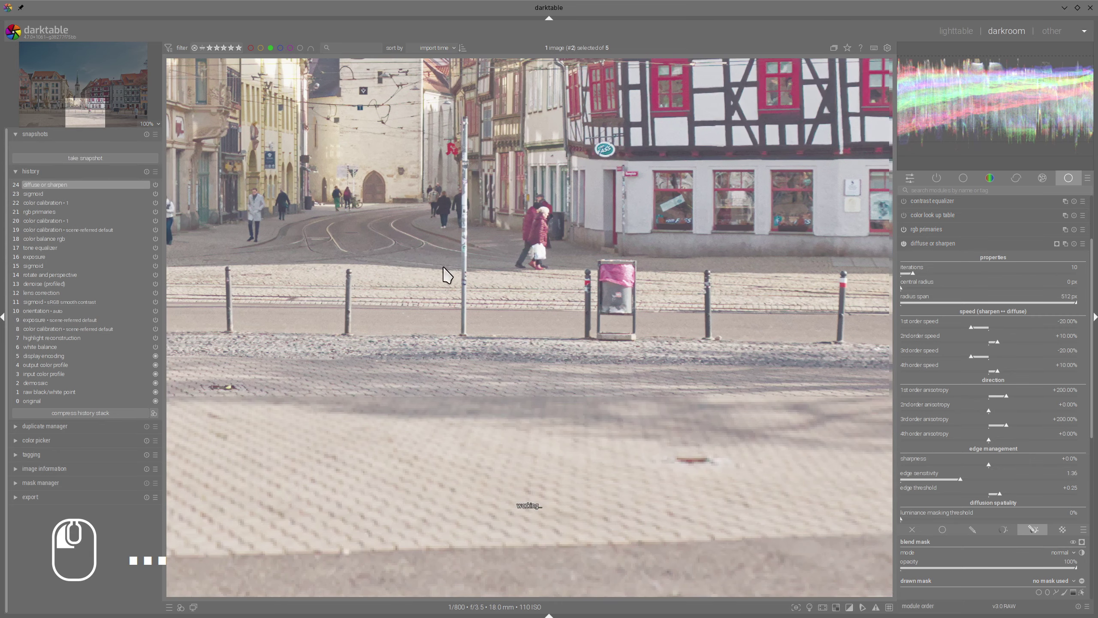
click(904, 243)
click(904, 244)
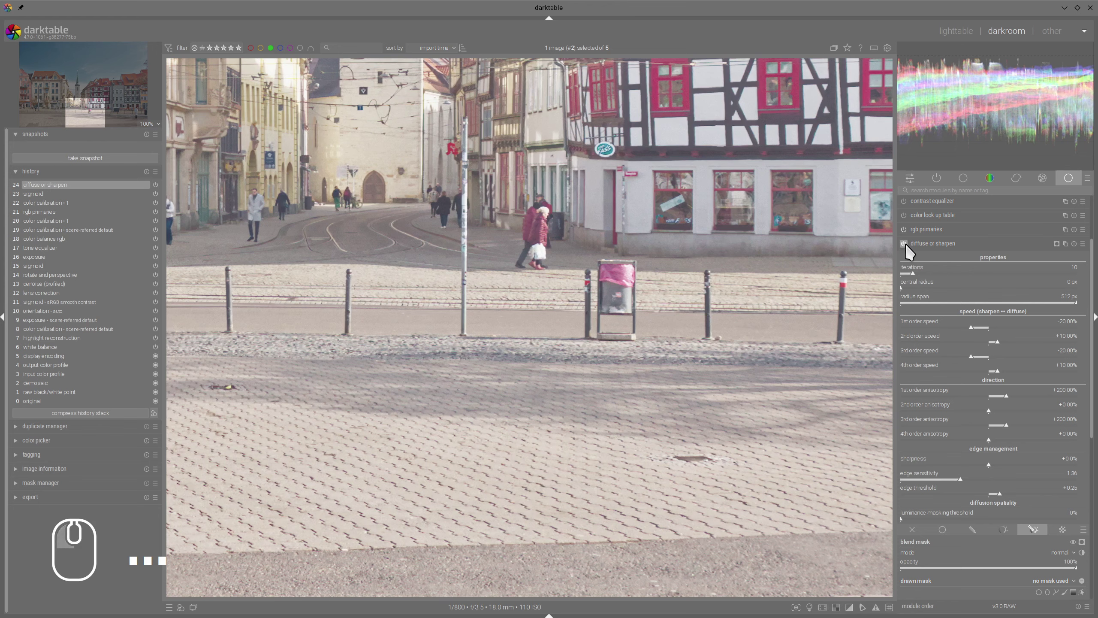
click(904, 243)
click(904, 243)
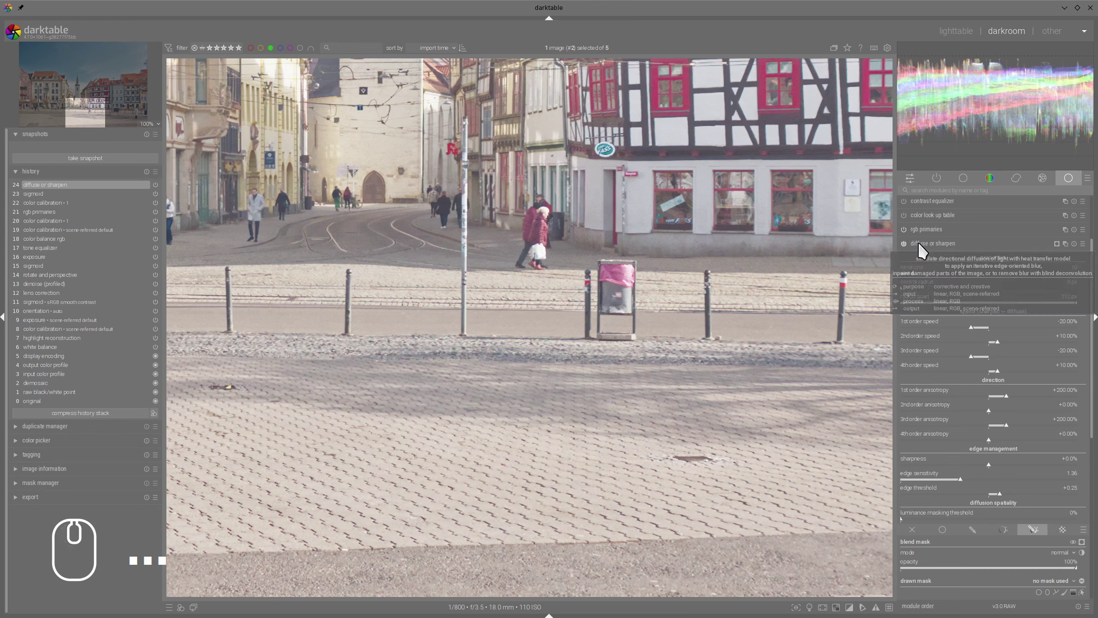
click(918, 244)
scroll(669, 329, down, 3)
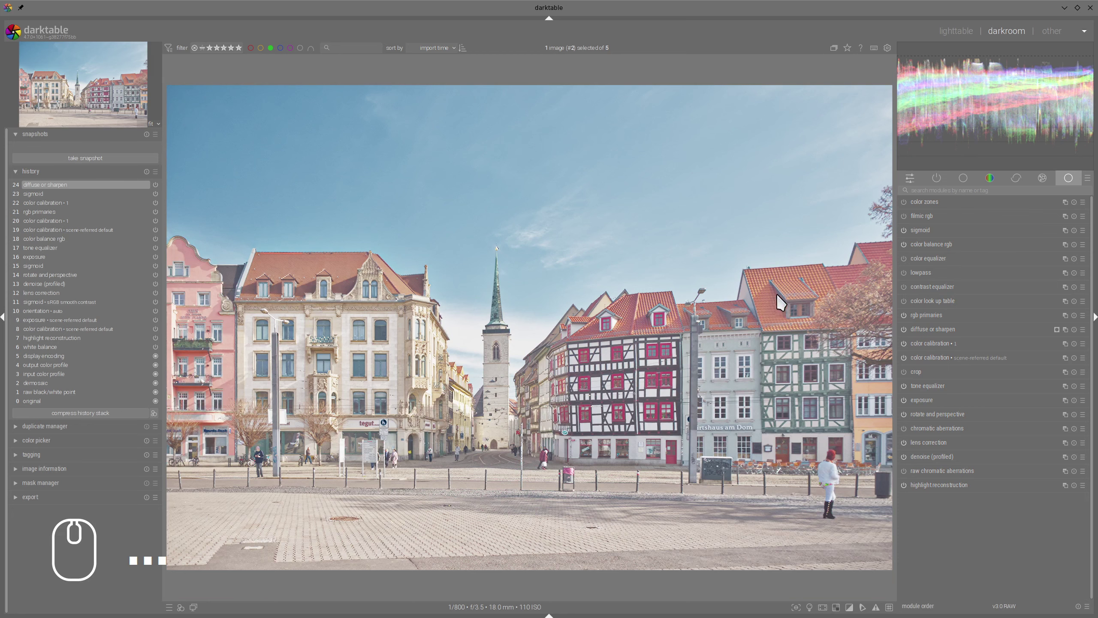
Turn on color assessment mode and examine the overall brightness and contrast of the photo
click(810, 607)
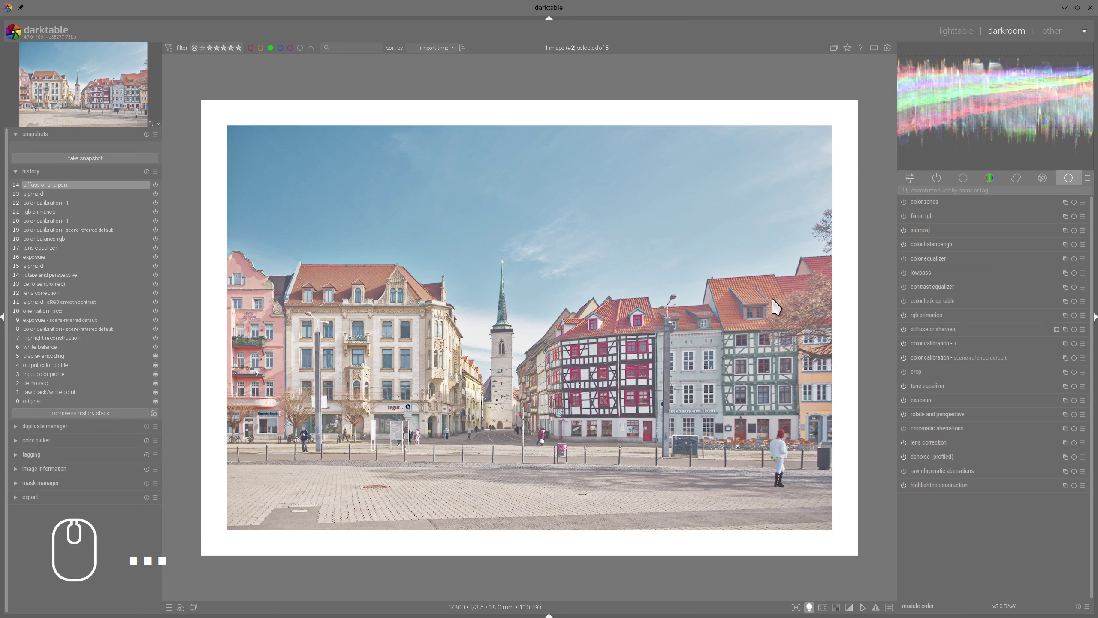
scroll(469, 411, up, 1)
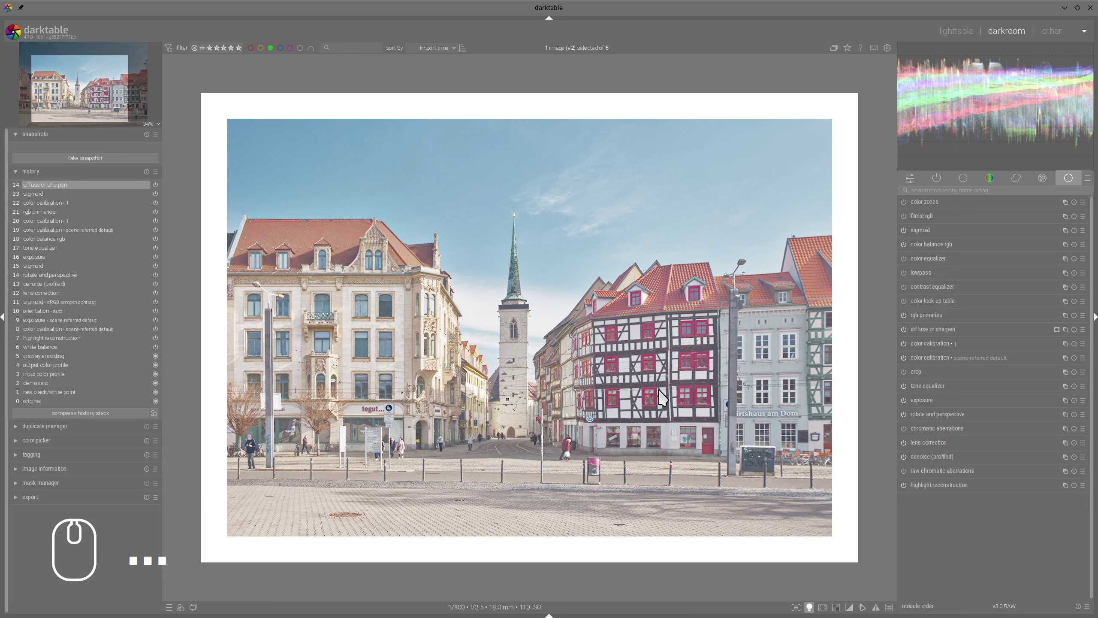
scroll(578, 374, down, 1)
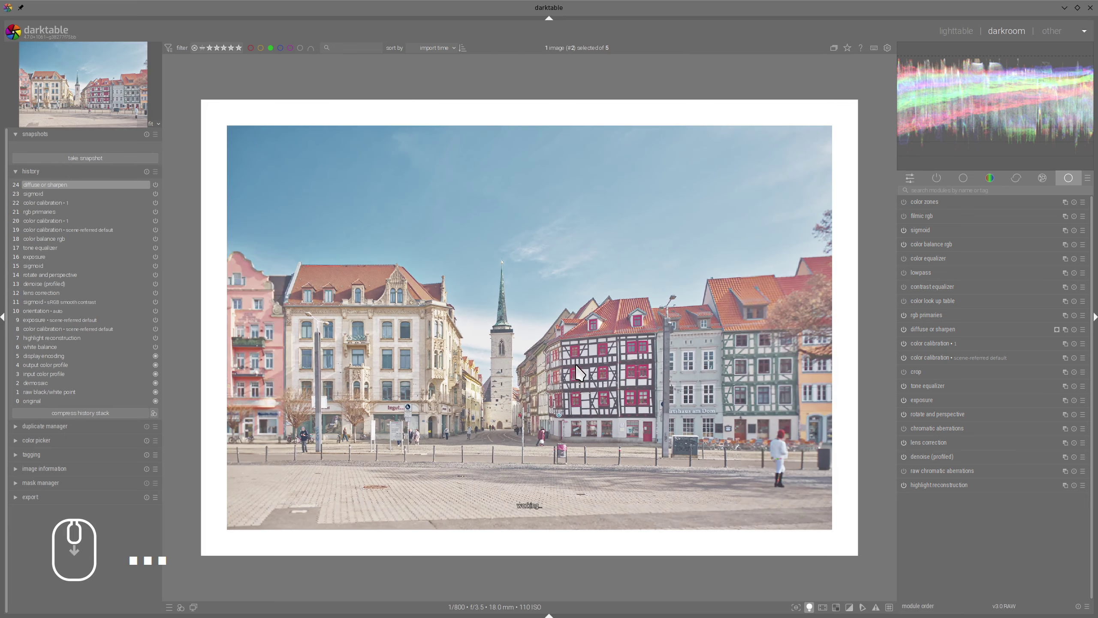
mouse_move(909, 58)
mouse_down()
mouse_move(1075, 63)
mouse_move(1095, 136)
mouse_move(948, 134)
mouse_move(939, 58)
mouse_up()
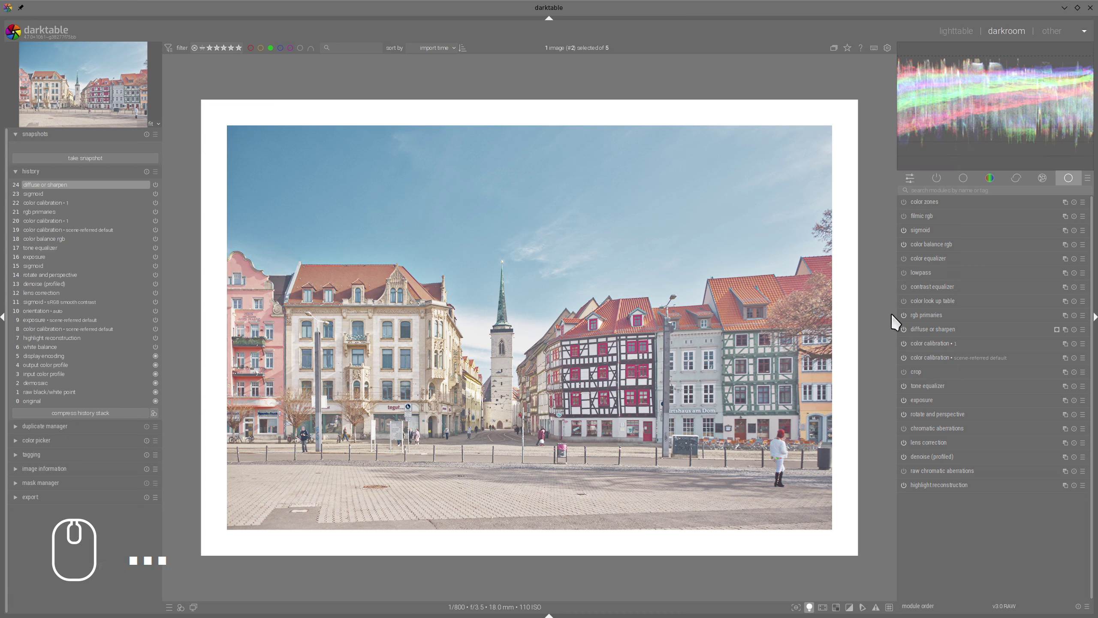
In rgb primaries, set the tint hue to about +6.1° and the tint purity to about 3.6%, comparing the module off and on
click(928, 316)
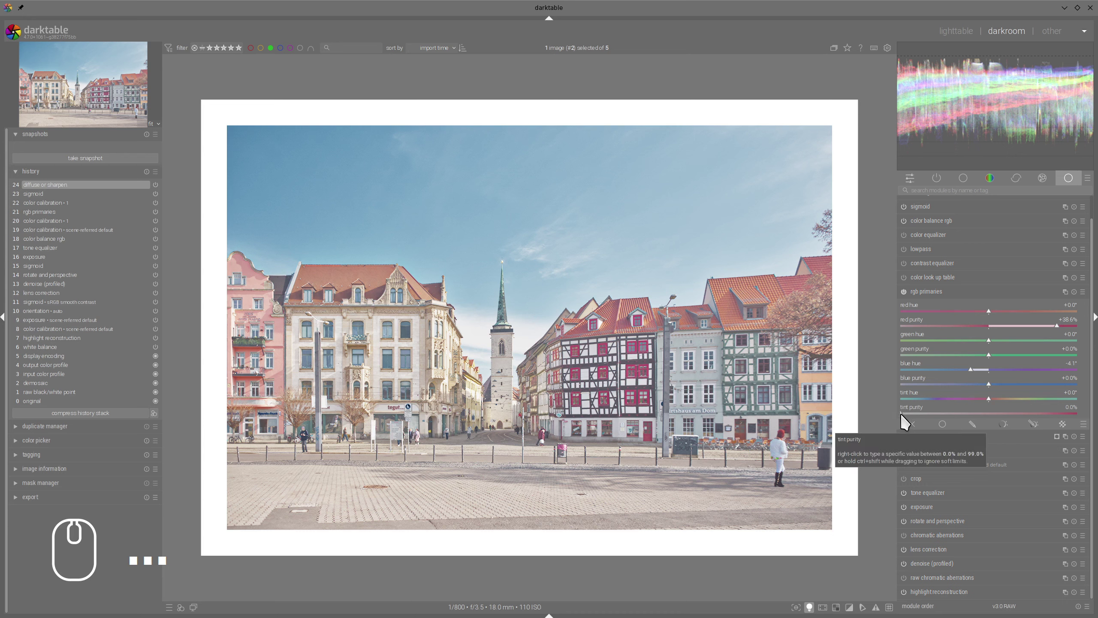
drag(901, 413, 923, 412)
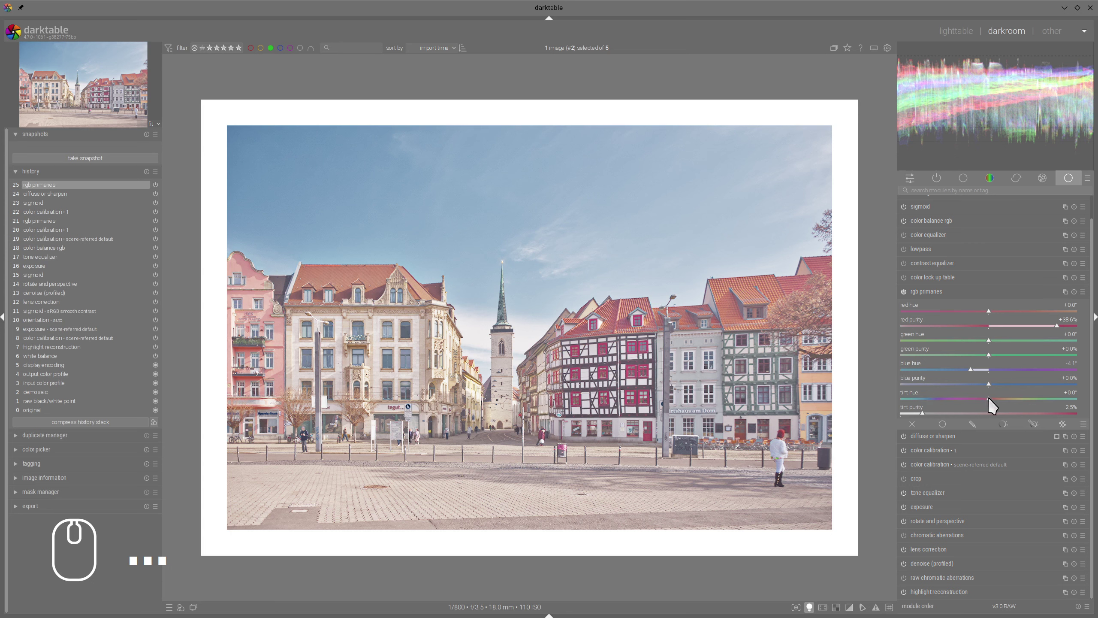
drag(990, 399, 994, 398)
drag(923, 411, 952, 413)
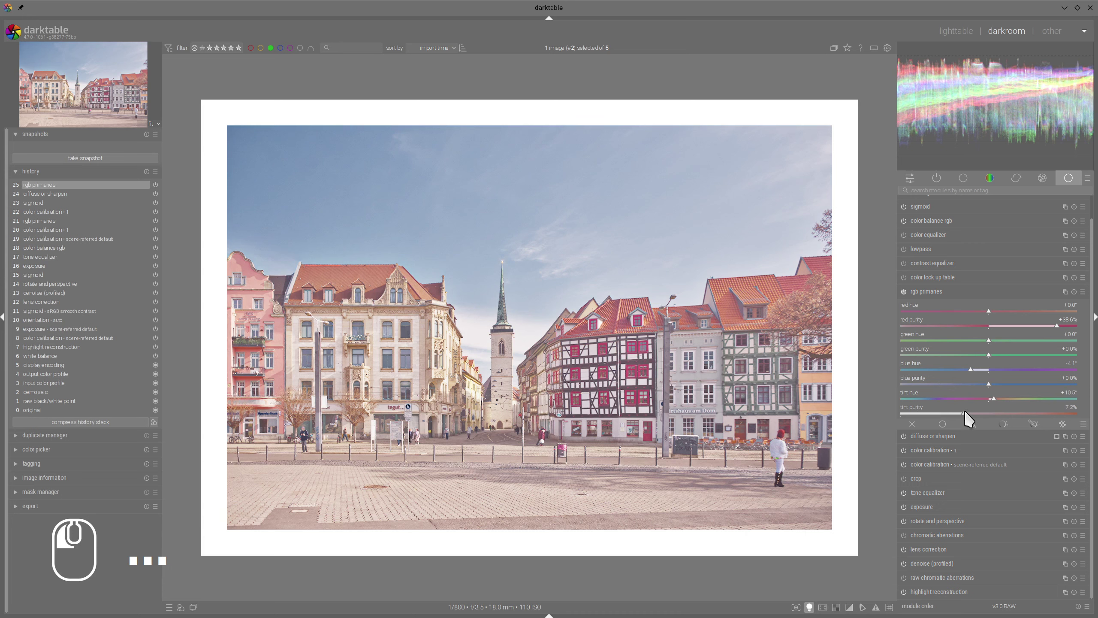
mouse_move(965, 410)
mouse_down()
mouse_move(983, 397)
mouse_move(950, 401)
mouse_move(984, 402)
mouse_up()
drag(981, 401, 933, 419)
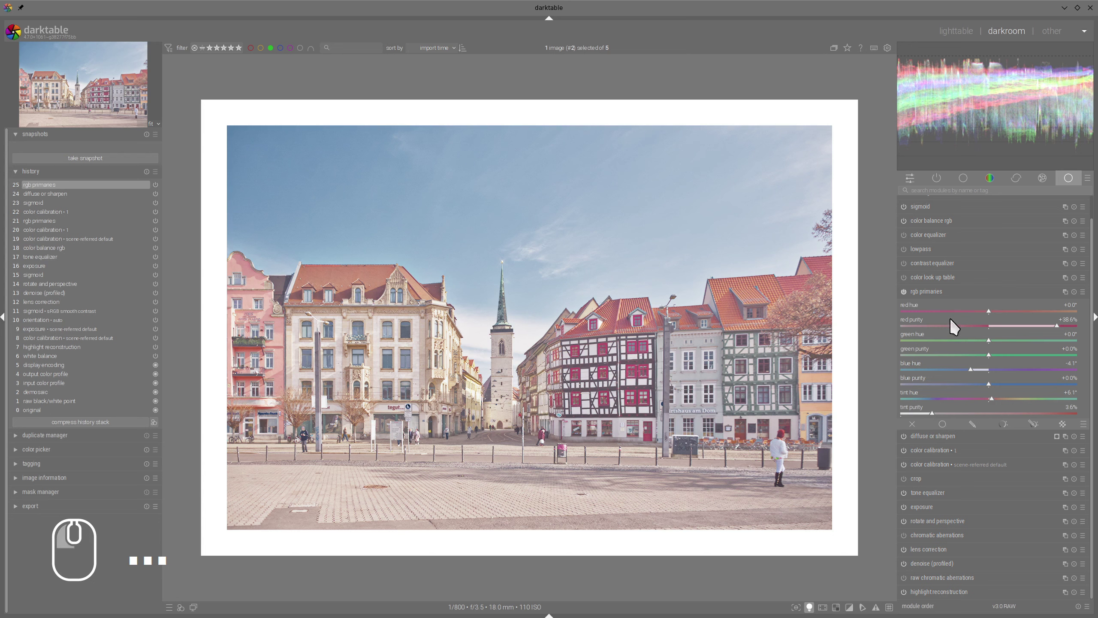
click(904, 292)
click(904, 293)
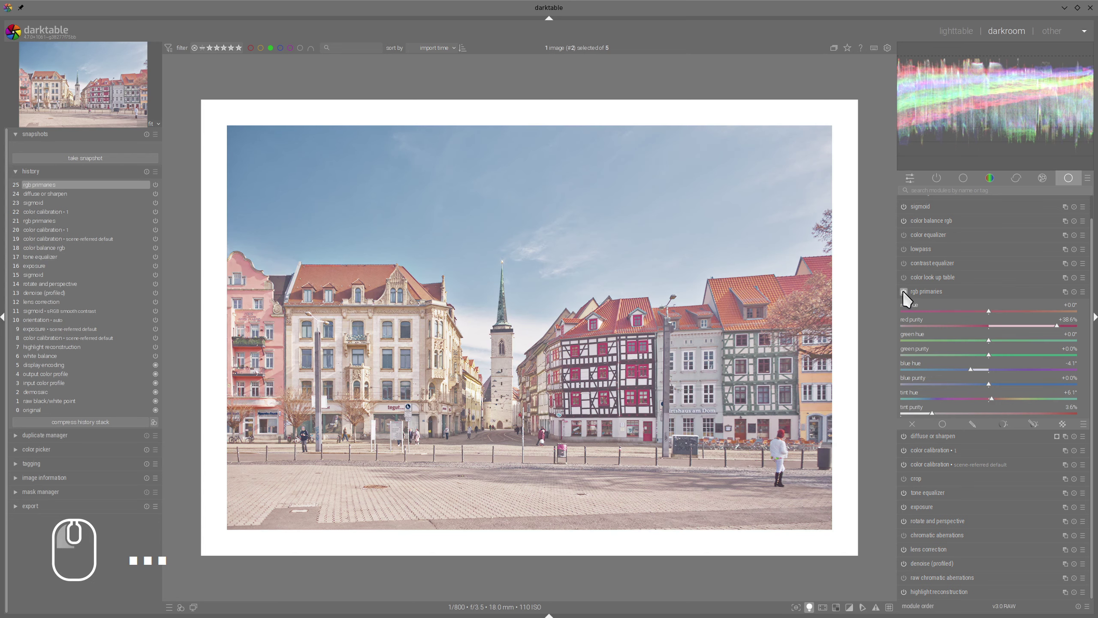
click(924, 288)
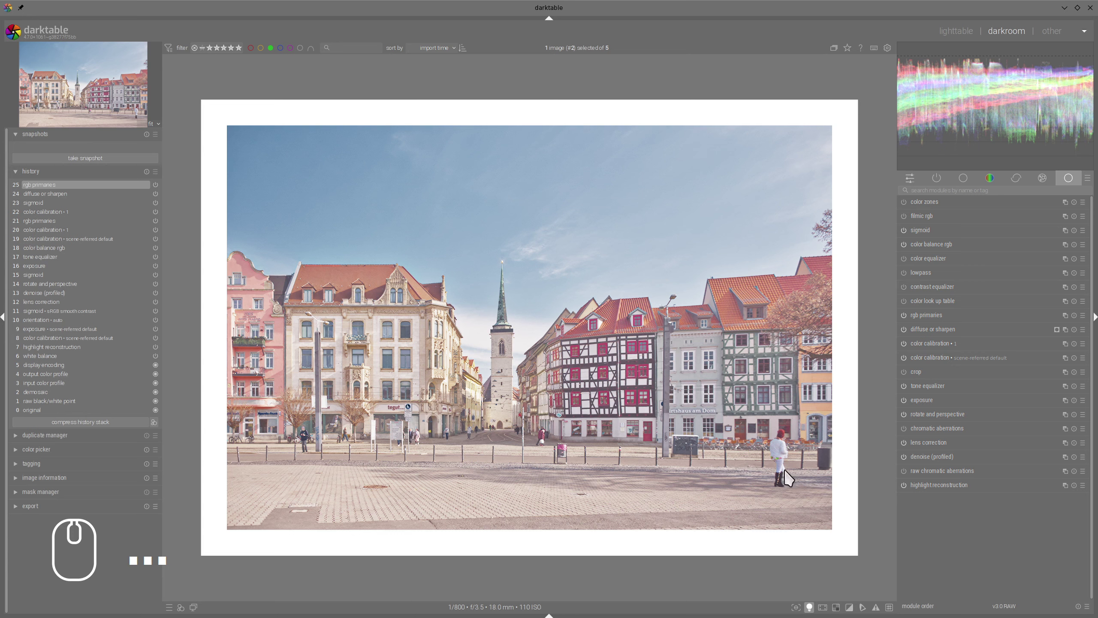
In color balance rgb, set highlights saturation to about -18% and midtones saturation to about +9%, reduce shadows saturation and raise global vibrance
click(919, 244)
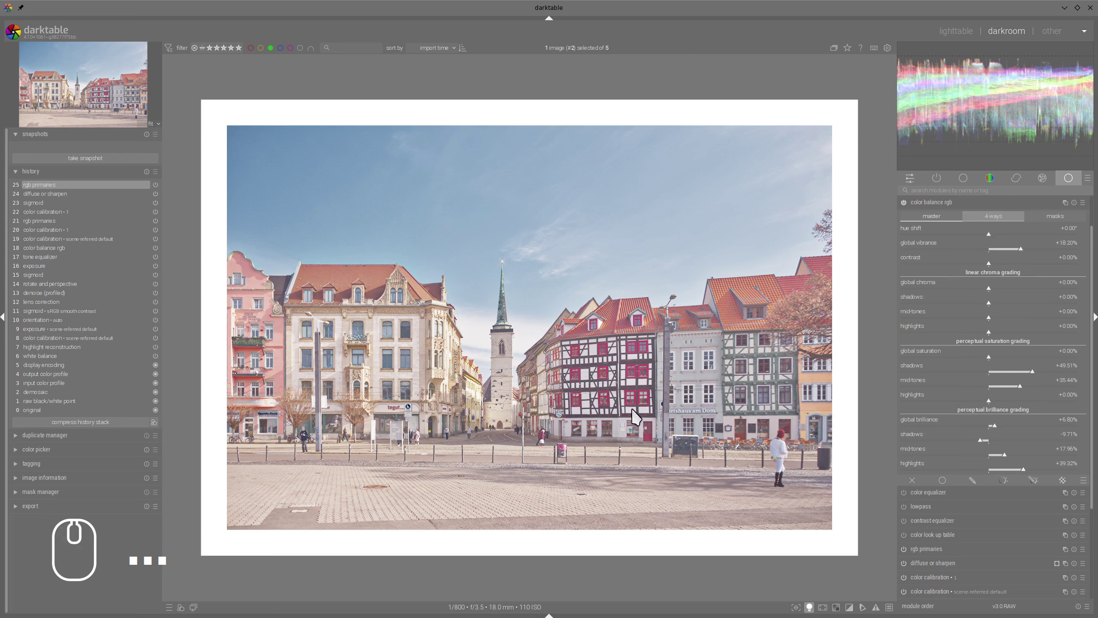
mouse_move(987, 401)
mouse_down()
mouse_move(964, 404)
mouse_move(999, 383)
mouse_up()
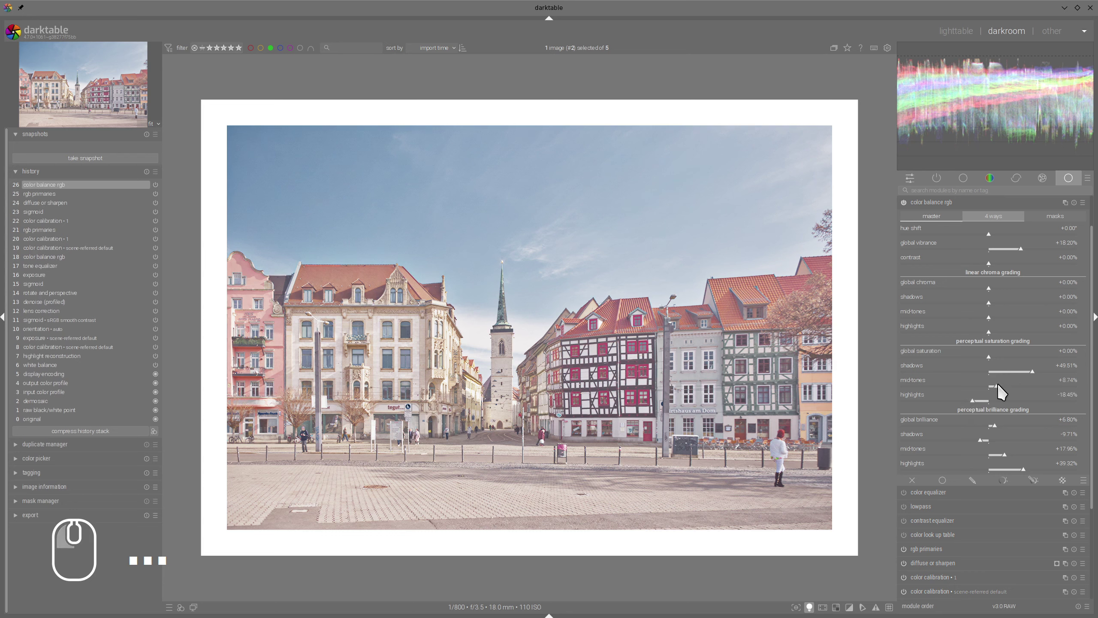
drag(1030, 369, 1012, 368)
mouse_move(1022, 246)
mouse_down()
mouse_move(1048, 244)
mouse_move(933, 245)
mouse_move(1040, 248)
mouse_up()
click(924, 203)
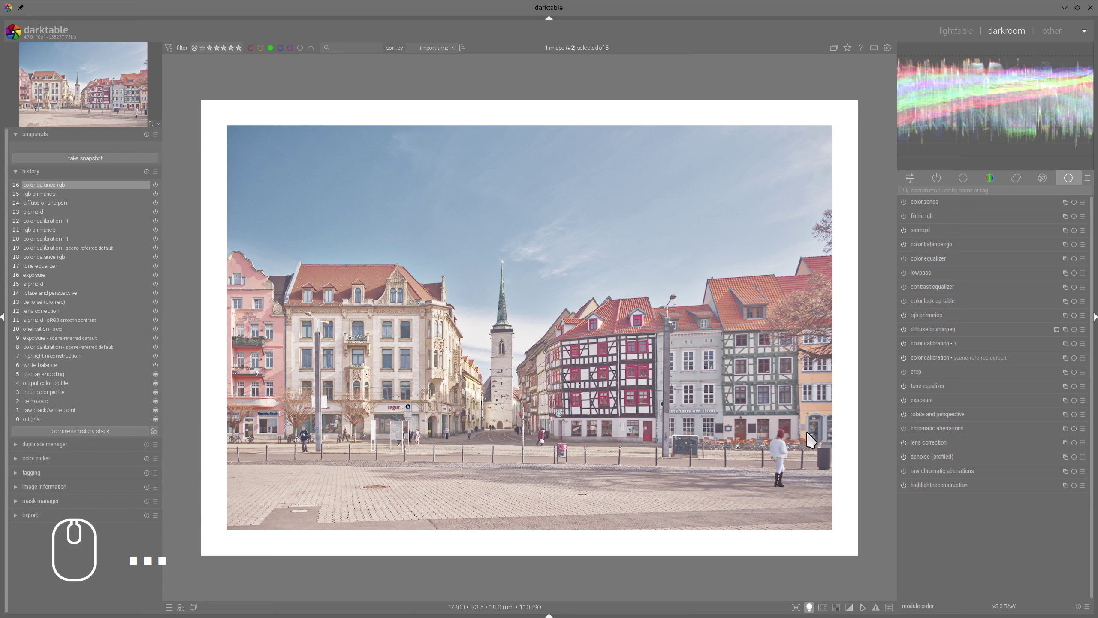
In color balance rgb, set shadows saturation to about +15% and midtones saturation to about +0.5%, comparing the photo without and with color assessment
click(932, 244)
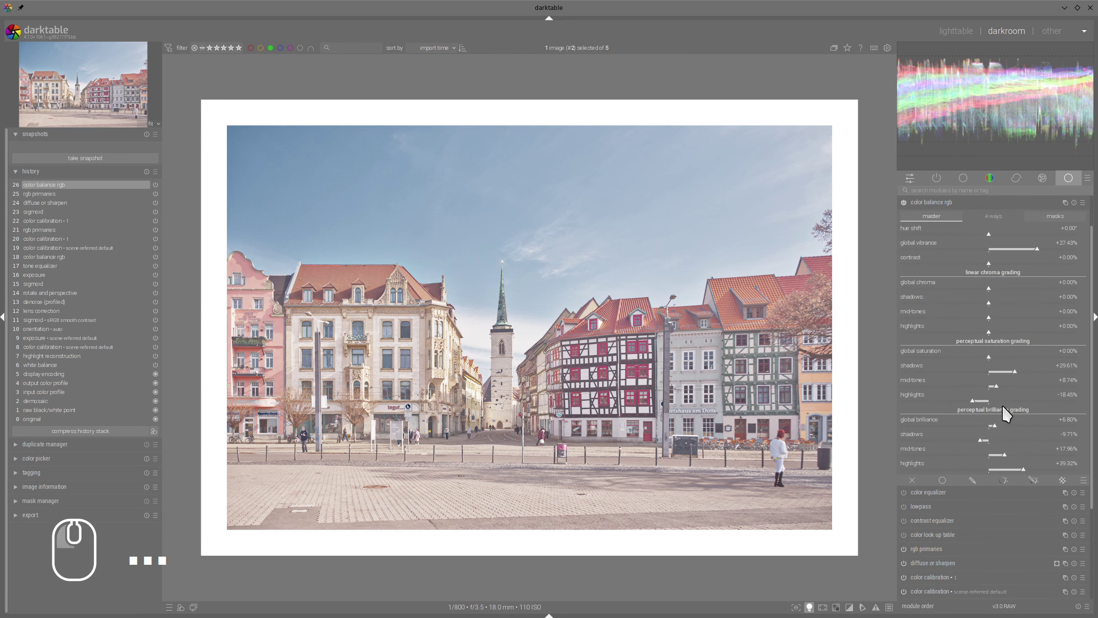
drag(990, 383, 1004, 372)
click(939, 201)
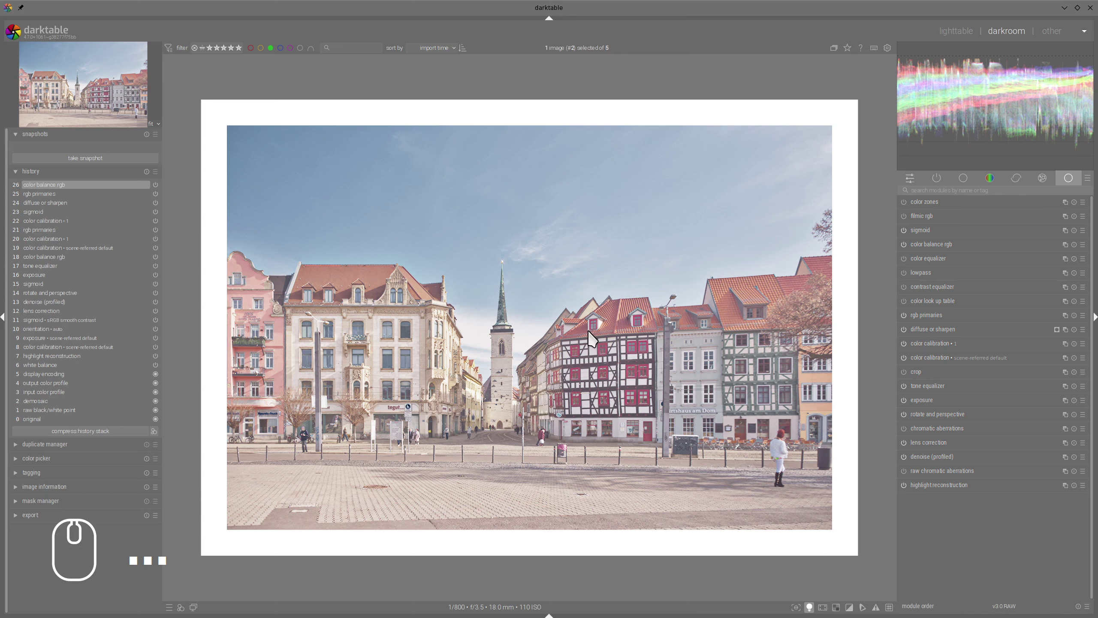
click(809, 606)
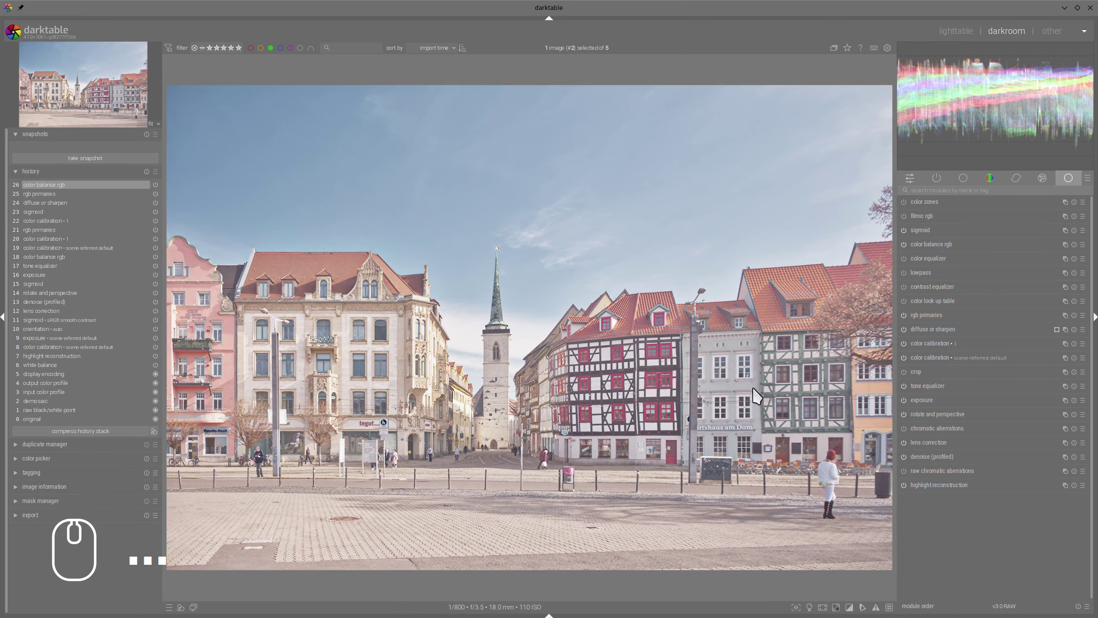
click(809, 607)
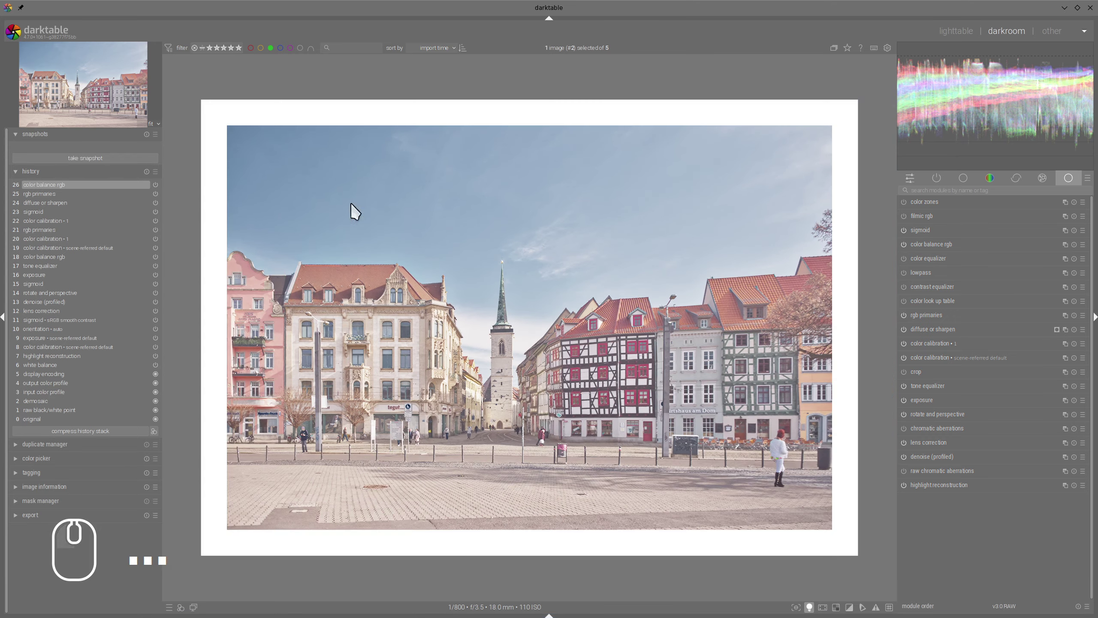
Take a snapshot of the rotate and perspective history state and compare it side by side with the fully edited photo
mouse_move(58, 309)
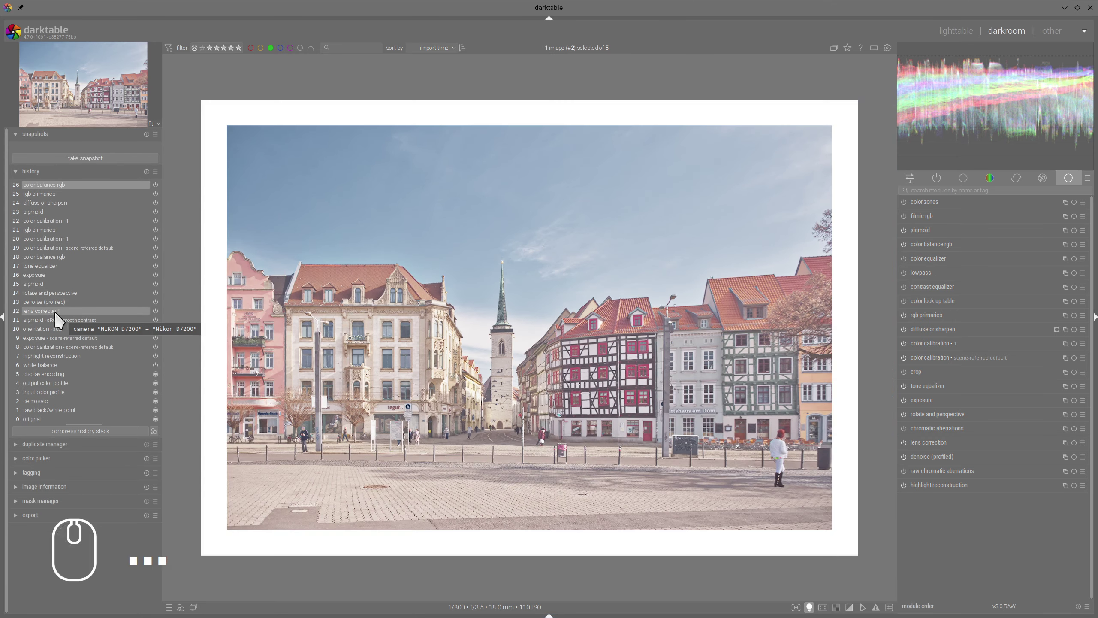
click(49, 293)
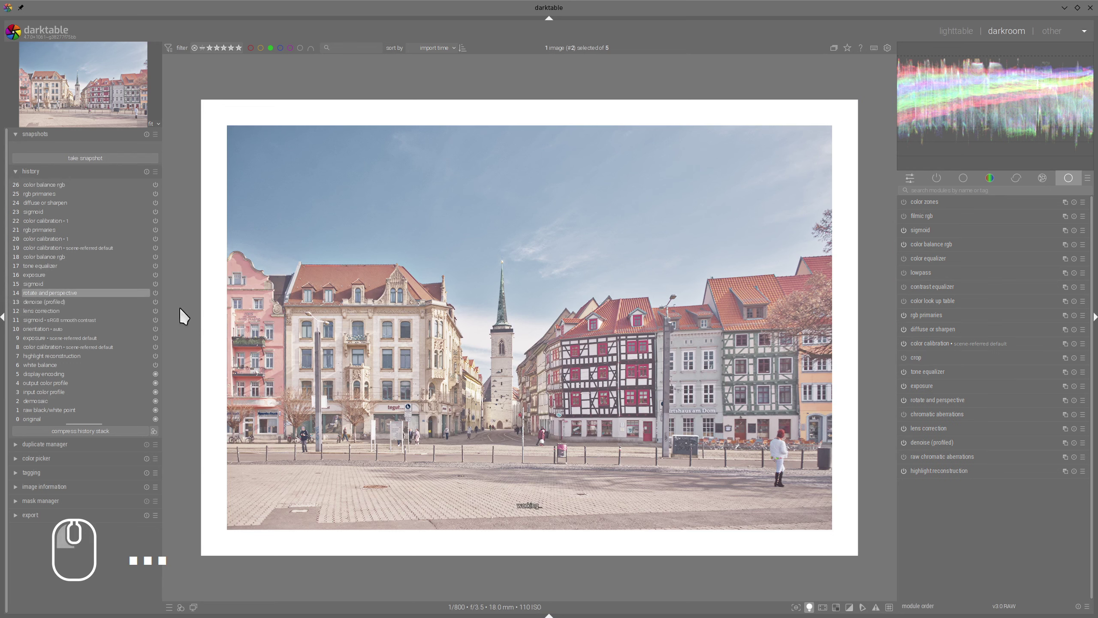
click(69, 158)
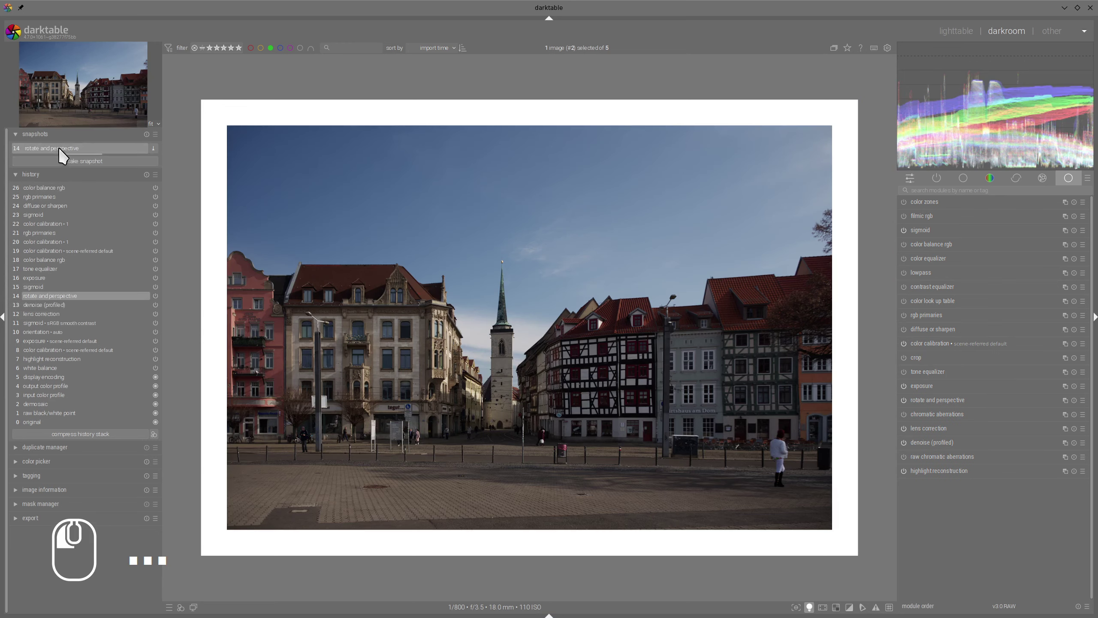
click(59, 148)
click(43, 188)
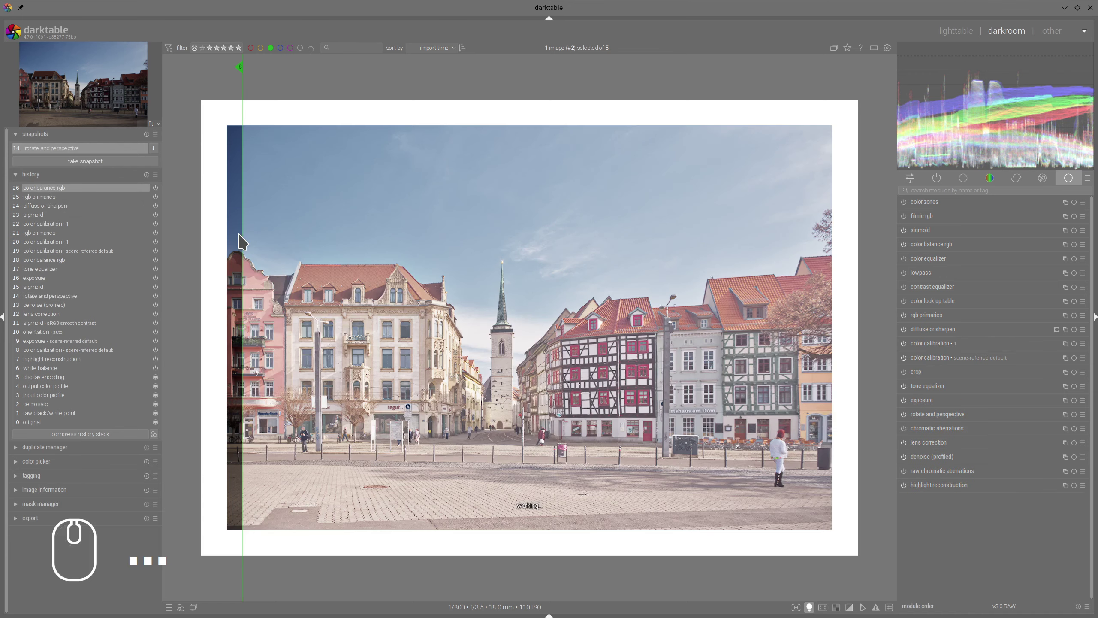
drag(242, 242, 201, 325)
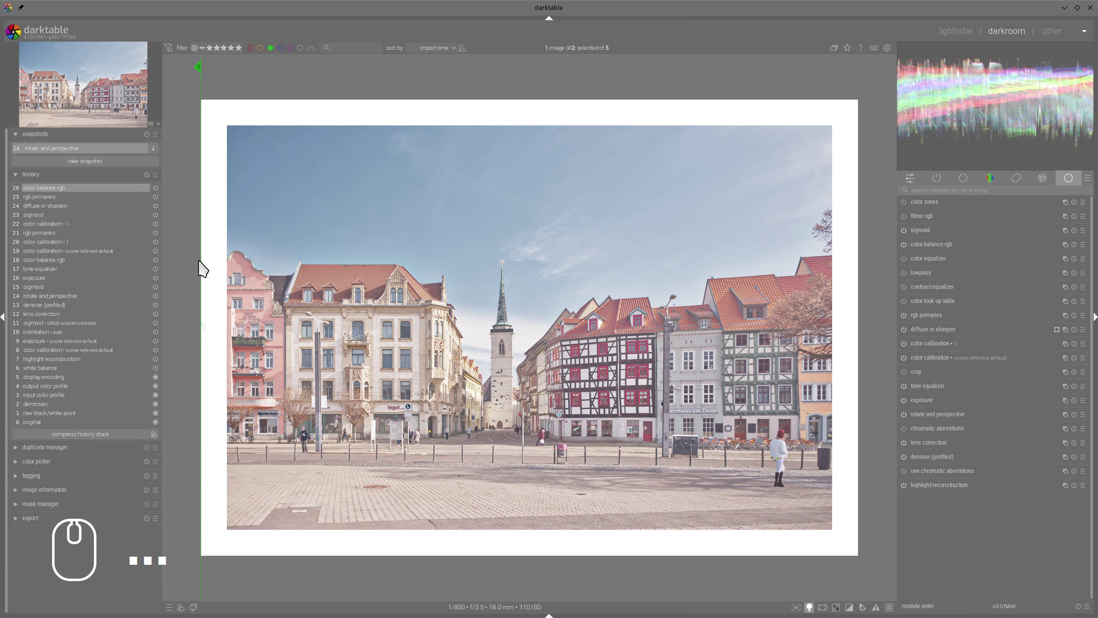
drag(200, 262, 197, 303)
mouse_move(198, 269)
mouse_down()
mouse_move(834, 331)
mouse_move(191, 277)
mouse_up()
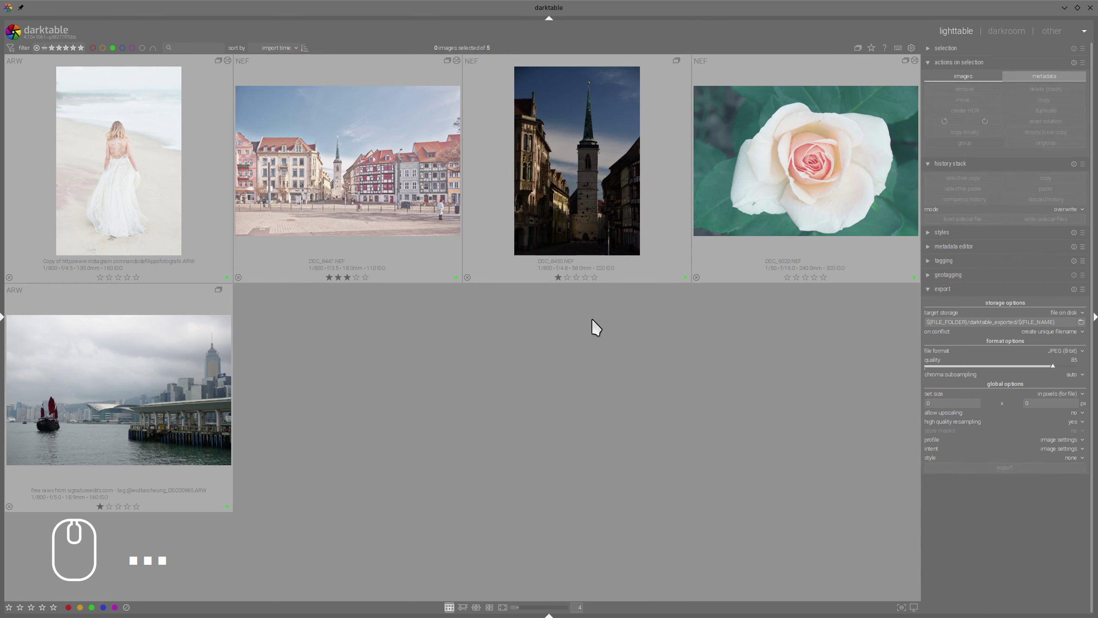
In the lighttable, selectively copy the town square photo's history stack, leaving out rotate and perspective
click(310, 168)
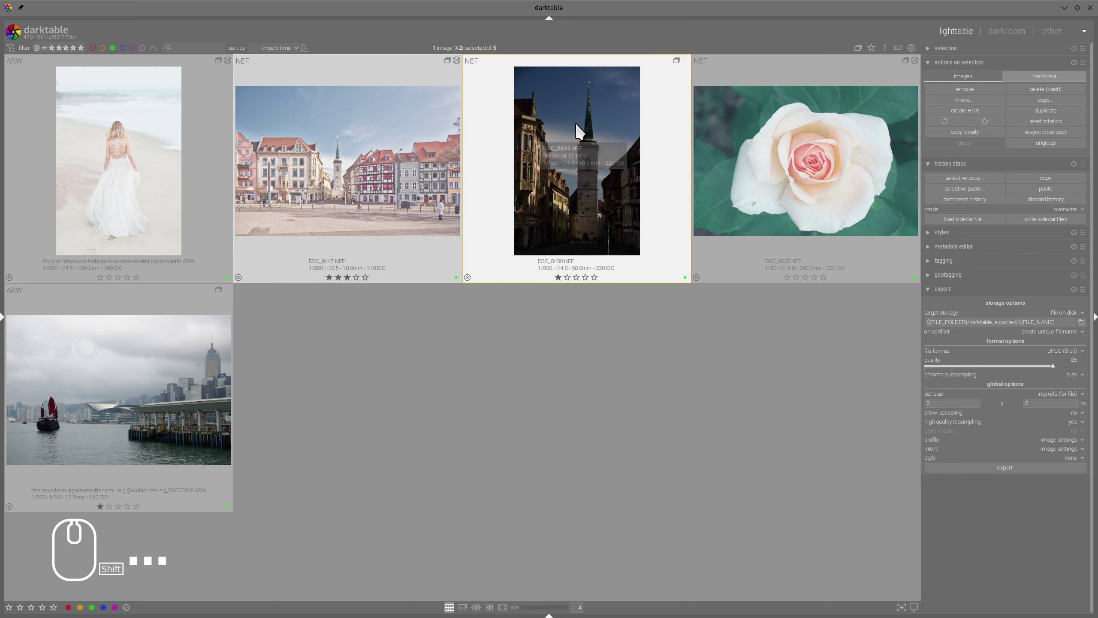
click(960, 175)
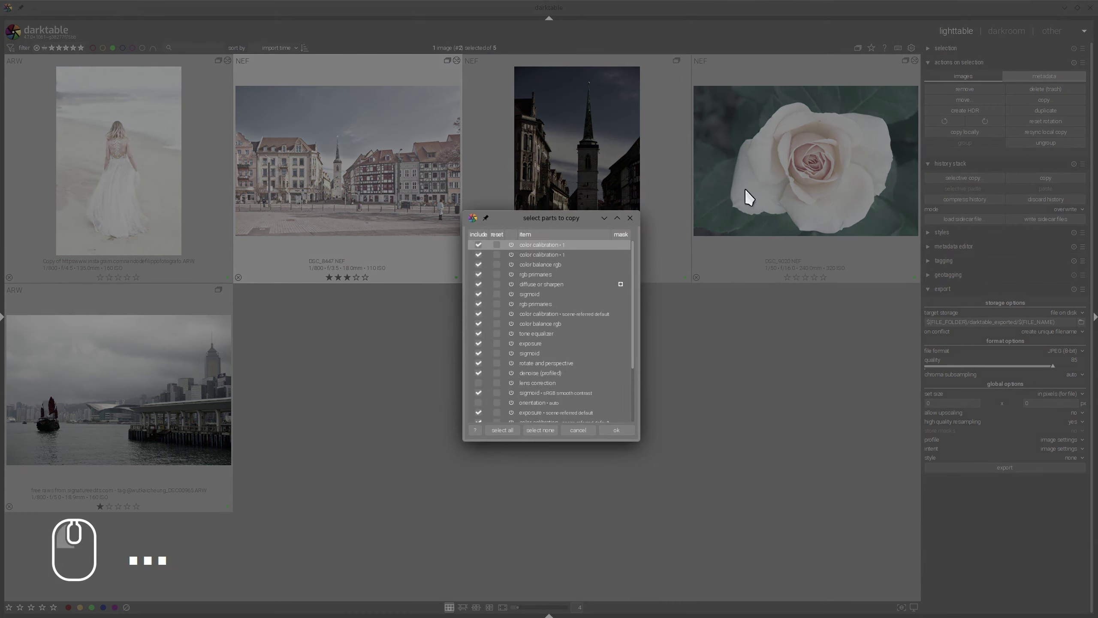
drag(569, 219, 554, 222)
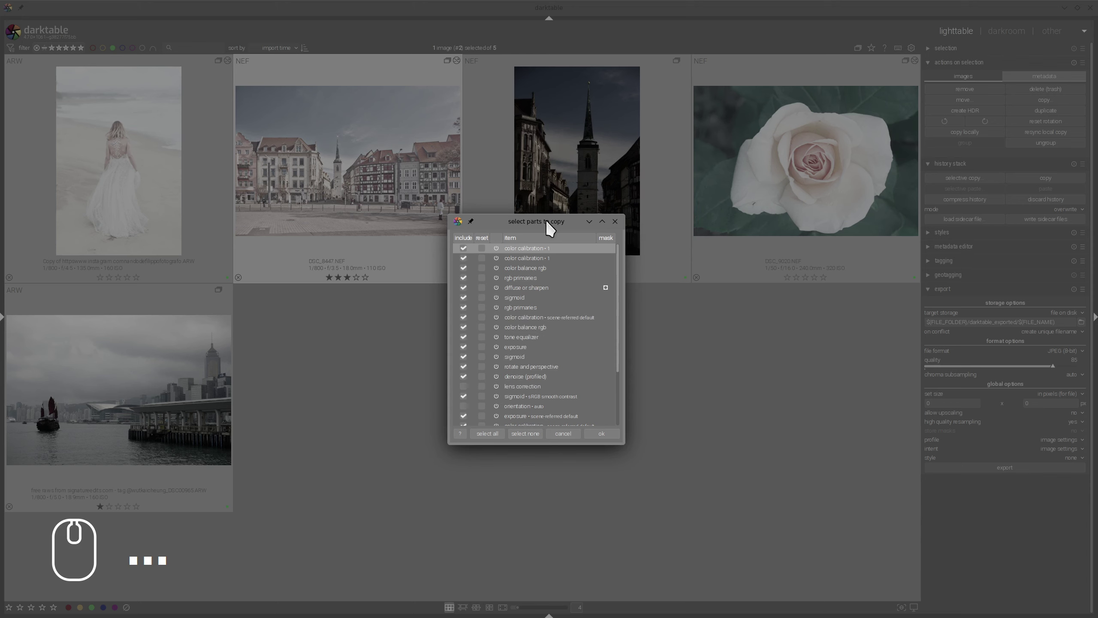
drag(545, 219, 584, 304)
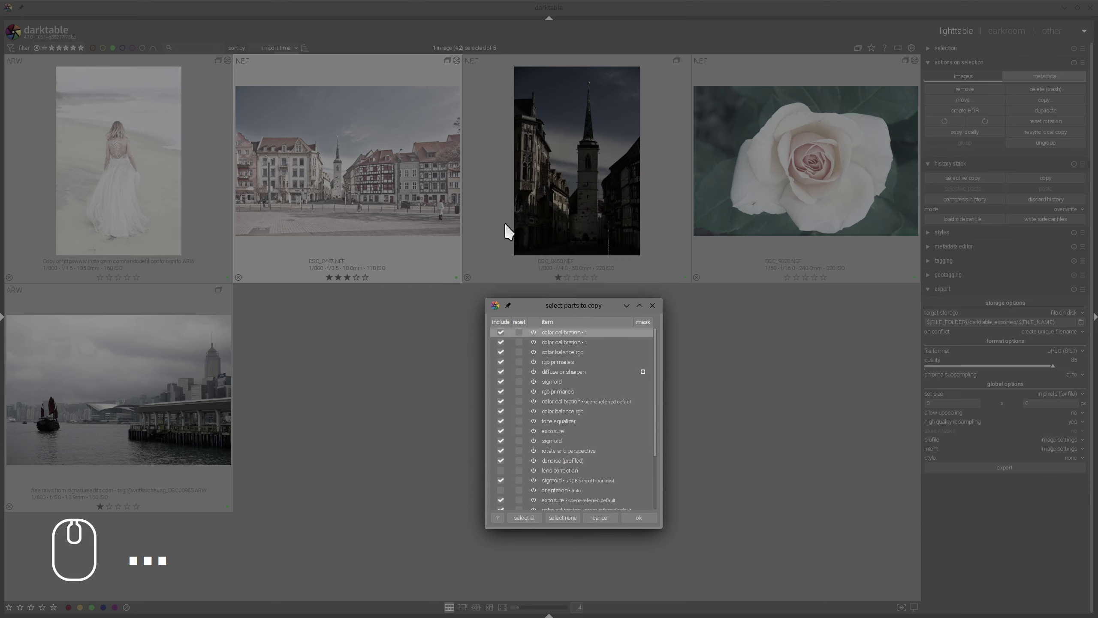
scroll(573, 406, down, 3)
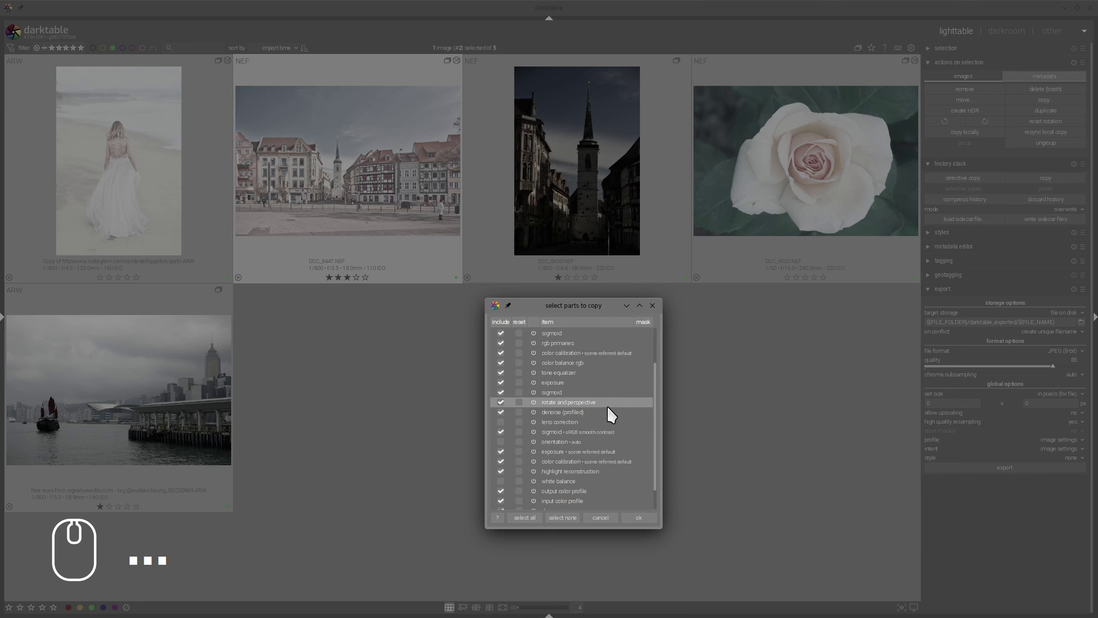
click(499, 402)
scroll(584, 411, up, 3)
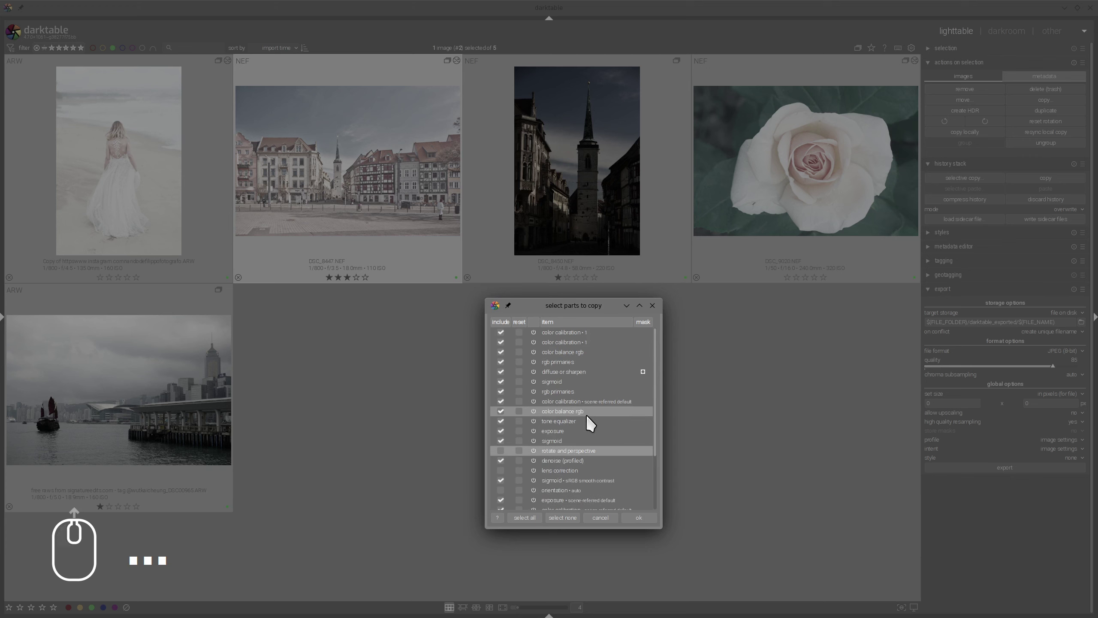
scroll(588, 416, down, 5)
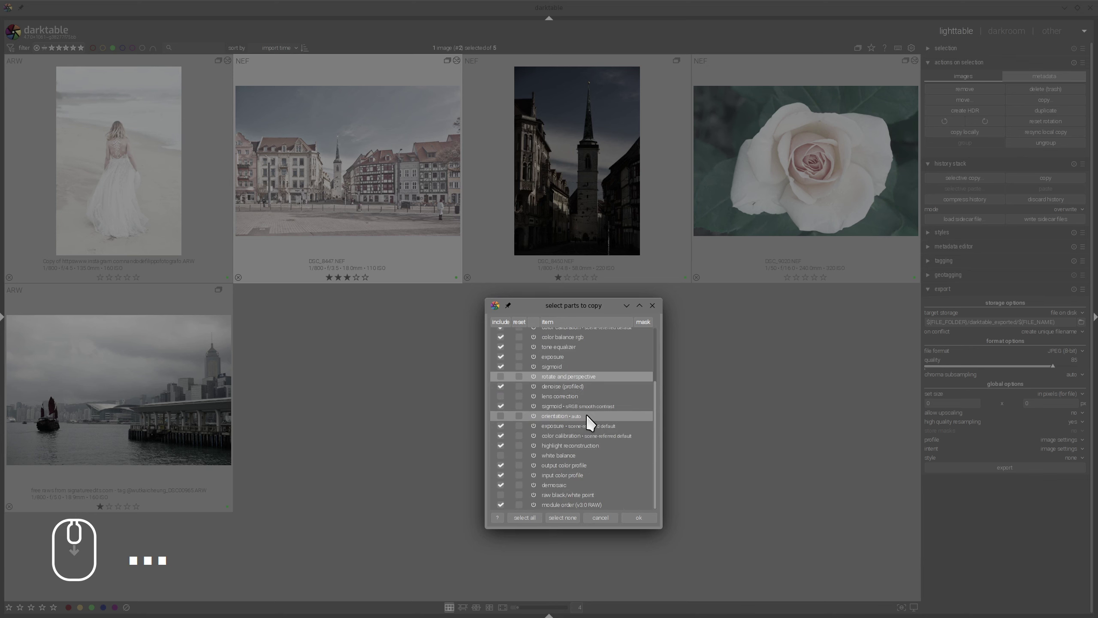
click(649, 518)
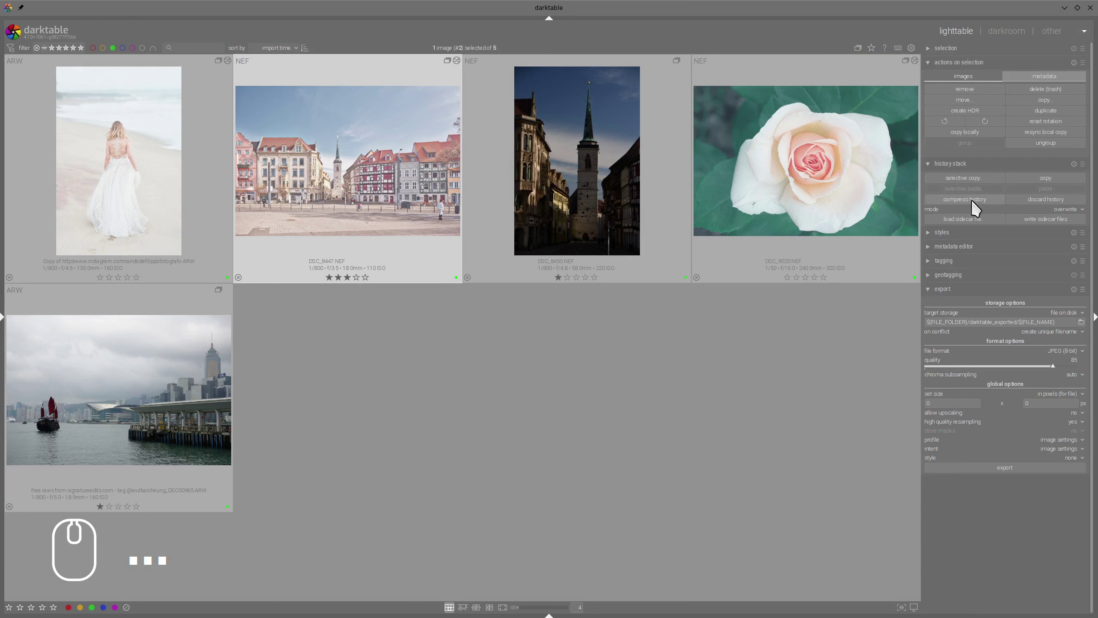
Selectively paste the copied edits onto the dark church tower photo, keeping the preset choice of modules
click(595, 175)
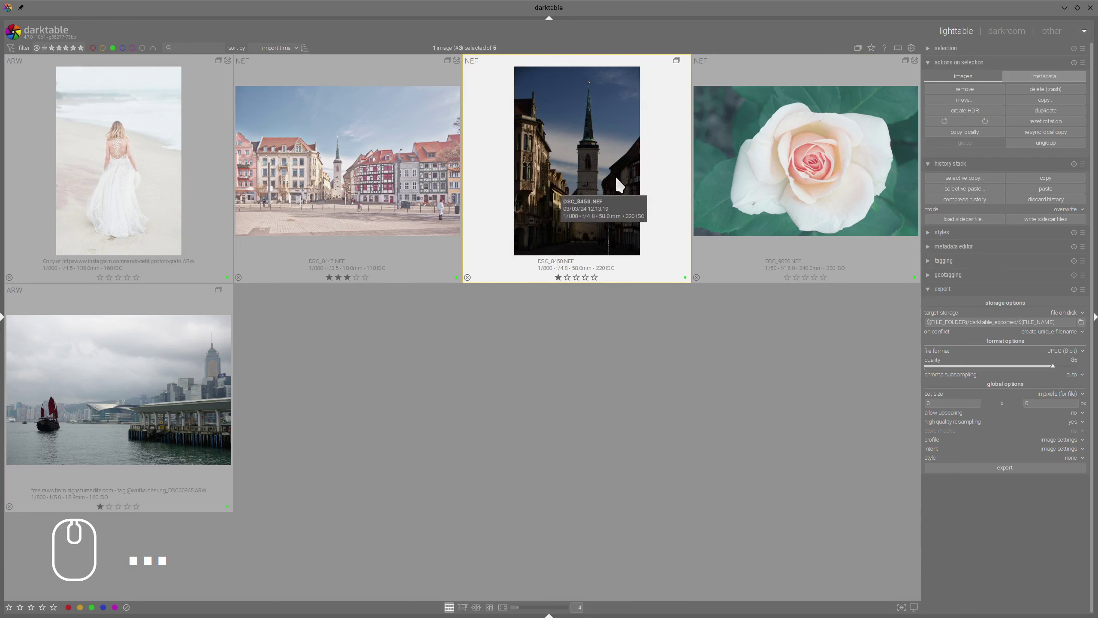
click(955, 189)
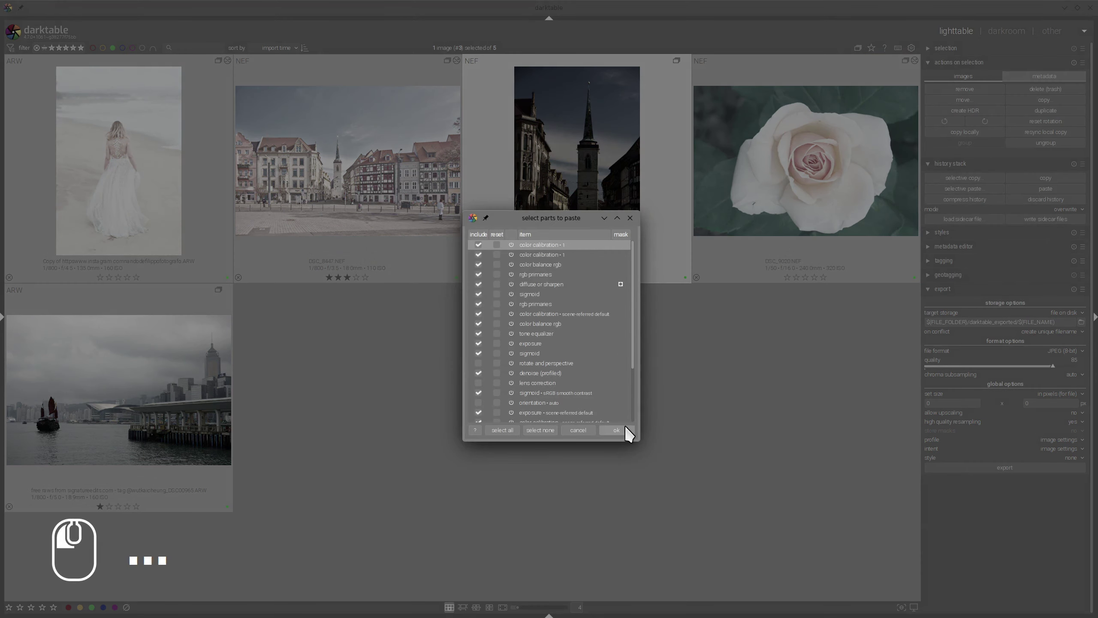
click(616, 429)
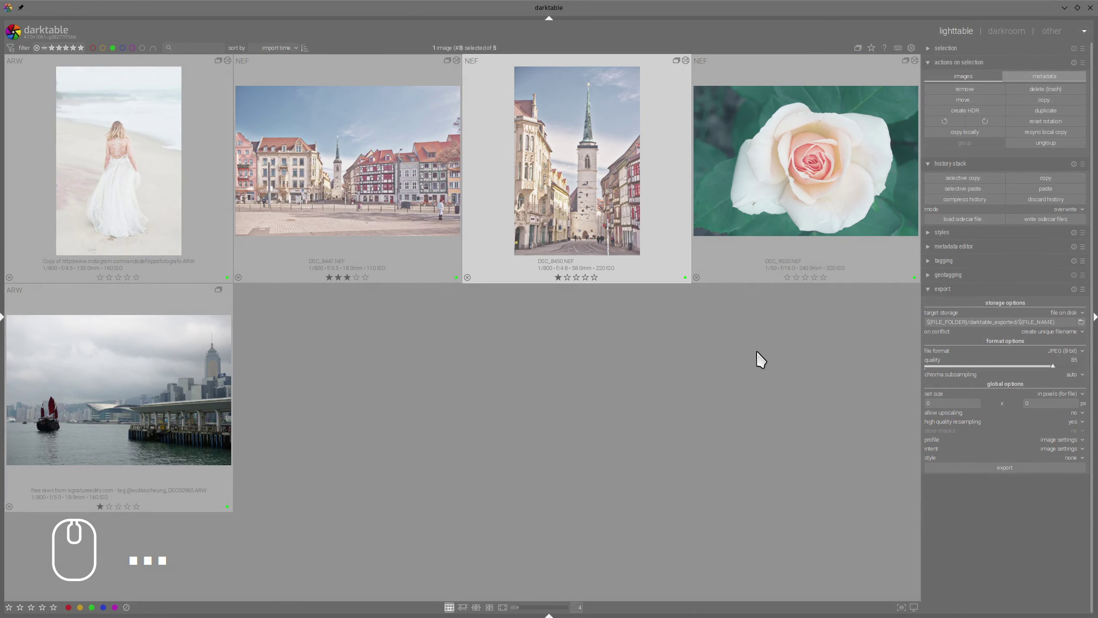
Open the church tower photo for editing and set its exposure to about +2.675 EV
double_click(586, 216)
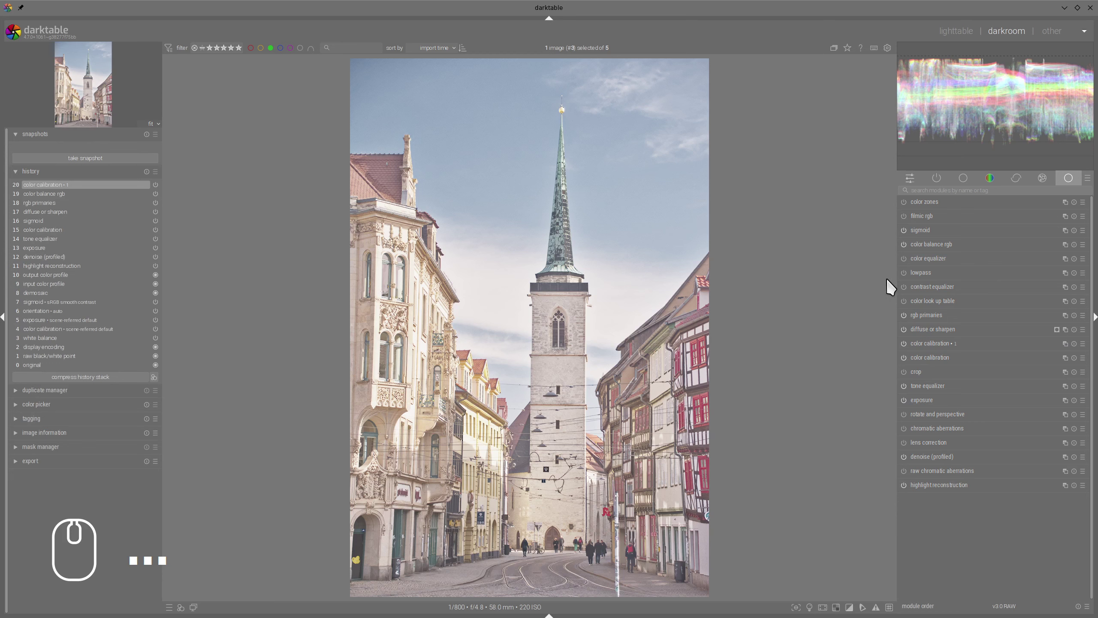
click(920, 399)
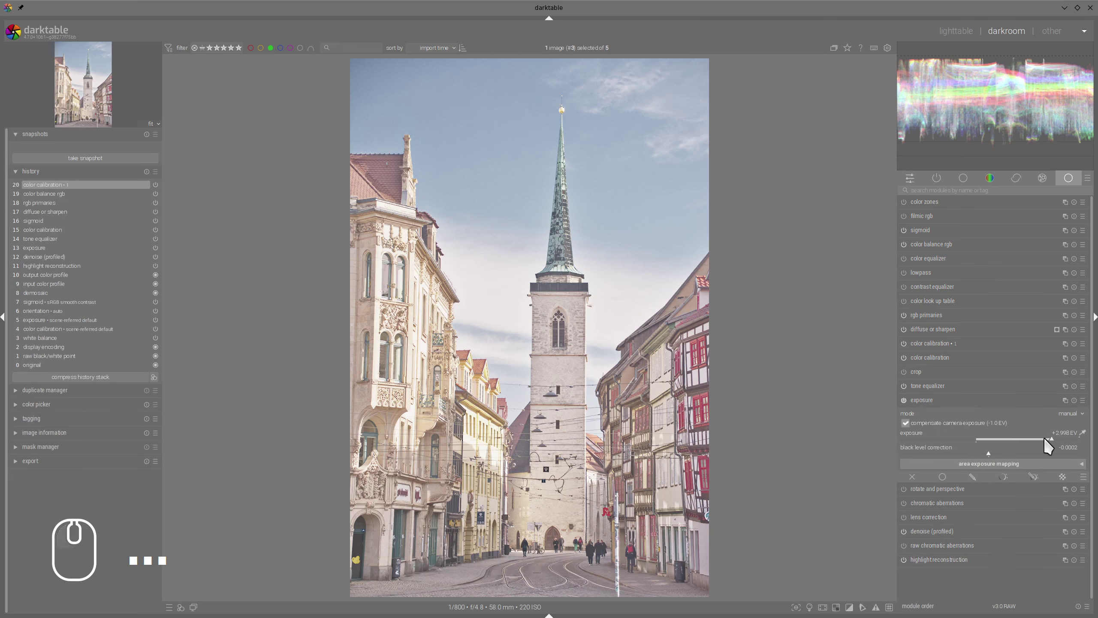
click(1046, 439)
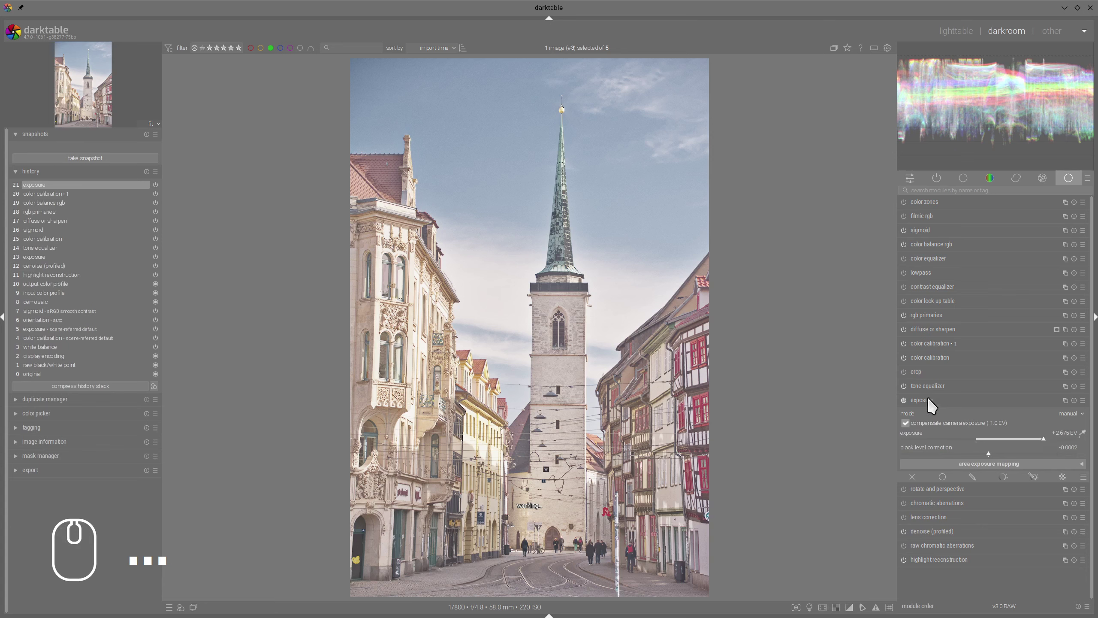
In the masking settings of tone equalizer, auto-adjust the mask exposure compensation for the church tower photo
click(937, 384)
click(1082, 455)
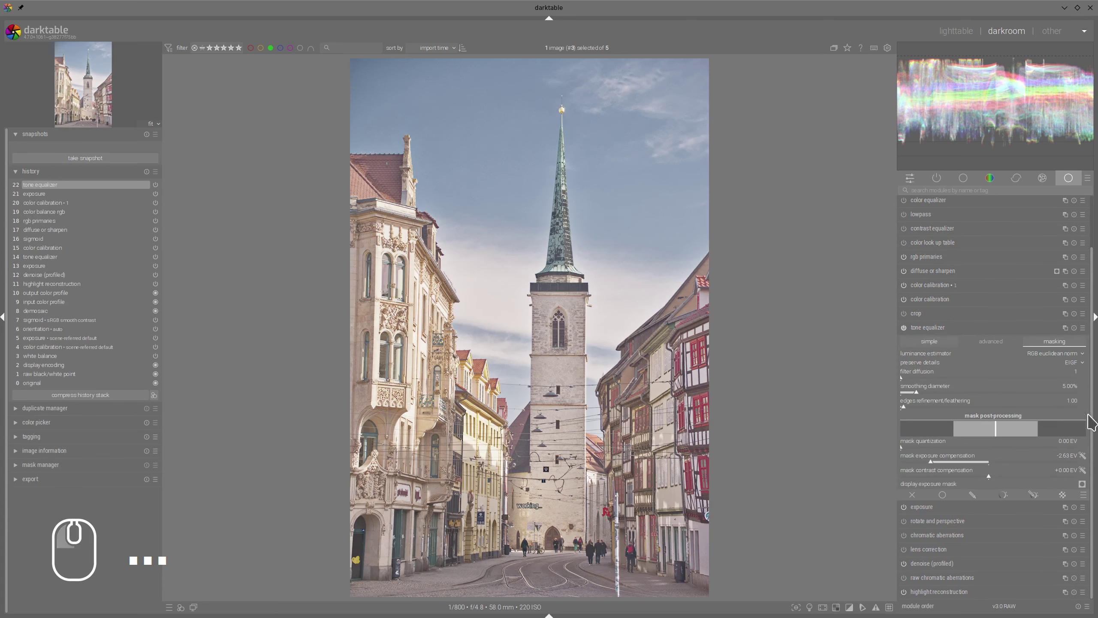
click(951, 329)
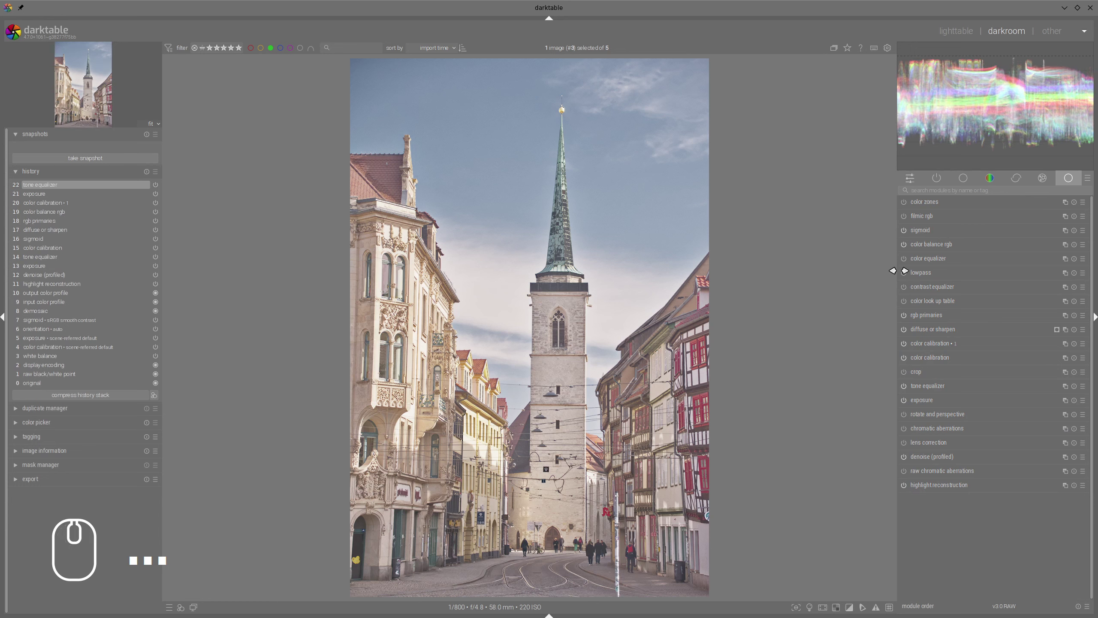
In color balance rgb, set midtones brilliance to about +37% and highlights brilliance to about +16%
click(911, 241)
mouse_move(1007, 454)
mouse_down()
mouse_move(1006, 466)
mouse_move(1018, 464)
mouse_move(1024, 451)
mouse_up()
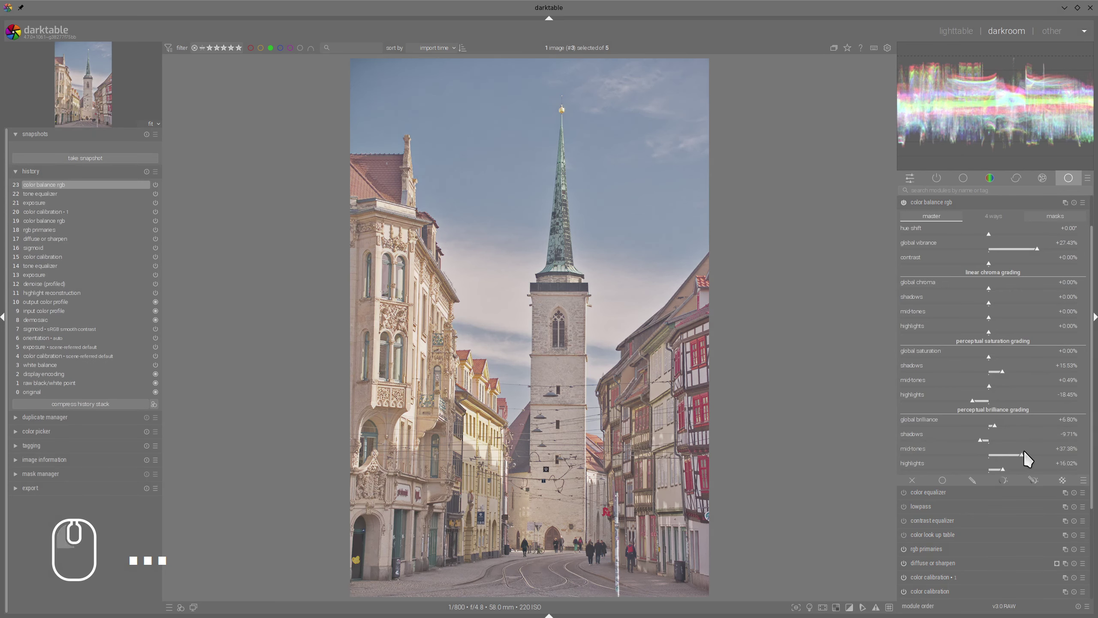
click(945, 205)
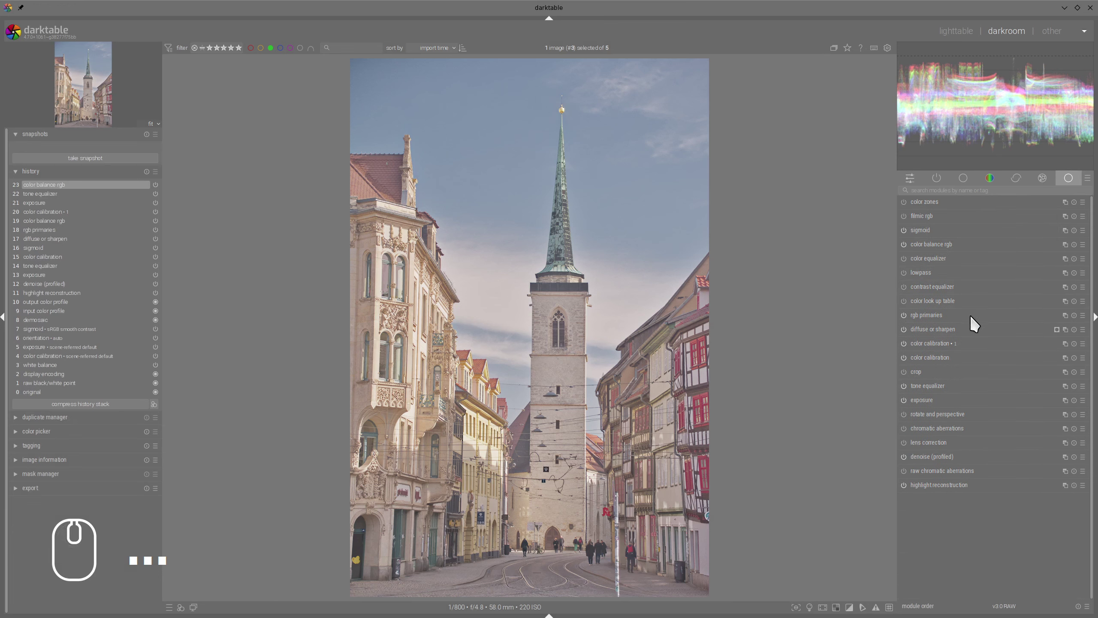
Reduce the tint purity slightly in rgb primaries for the church tower photo
click(928, 315)
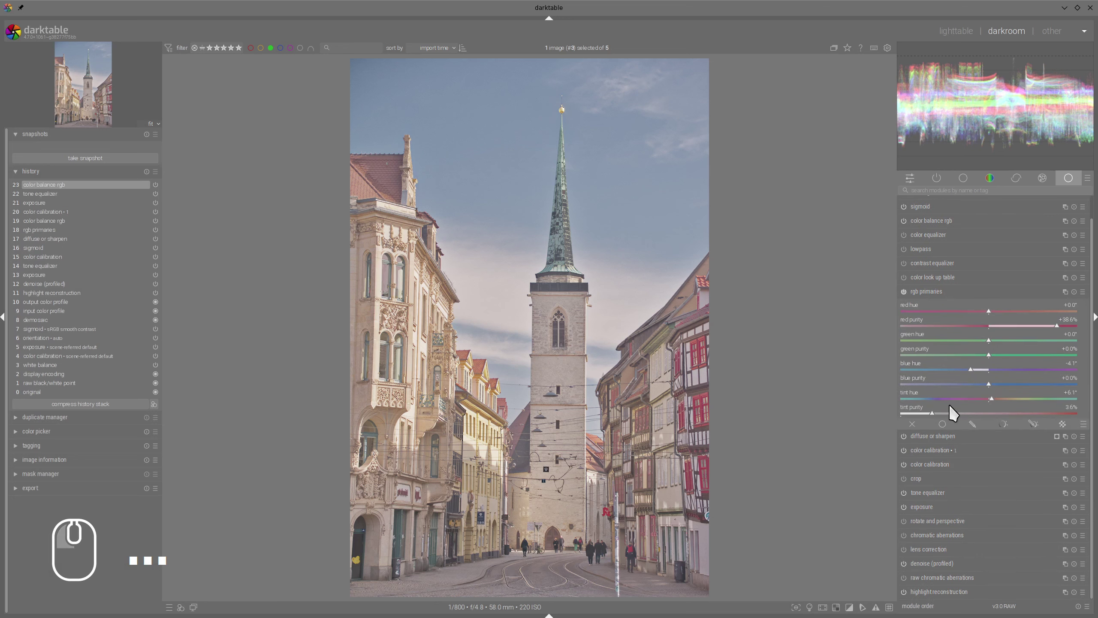
drag(935, 413, 923, 416)
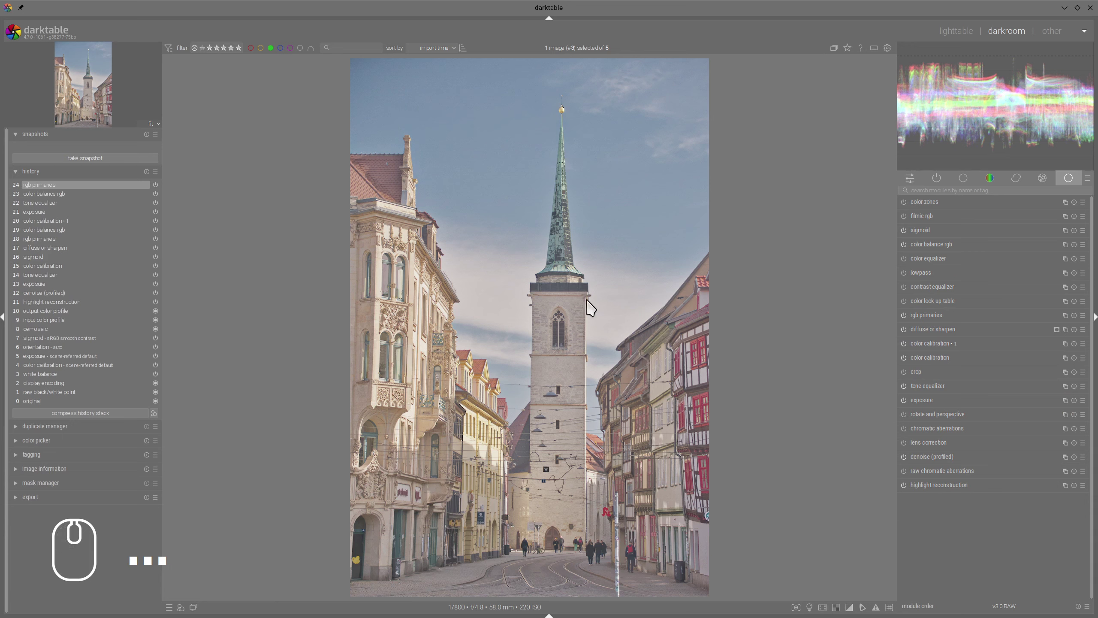
click(927, 291)
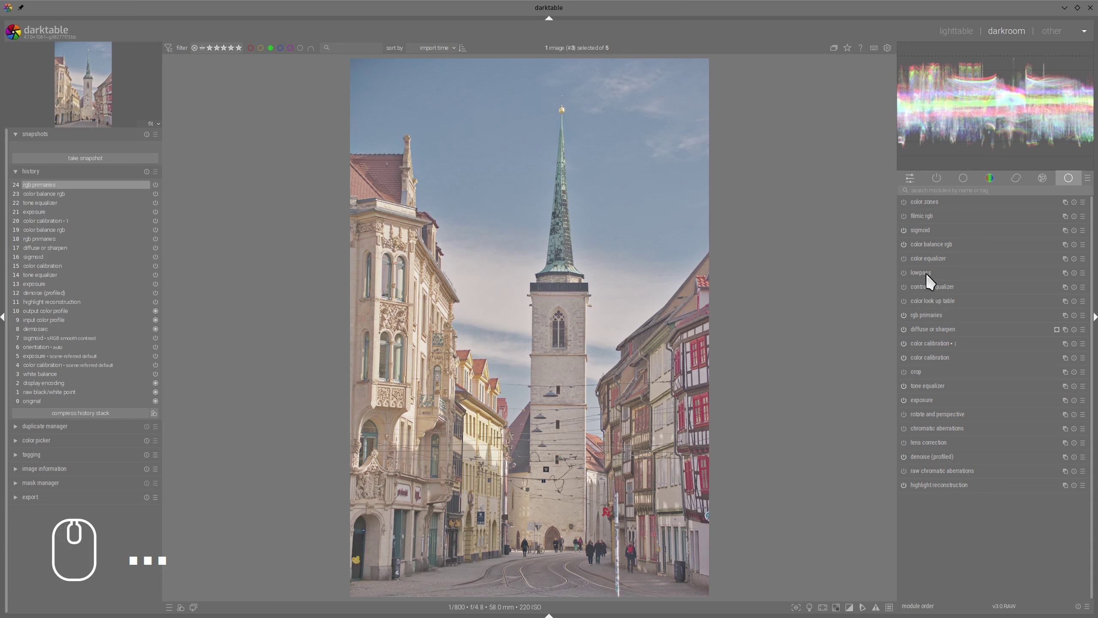
Raise the sigmoid skew to about +0.47 and turn on lens correction for the church tower photo
click(923, 228)
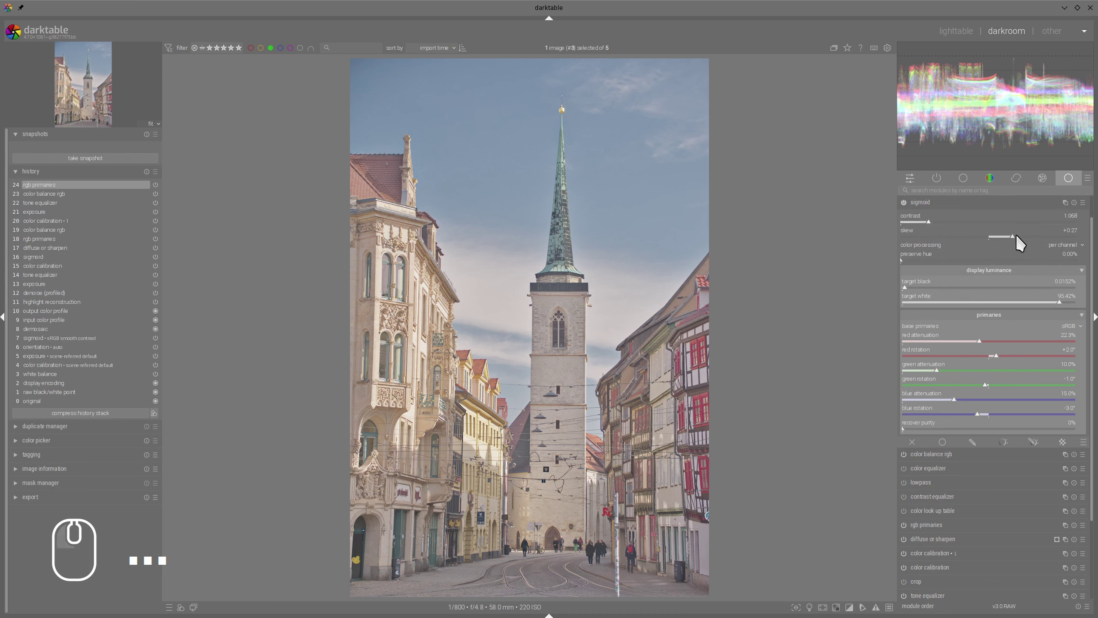
drag(1026, 235, 1029, 235)
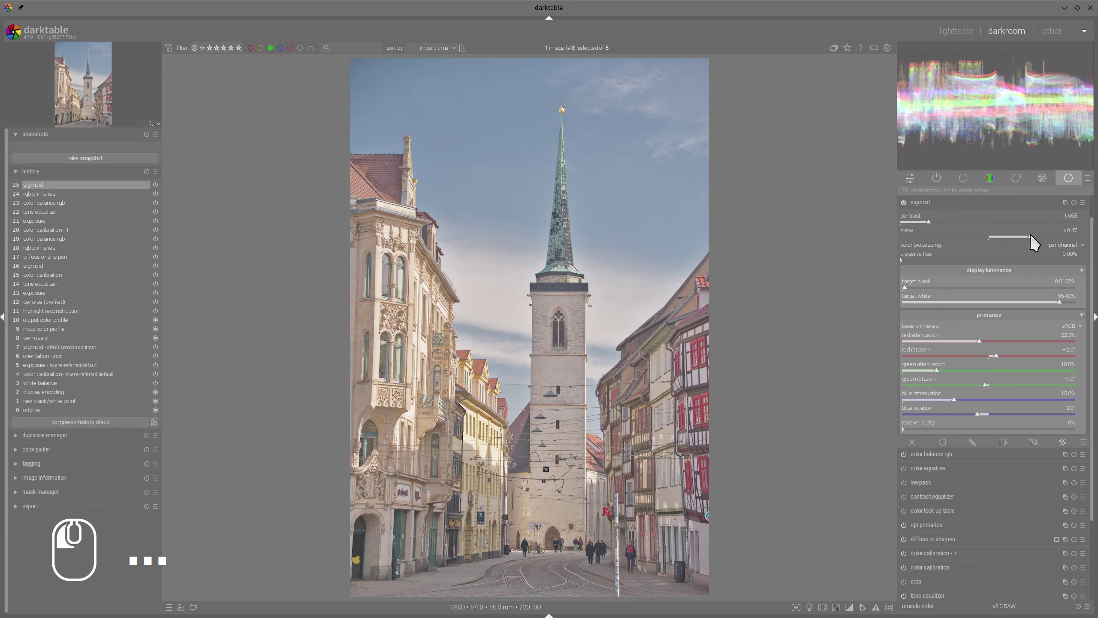
click(926, 203)
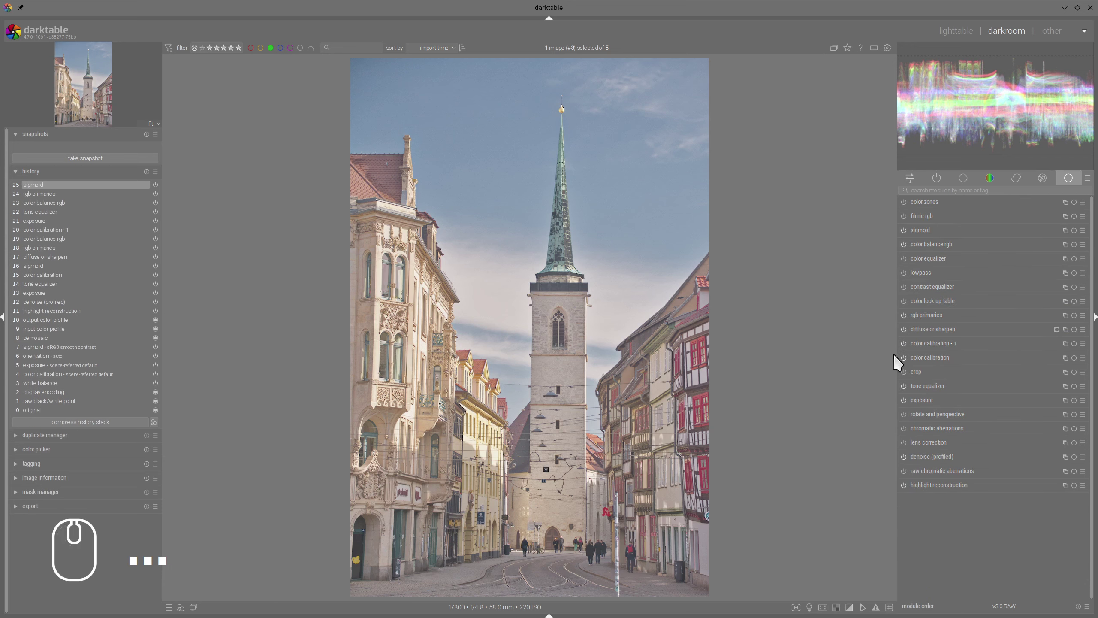
click(905, 443)
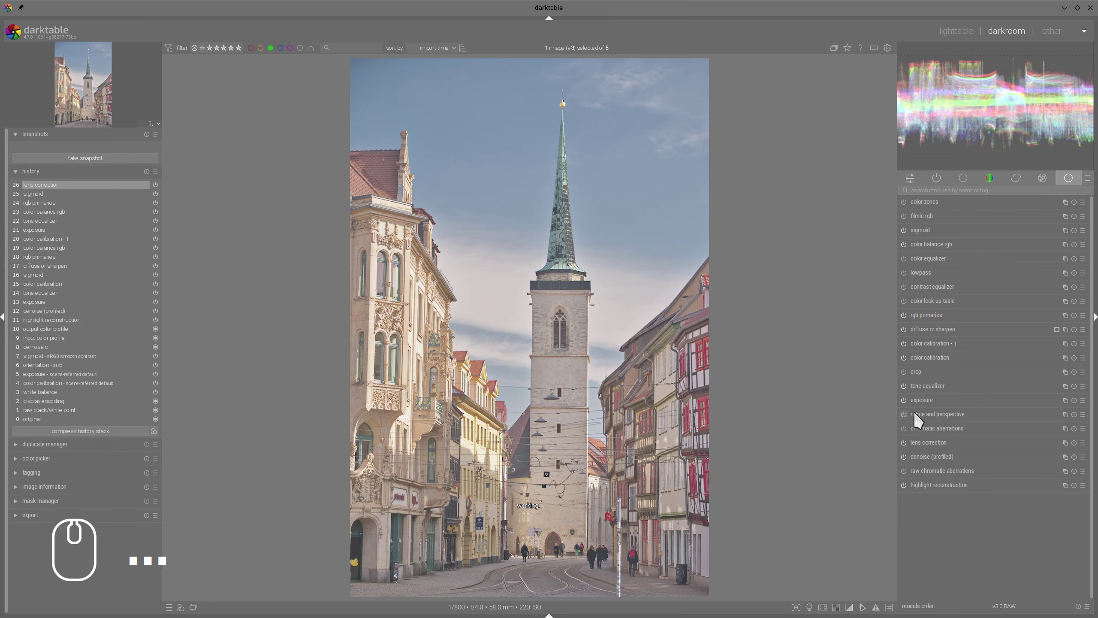
Try to correct both vertical and horizontal perspective of the church tower photo using an edge-enhanced structure analysis in rotate and perspective
click(956, 414)
ctrl+click(1061, 433)
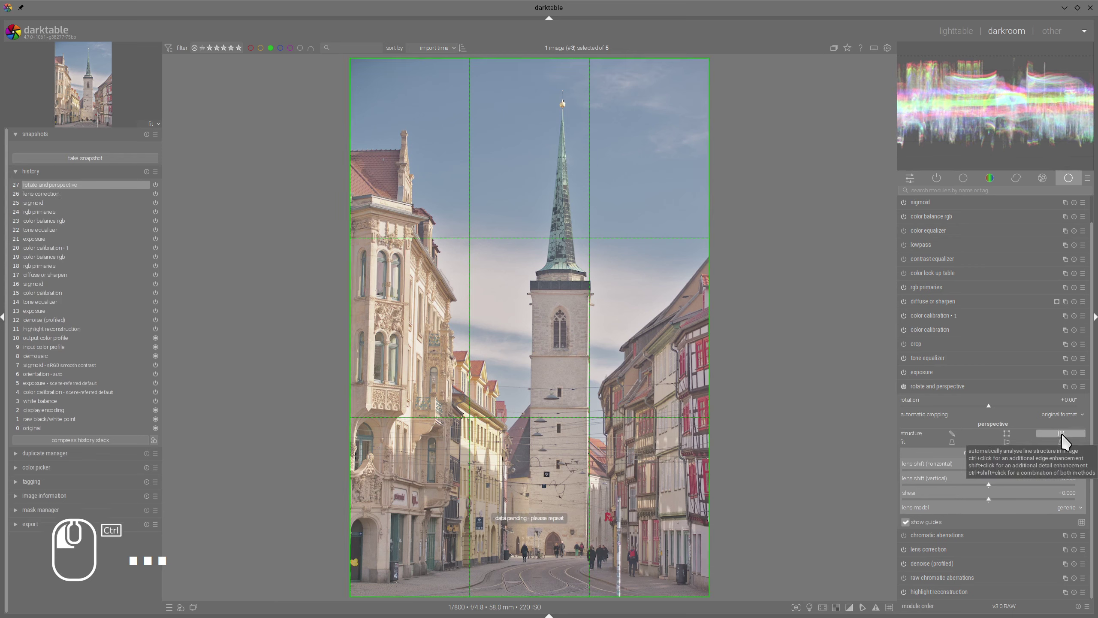
click(1062, 442)
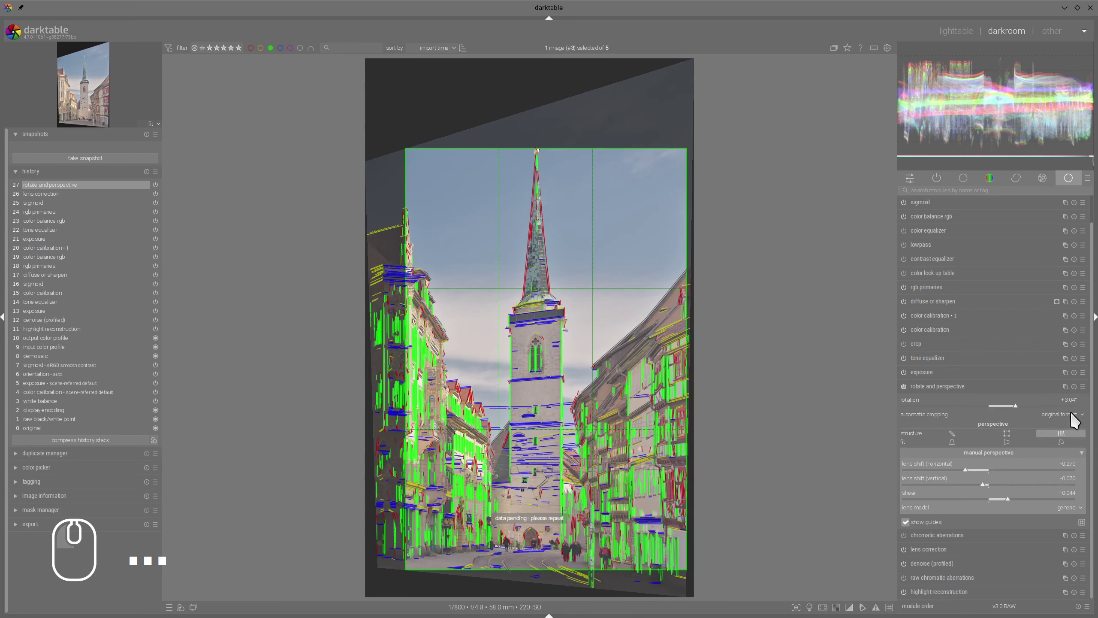
click(1061, 433)
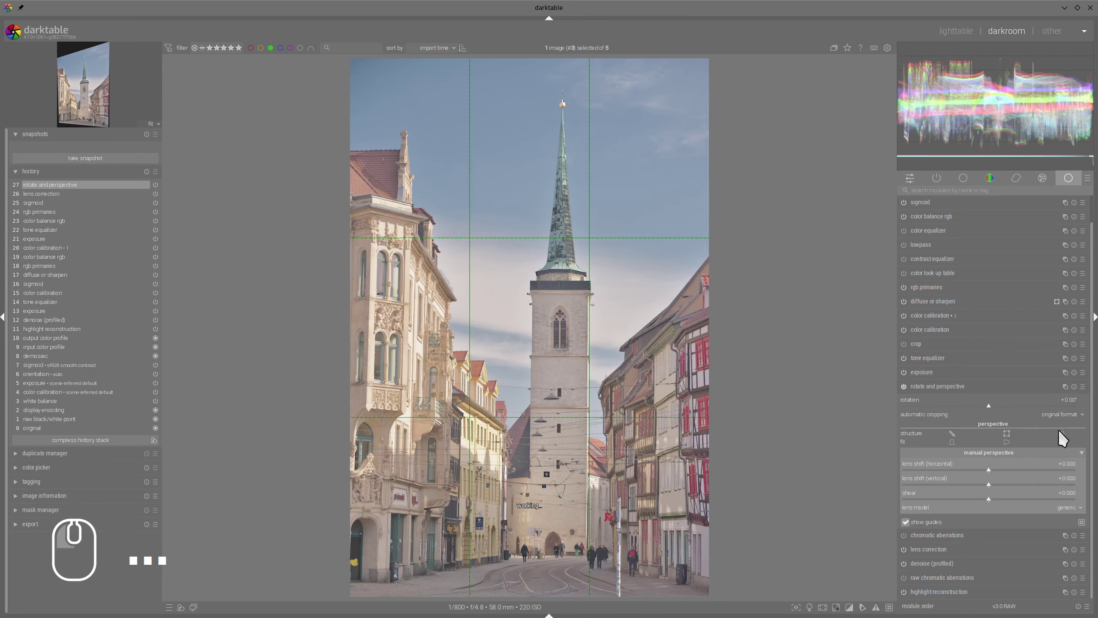
Analyse the line structure with edge enhancement, fit only the vertical perspective, and check the church tower photo in color assessment mode
click(1062, 434)
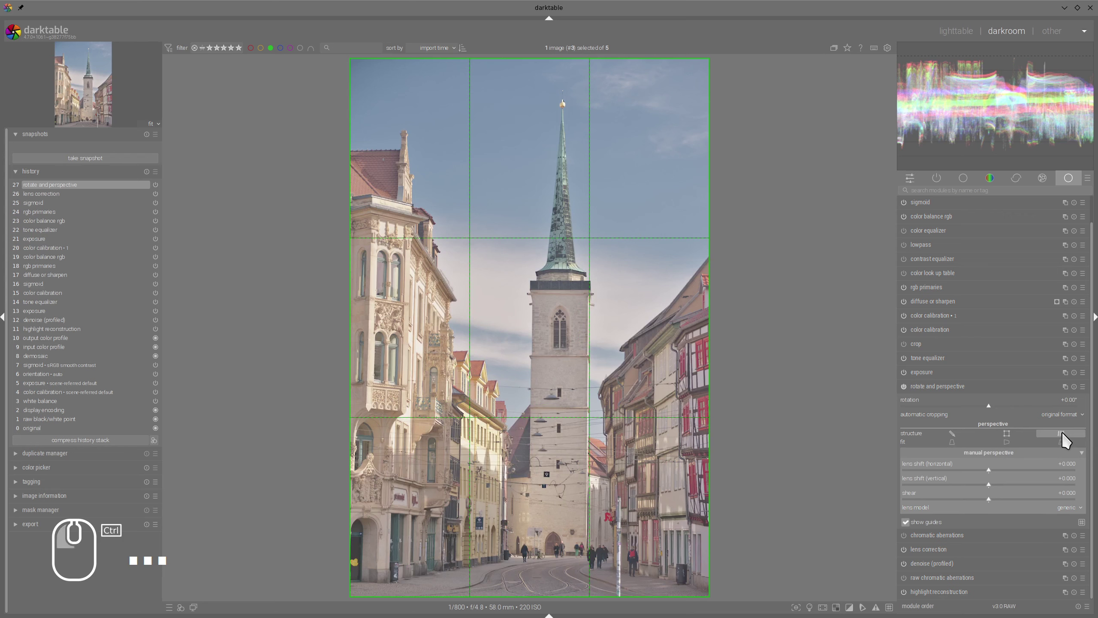
click(952, 442)
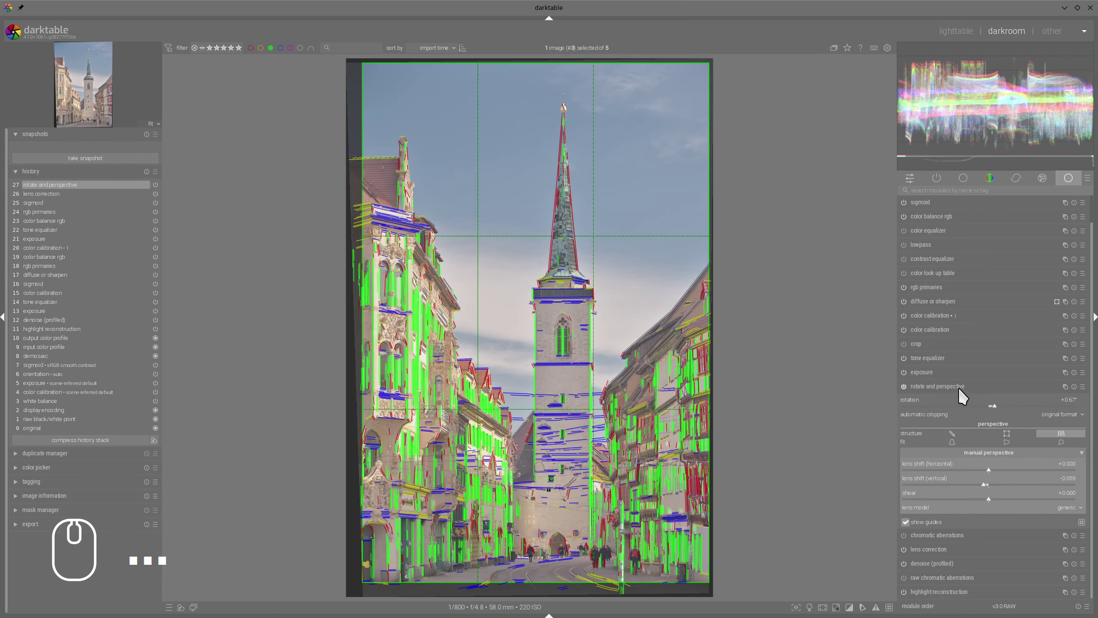
click(962, 387)
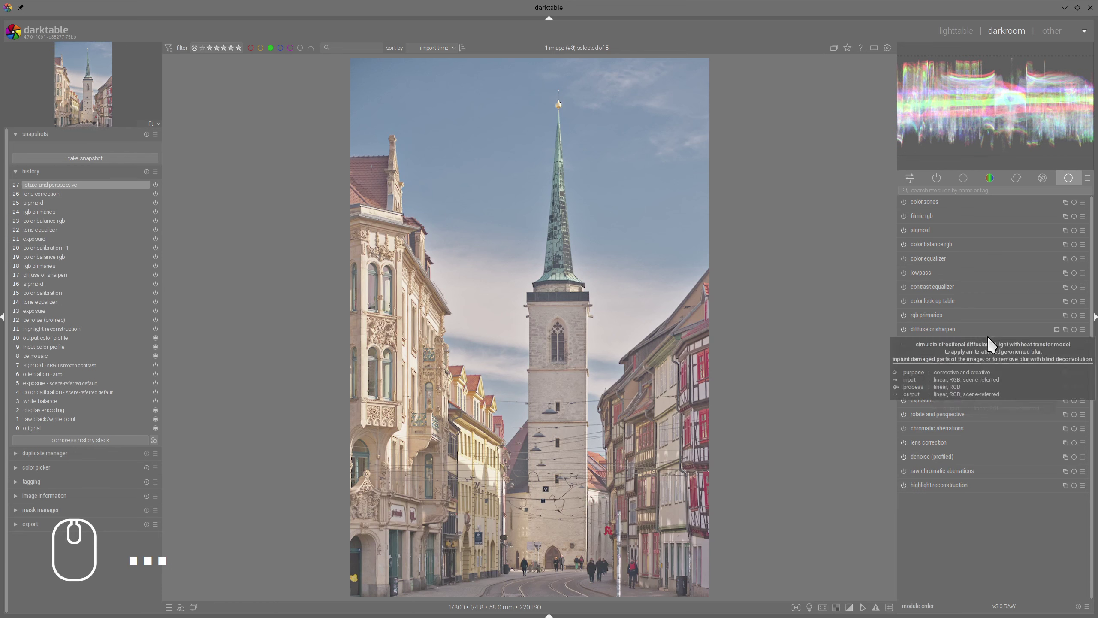
click(810, 607)
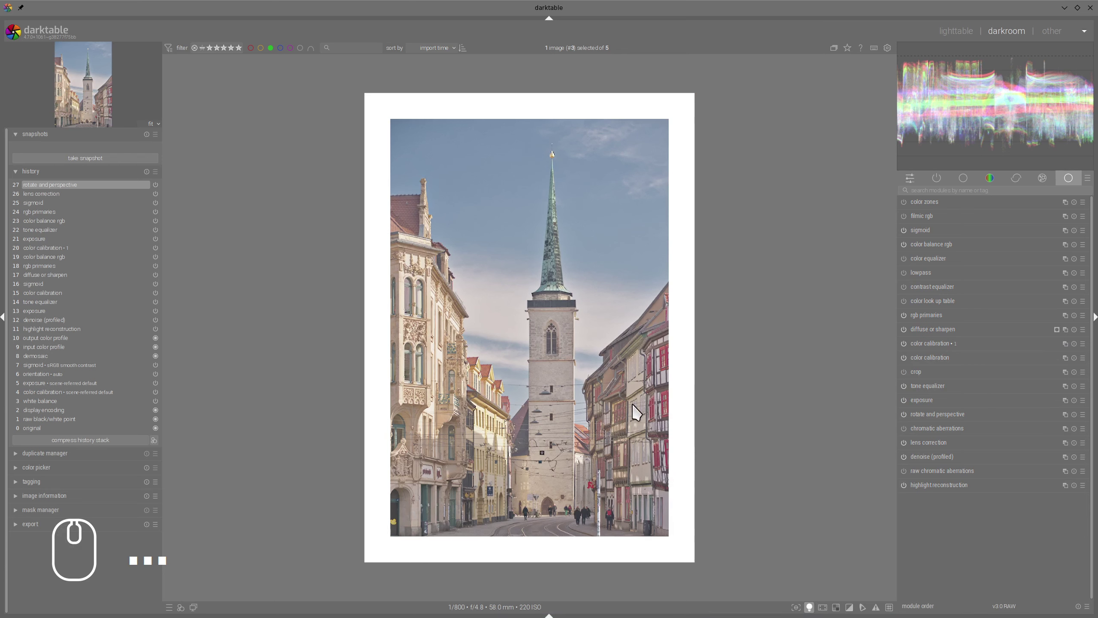
click(809, 607)
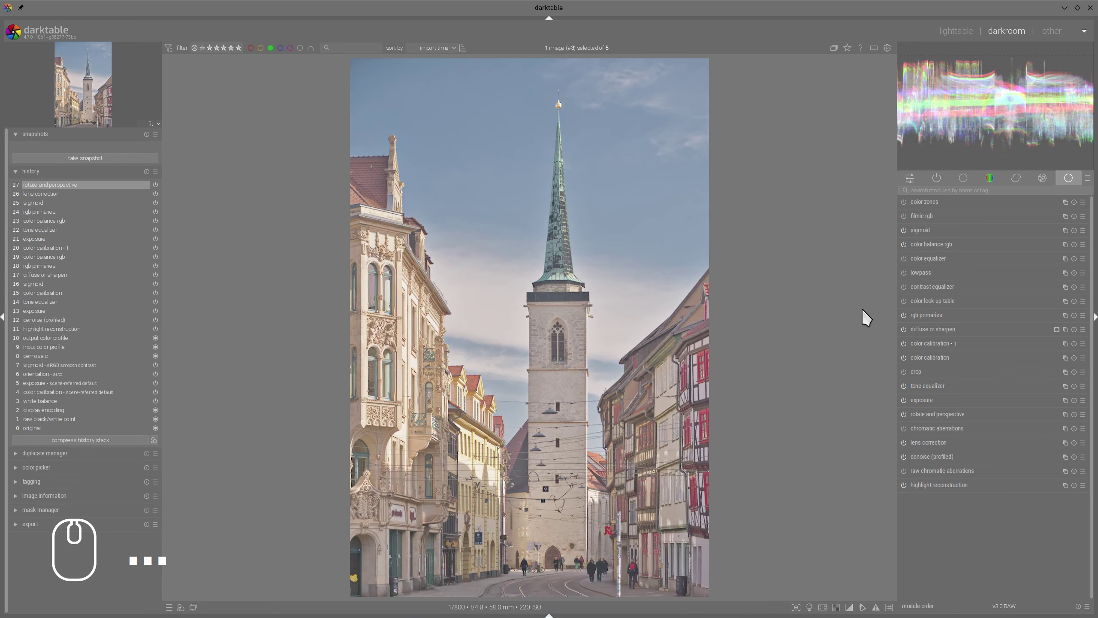
In rgb primaries, set the tint hue to about -128° and the tint purity to about 4.7%
click(937, 315)
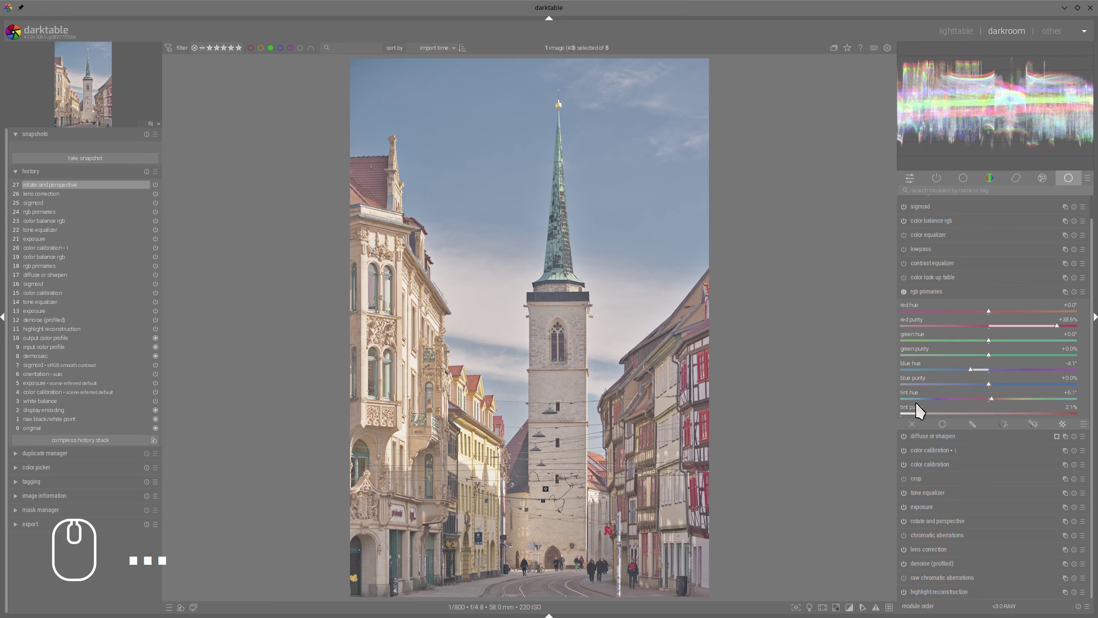
mouse_move(989, 396)
mouse_down()
mouse_move(901, 402)
mouse_move(941, 413)
mouse_move(957, 398)
mouse_move(995, 395)
mouse_move(926, 399)
mouse_up()
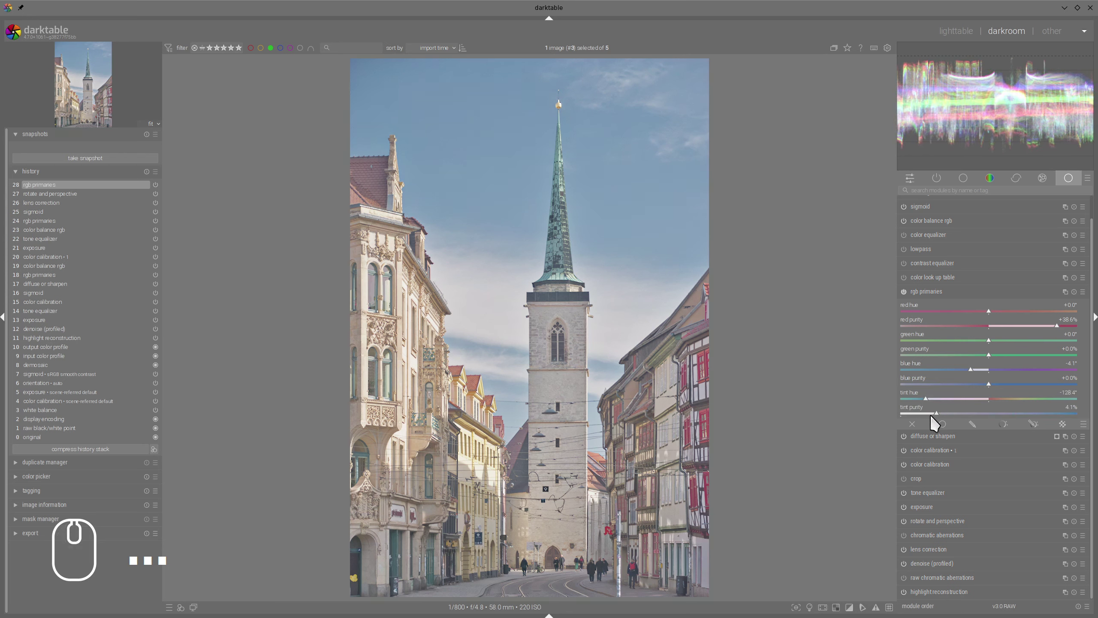
click(934, 292)
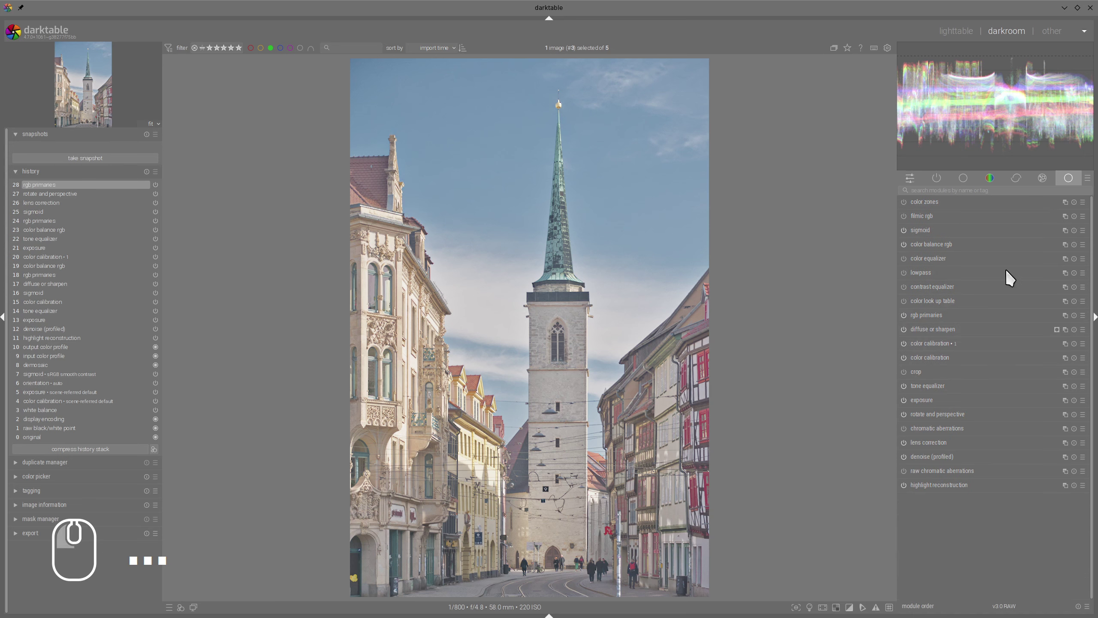
In color balance rgb, set shadows lift chroma to about 12.4% and highlights gain to hue about 220° with chroma about 1.75%
click(932, 243)
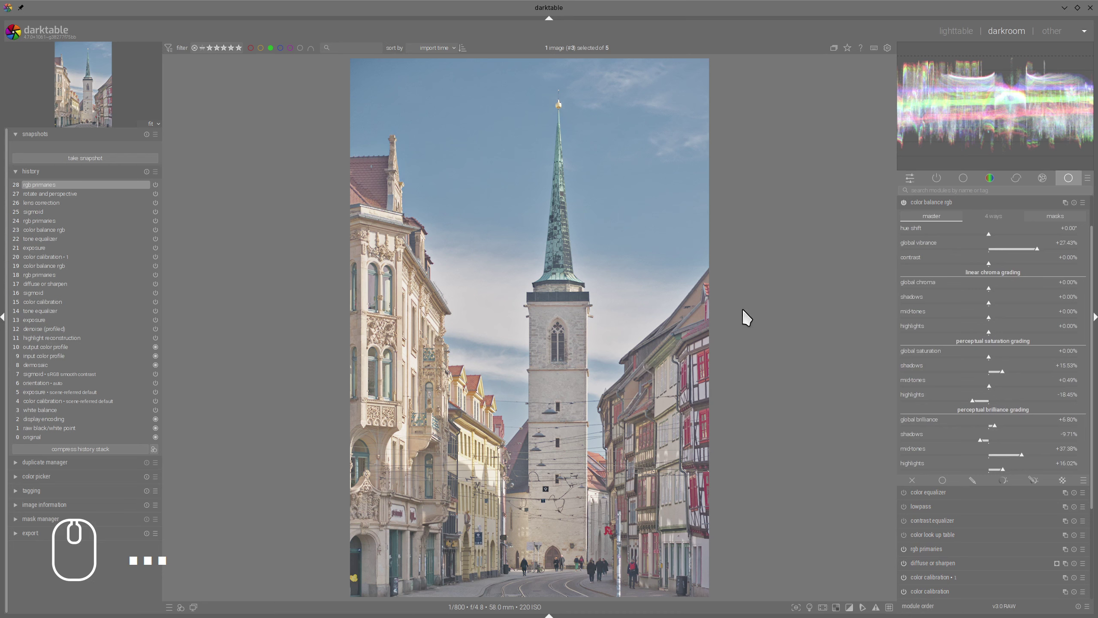
click(992, 216)
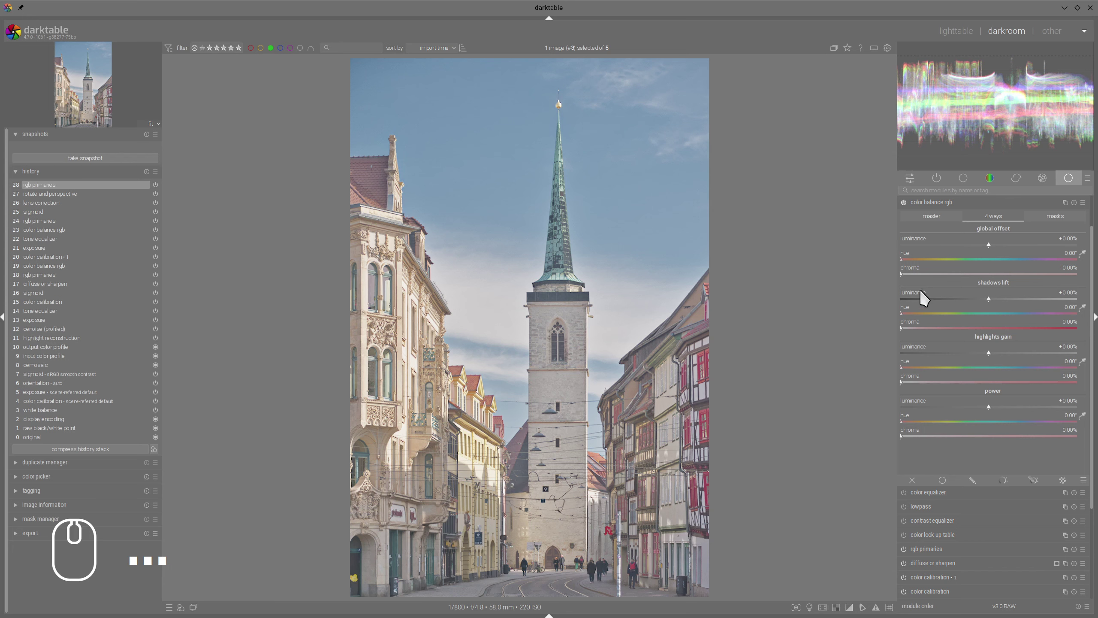
drag(907, 321, 923, 326)
drag(923, 329, 932, 326)
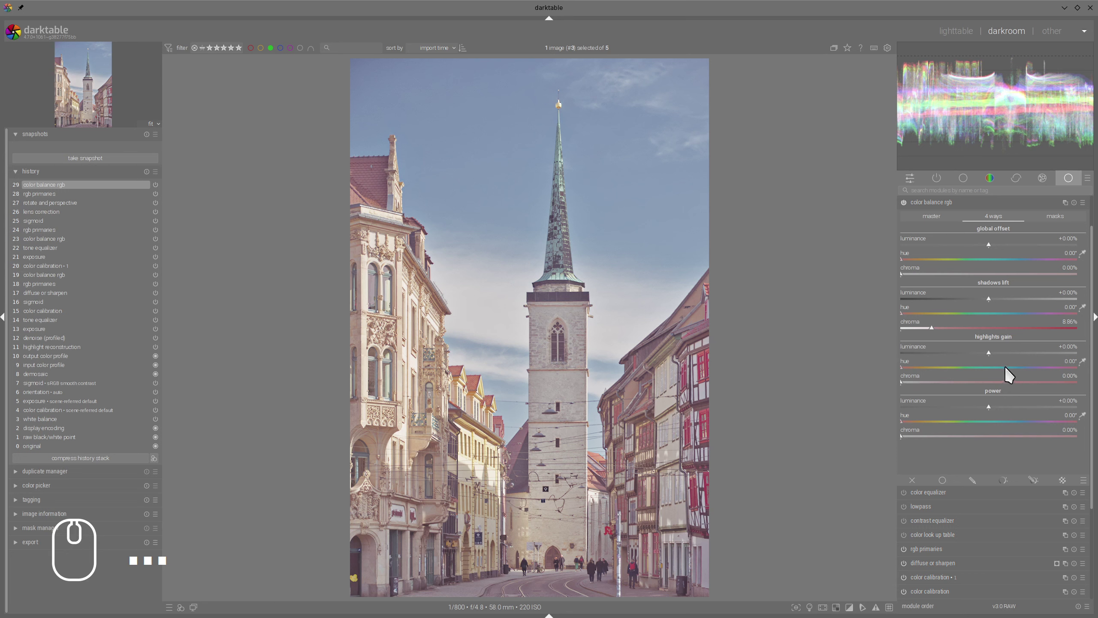
drag(1009, 367, 1012, 367)
click(919, 380)
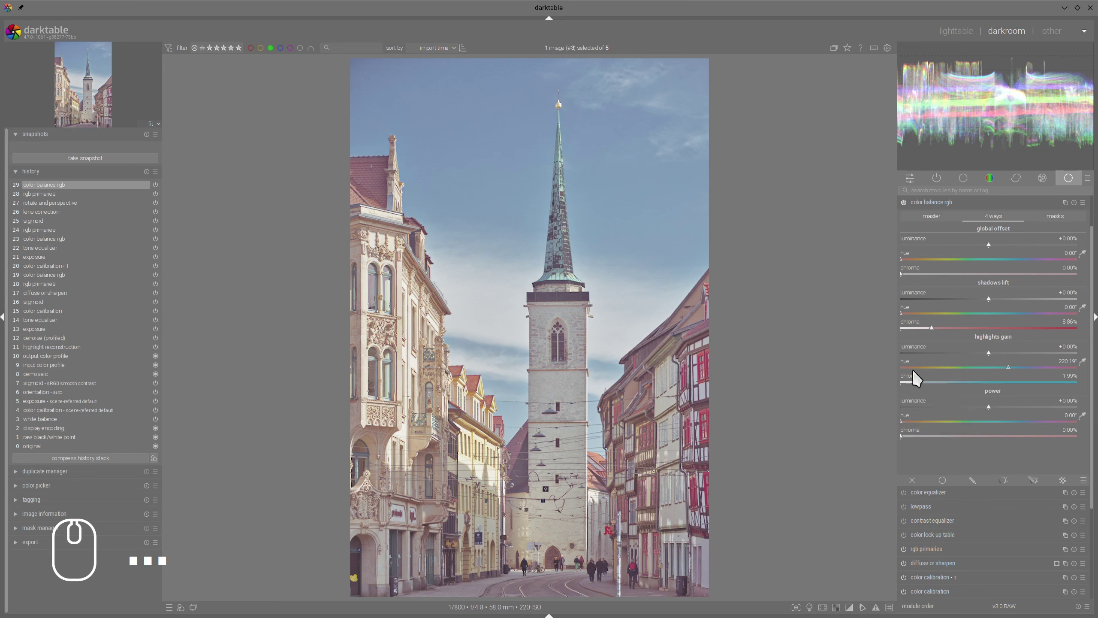
click(916, 382)
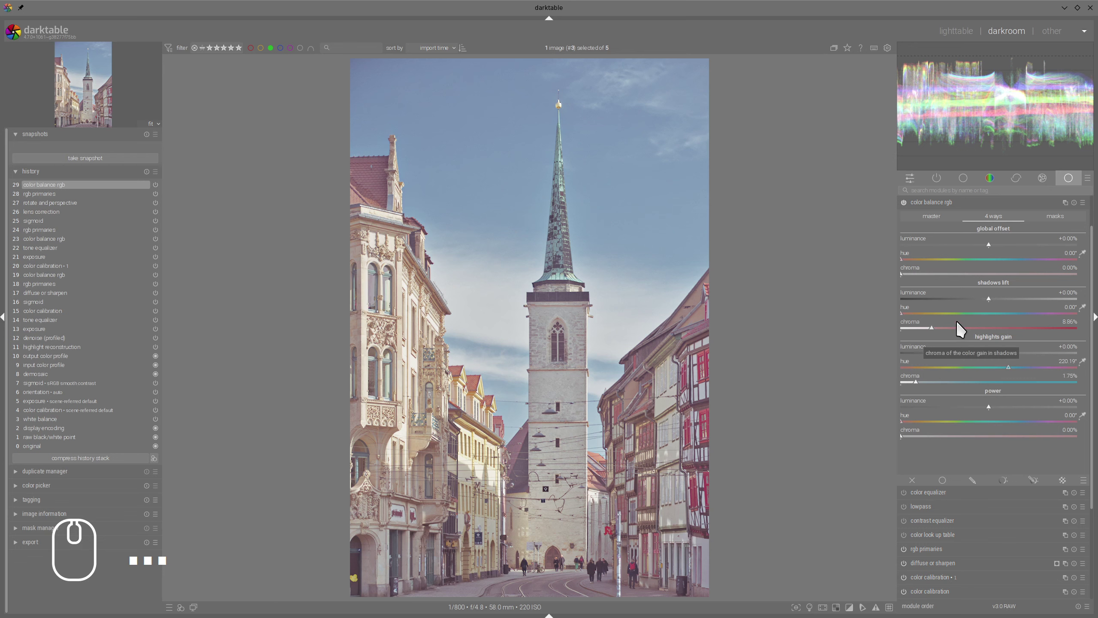
click(939, 327)
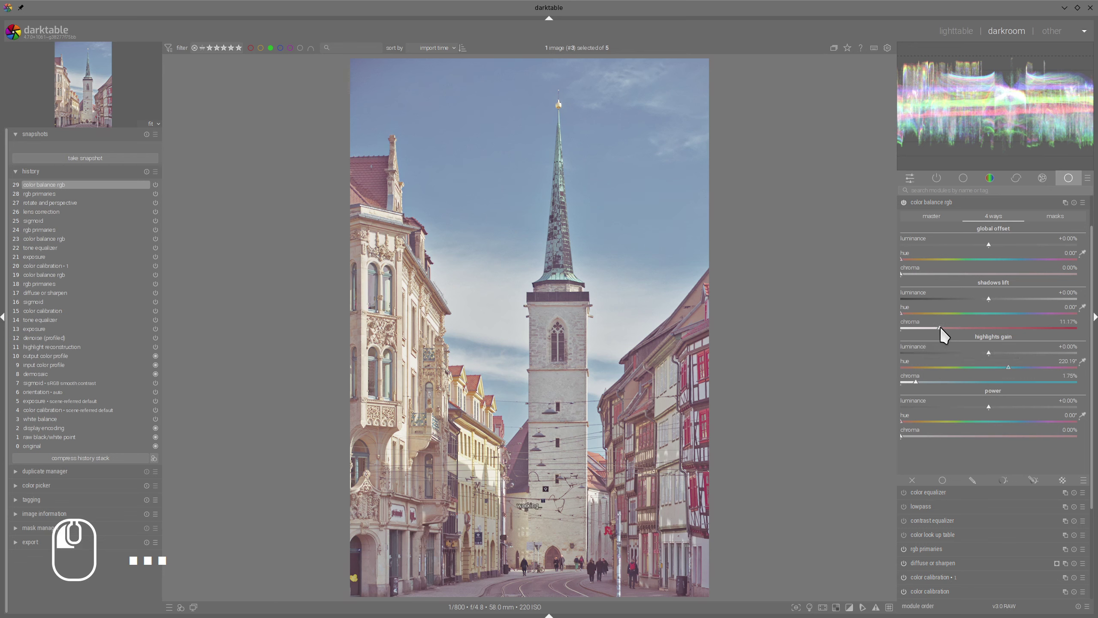
Under perceptual saturation grading, set shadows to about -1.9% and global saturation to about -5.3%
click(931, 216)
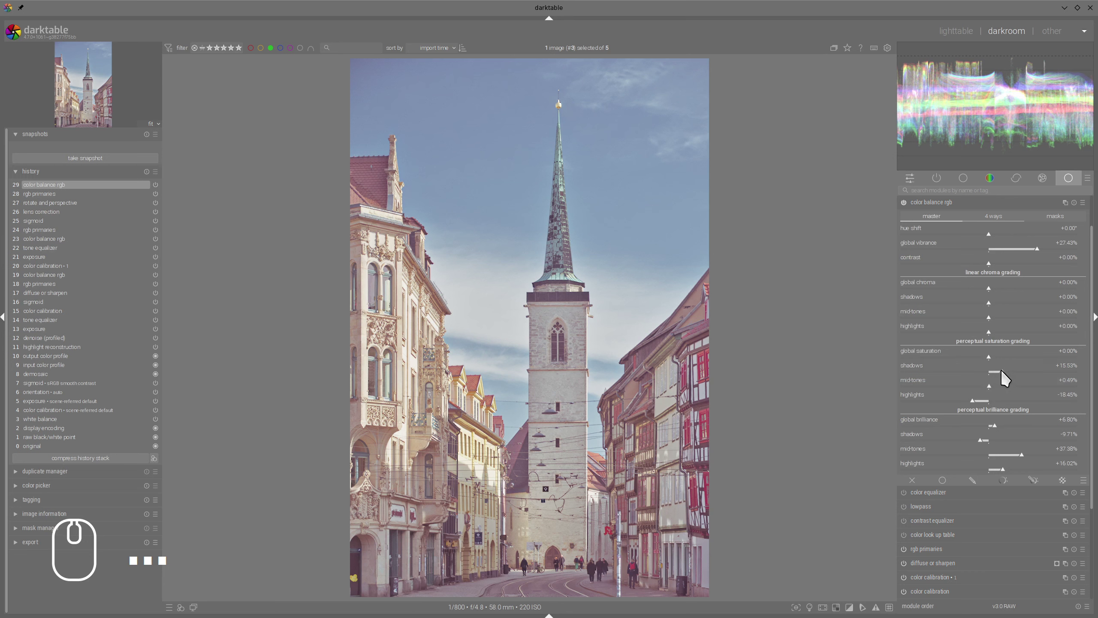
drag(1003, 372, 968, 356)
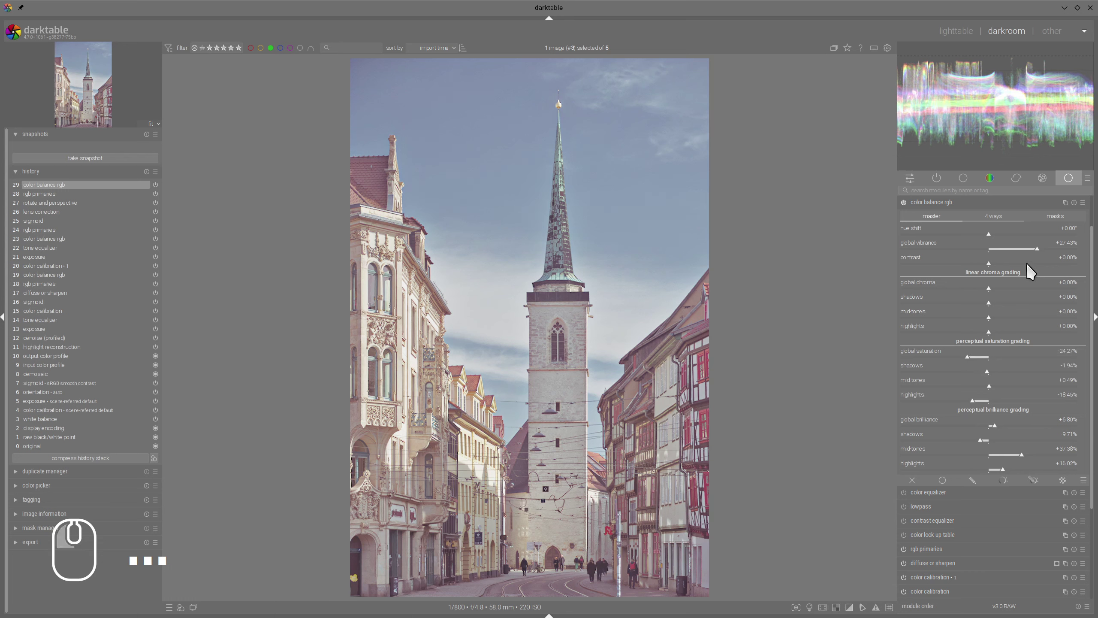
click(986, 356)
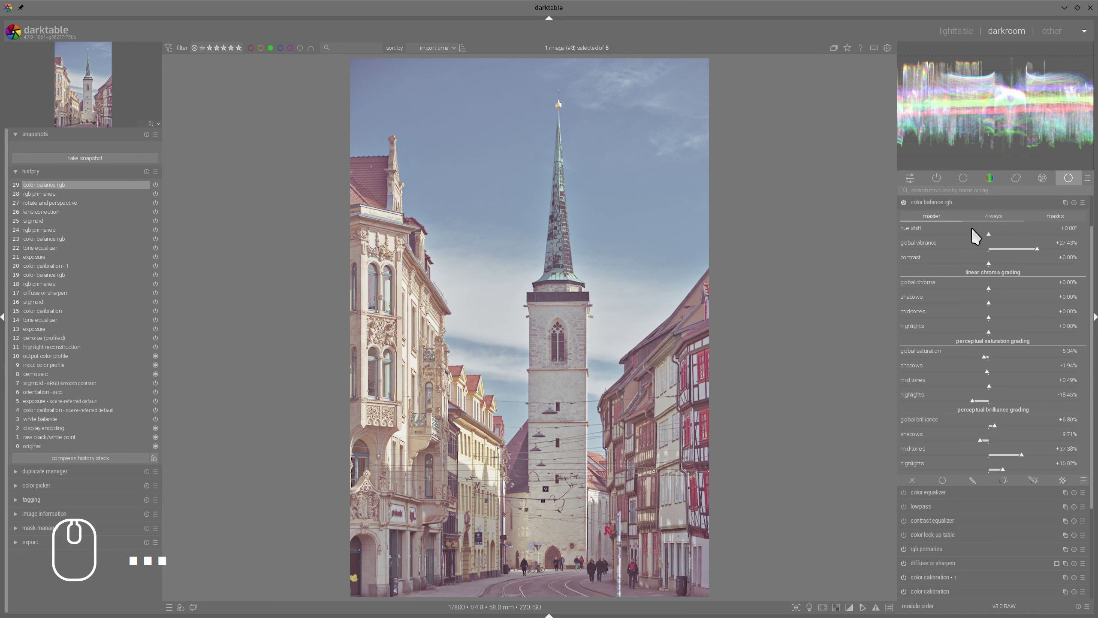
Set highlights gain chroma to 0% and tint the power range with hue about 214° and chroma about 1.6% in color balance rgb
click(994, 216)
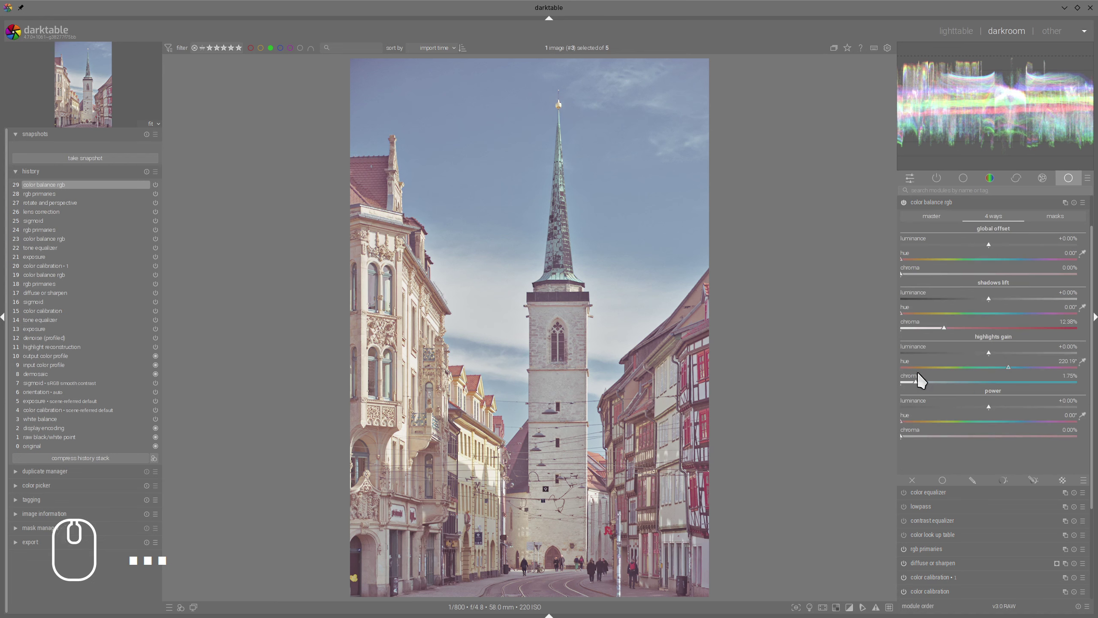
click(892, 381)
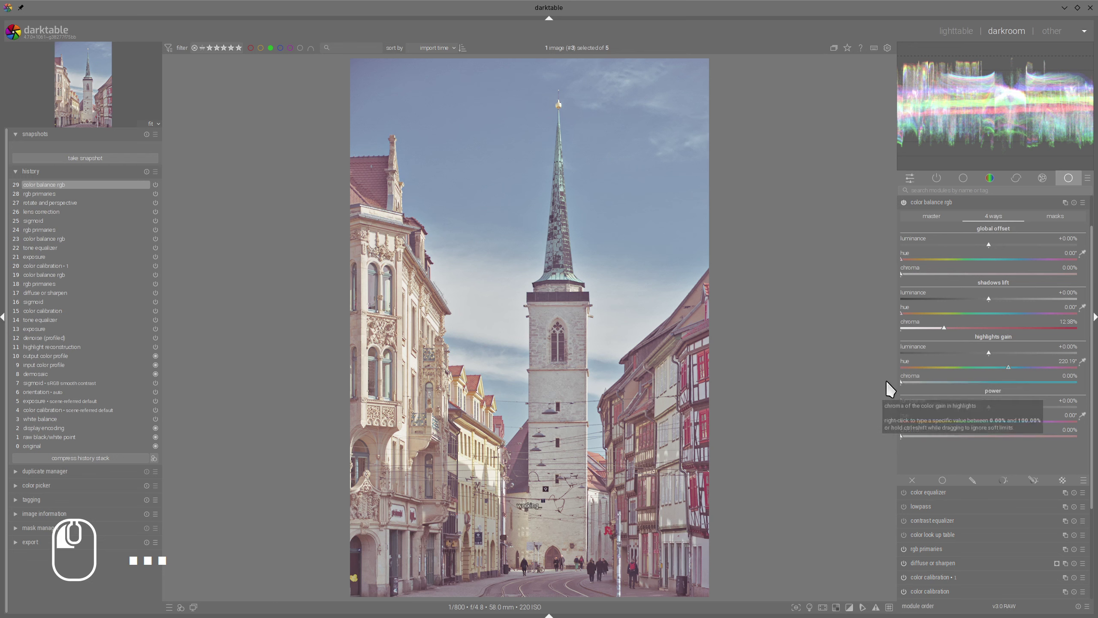
click(1018, 420)
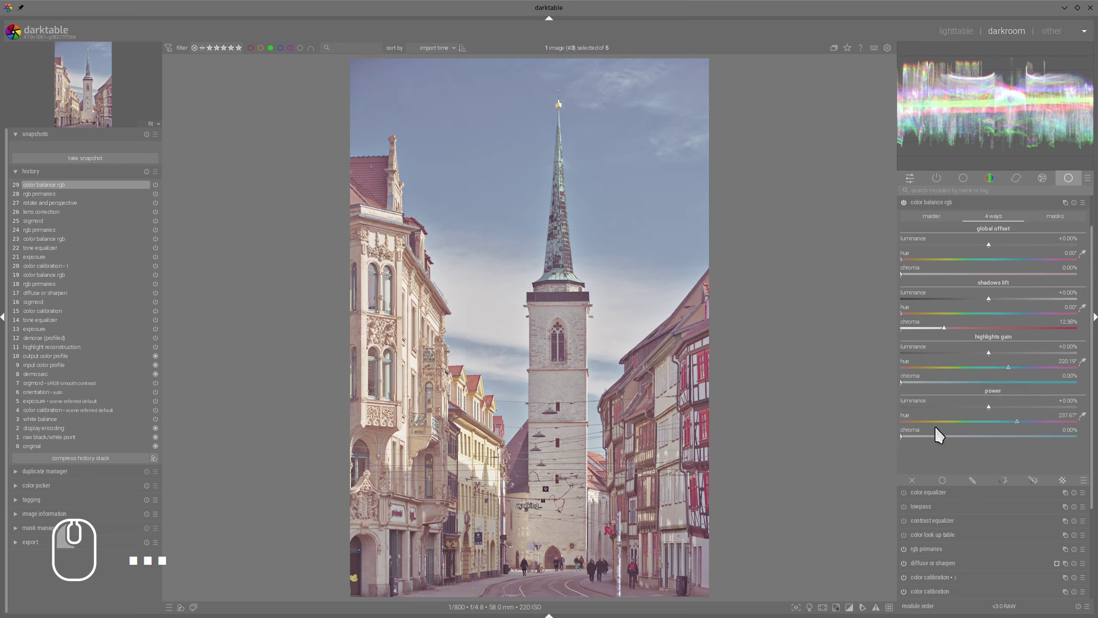
click(926, 436)
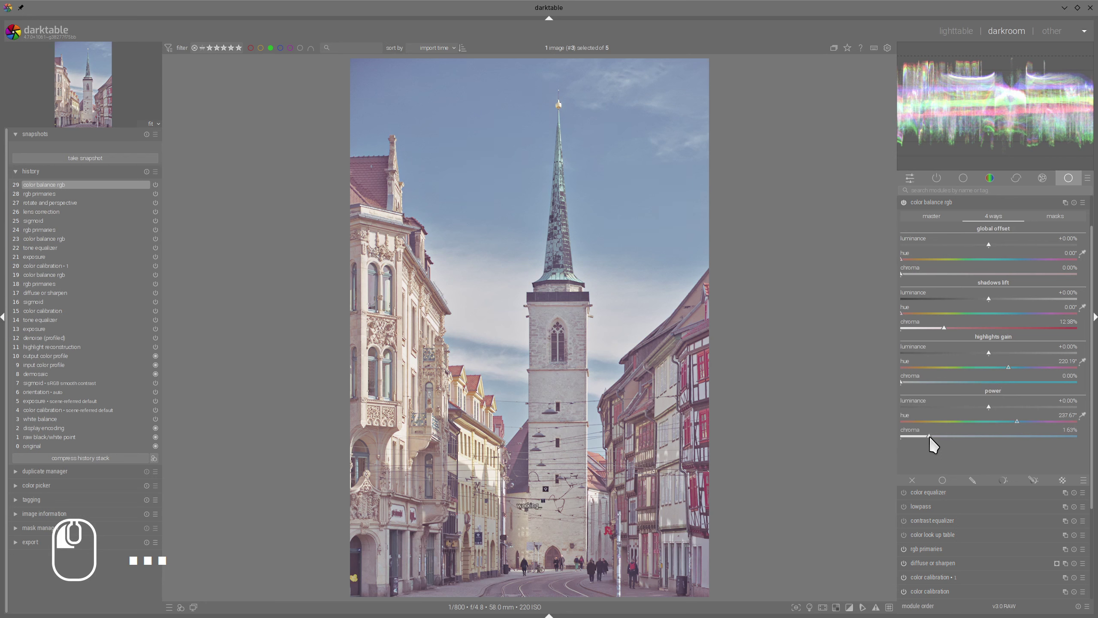
click(1006, 419)
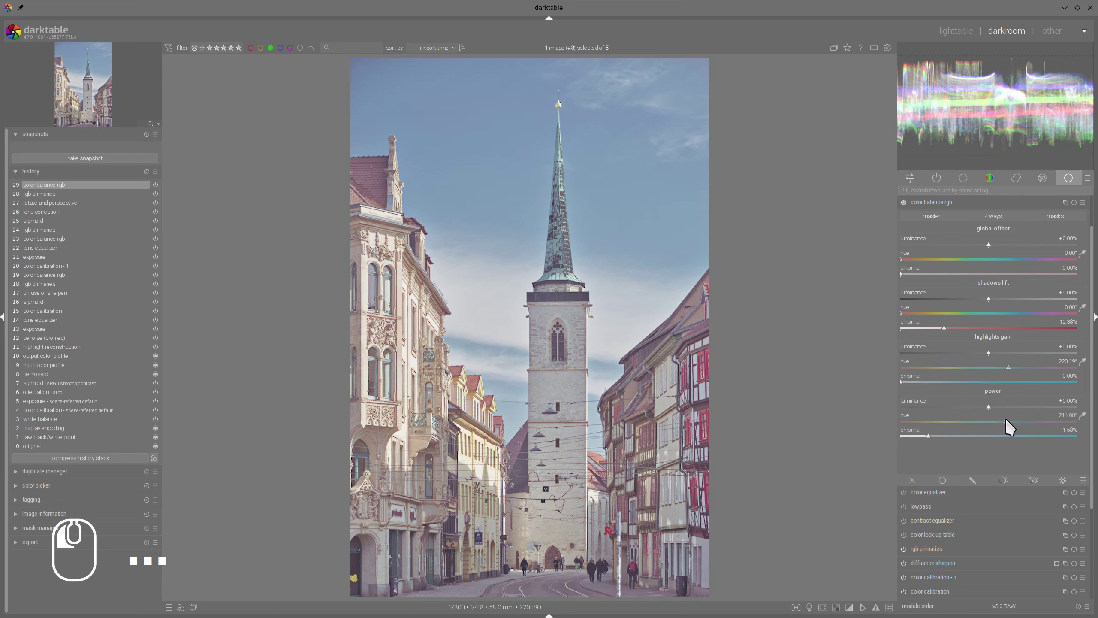
click(907, 206)
Check the church tower photo in color assessment mode and set the sigmoid contrast to about 1.214
click(810, 607)
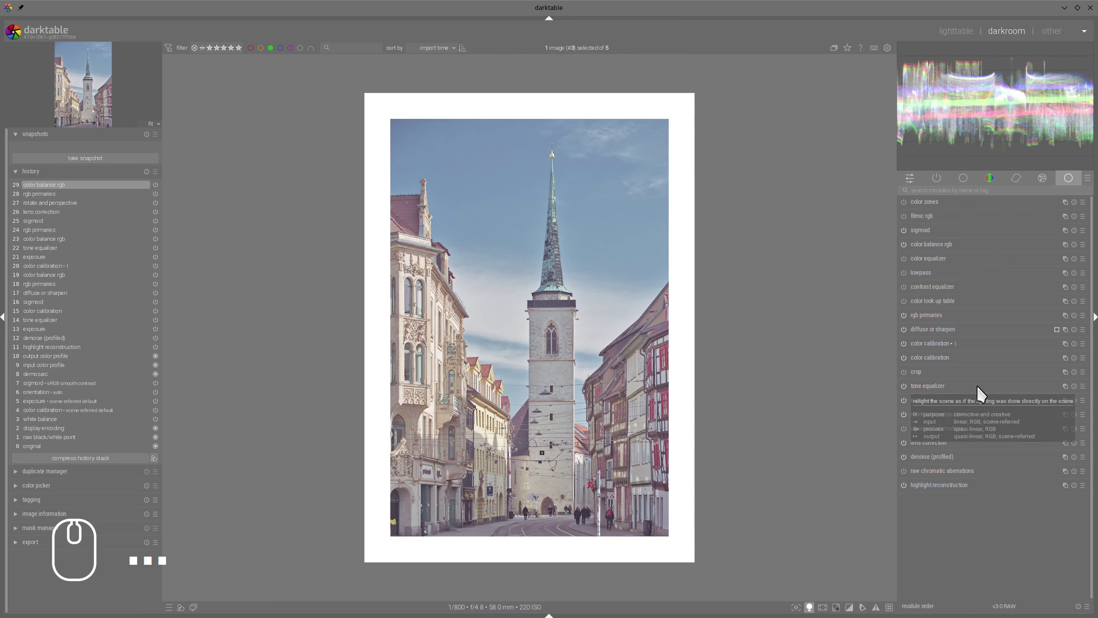
click(811, 607)
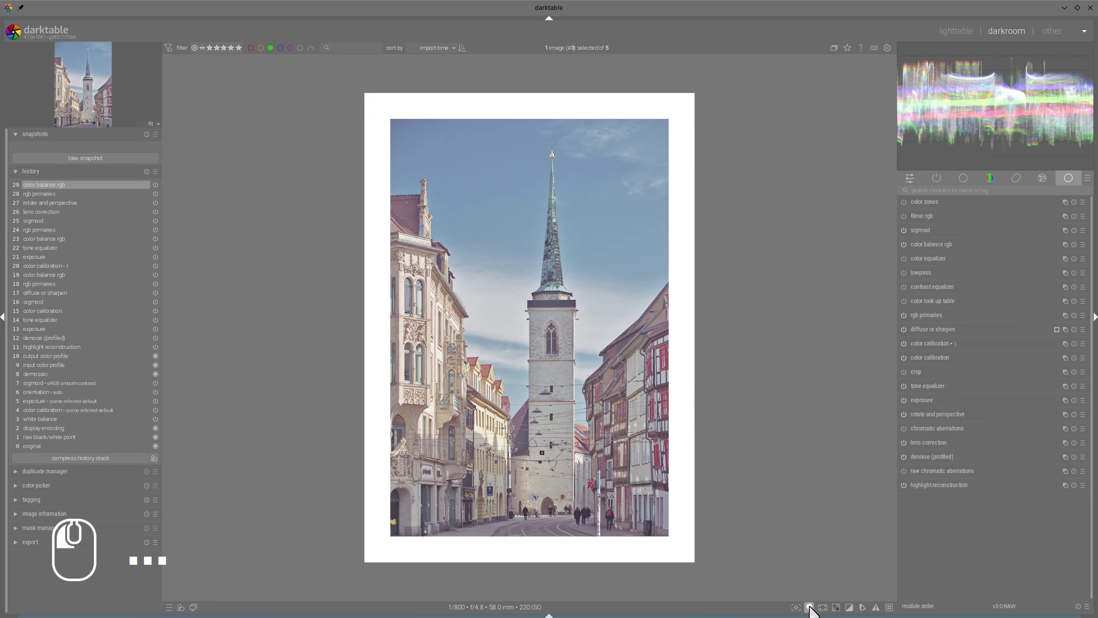
click(925, 229)
click(941, 221)
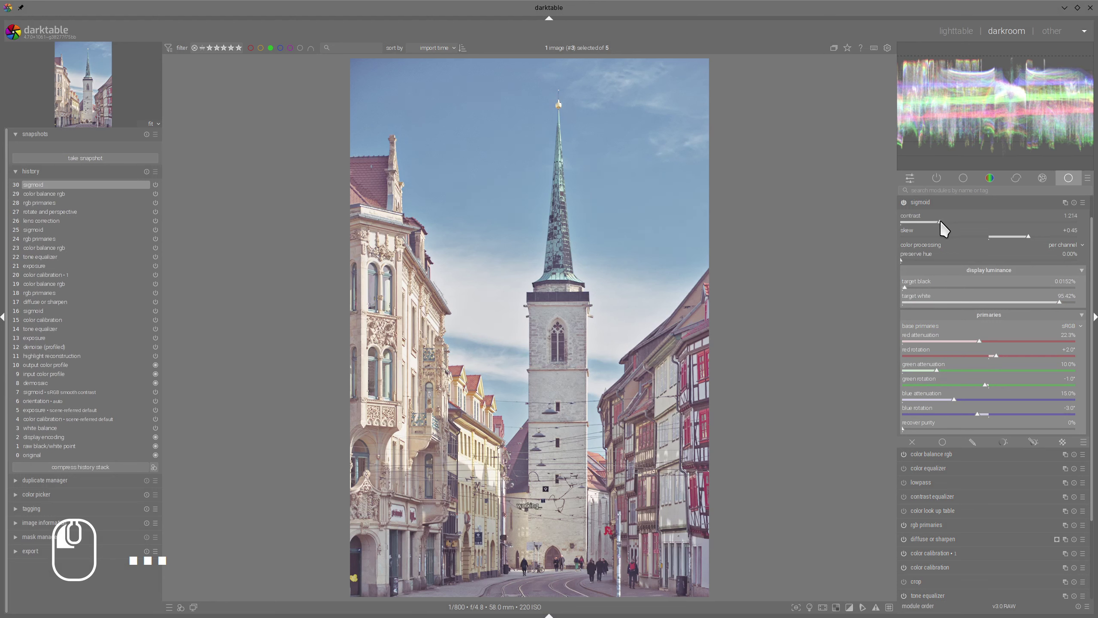
click(929, 205)
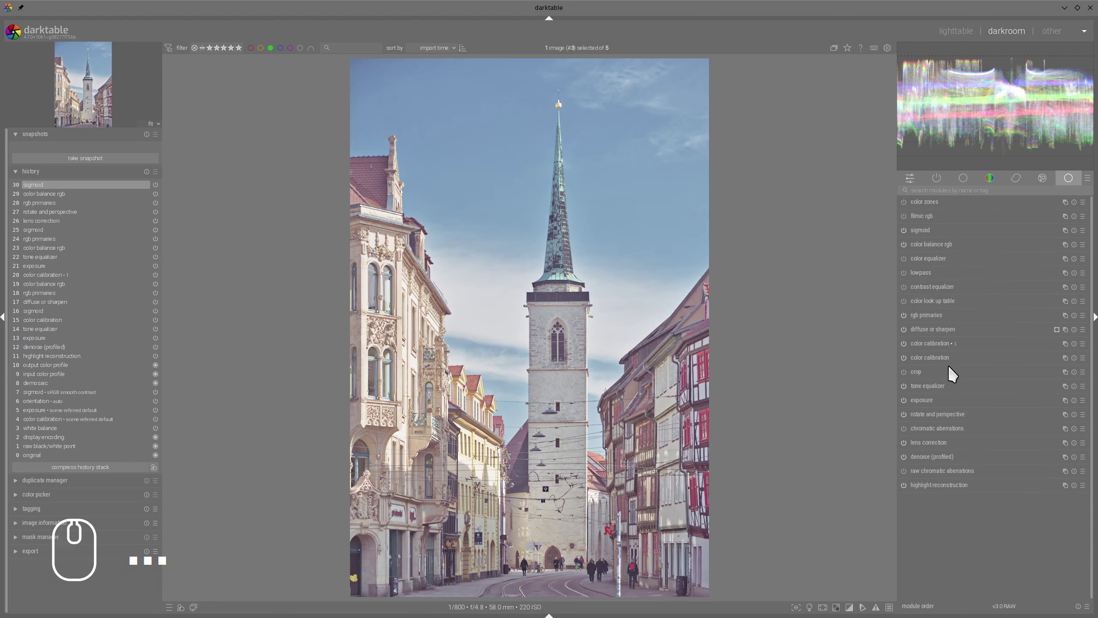
Open the harbour photo with the red-sailed boat in the darkroom
click(955, 35)
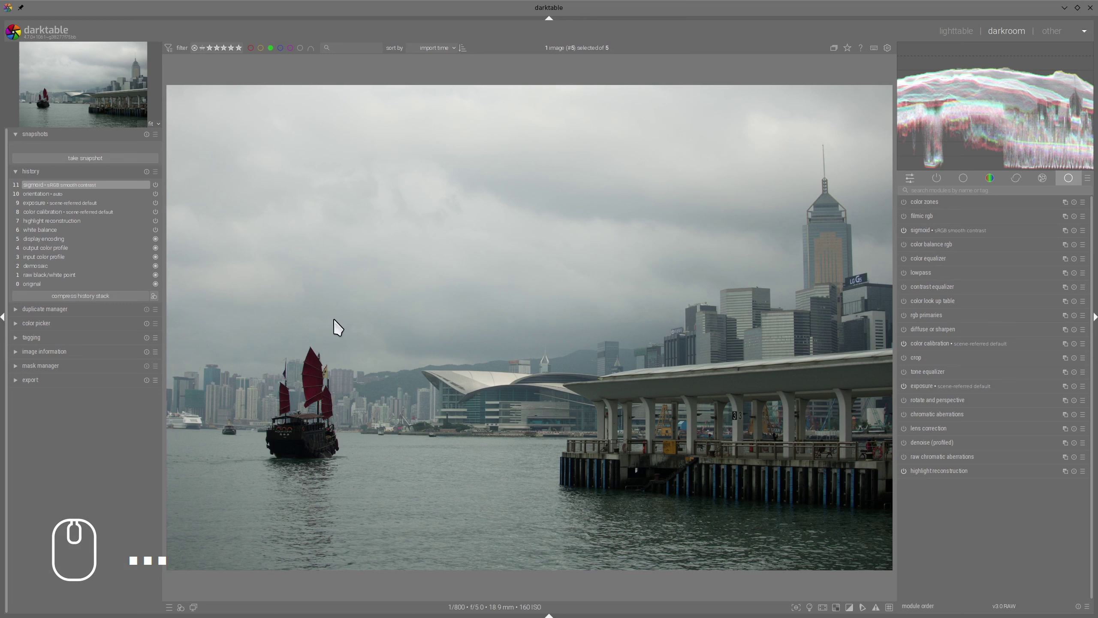
mouse_move(335, 319)
mouse_down()
mouse_move(353, 501)
mouse_move(305, 297)
mouse_up()
mouse_move(571, 344)
mouse_down()
mouse_move(824, 542)
mouse_move(741, 309)
mouse_move(568, 356)
mouse_up()
Turn on lens correction and denoise (profiled) for the harbour photo, setting preserve shadows to about 0.82
click(904, 428)
click(903, 443)
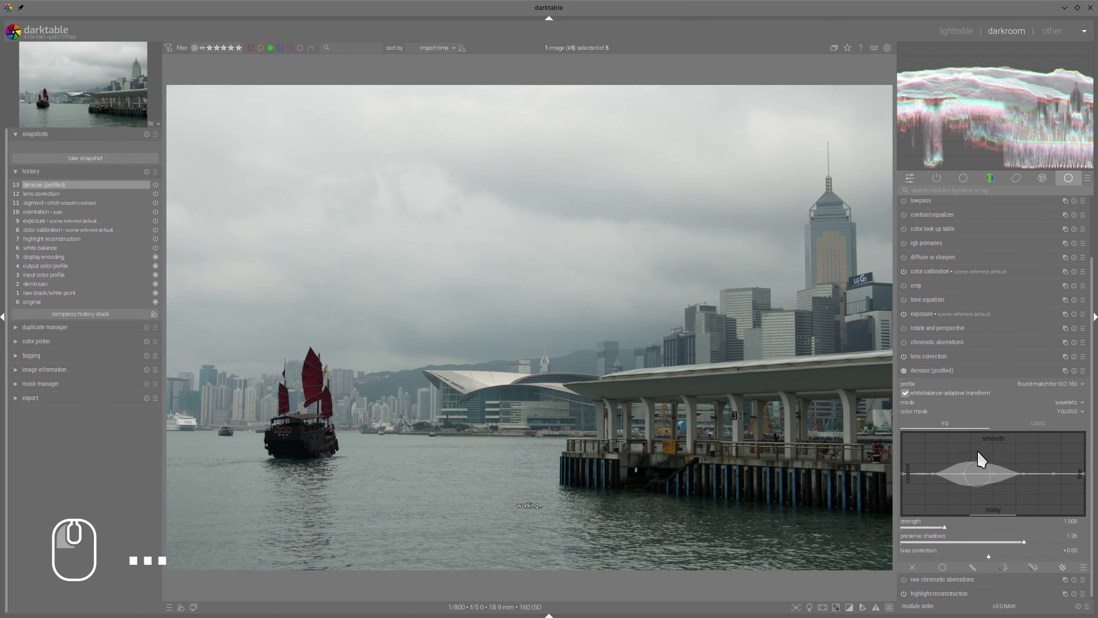
click(981, 539)
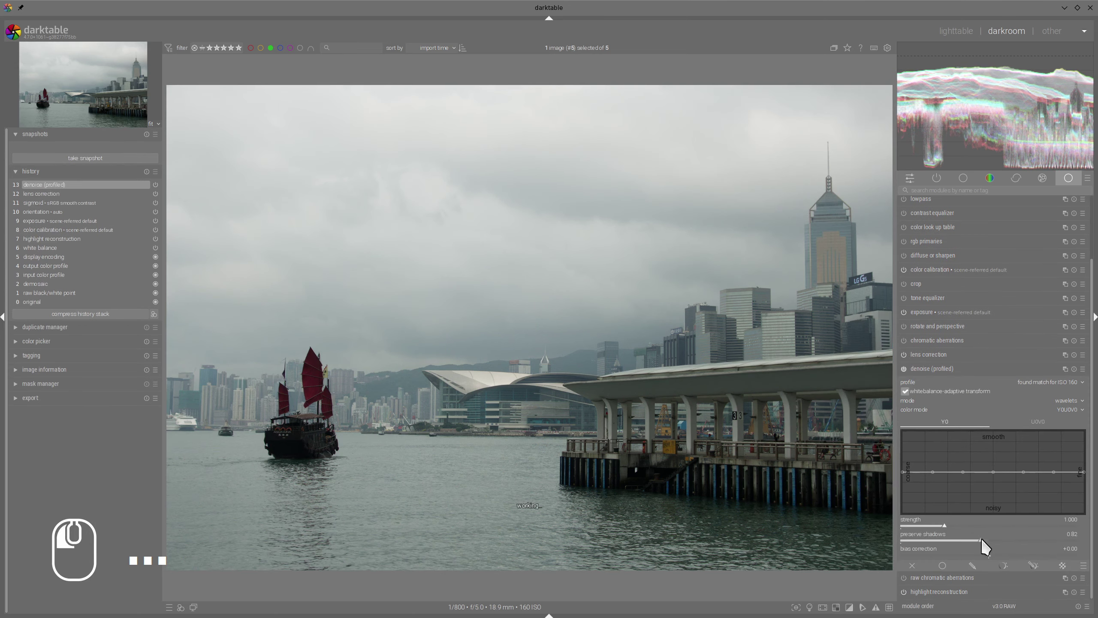
click(944, 371)
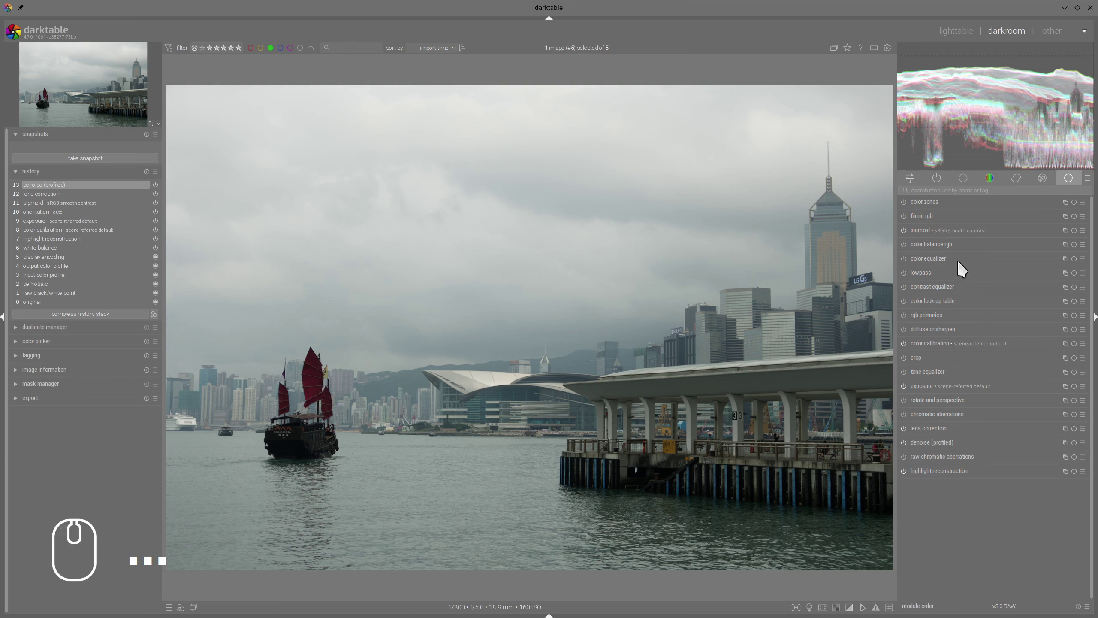
Lower the sigmoid contrast for the harbour photo
click(922, 231)
drag(976, 221, 934, 218)
click(930, 199)
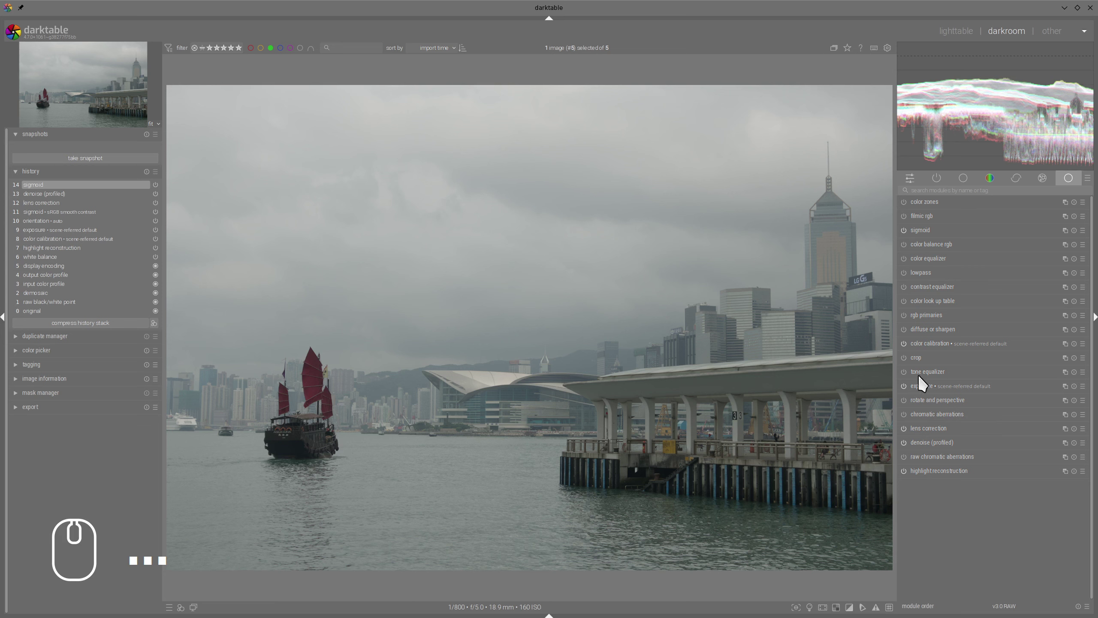
Raise the harbour photo's exposure to about +2.5 EV and apply the linear invert preset in the tone equalizer
click(938, 384)
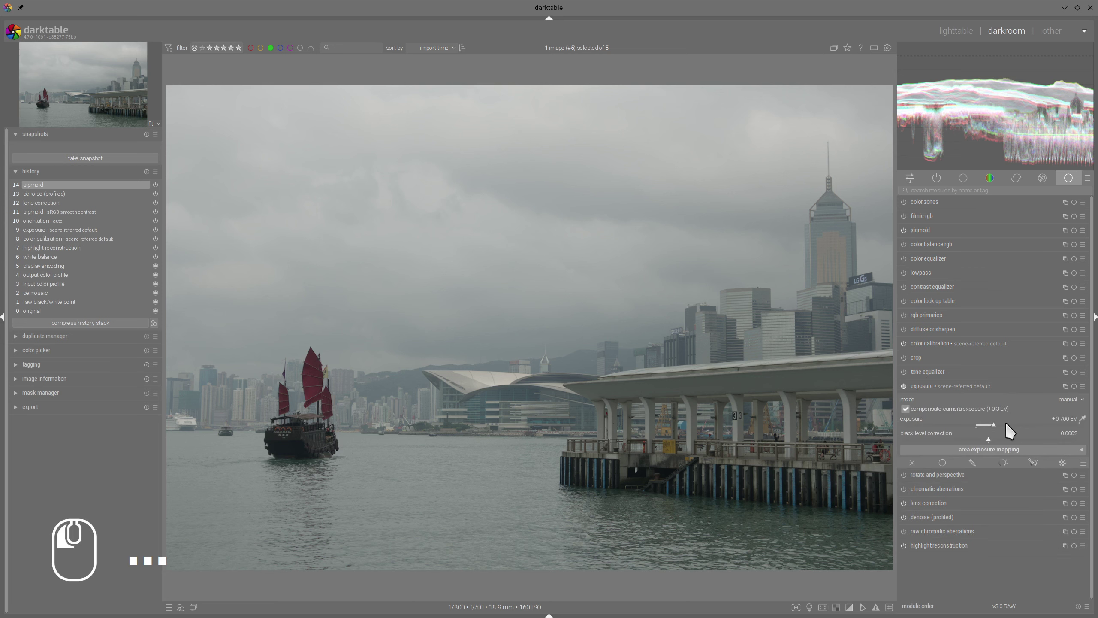
drag(1006, 423, 1035, 424)
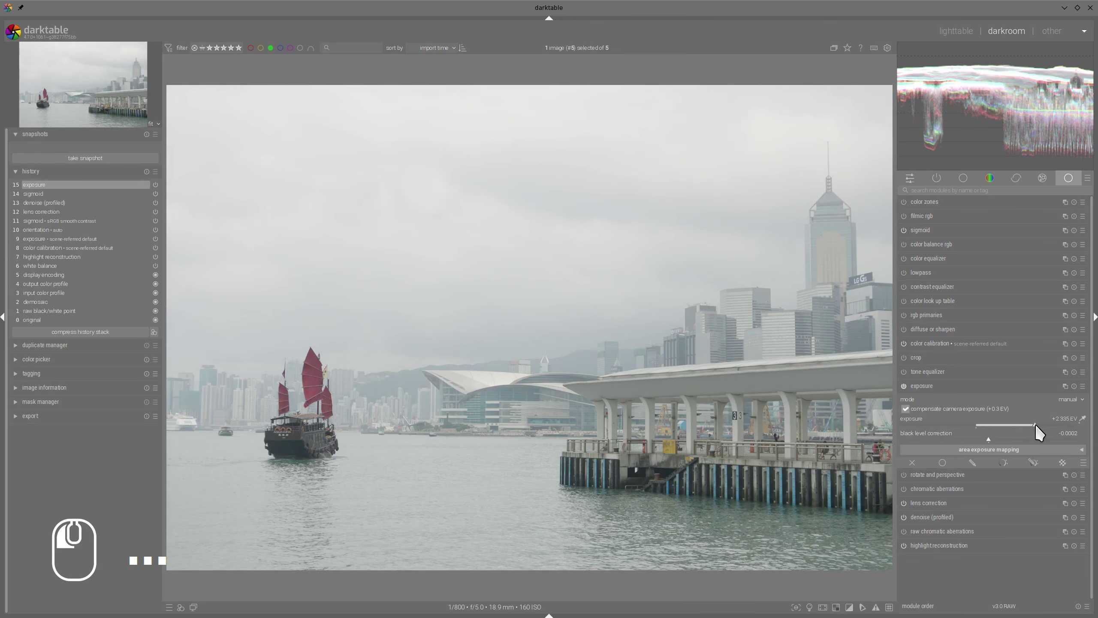
click(932, 374)
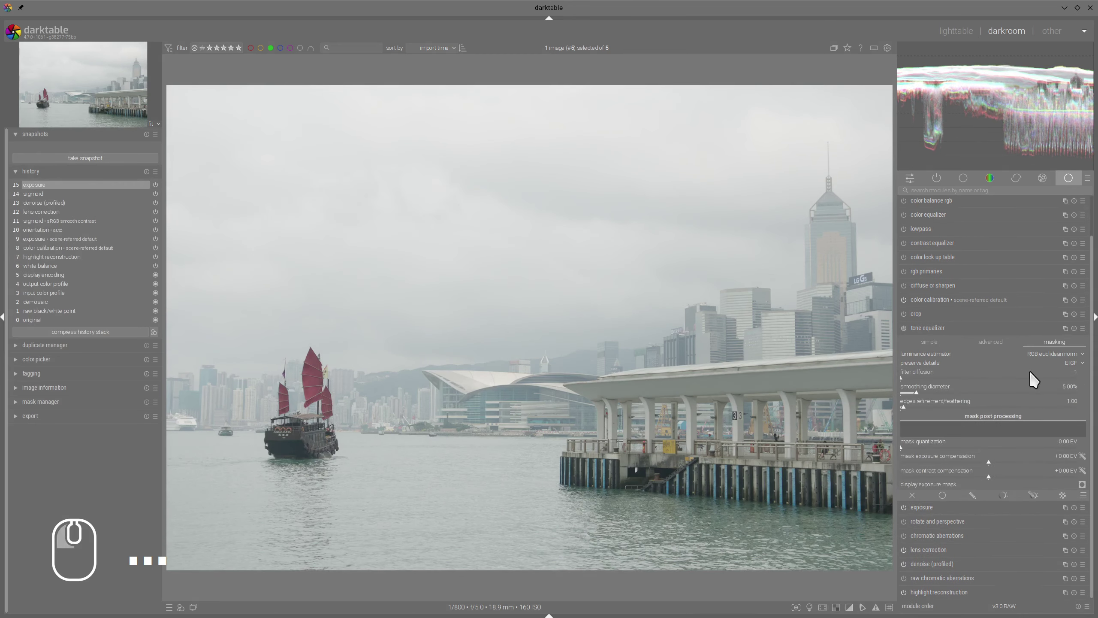
click(1083, 328)
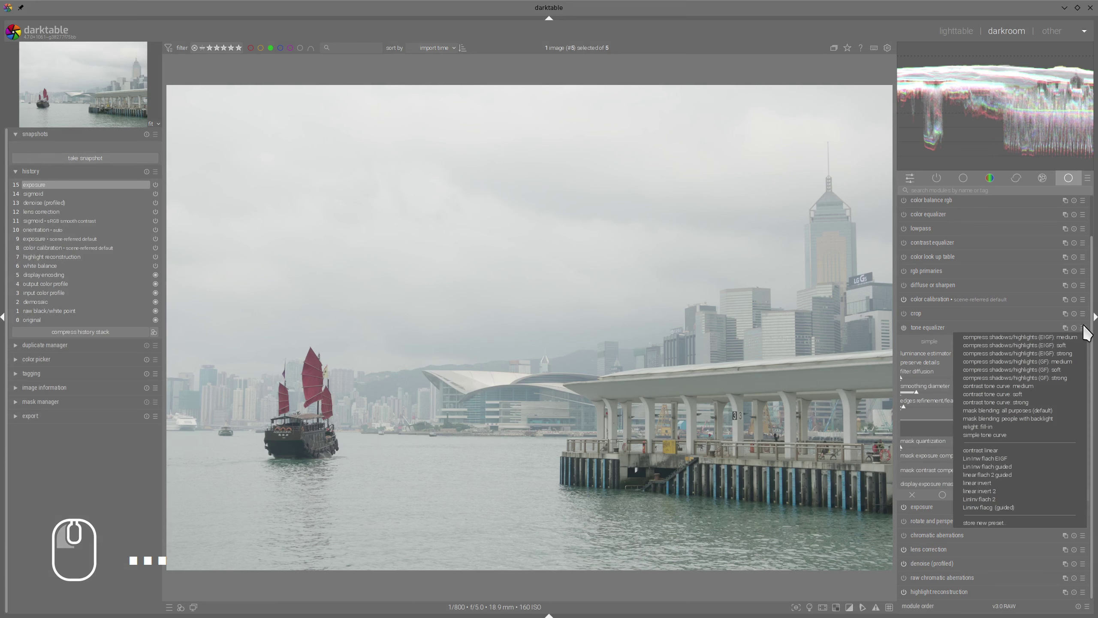
click(1029, 487)
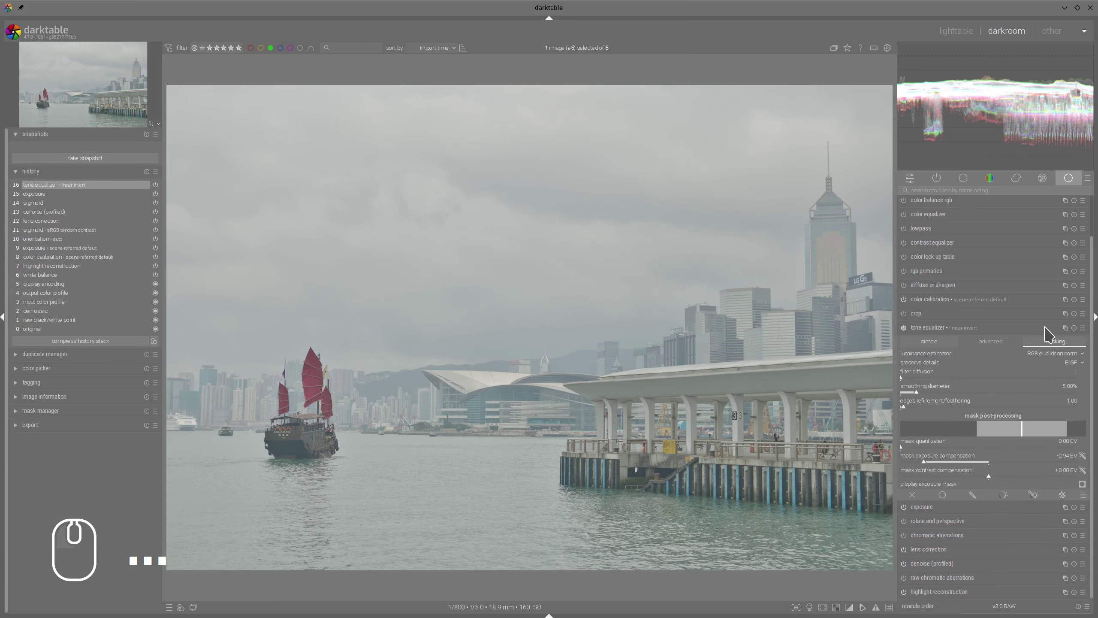
Auto-adjust the tone equalizer's mask exposure compensation and raise edges refinement/feathering to about 3.13
click(1083, 455)
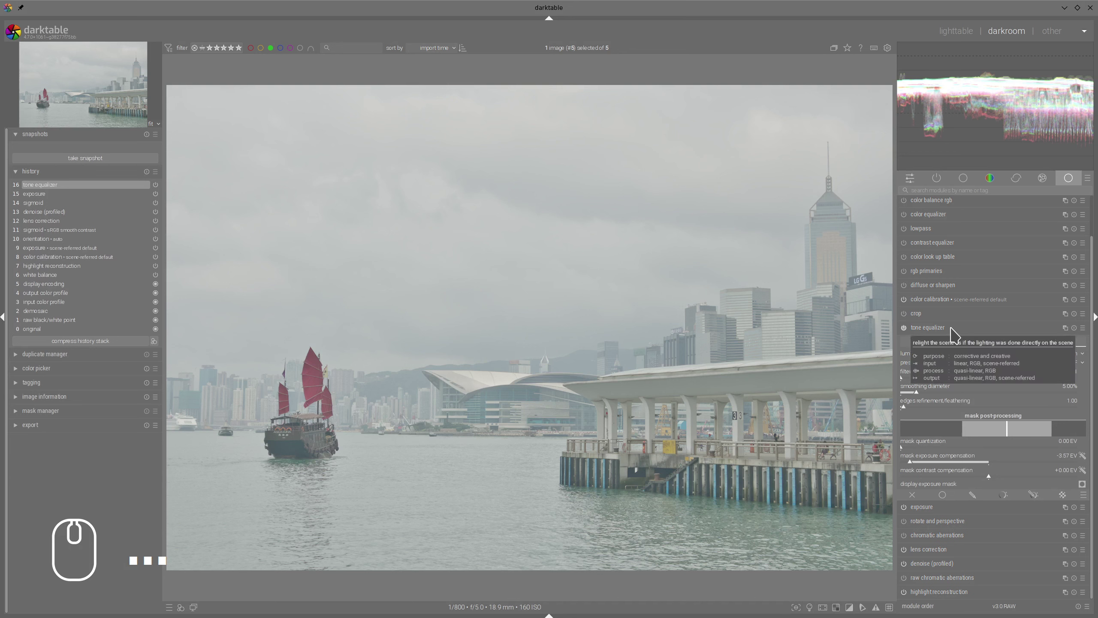
click(912, 407)
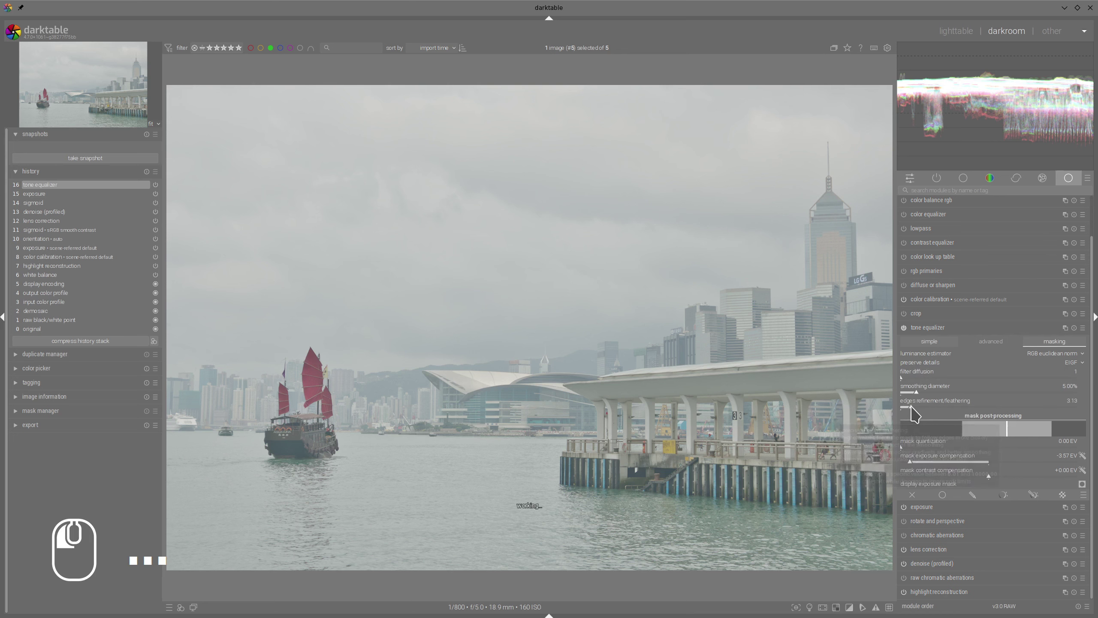
click(934, 329)
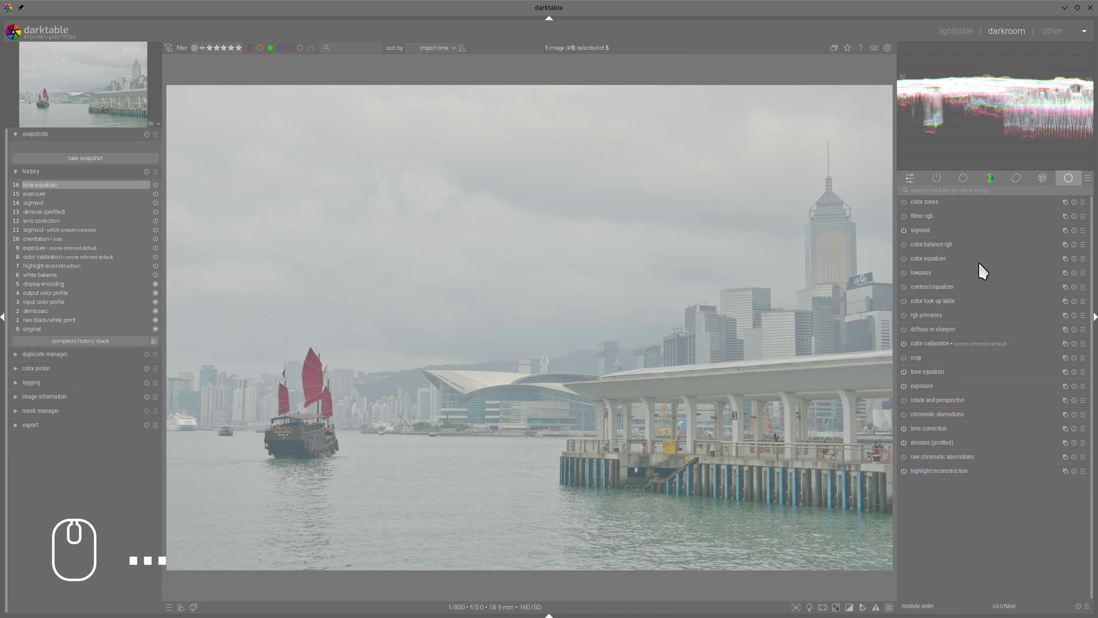
In color balance rgb, set perceptual brilliance to about +30.58% for highlights and +23.79% for mid-tones
click(922, 245)
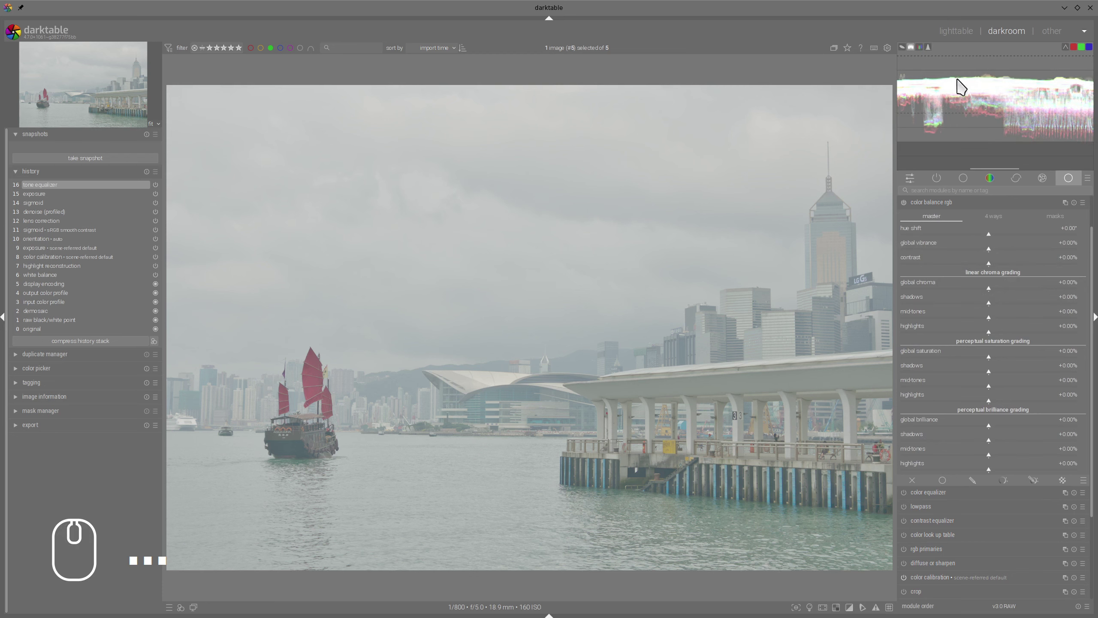
click(1010, 468)
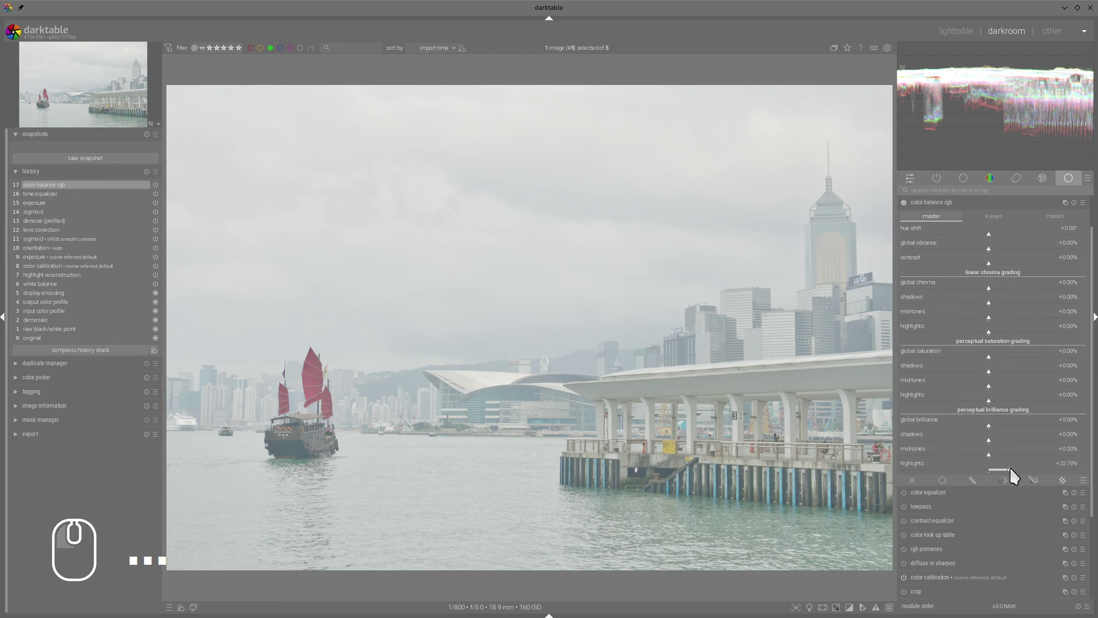
drag(1012, 468, 1010, 453)
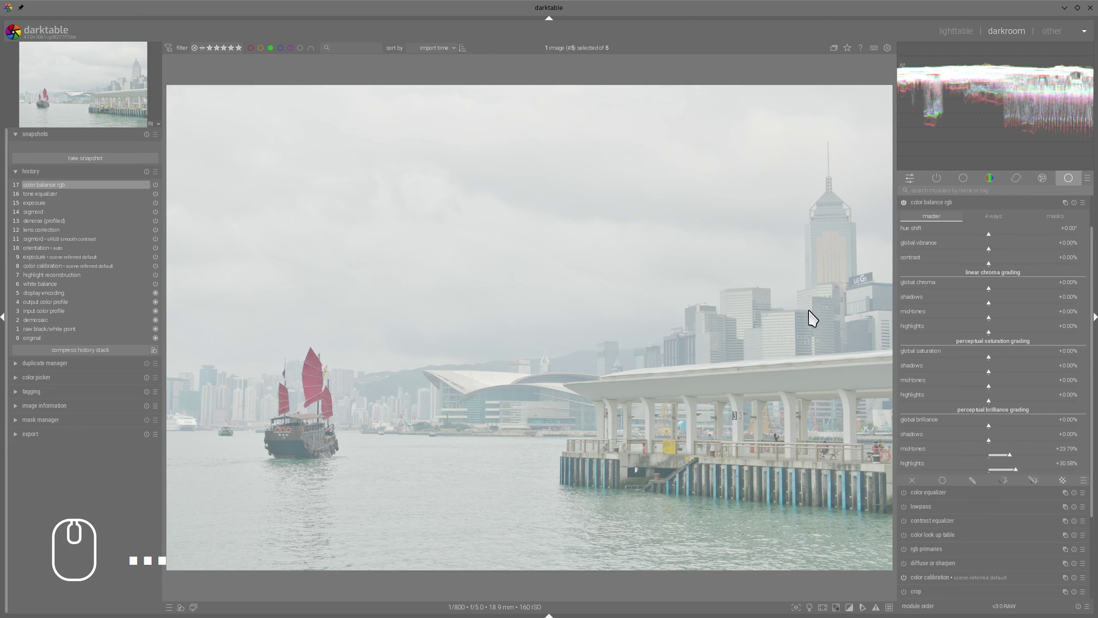
Adjust the color balance rgb masks: shadows fall-off about 85%, middle-gray fulcrum about 28%, highlights fall-off about 118%
click(1054, 218)
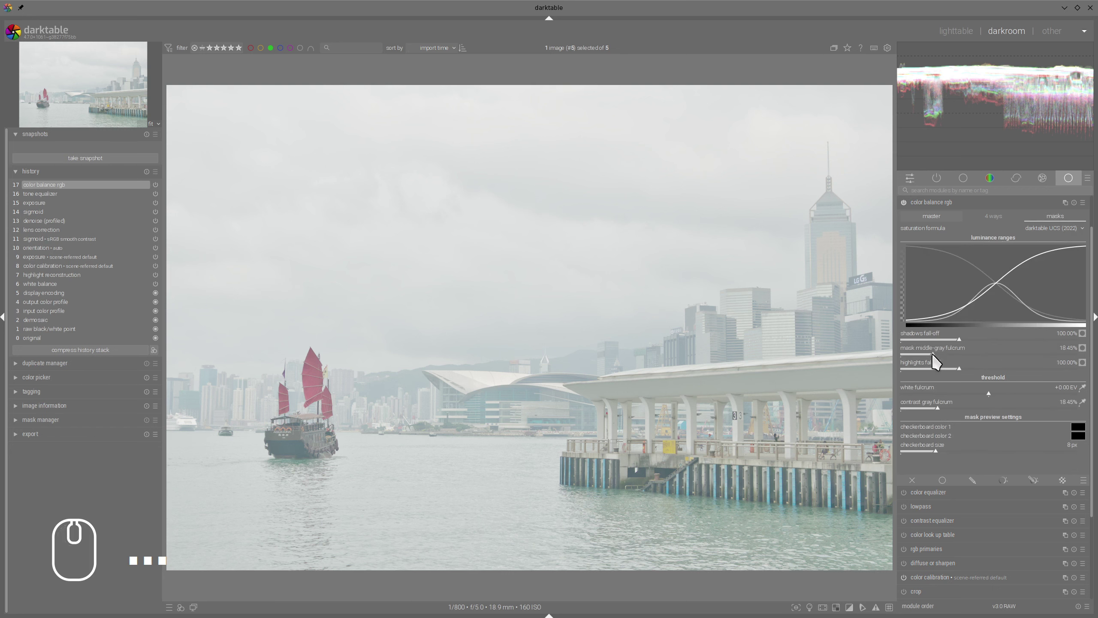
drag(933, 355, 973, 368)
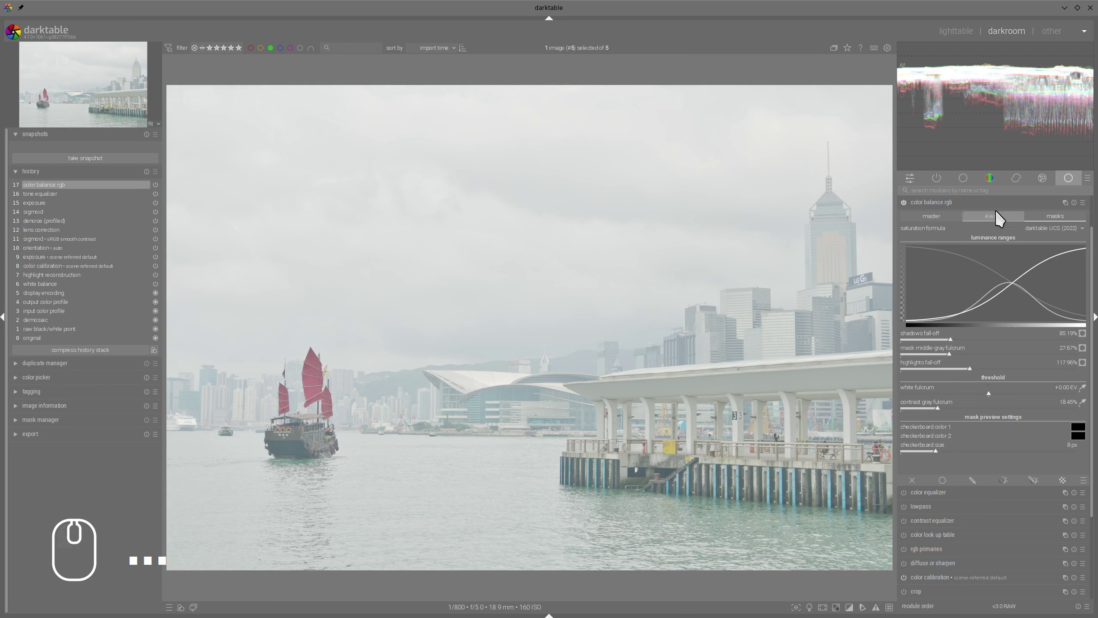
click(951, 201)
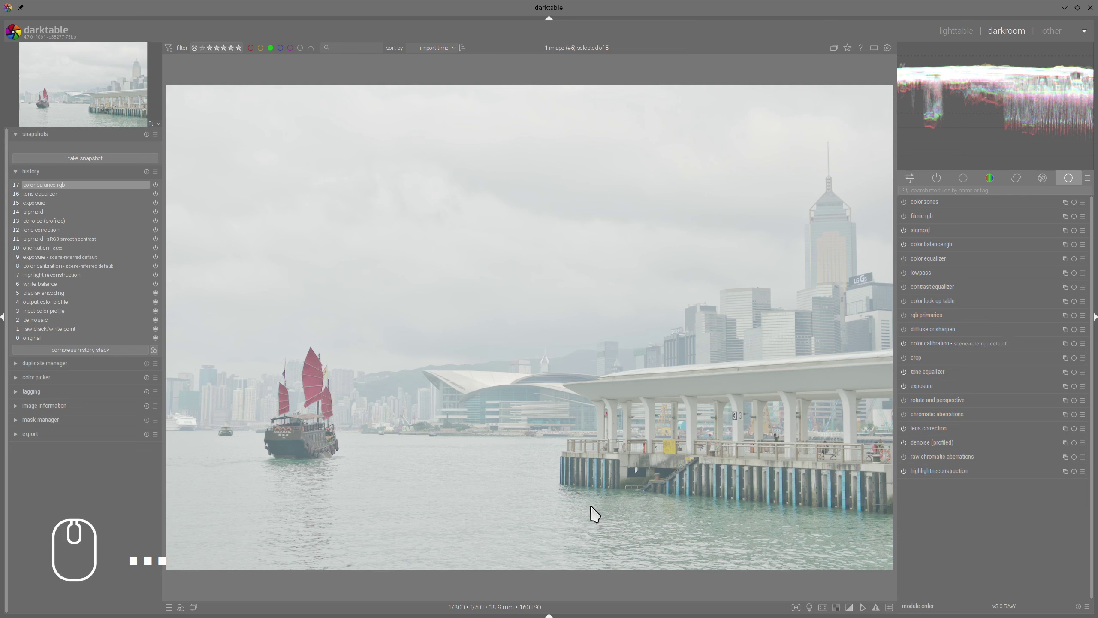
mouse_move(292, 321)
mouse_down()
mouse_move(228, 453)
mouse_move(822, 516)
mouse_move(534, 318)
mouse_move(267, 314)
mouse_up()
mouse_move(370, 169)
mouse_down()
mouse_move(449, 127)
mouse_move(380, 169)
mouse_up()
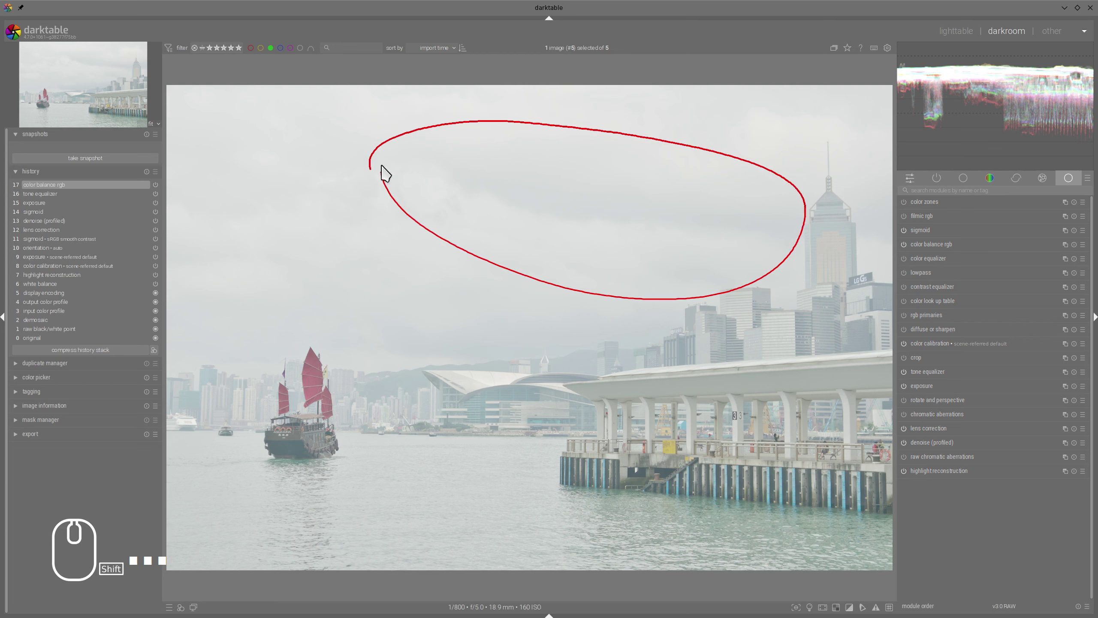
mouse_move(792, 173)
mouse_down()
mouse_move(848, 218)
mouse_move(828, 196)
mouse_up()
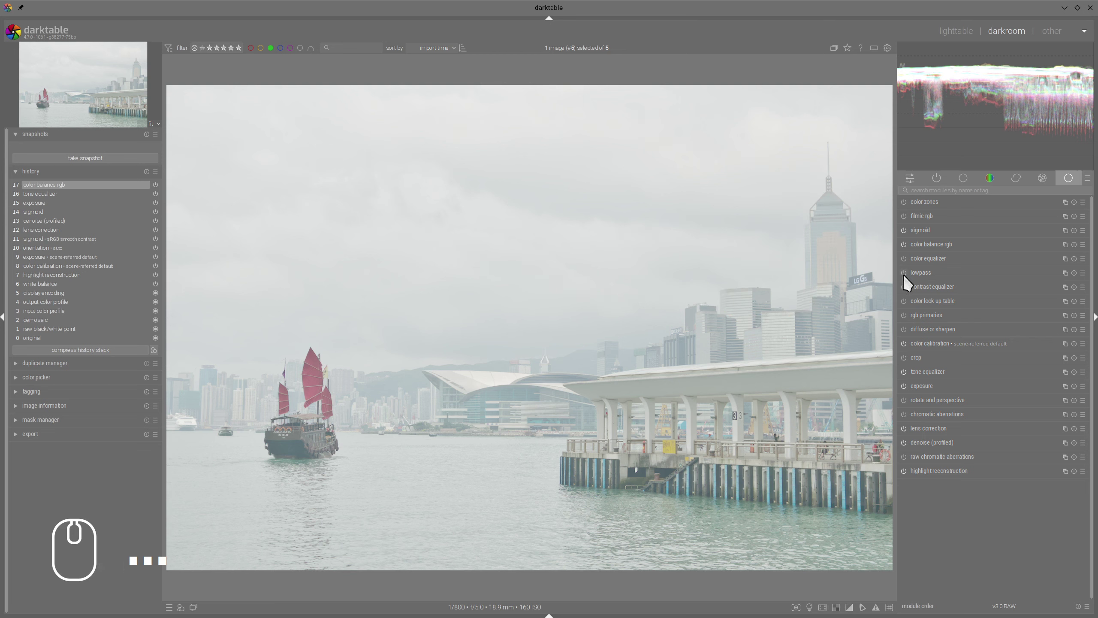
Turn on the contrast equalizer and lower its luma curve evenly across all detail scales to soften the photo
click(903, 287)
click(934, 287)
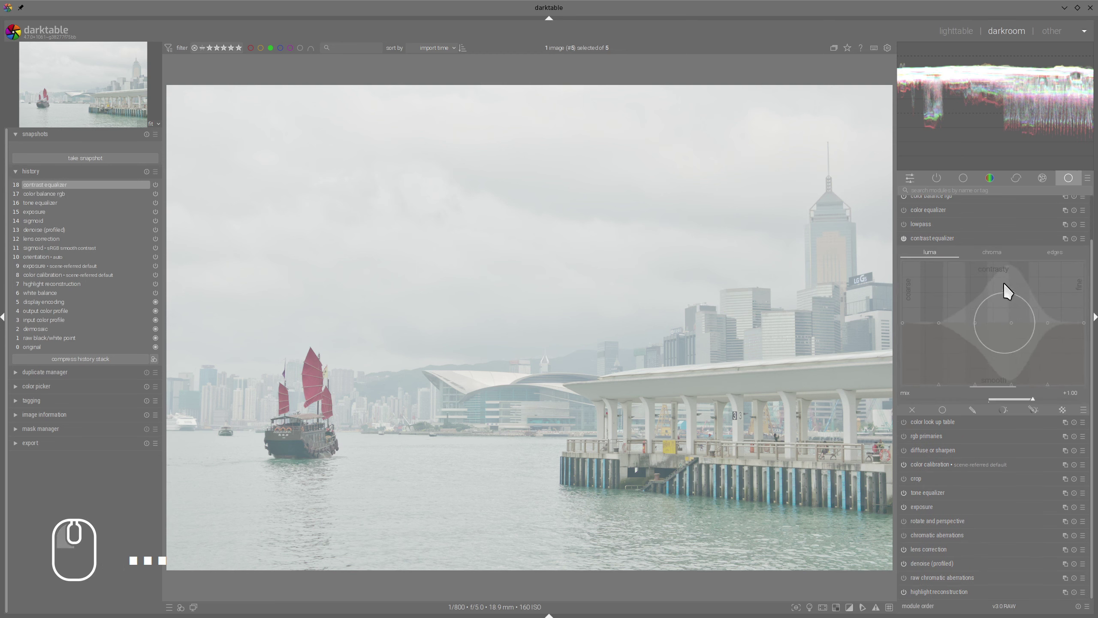
scroll(1003, 290, down, 1)
double_click(1000, 286)
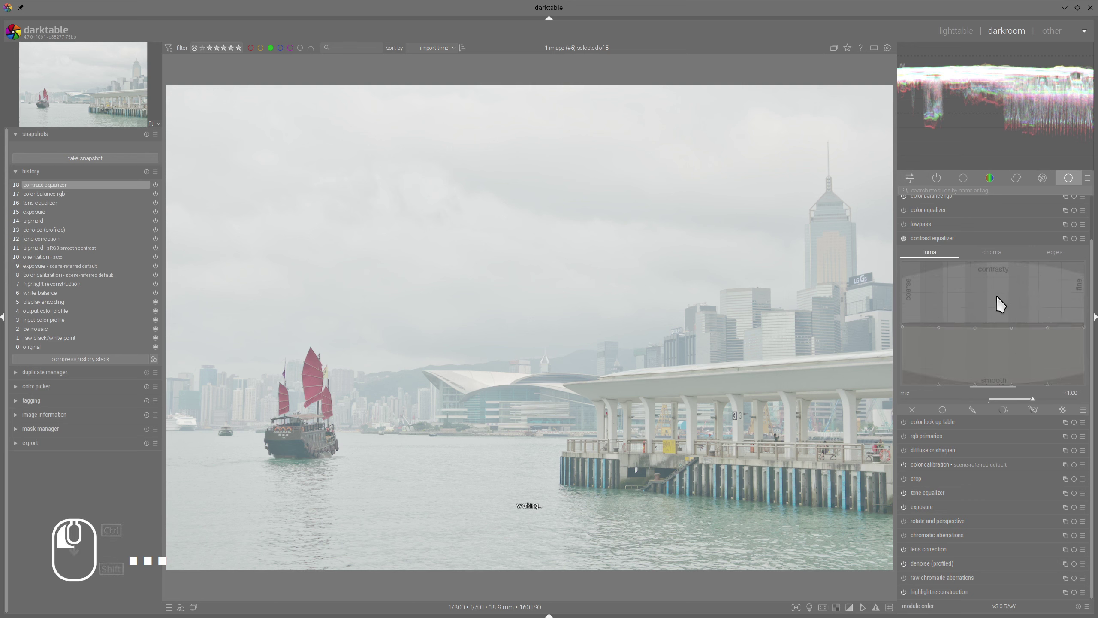
double_click(994, 302)
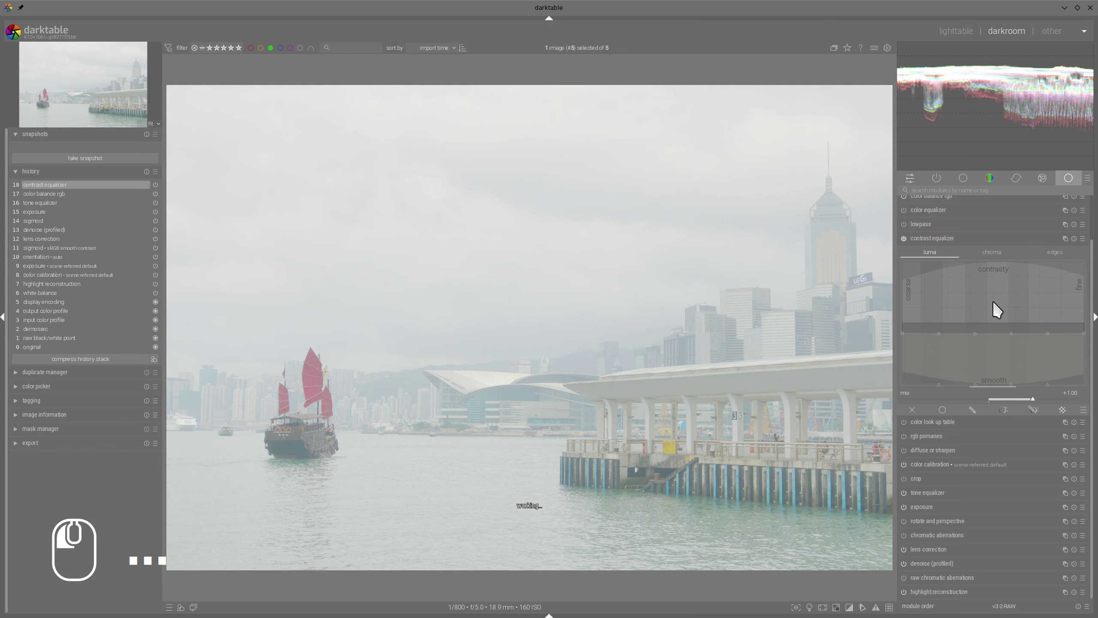
drag(993, 300, 668, 418)
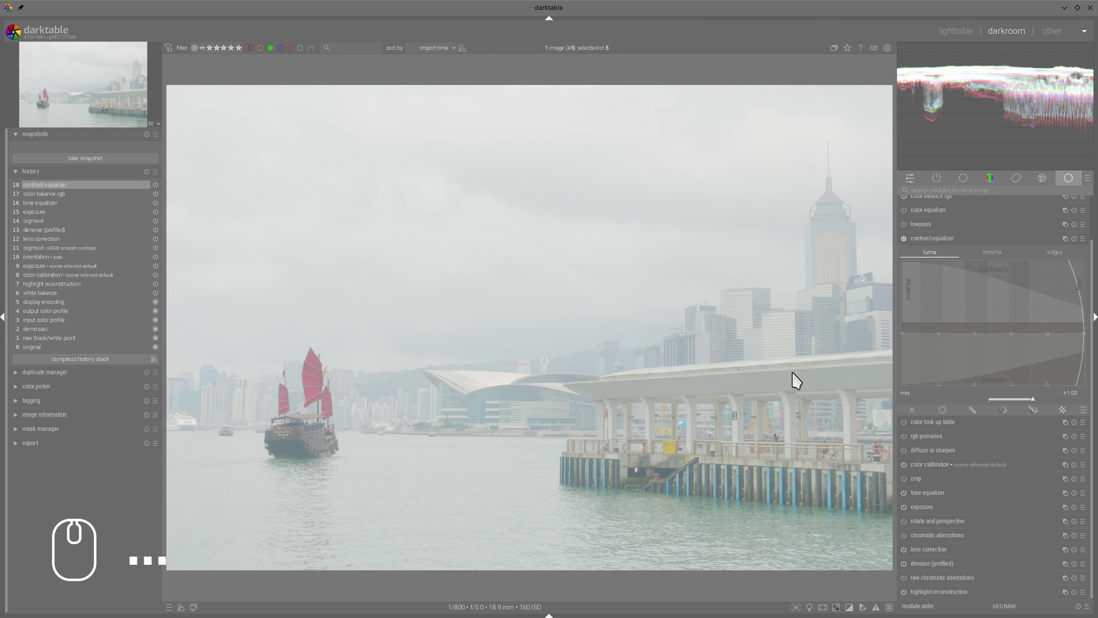
Enable drawn and parametric masking for the contrast equalizer and set its blend mode to darken
click(1033, 409)
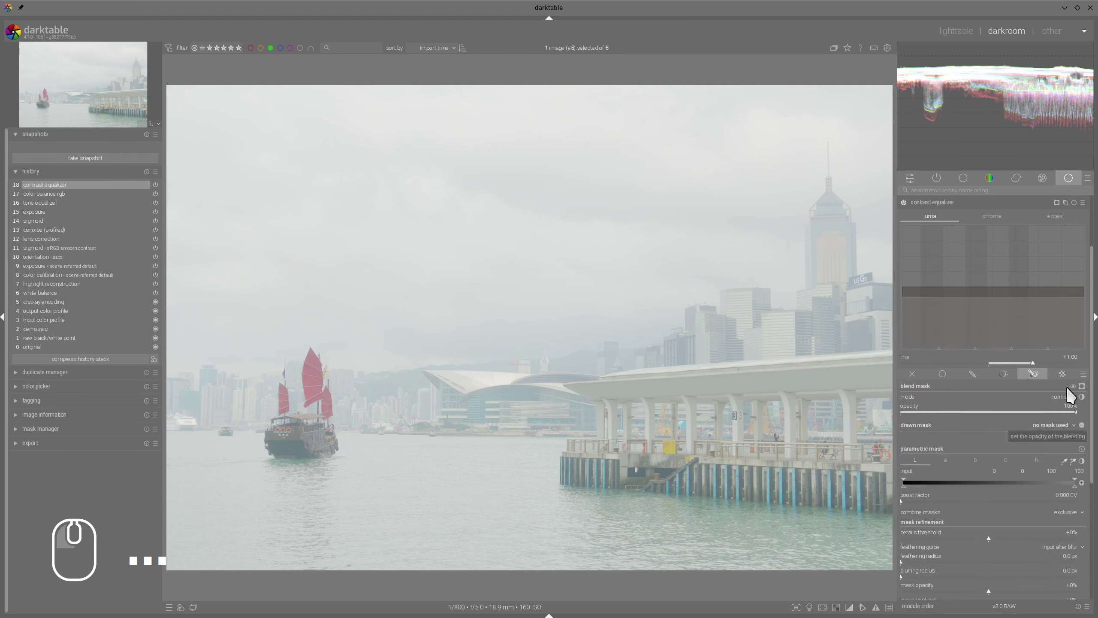
click(1066, 398)
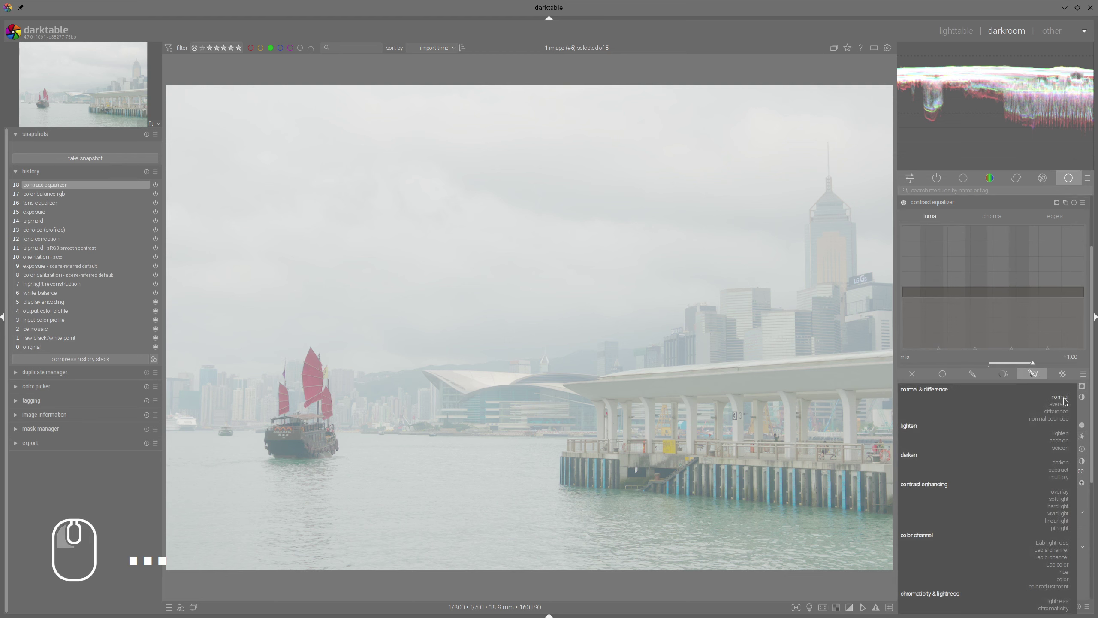
click(1059, 463)
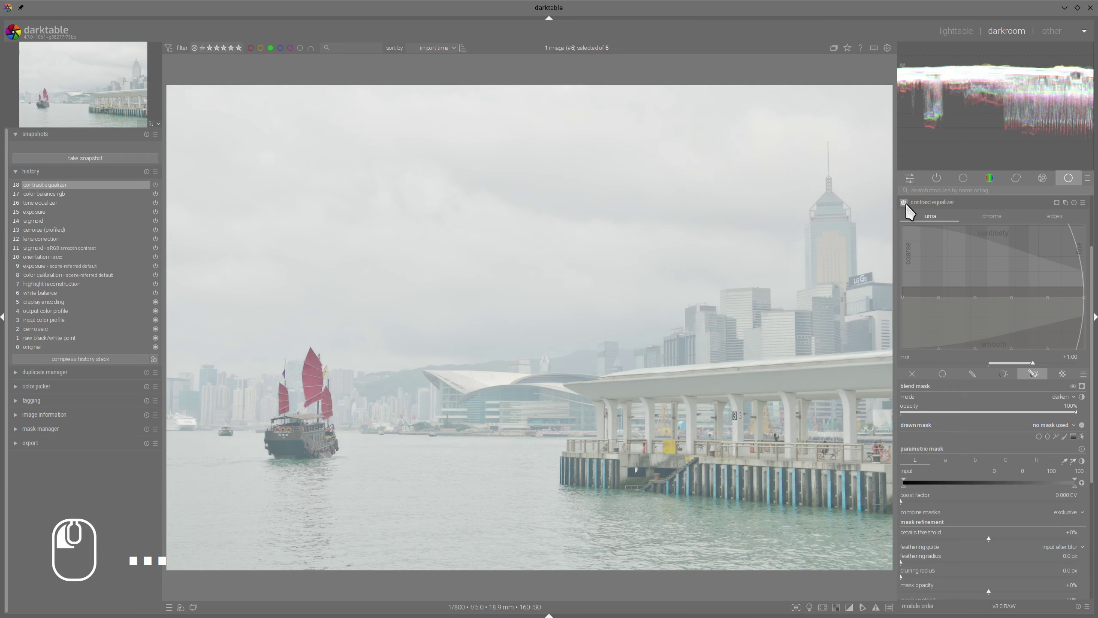
Lower the contrast equalizer's luma curve slightly further and compare the photo with the module off and on
drag(952, 287, 994, 262)
drag(994, 263, 954, 218)
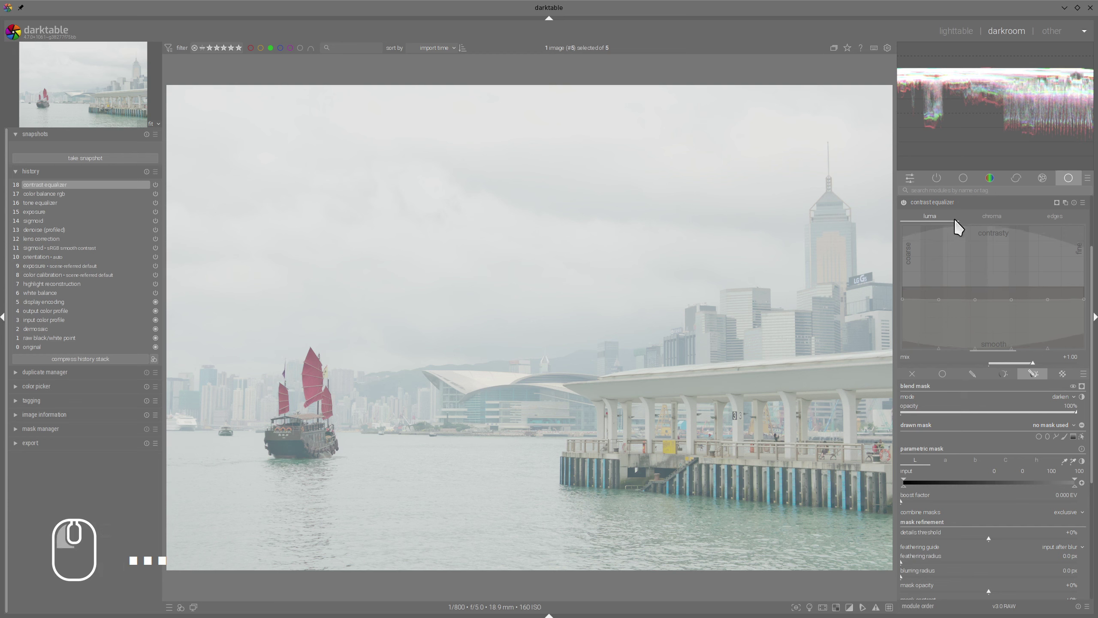
click(904, 202)
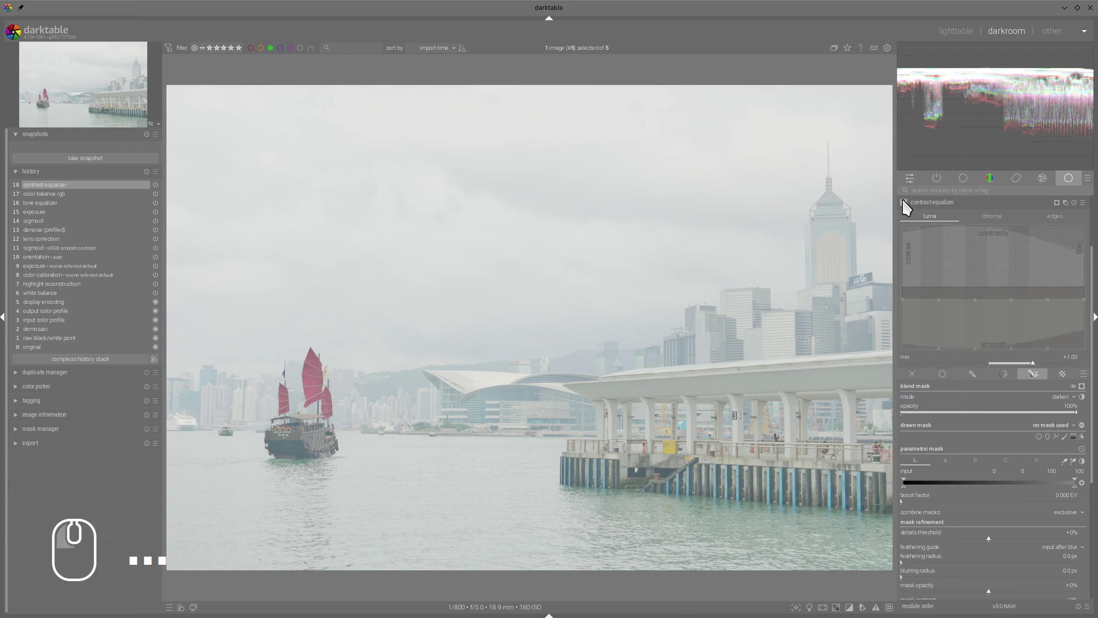
click(904, 202)
click(904, 202)
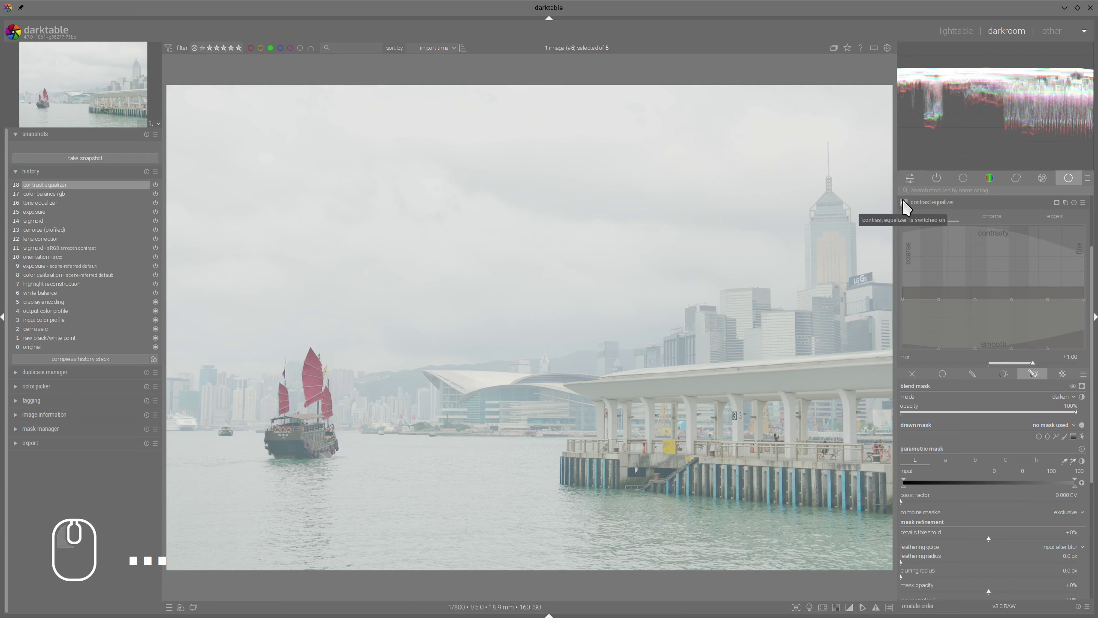
click(924, 202)
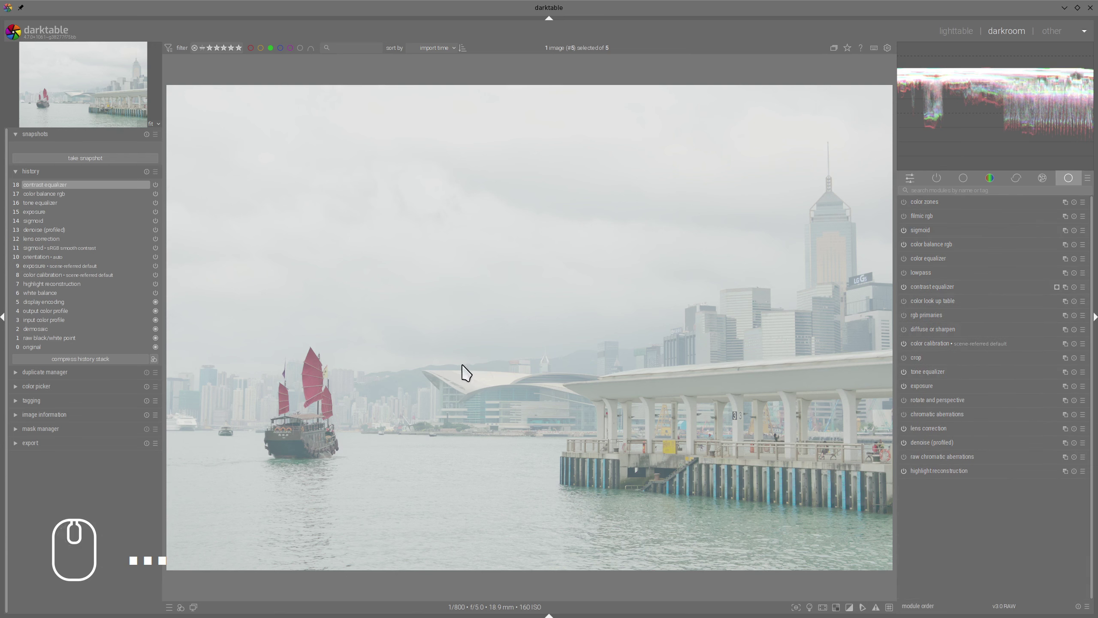
scroll(440, 384, up, 2)
scroll(439, 384, down, 1)
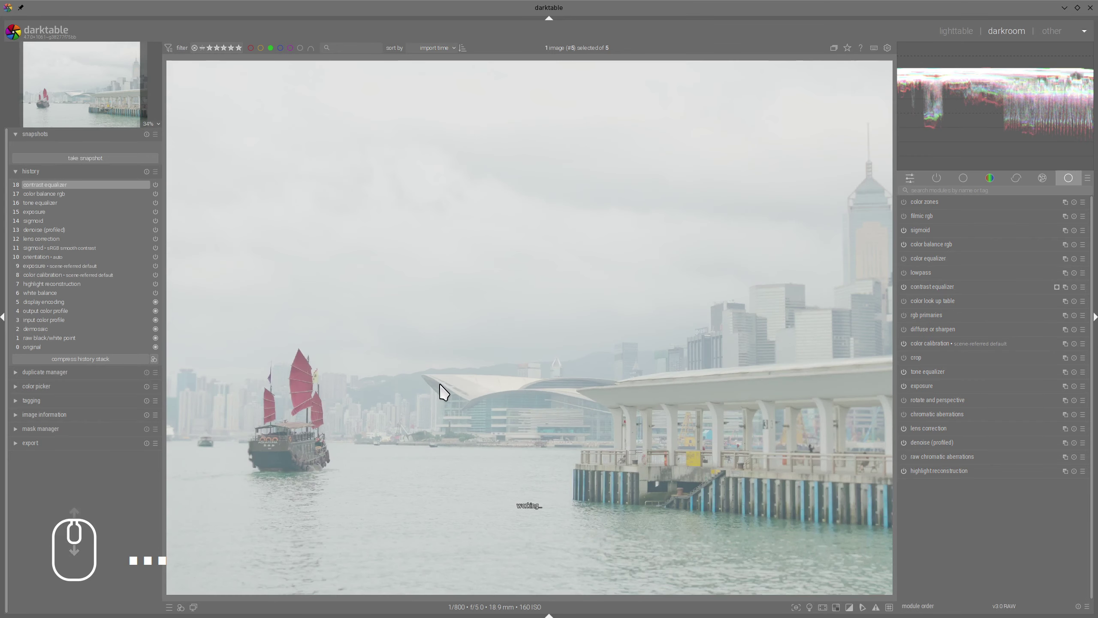
scroll(440, 384, down, 1)
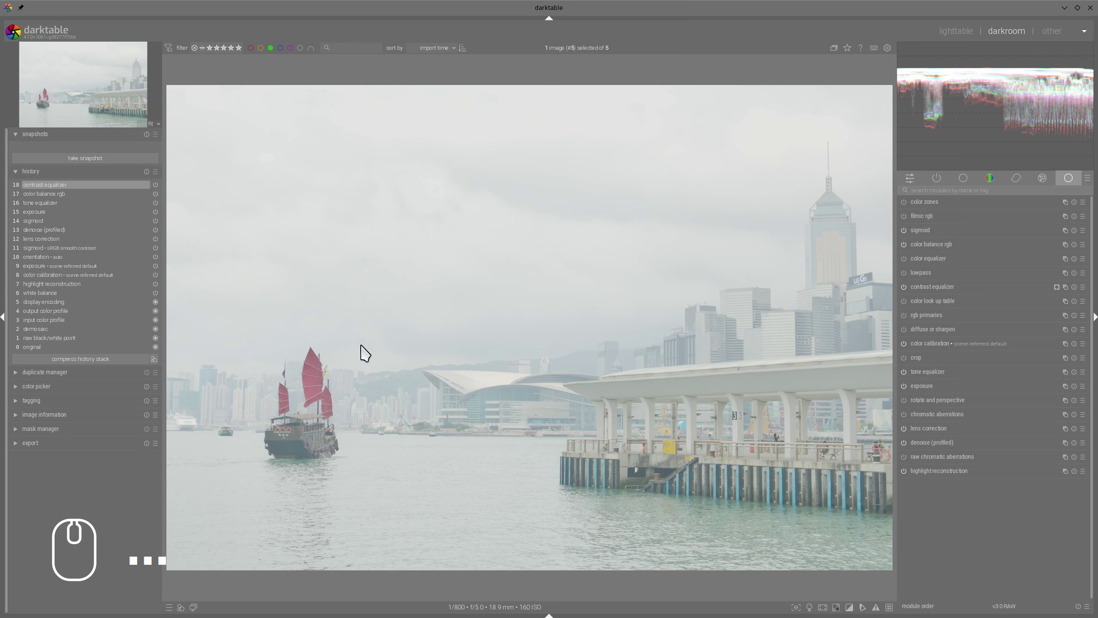
drag(354, 342, 308, 338)
mouse_move(624, 342)
mouse_down()
mouse_move(645, 535)
mouse_move(633, 338)
mouse_up()
Turn on diffuse or sharpen and move it directly above the contrast equalizer in the module order
click(904, 329)
drag(933, 328, 946, 287)
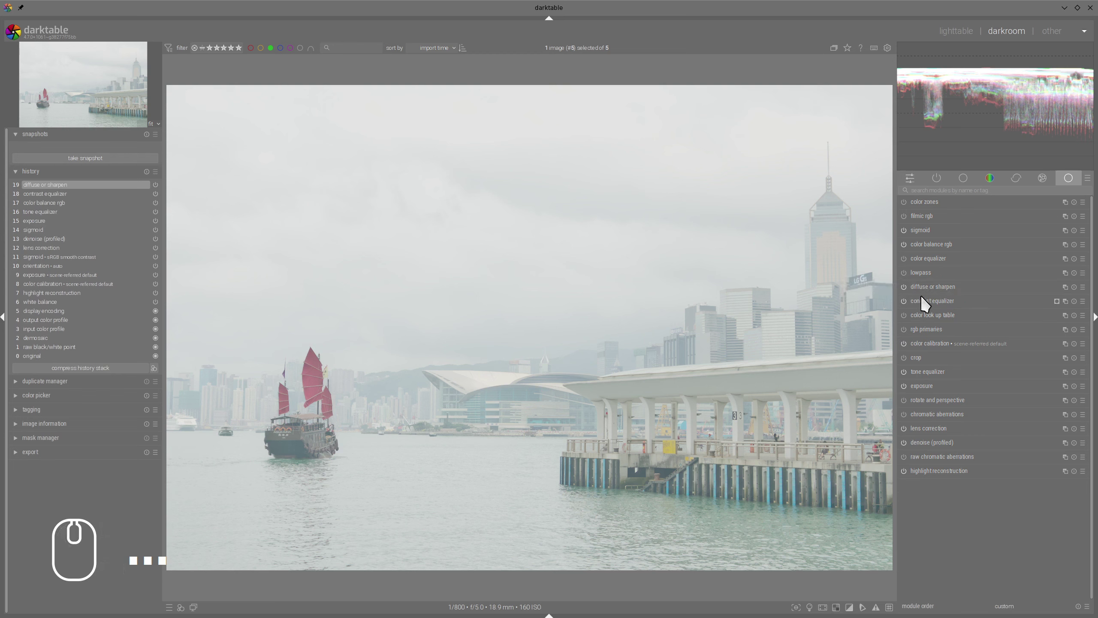
Apply the dehaze preset in diffuse or sharpen and reduce edge sensitivity to about 1.36
click(933, 286)
click(1083, 202)
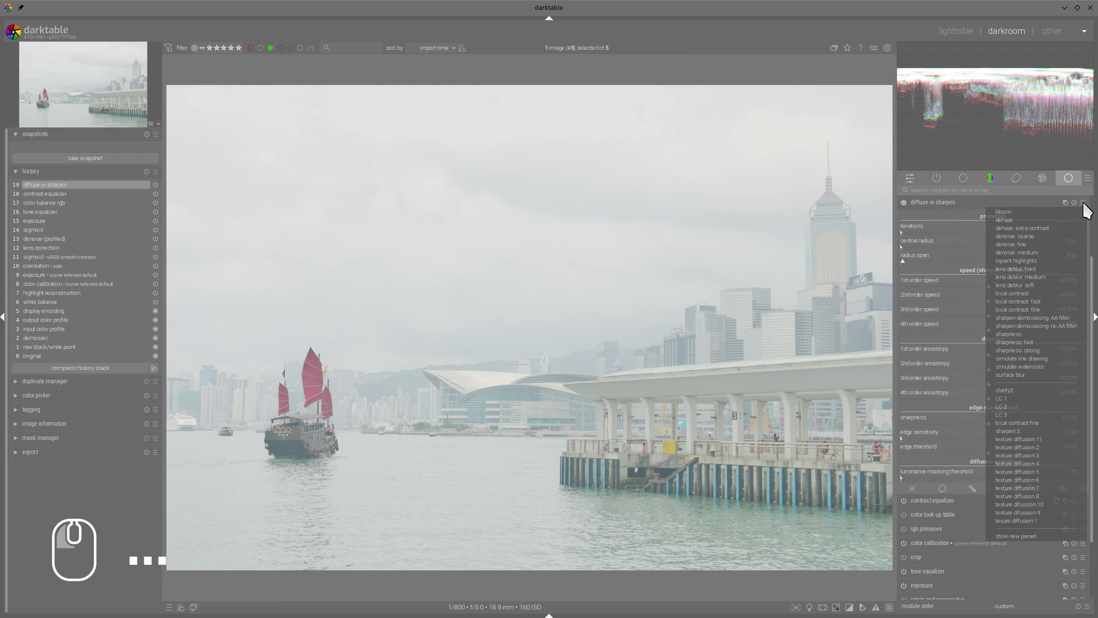
click(1005, 220)
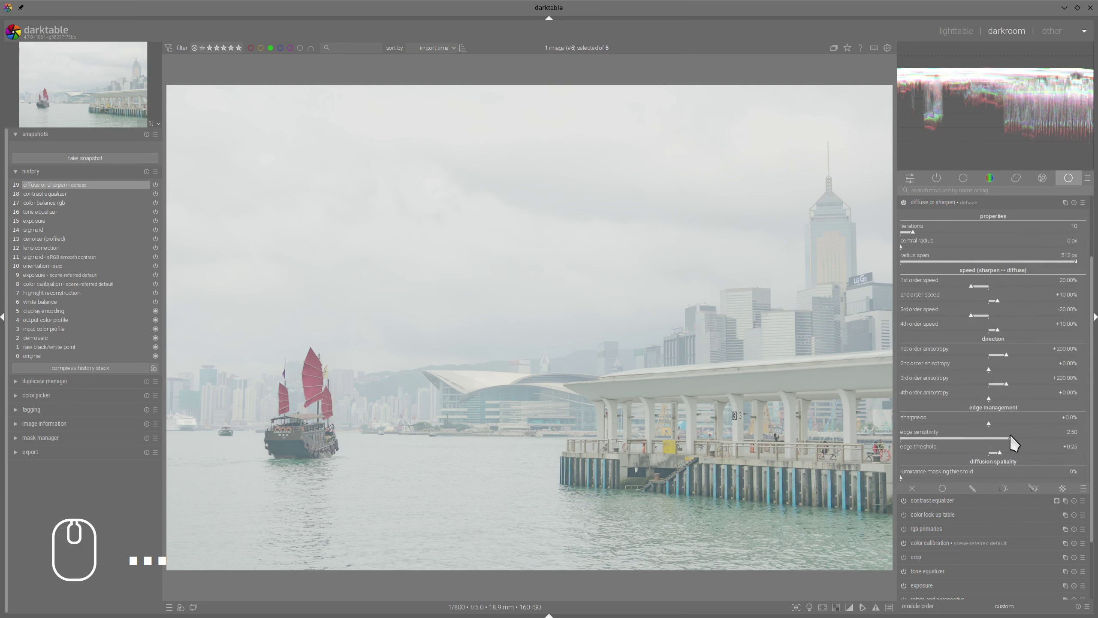
drag(1010, 438, 987, 436)
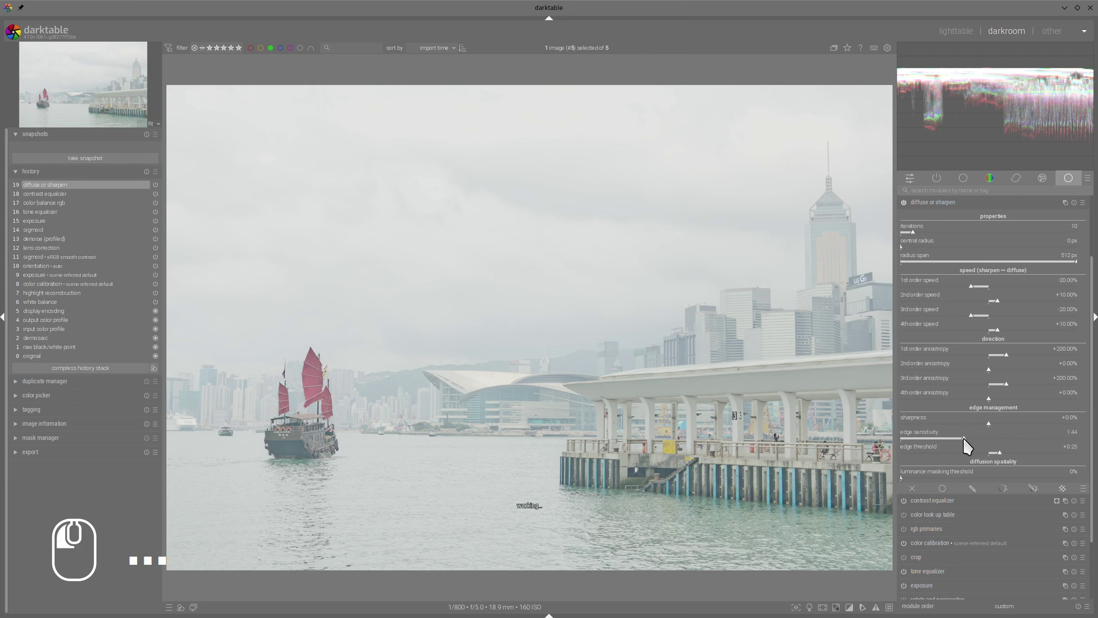
drag(960, 438, 961, 439)
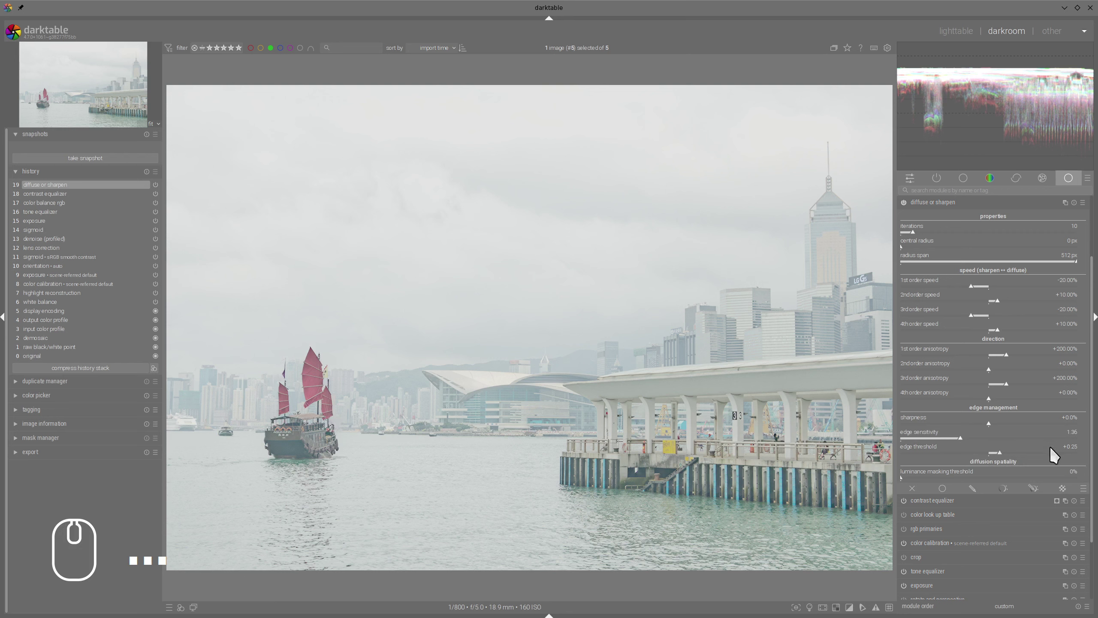
Enable drawn and parametric masking for diffuse or sharpen and draw a path mask around the waterfront band with the boat and pier
click(1034, 488)
scroll(1050, 368, down, 3)
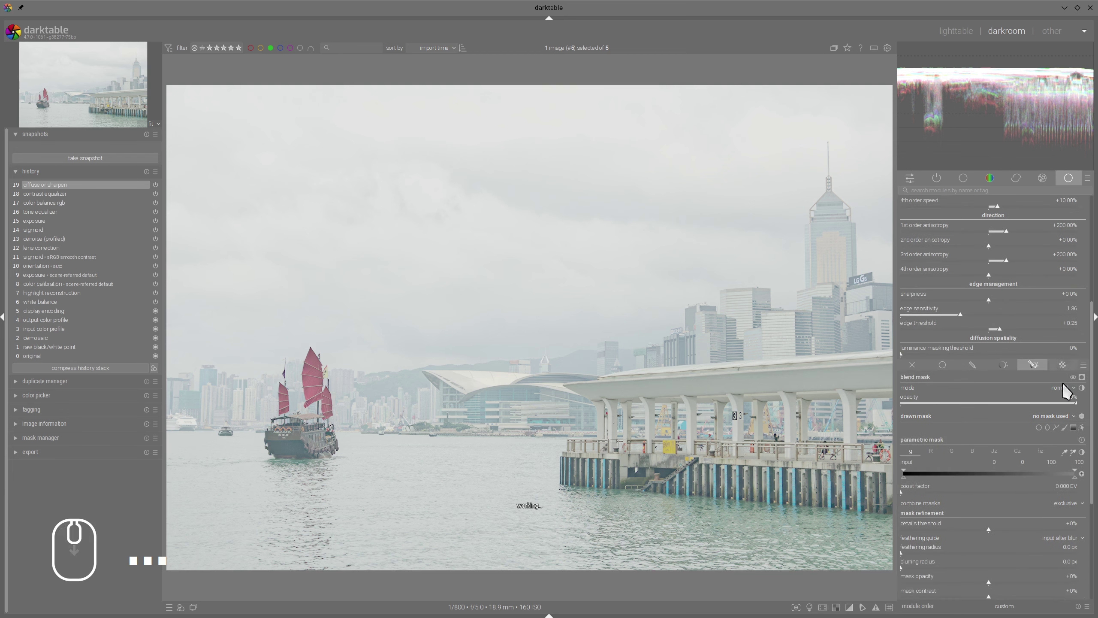
click(1056, 428)
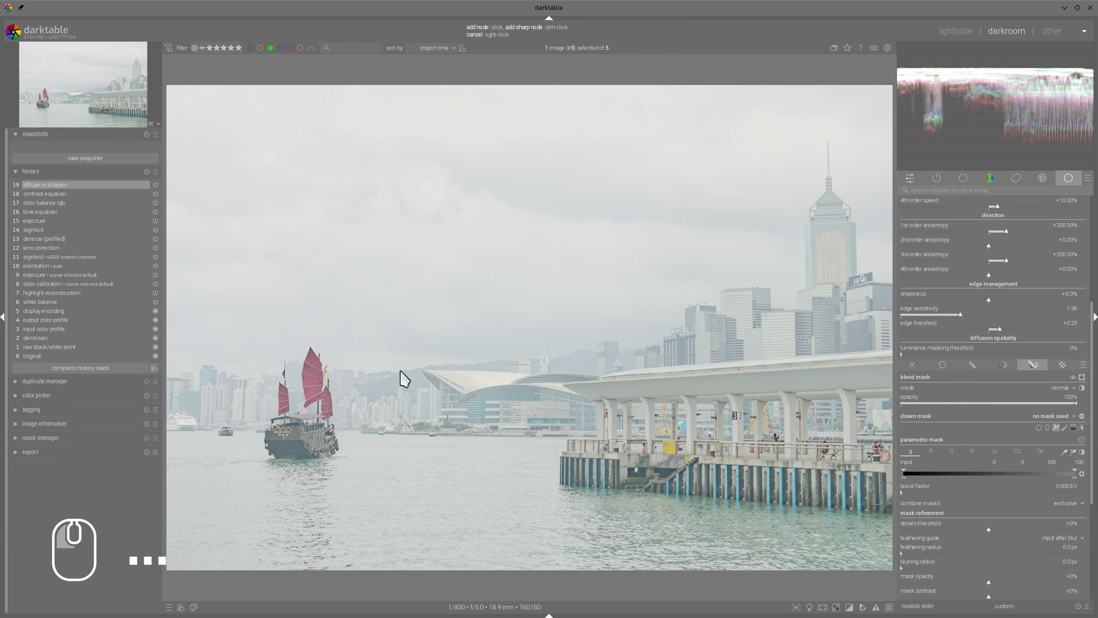
click(193, 389)
click(889, 398)
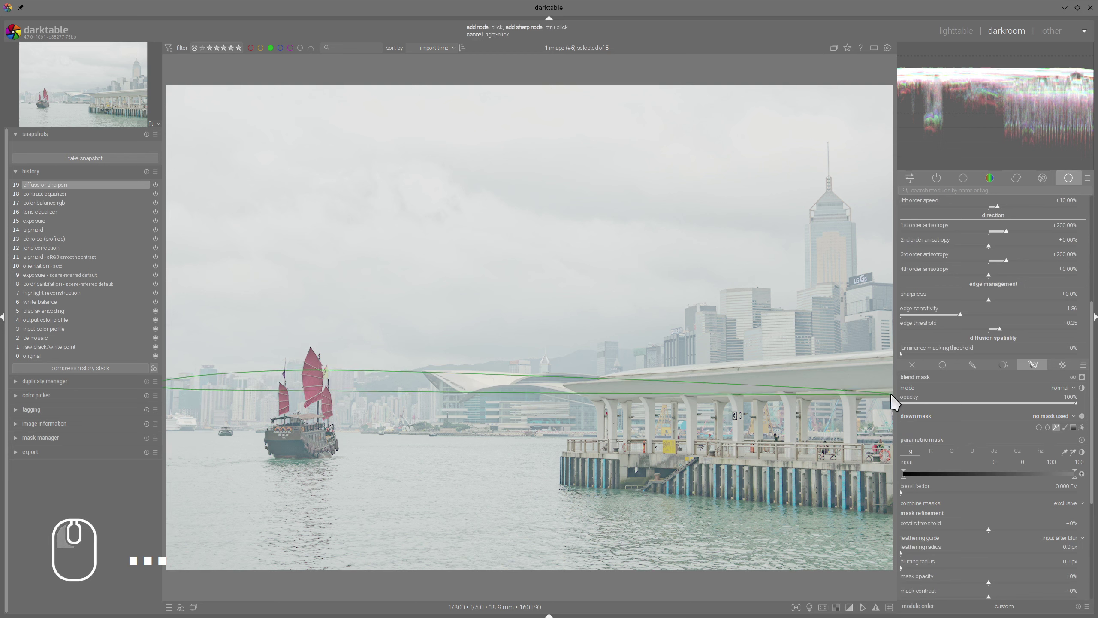
click(873, 497)
click(236, 458)
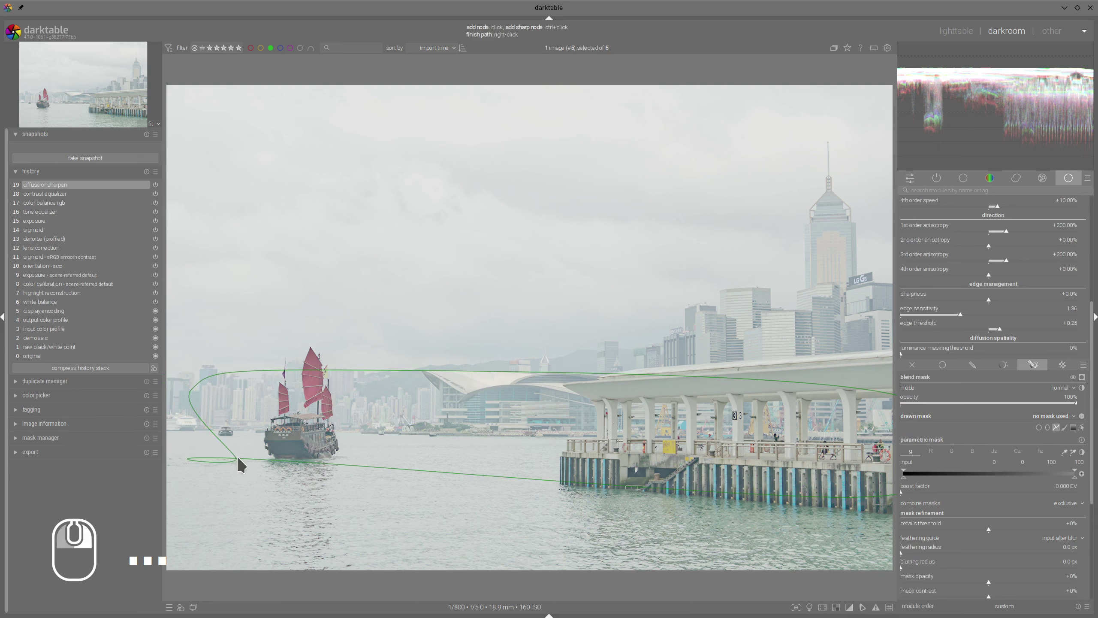
right_click(426, 366)
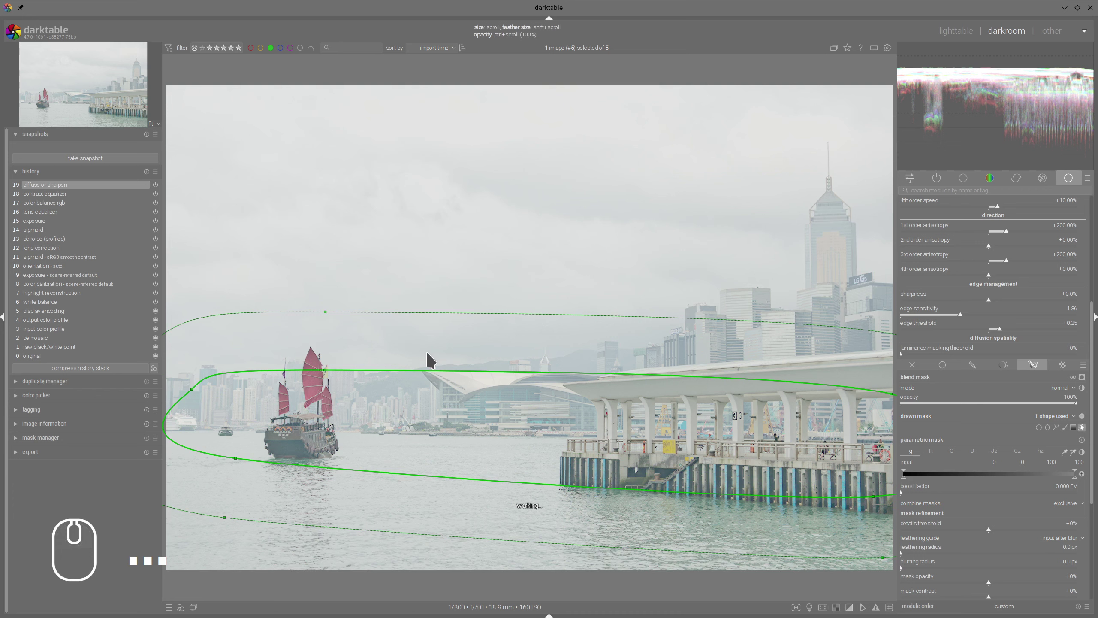
Set the mask's feathering radius to about 31.6 px, hide the path outline, and exclude the darkest tones in the parametric mask
click(922, 554)
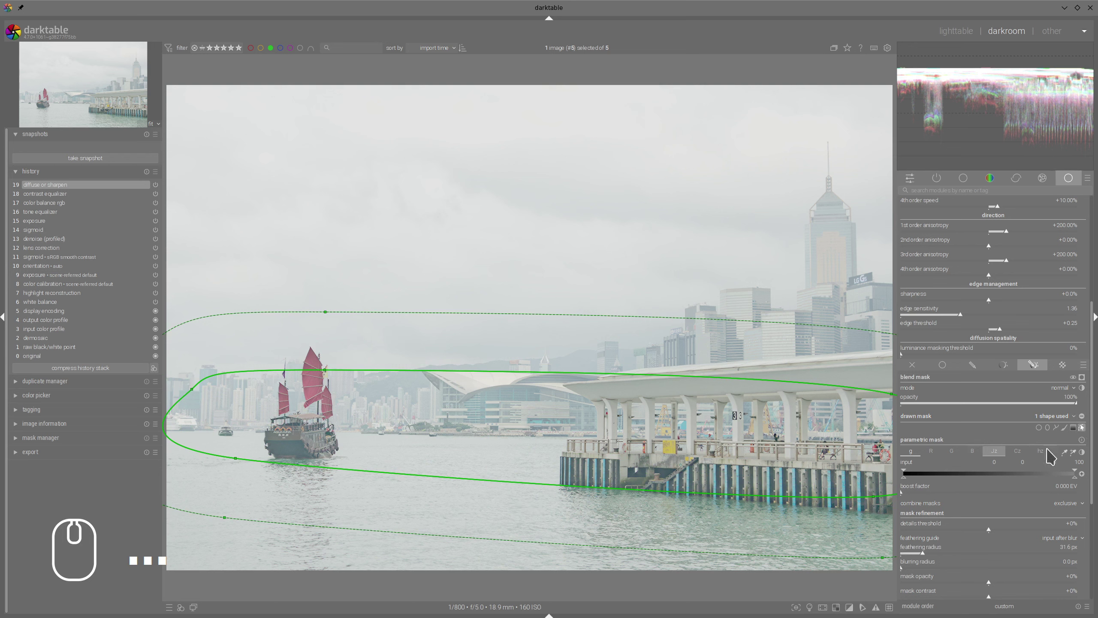
click(1082, 427)
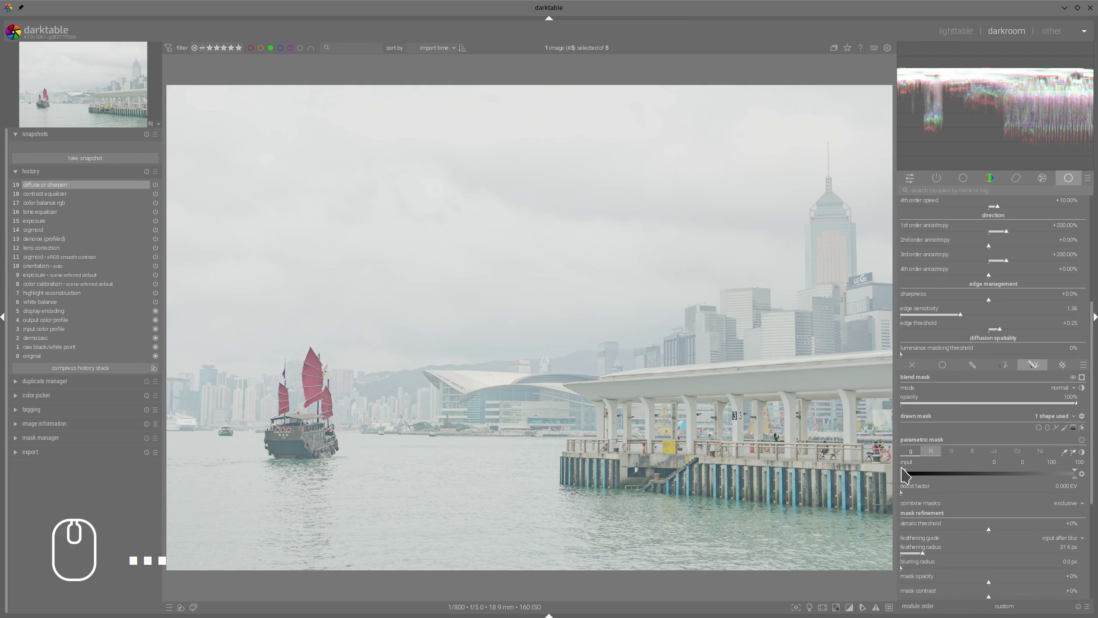
drag(908, 477, 936, 475)
drag(908, 478, 934, 478)
Compare the boat at 100% with diffuse or sharpen off and on, and return to the whole photo
scroll(965, 416, up, 5)
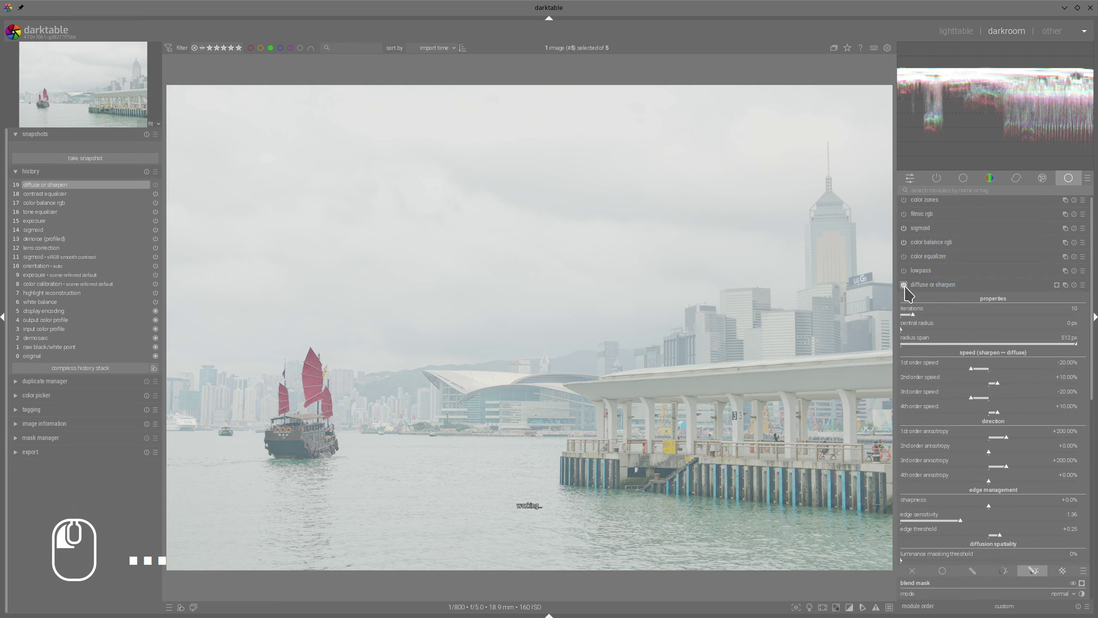
scroll(294, 426, up, 3)
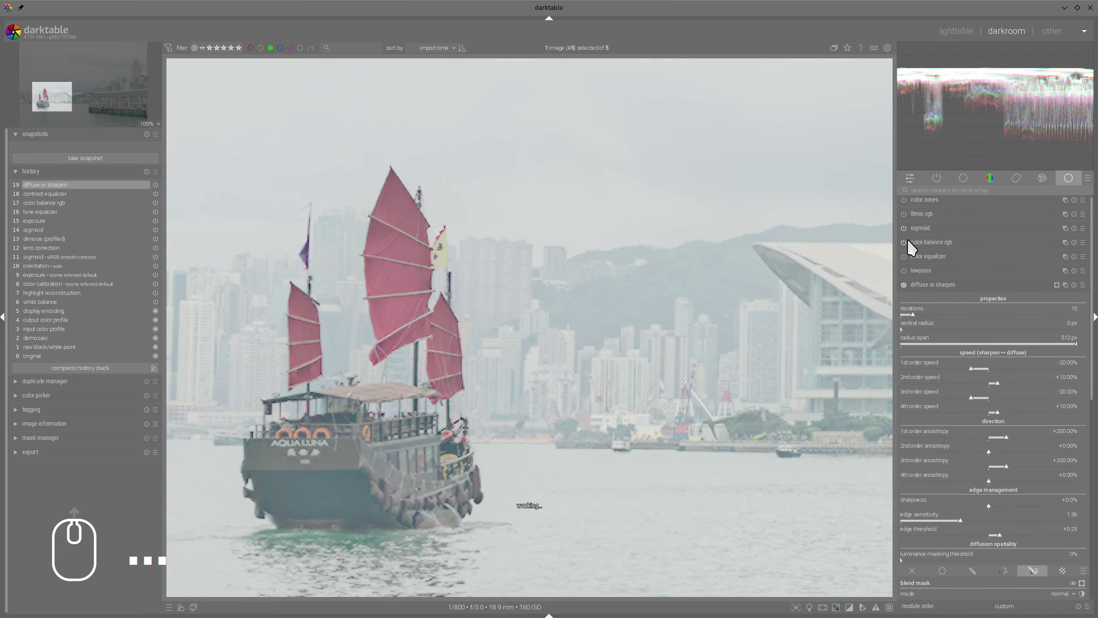
click(904, 284)
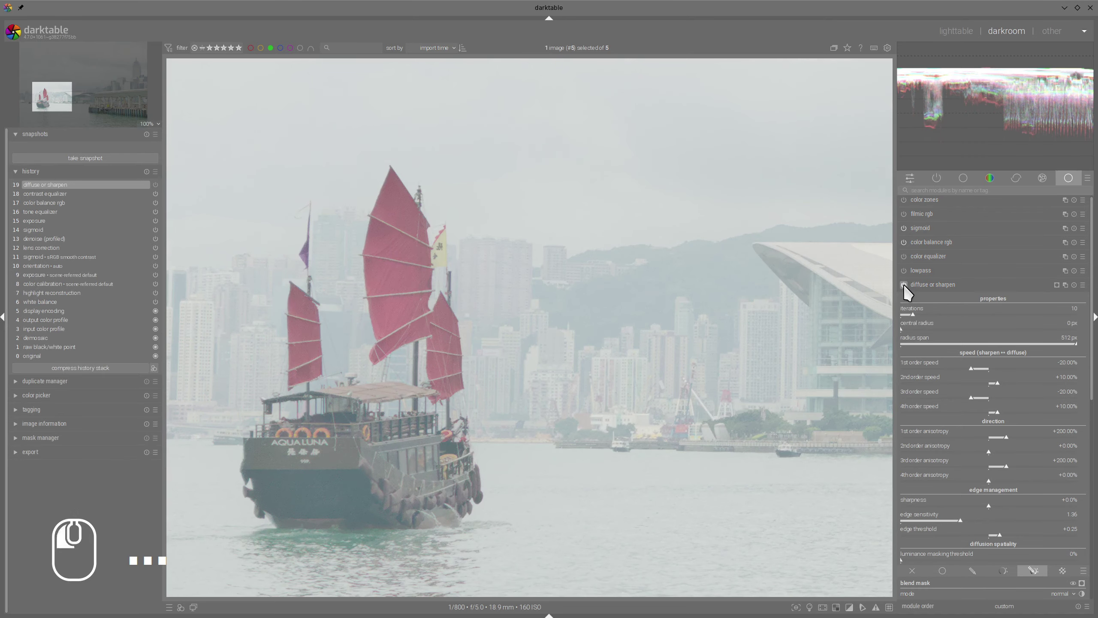
click(904, 283)
click(923, 286)
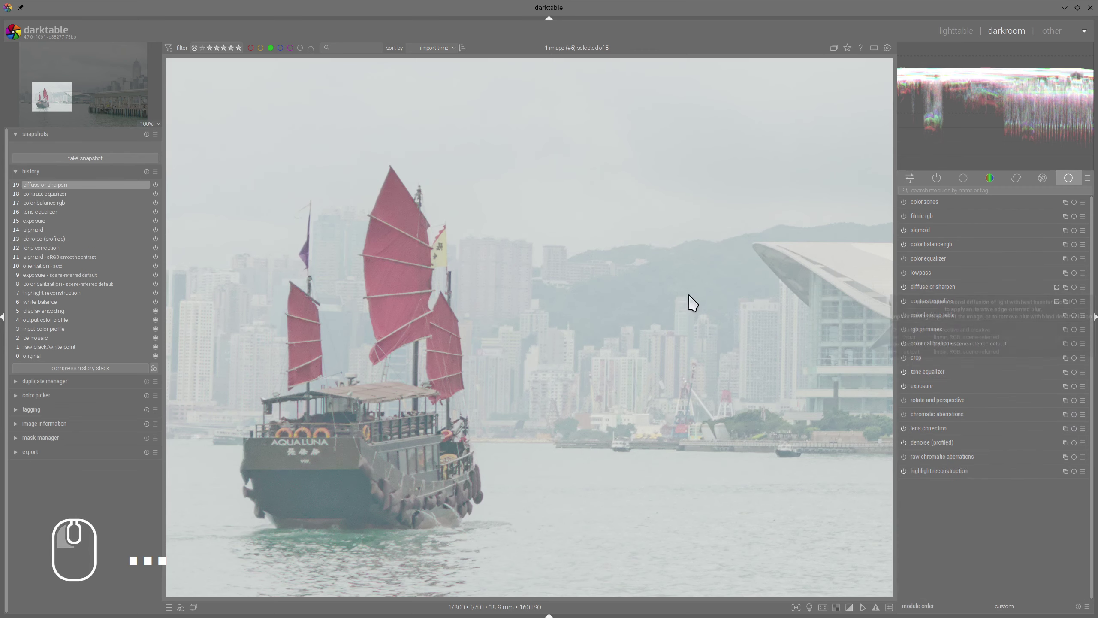
scroll(697, 302, down, 2)
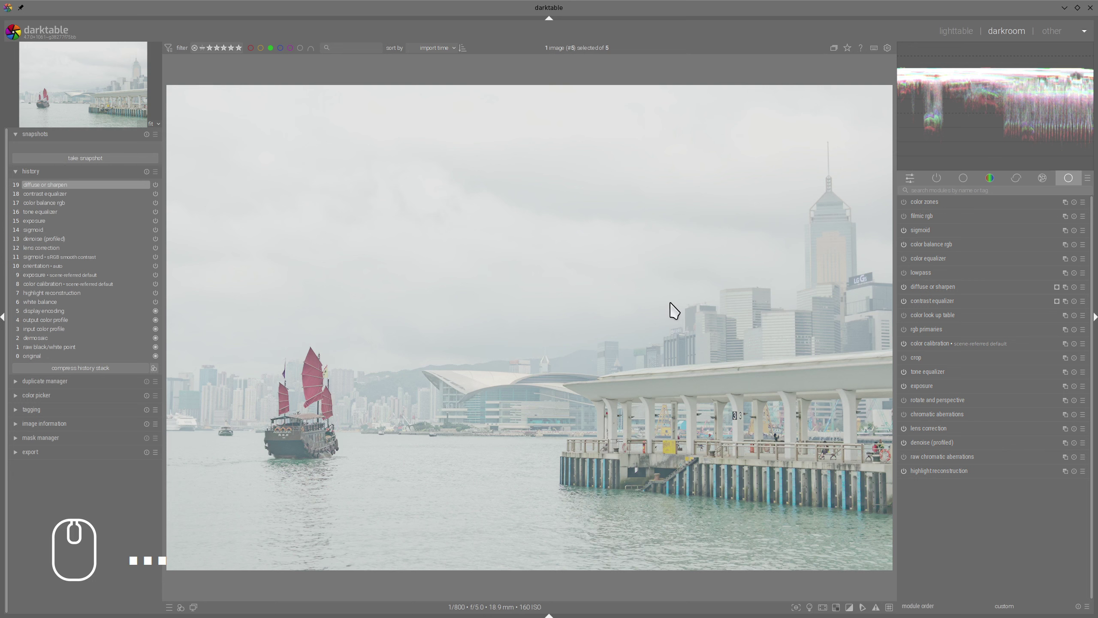
Turn on rgb primaries, shift red hue to about -3.4°, green hue to +5.3° and blue hue to -4.7°, and check the vectorscope
click(904, 329)
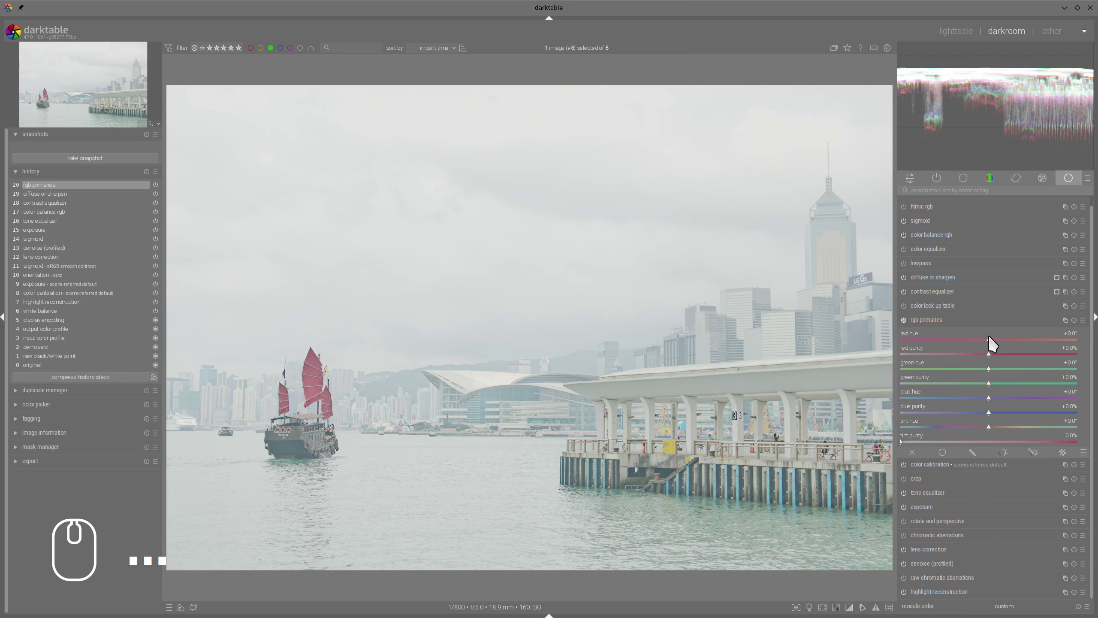
drag(987, 337, 982, 338)
drag(990, 369, 969, 397)
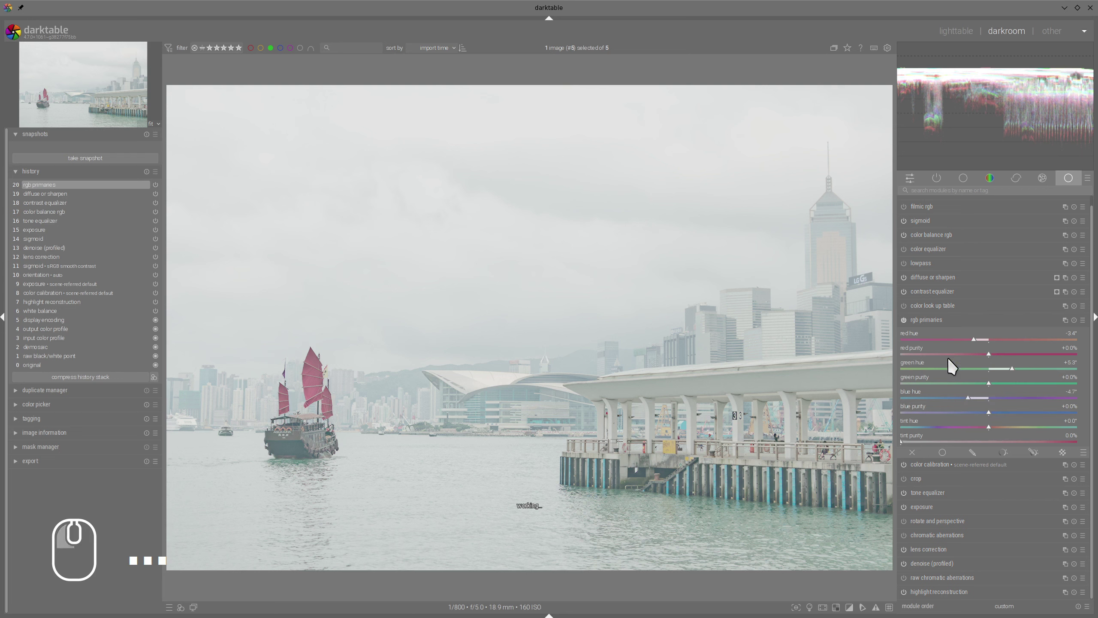
click(902, 46)
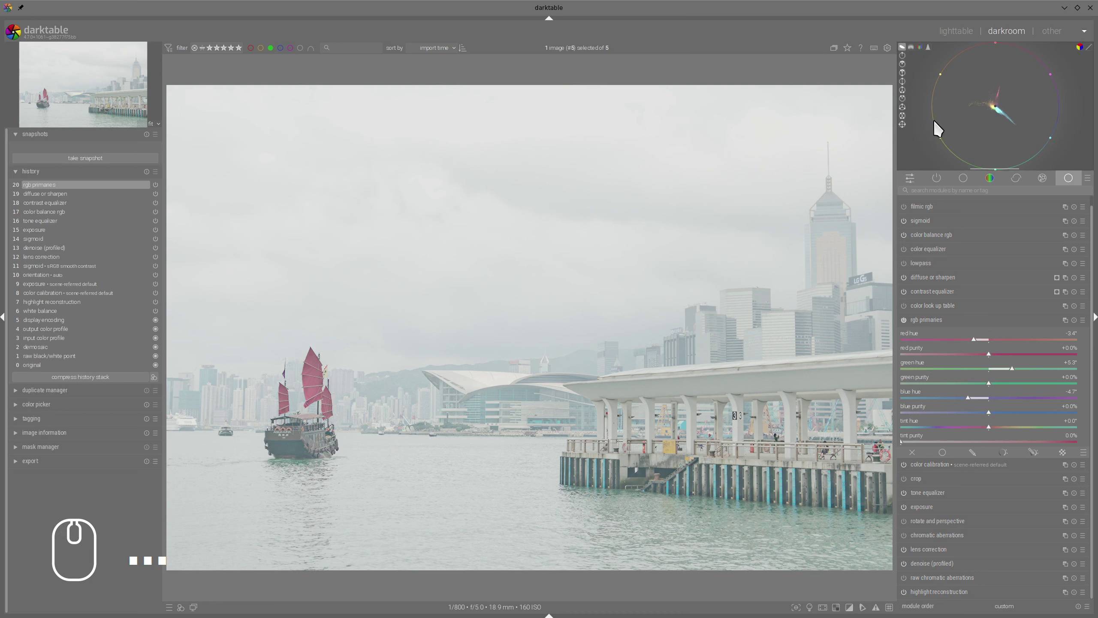
click(908, 46)
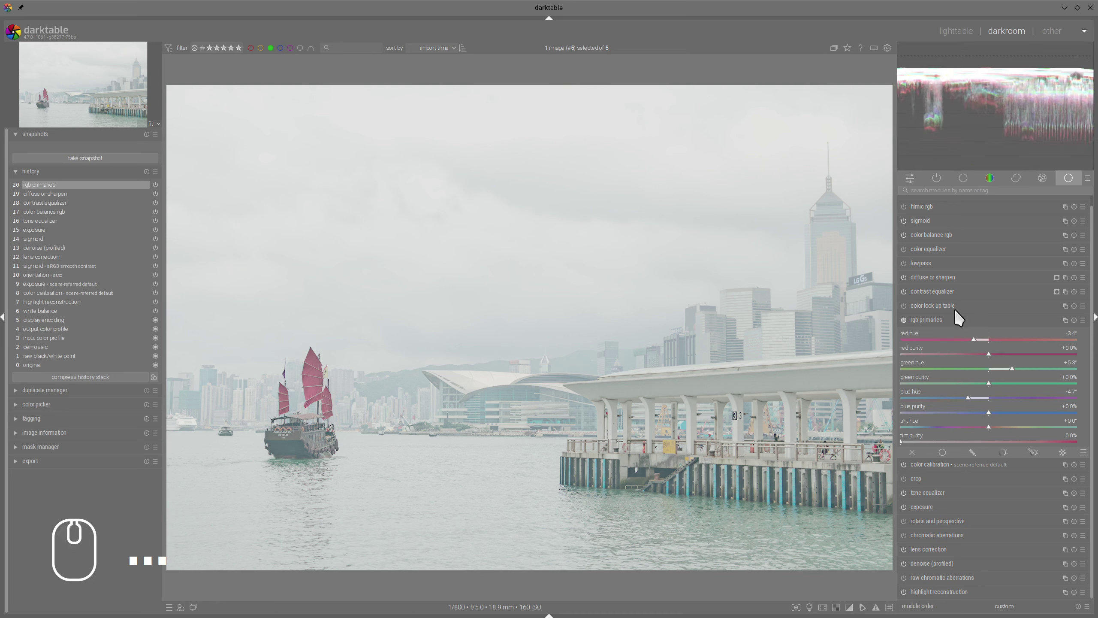
click(935, 320)
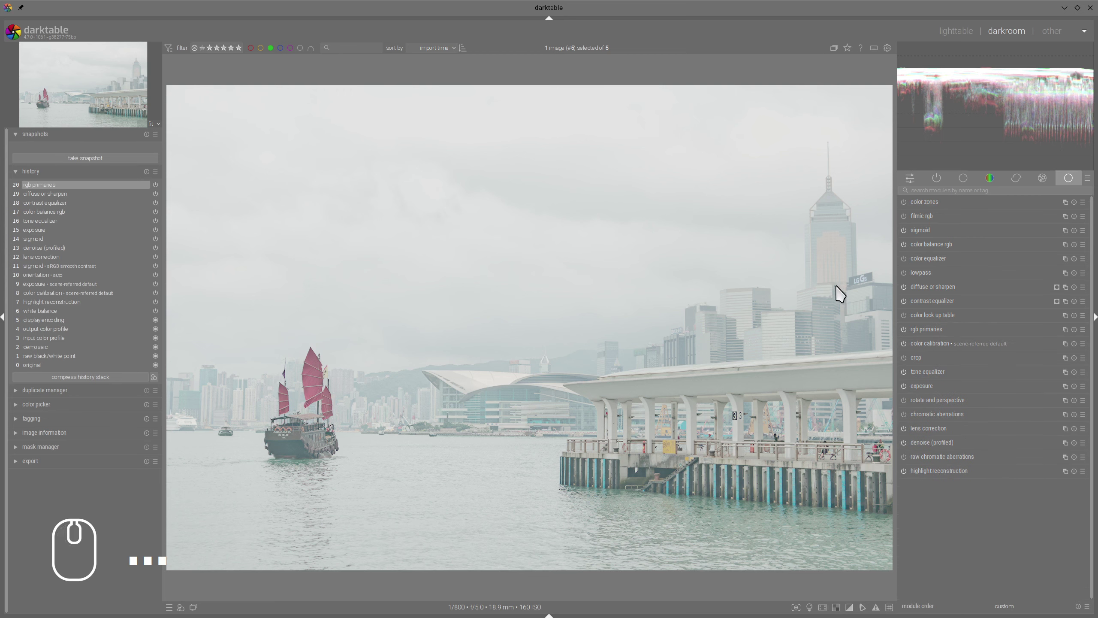
Tint the shadows reddish in color balance rgb by raising the shadows lift chroma to about 15% with hue at 0°
click(930, 246)
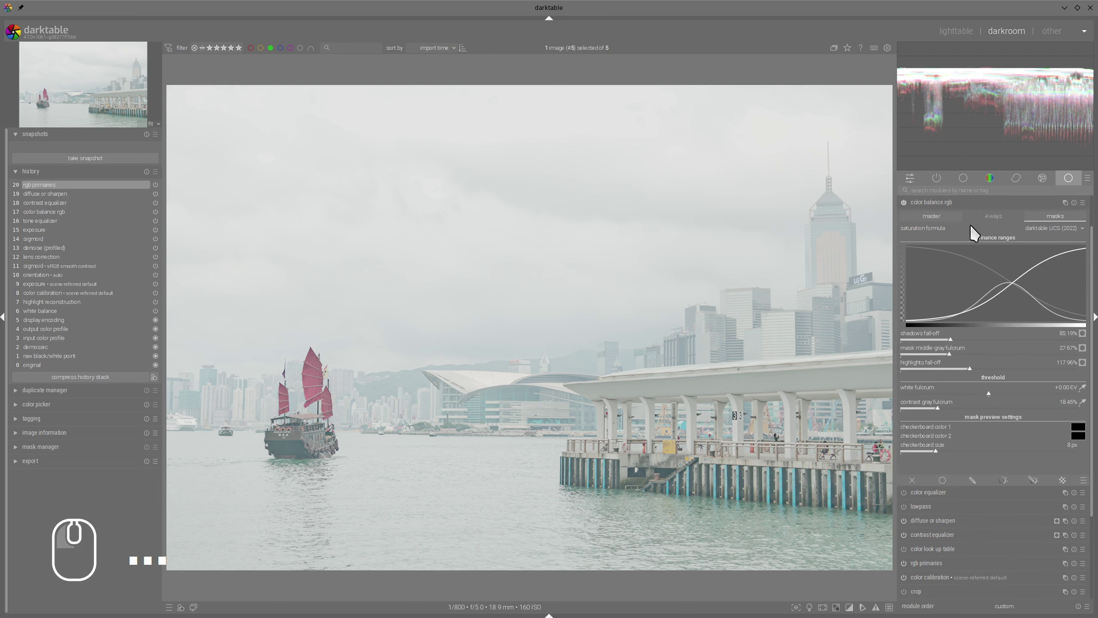
click(993, 217)
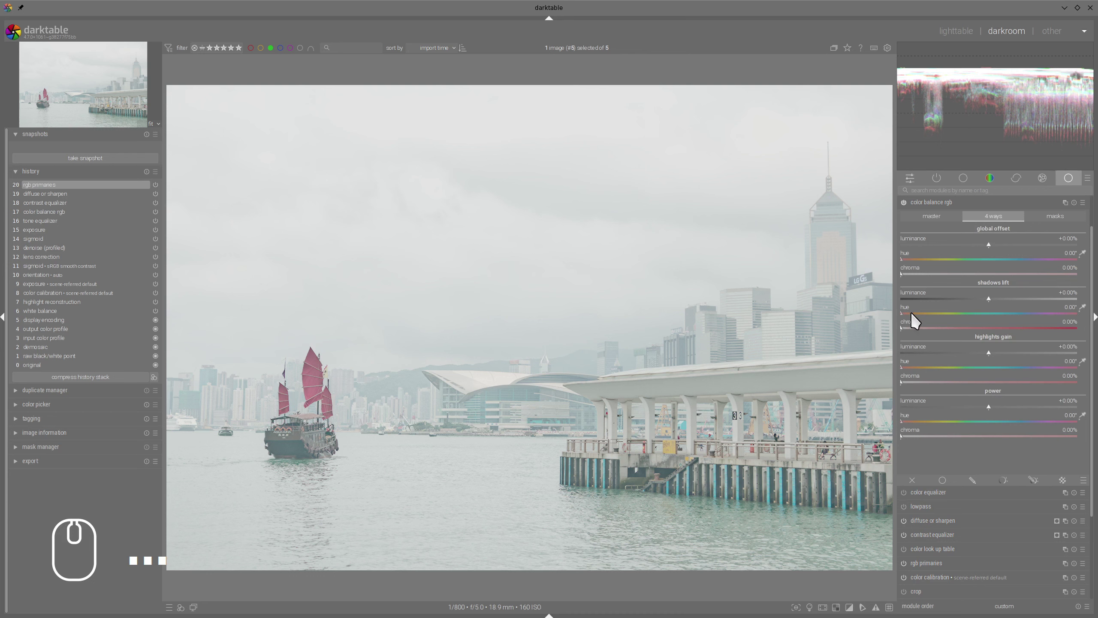
drag(913, 322, 938, 326)
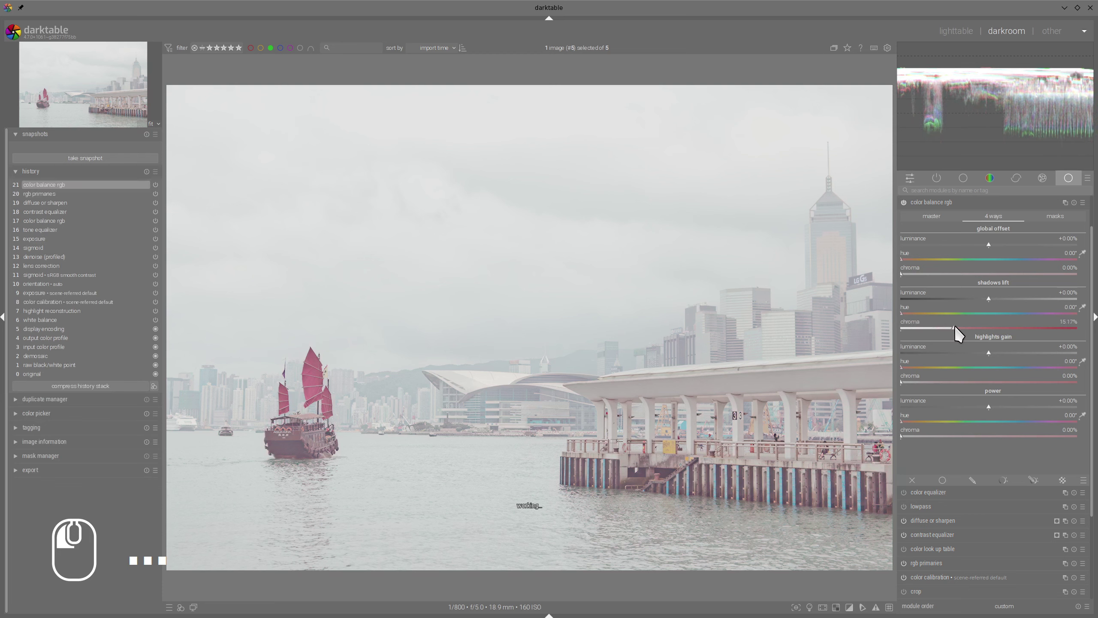
drag(961, 327, 957, 326)
Slightly raise shadow and midtone saturation and lower highlight saturation in color balance rgb's perceptual saturation grading
click(929, 219)
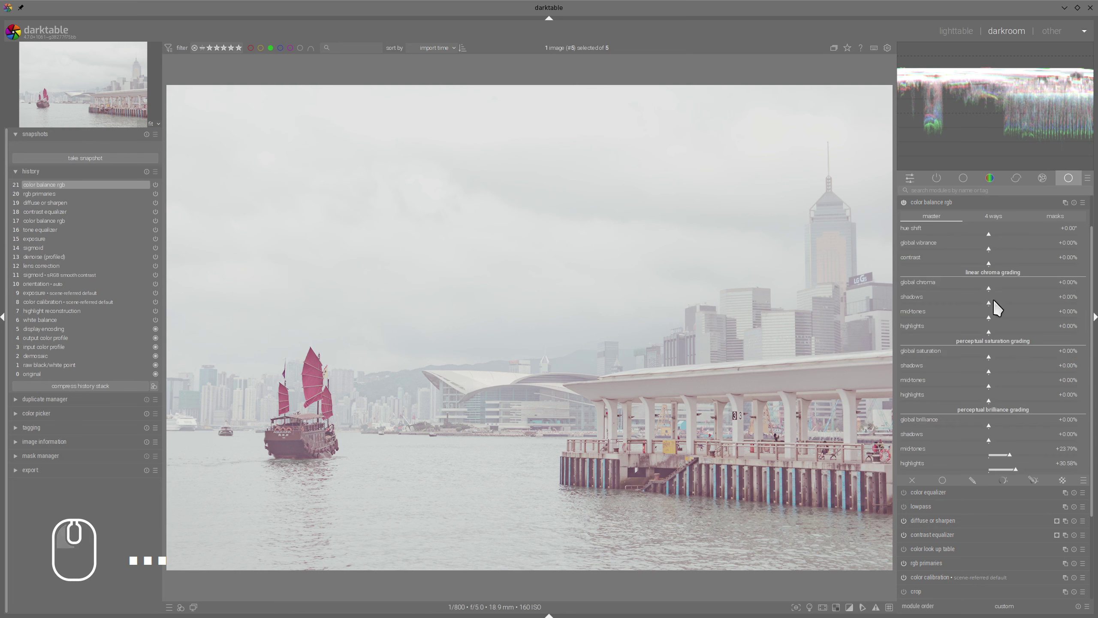
mouse_move(990, 372)
mouse_down()
mouse_move(1009, 371)
mouse_move(995, 386)
mouse_up()
drag(990, 400, 973, 402)
drag(1007, 369, 998, 385)
click(956, 202)
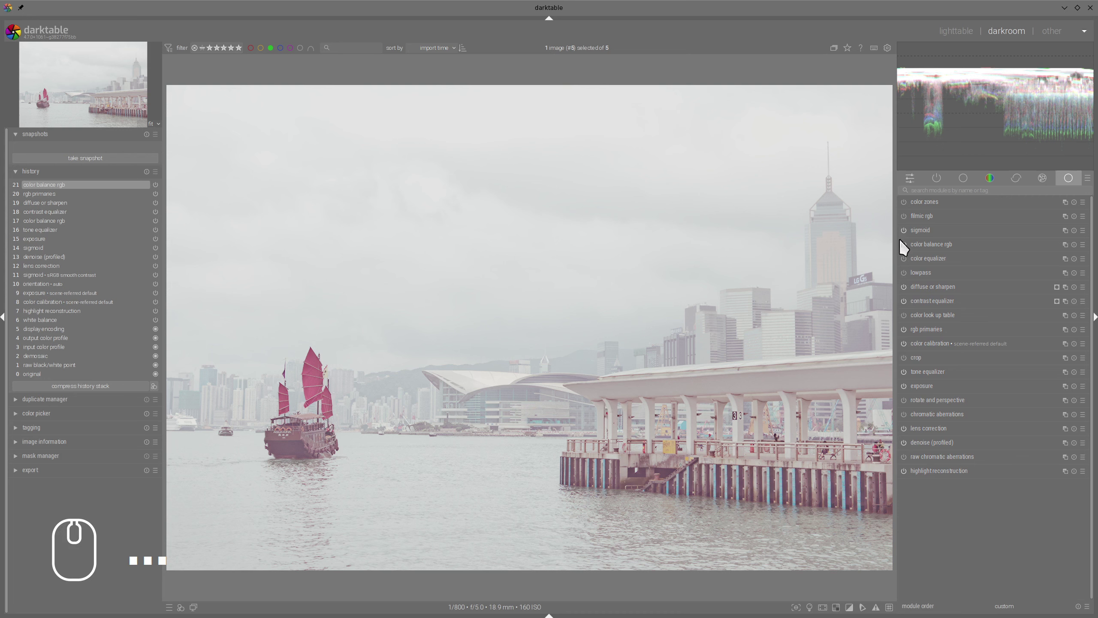
Set the sigmoid skew to +0.30 and reduce its contrast to about 1.035
mouse_move(920, 230)
click(917, 231)
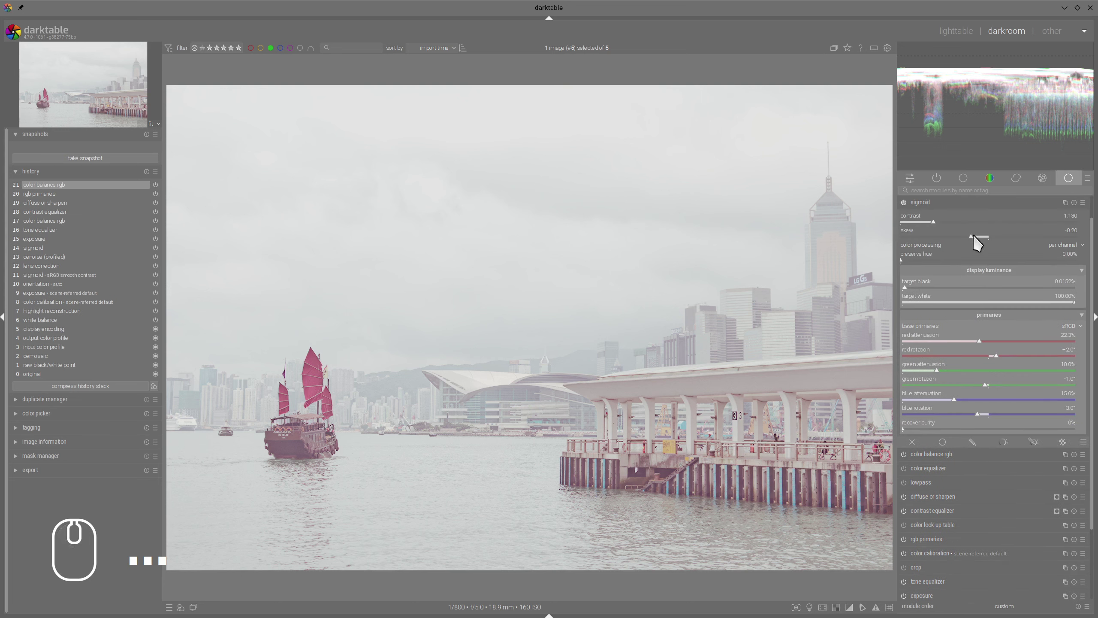
drag(973, 236, 1017, 237)
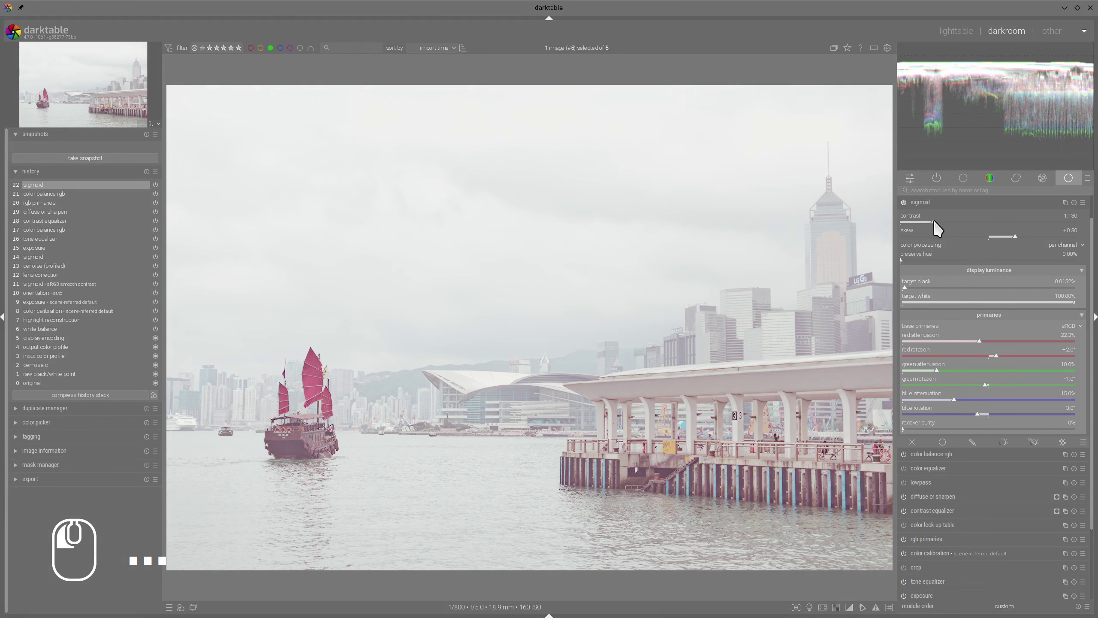
drag(934, 220, 932, 220)
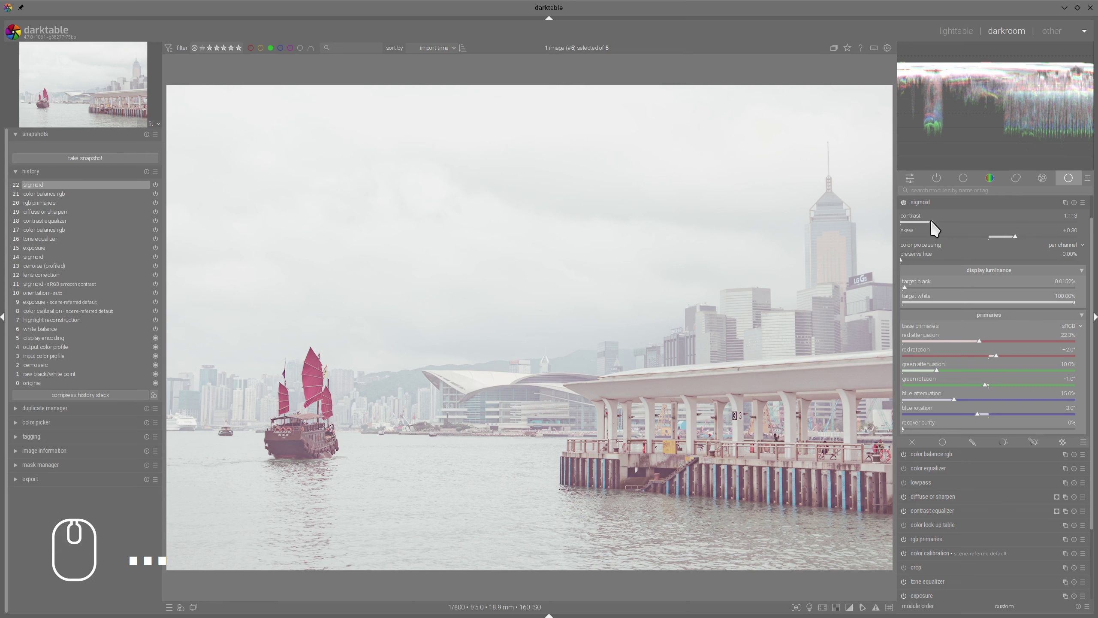
drag(930, 220, 927, 219)
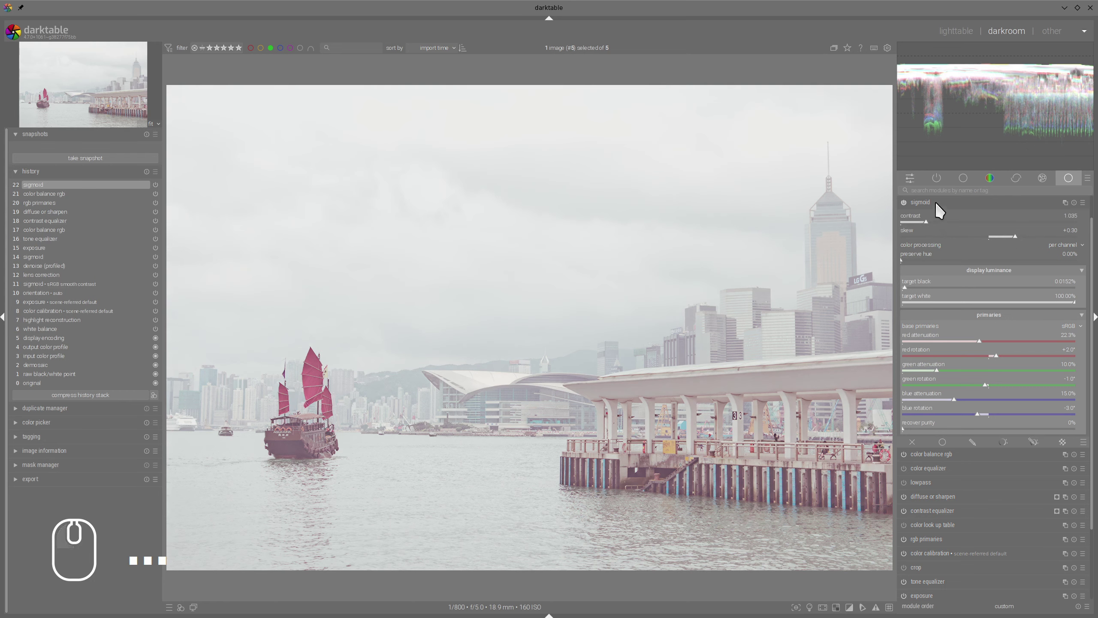
click(935, 200)
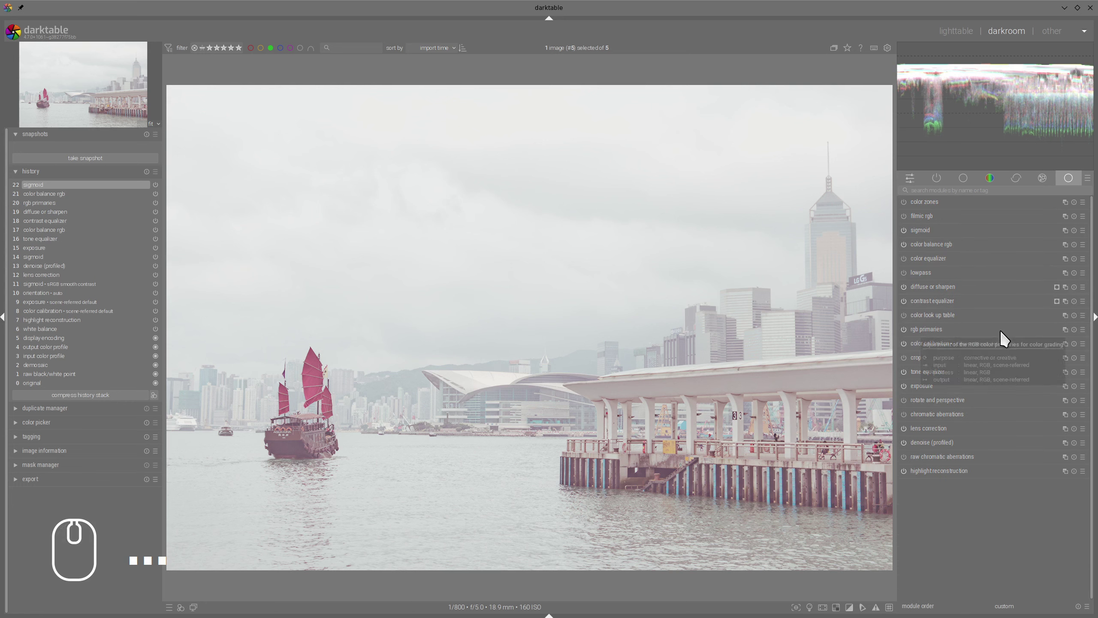
Add a second rgb primaries instance directly above sigmoid and set its tint hue to about -135.4° and tint purity to 4.2%
right_click(1067, 330)
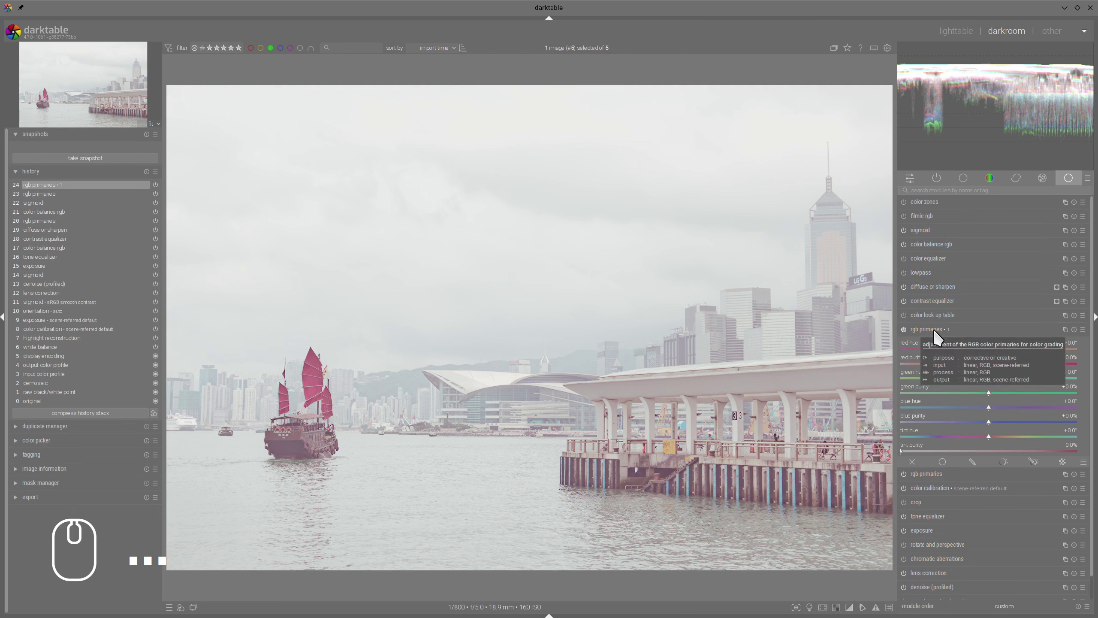
drag(934, 328, 1005, 277)
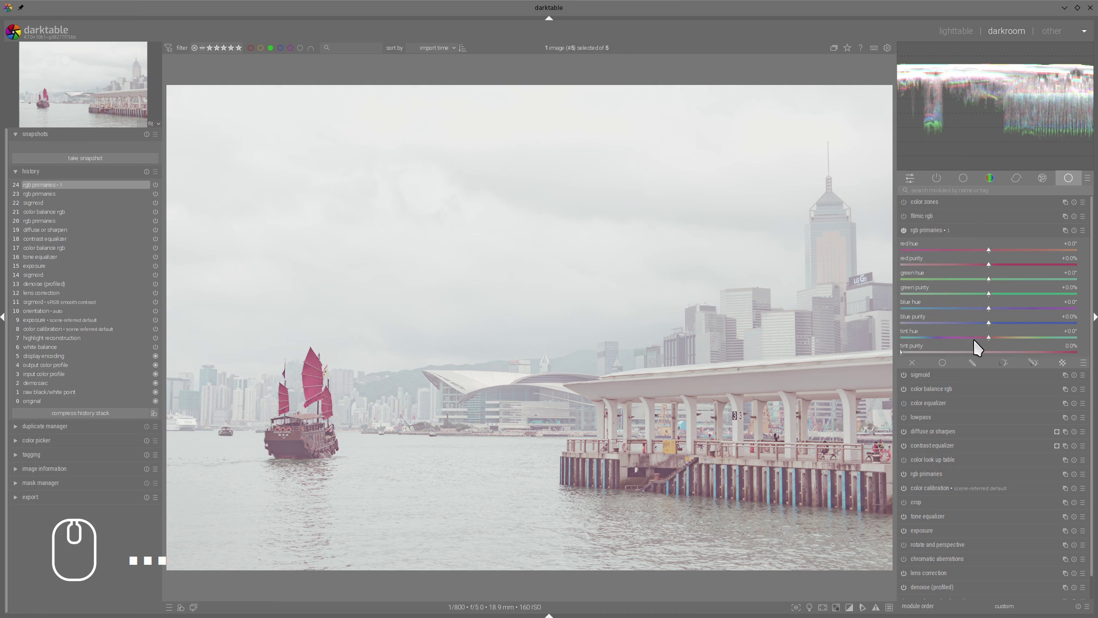
drag(989, 337, 967, 338)
mouse_move(923, 340)
mouse_down()
mouse_move(901, 351)
mouse_move(936, 350)
mouse_up()
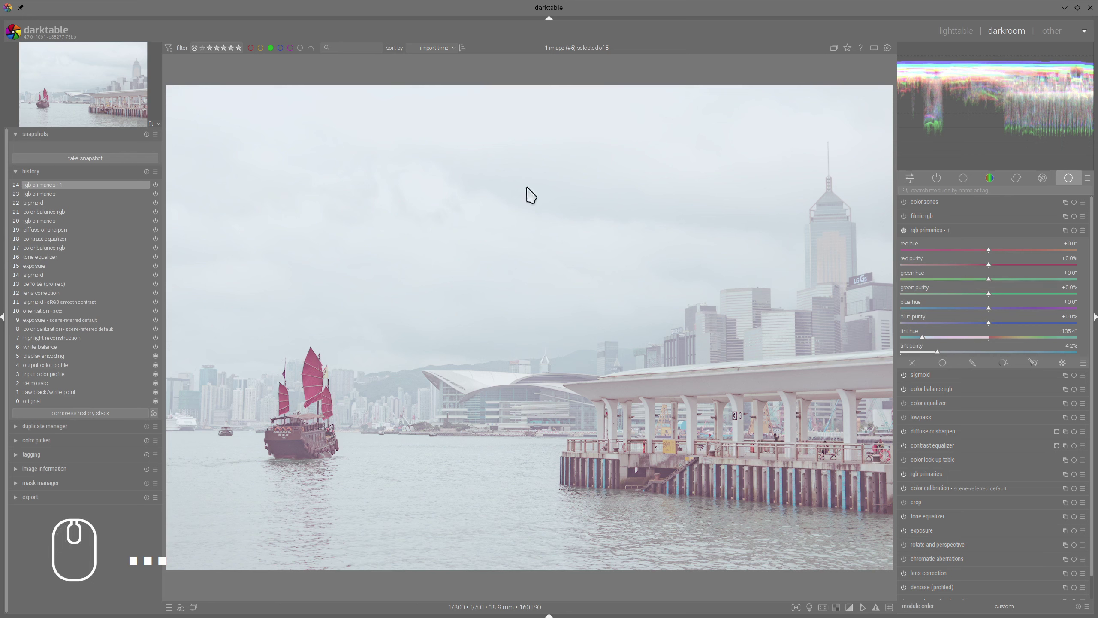
Check the tint on the vectorscope, set the tint purity to about 3.8%, and switch the scope back to the waveform
mouse_move(930, 67)
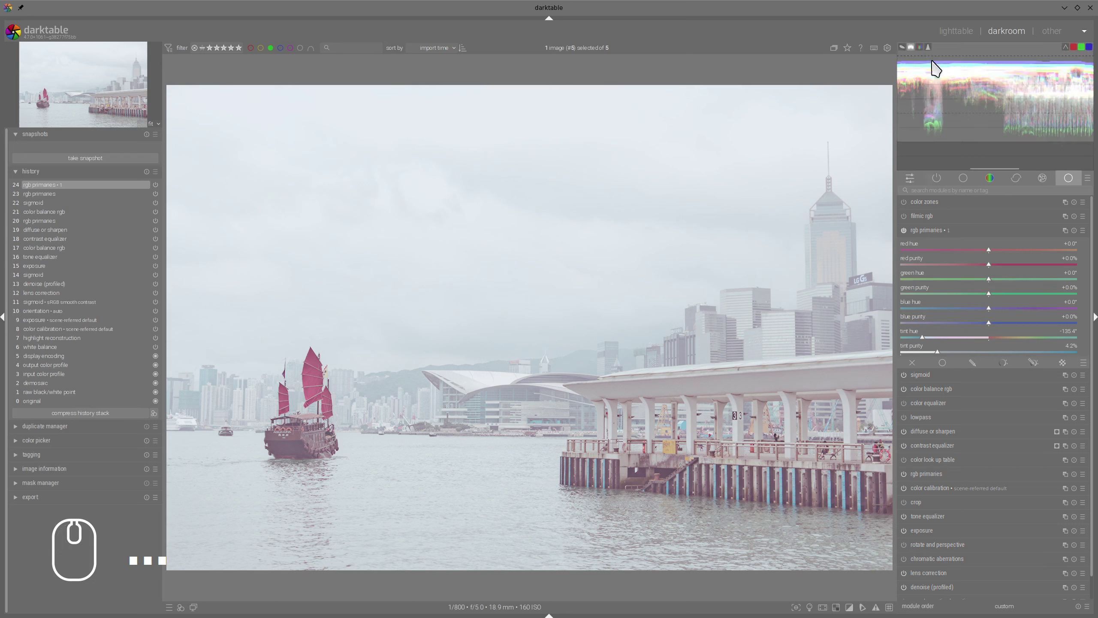
click(909, 48)
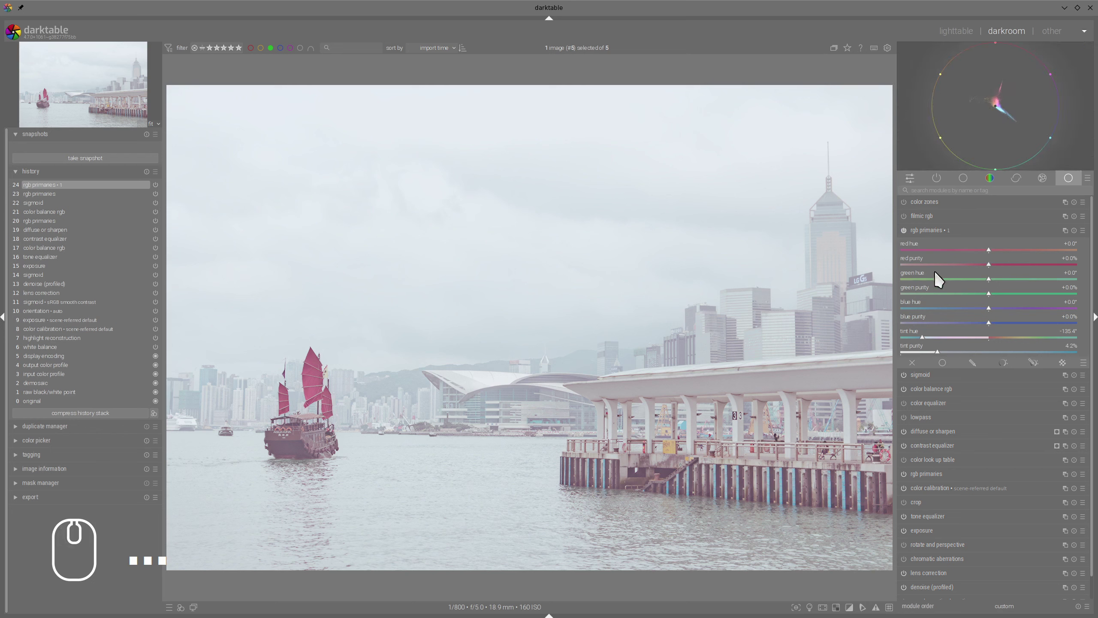
drag(935, 350, 910, 357)
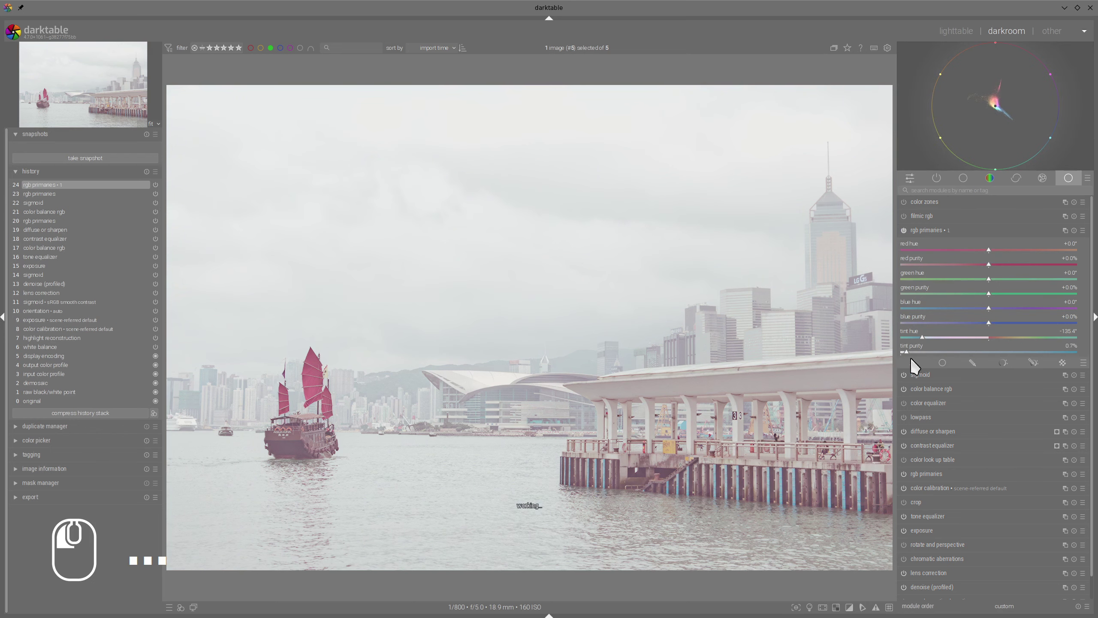
mouse_move(1003, 104)
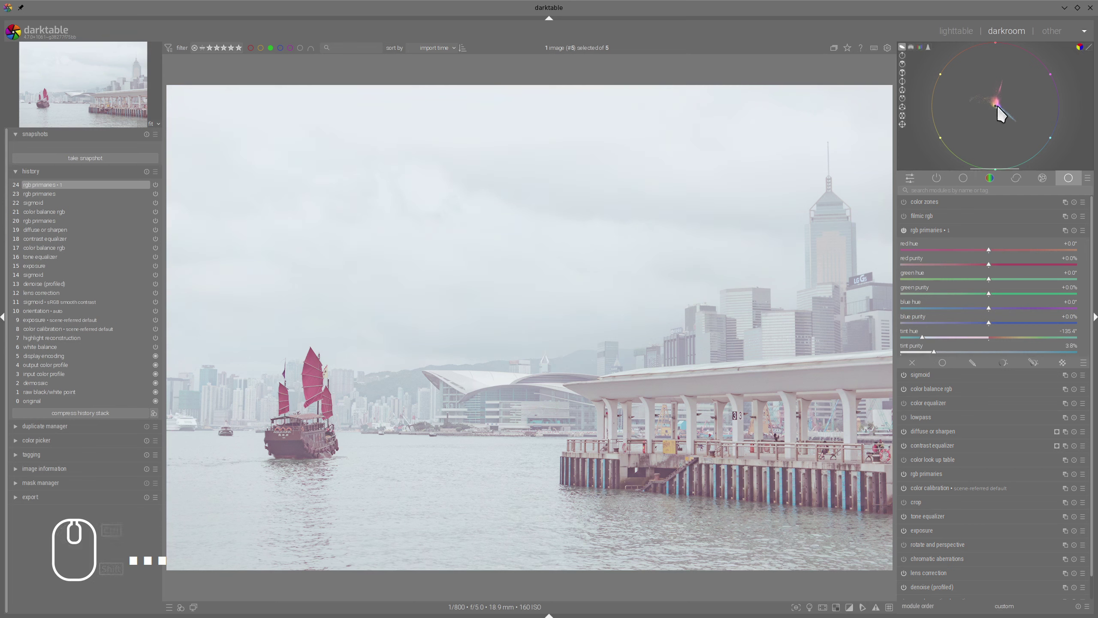
drag(1002, 101, 1032, 115)
key(Escape)
click(911, 49)
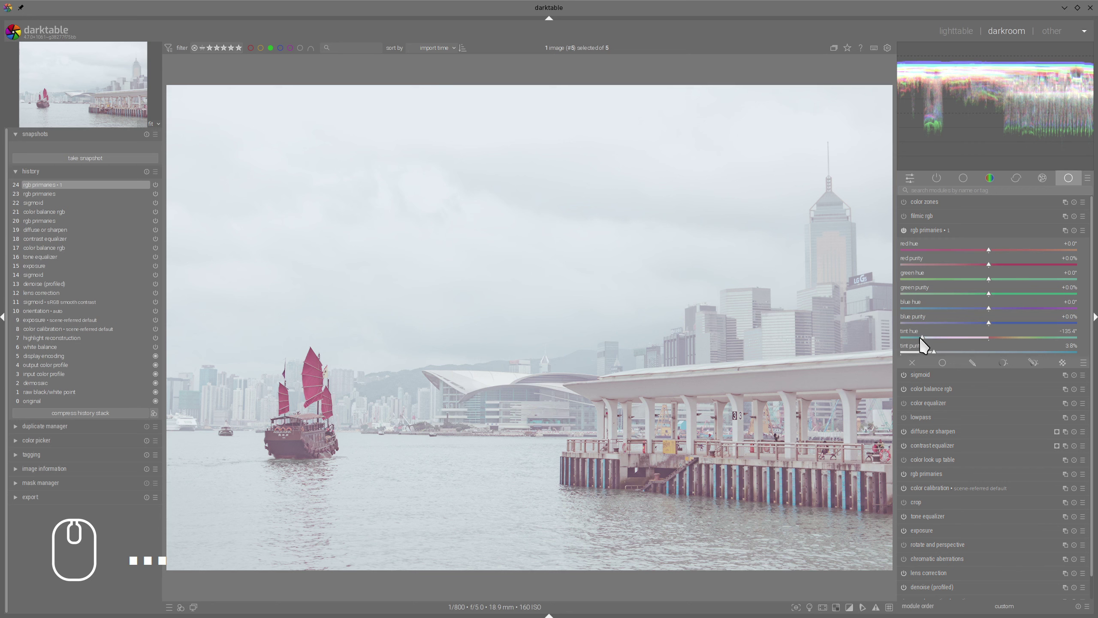
Try a warm tint hue in the second rgb primaries instance and settle the tint hue at about -124.0°
drag(920, 338, 1002, 336)
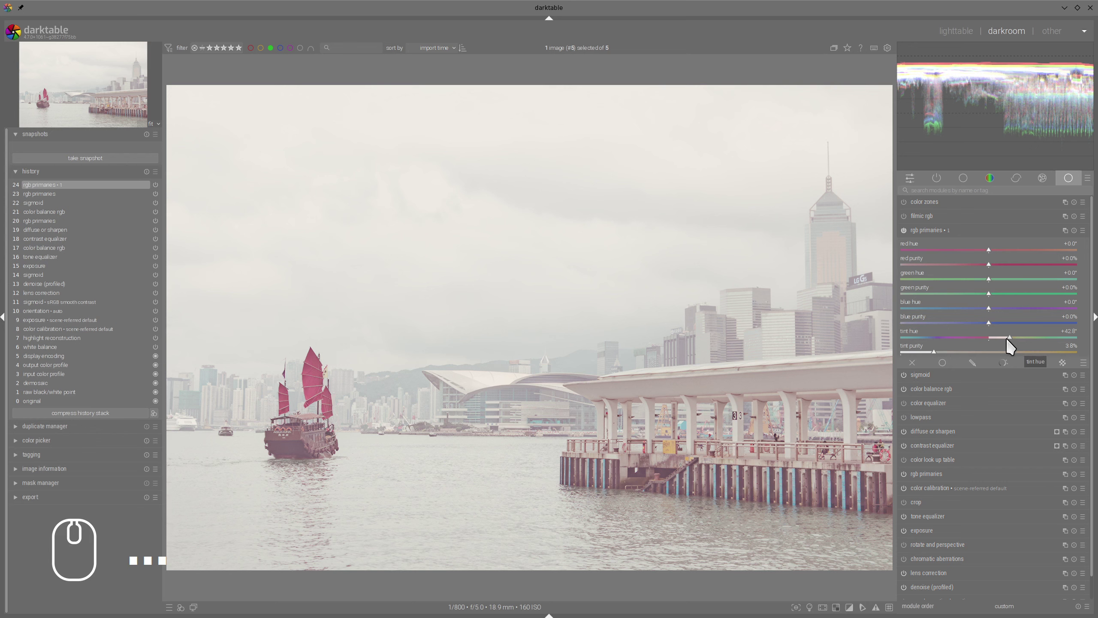
drag(1009, 338, 927, 337)
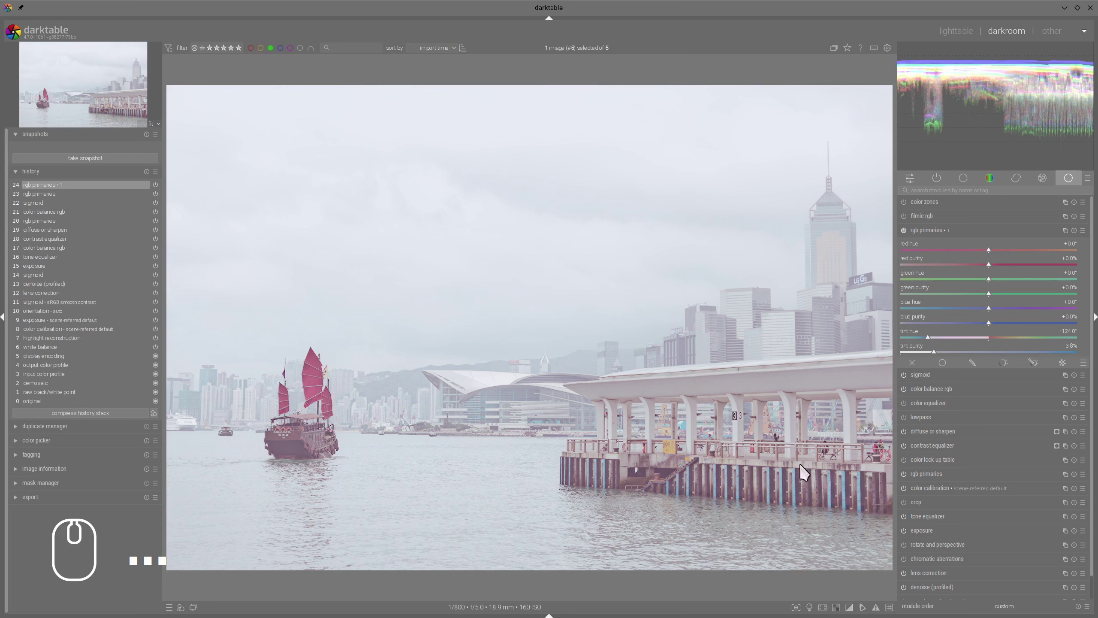
mouse_move(225, 418)
mouse_down()
mouse_move(236, 426)
mouse_move(237, 377)
mouse_up()
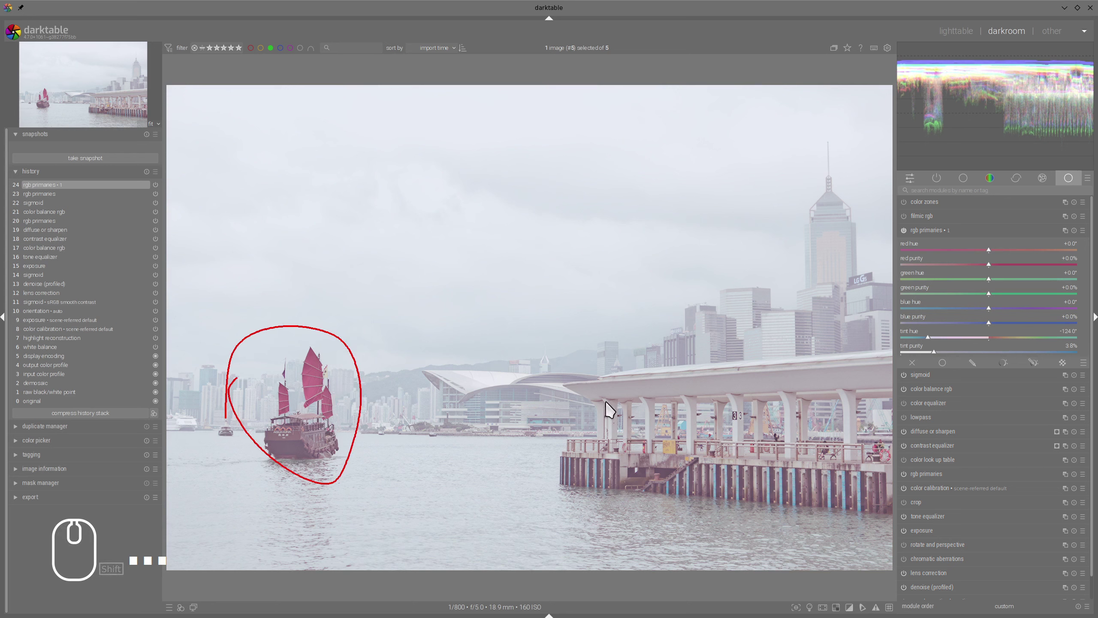
mouse_move(519, 390)
mouse_down()
mouse_move(545, 387)
mouse_move(644, 517)
mouse_move(518, 395)
mouse_up()
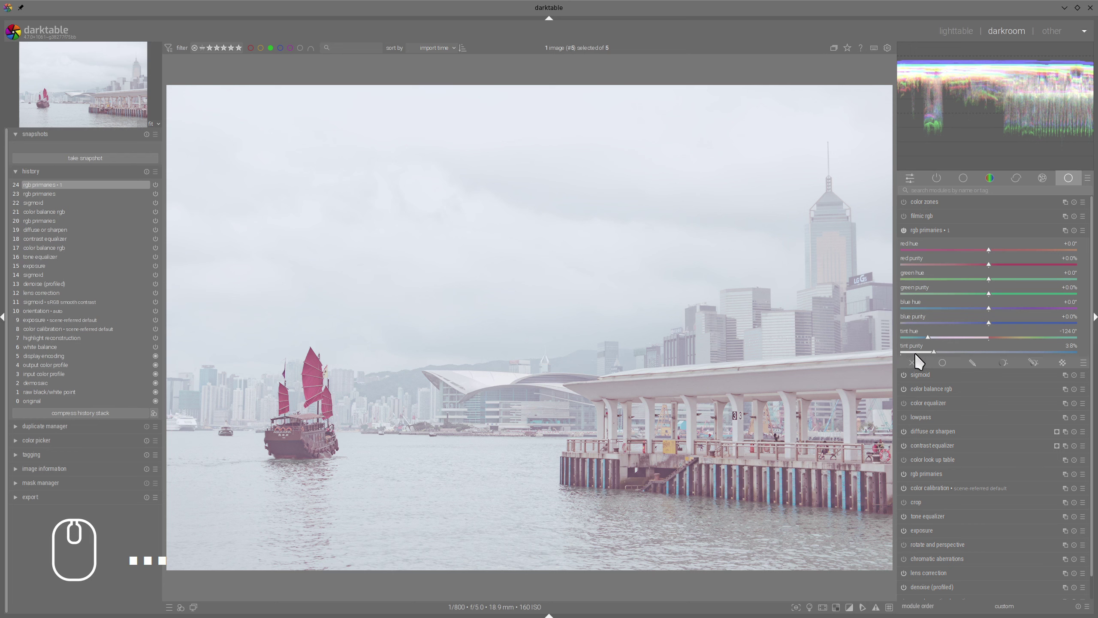
Set the sigmoid skew to +0.40 and raise its contrast to about 1.163
click(944, 230)
click(927, 244)
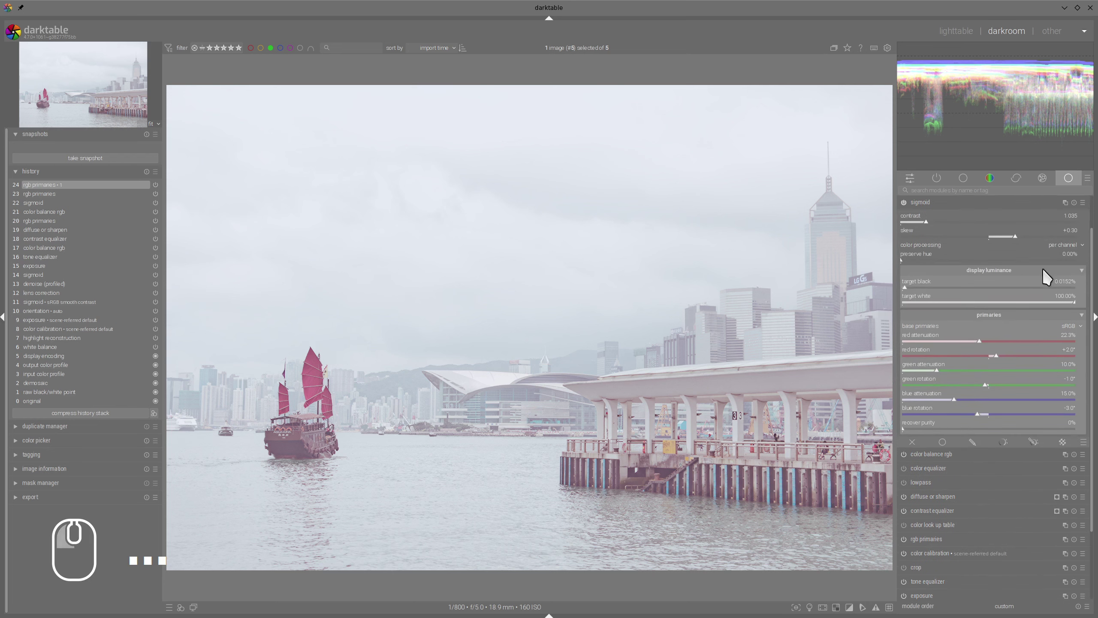
drag(1015, 232, 1027, 232)
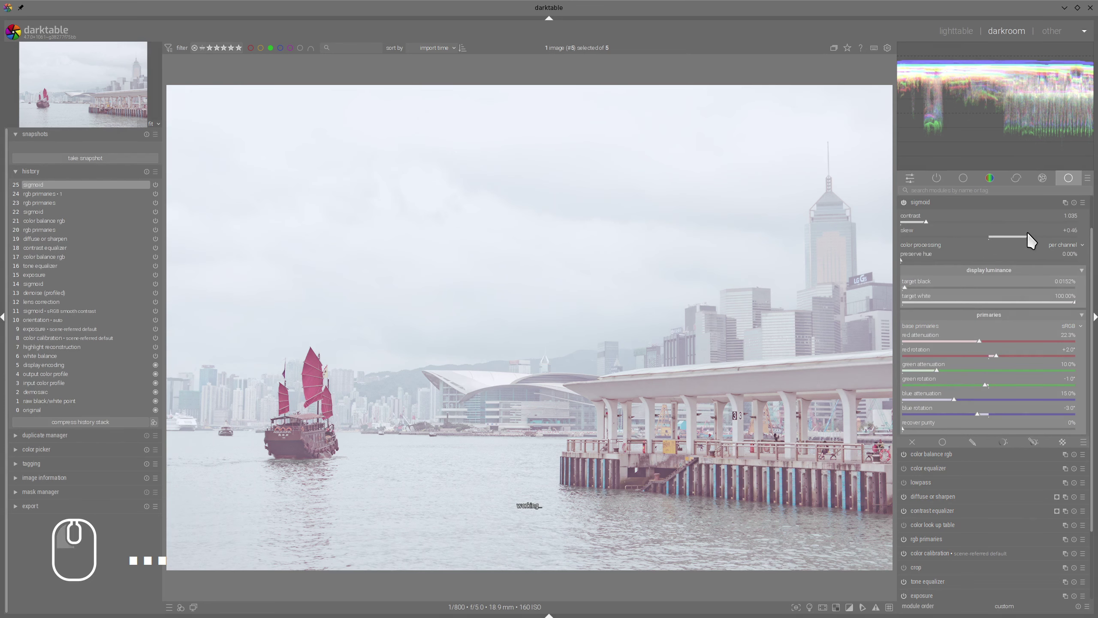
click(1024, 233)
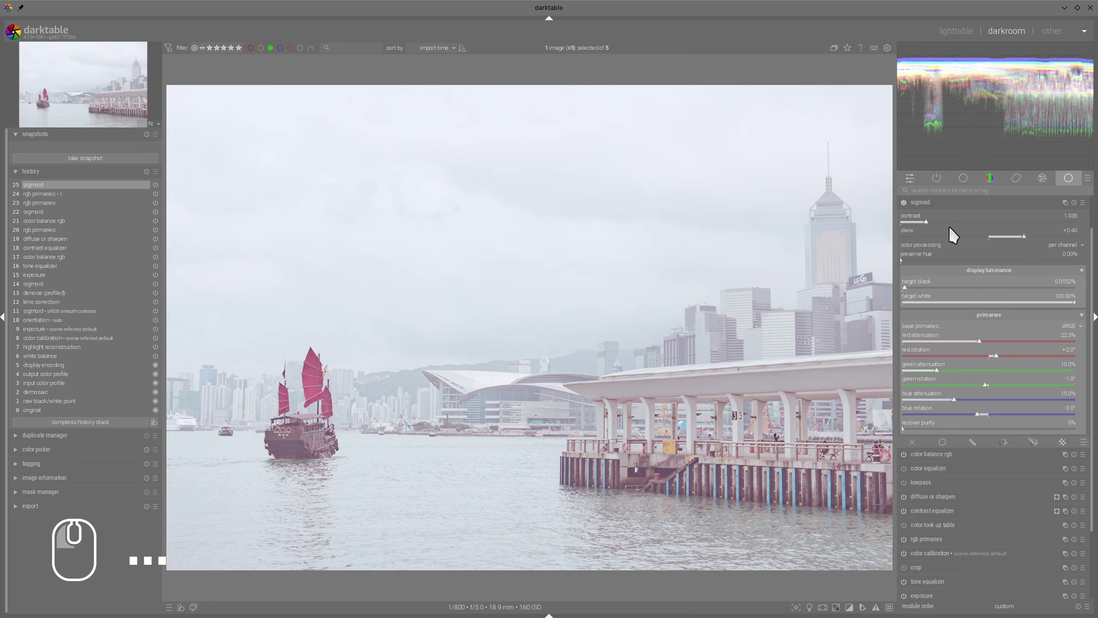
drag(926, 219, 936, 218)
drag(295, 319, 272, 309)
mouse_move(520, 351)
mouse_down()
mouse_move(868, 349)
mouse_move(571, 351)
mouse_up()
key(shift+super+F11)
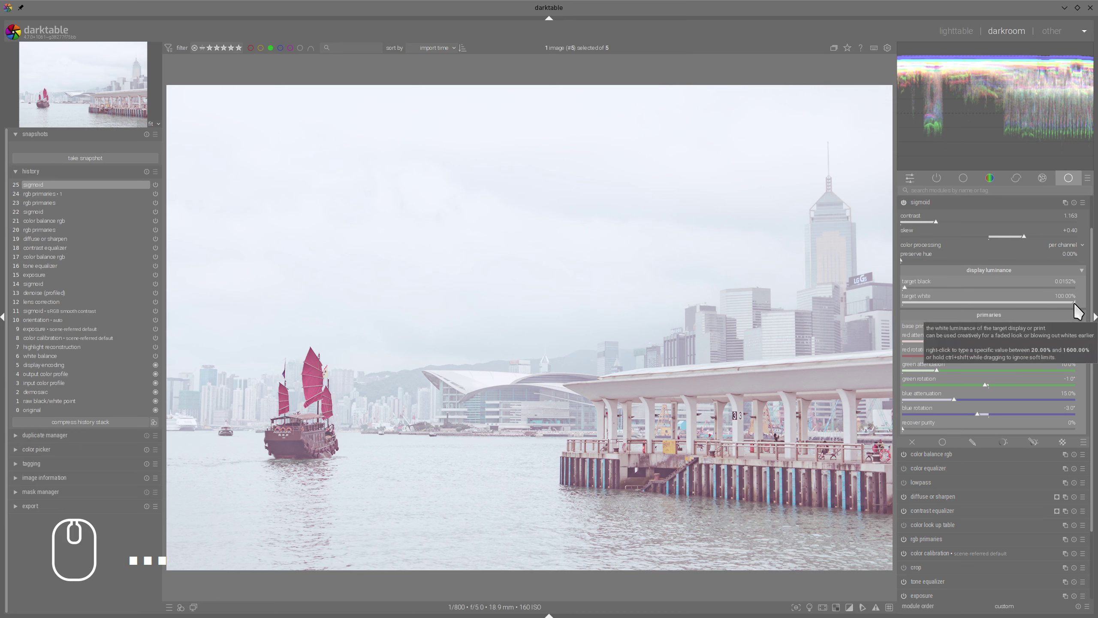
Lower sigmoid's target white to about 97% and check the photo briefly in color assessment mode
drag(1076, 303, 1066, 305)
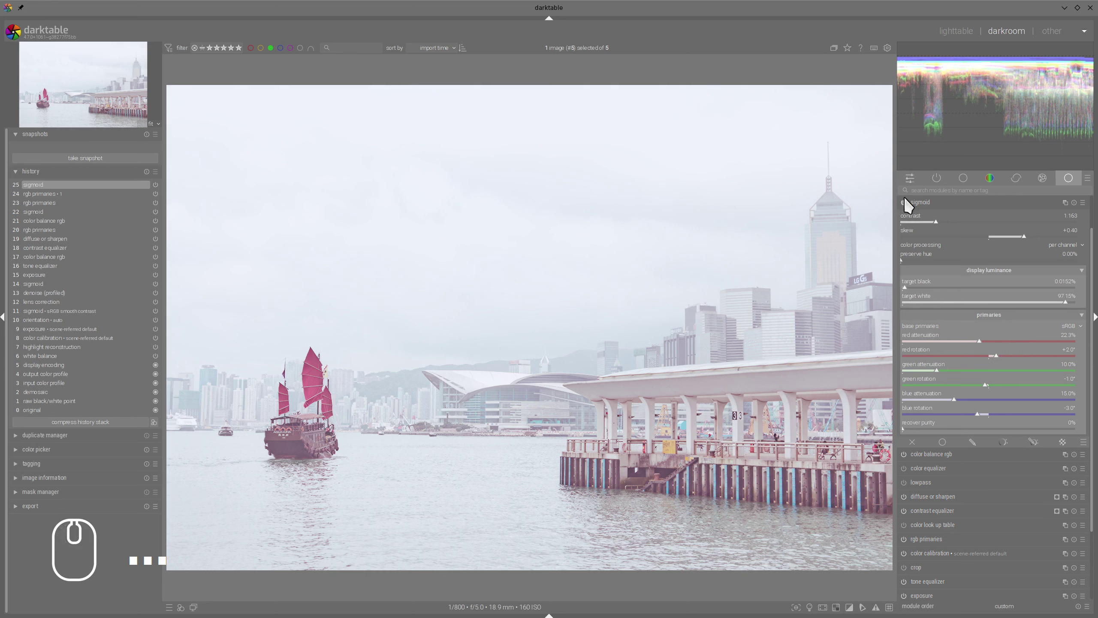
click(810, 607)
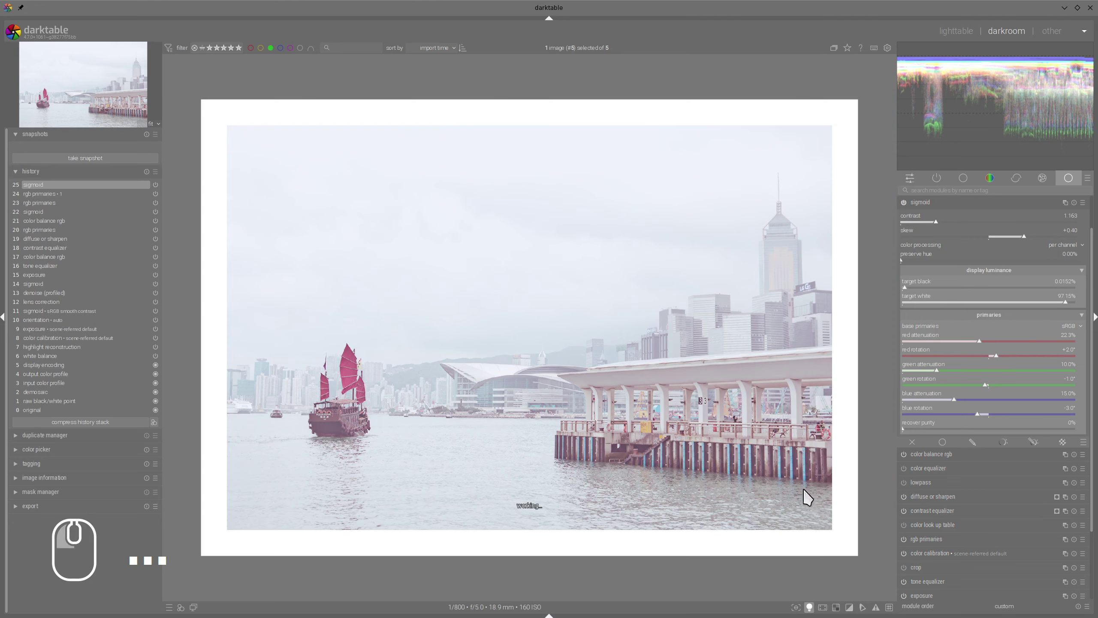
click(932, 202)
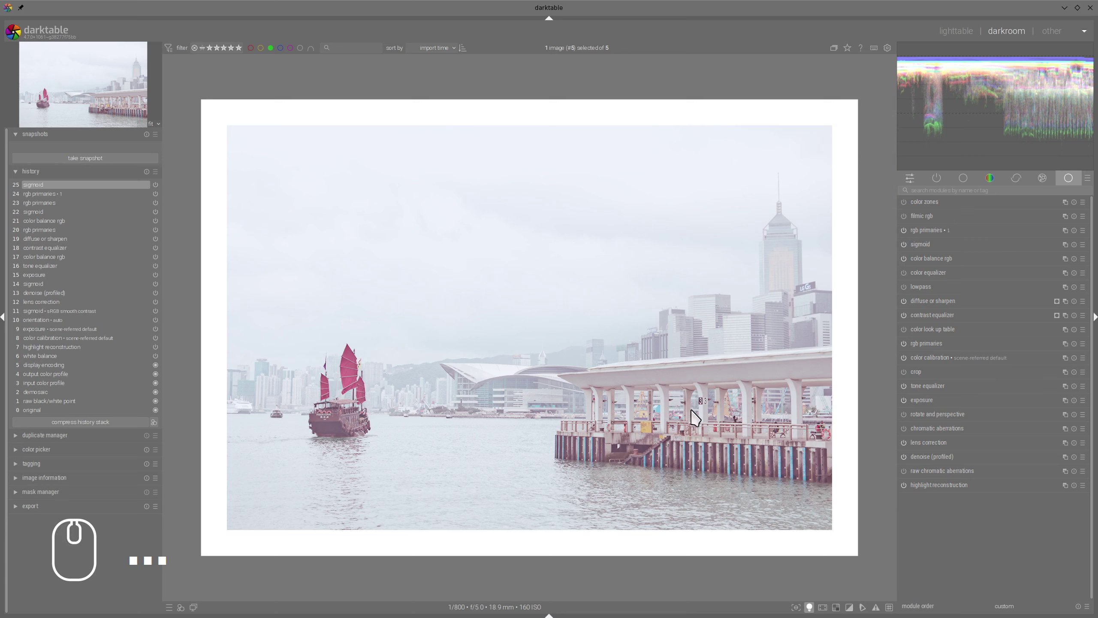
click(810, 607)
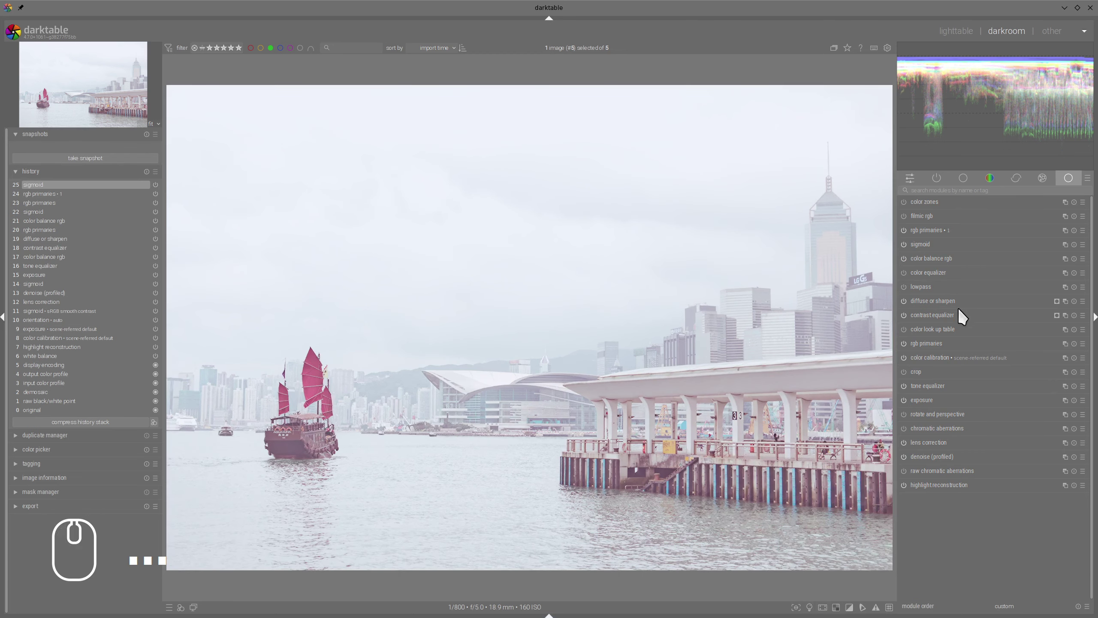
Lower the contrast equalizer's luma curve slightly across the coarse to fine scales to soften the haze contrast further
click(925, 314)
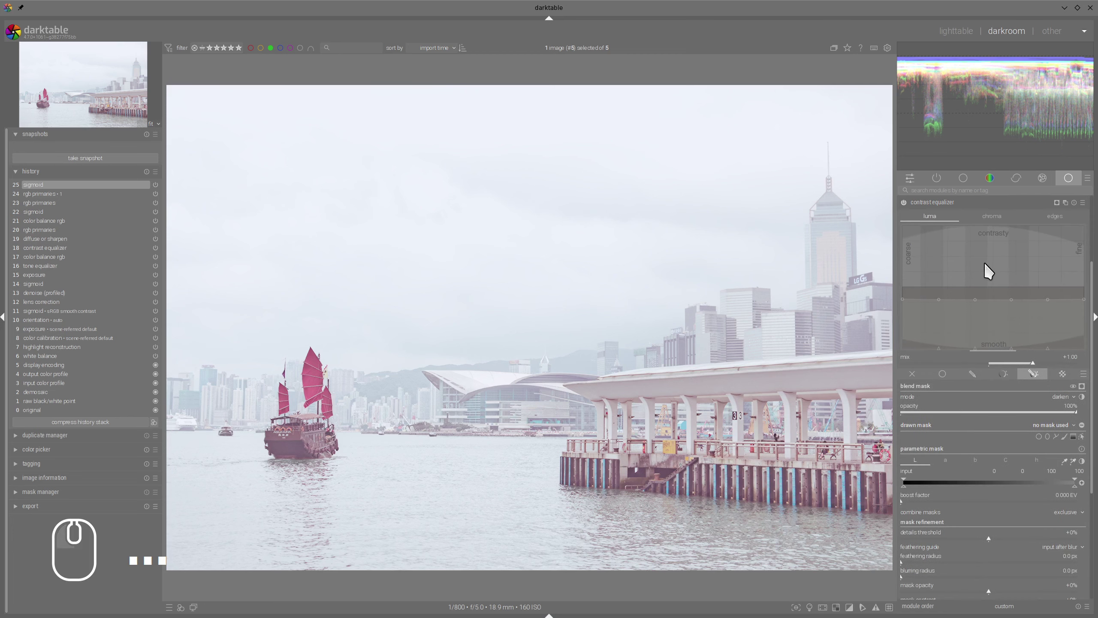
scroll(1010, 256, down, 1)
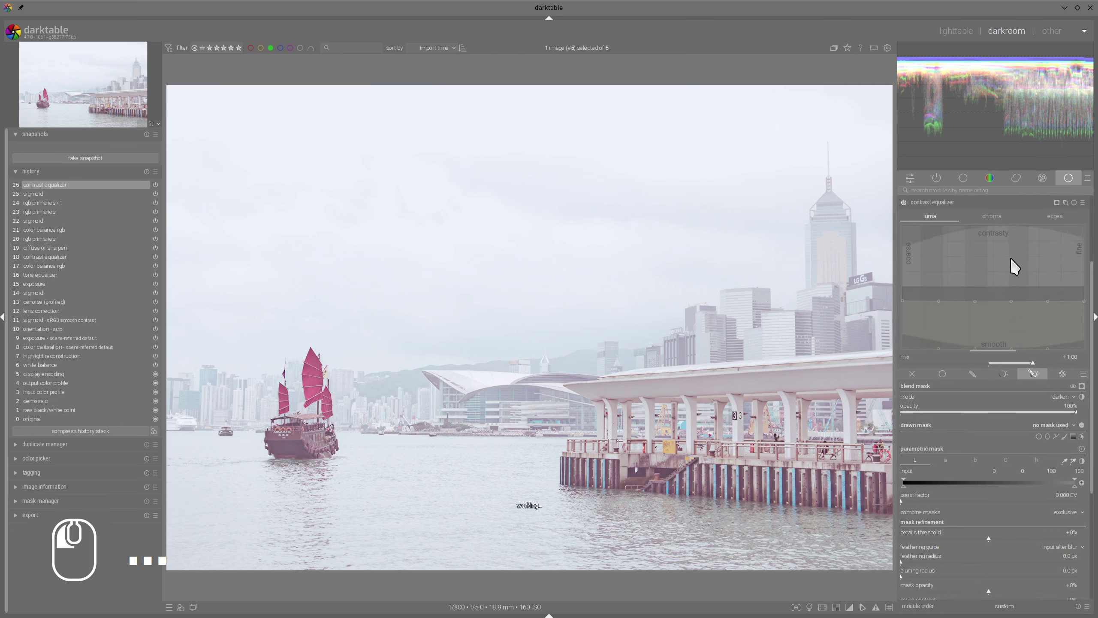
mouse_move(1011, 257)
mouse_down()
mouse_move(975, 260)
mouse_move(1073, 260)
mouse_up()
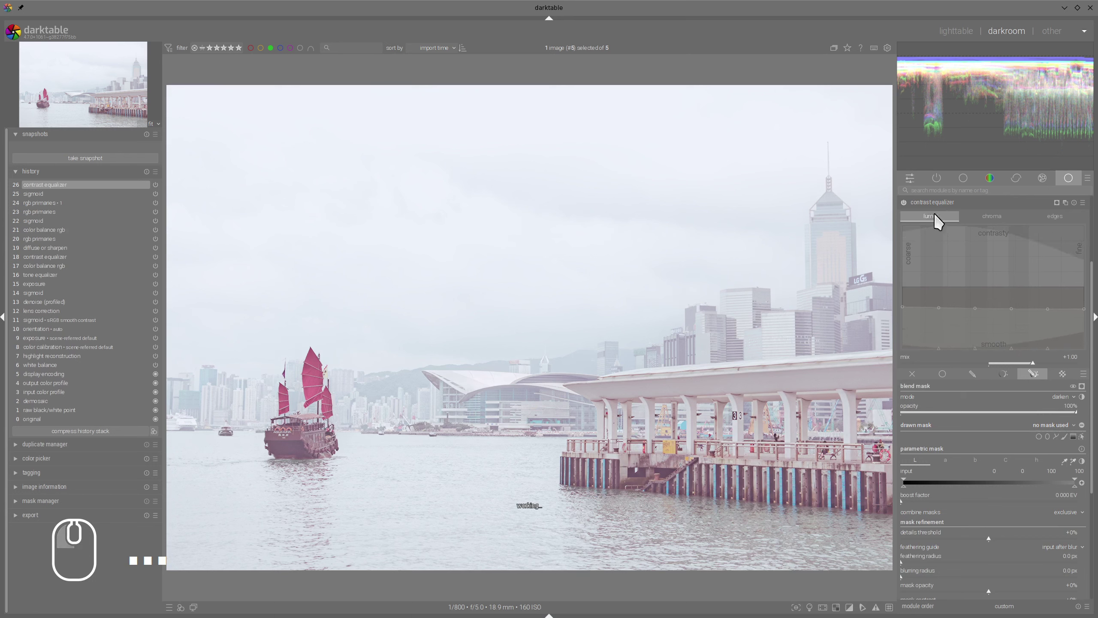
click(947, 201)
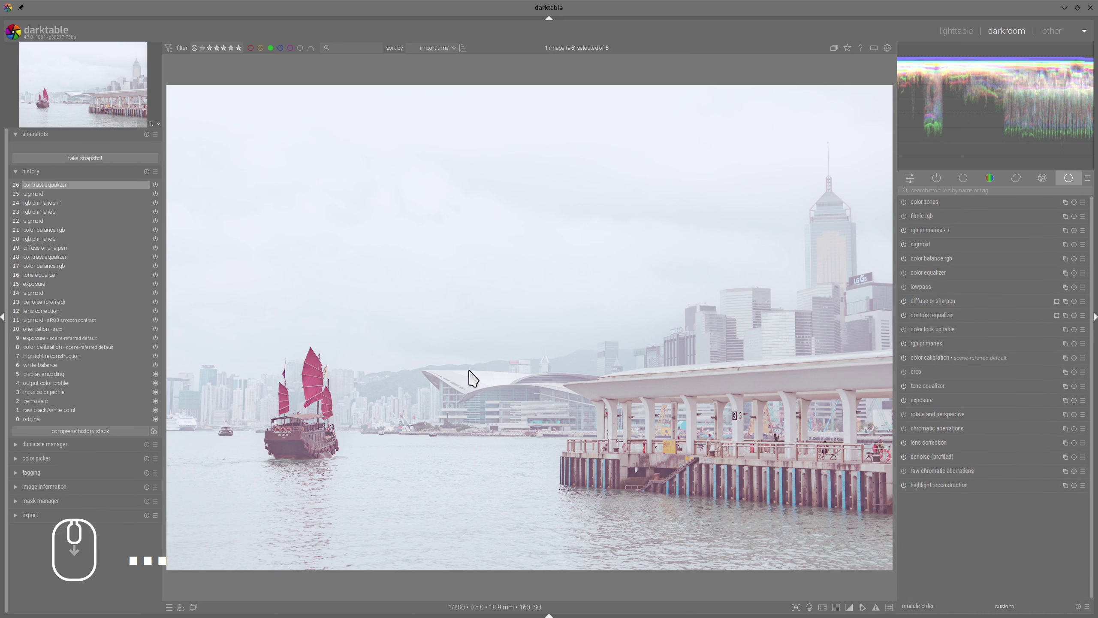
In color assessment mode, take a snapshot of the lens correction history state and restore the newest contrast equalizer state
click(811, 608)
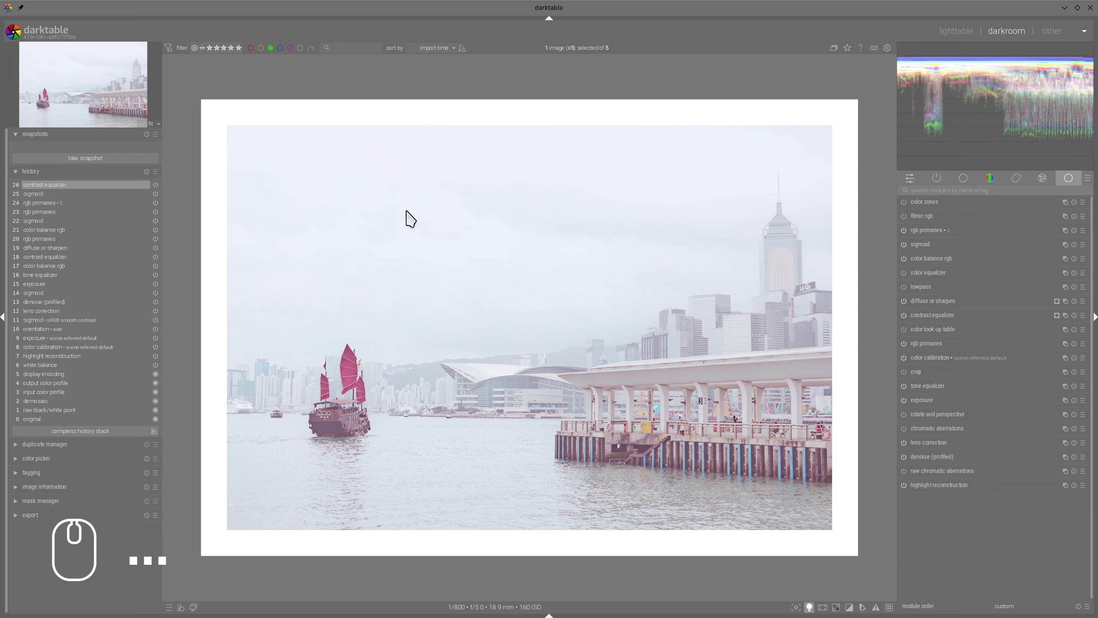
click(40, 313)
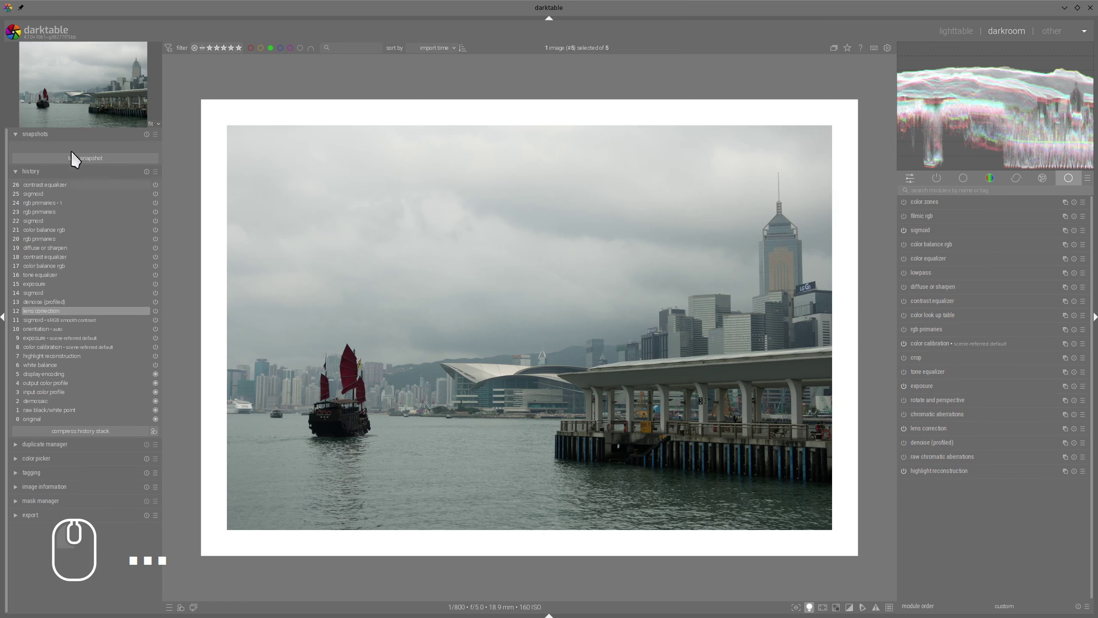
click(43, 150)
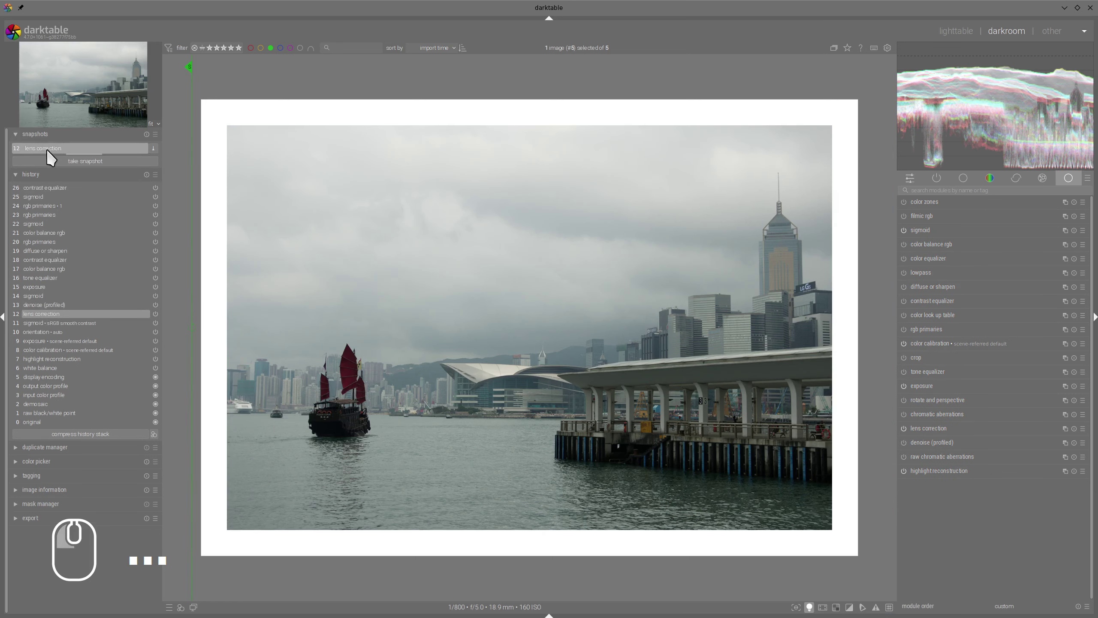
click(48, 188)
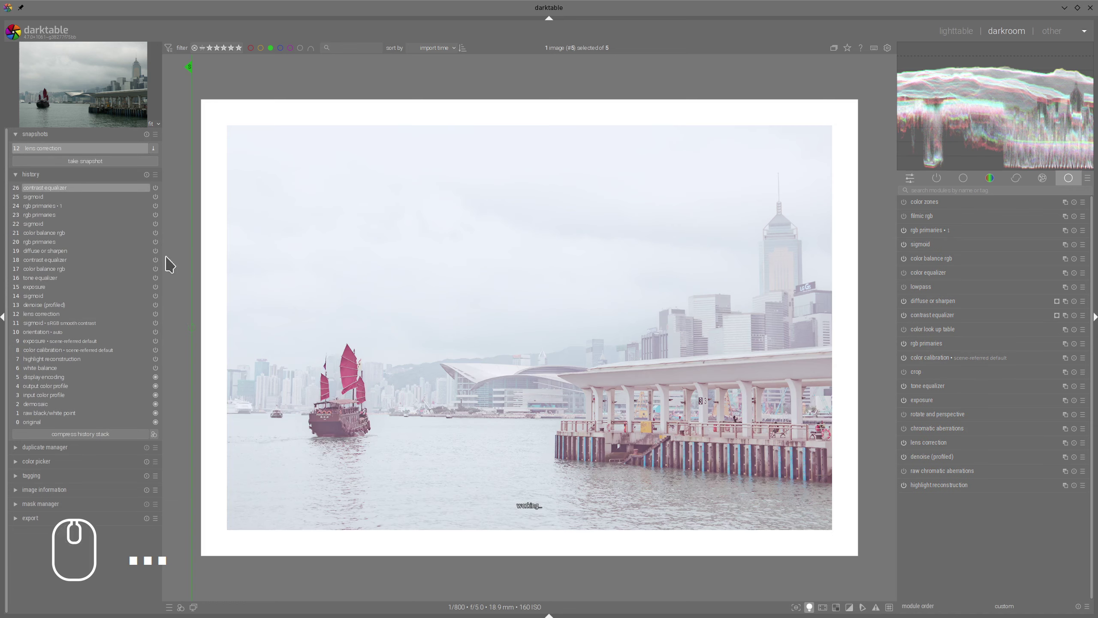
Compare the edited photo with the lens correction snapshot using the split line, and clear the snapshots
drag(190, 266, 209, 282)
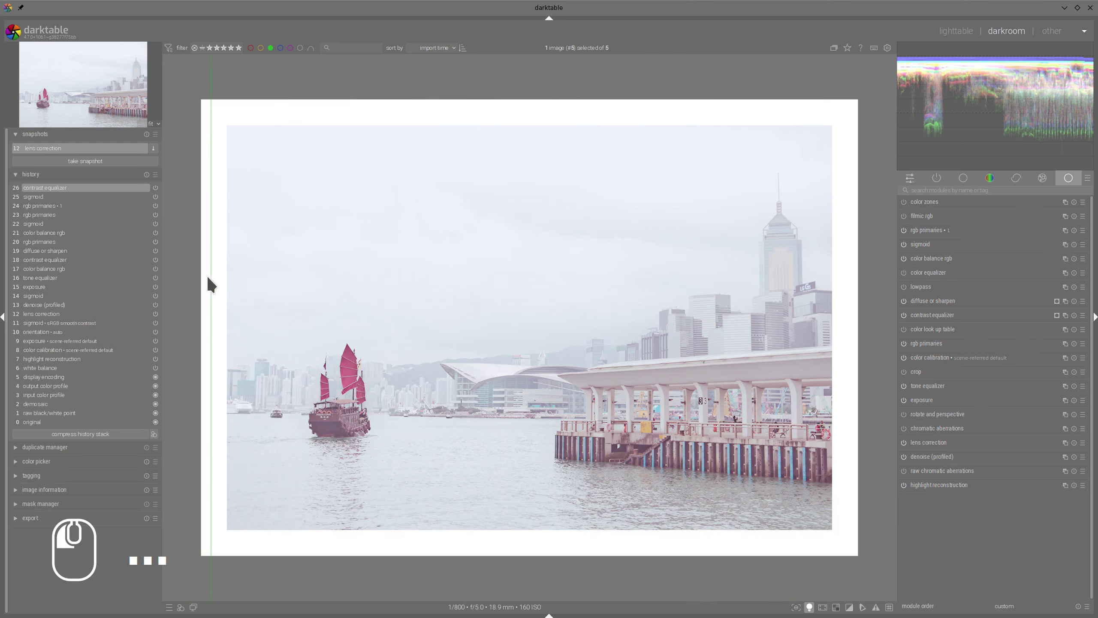
drag(273, 274, 194, 259)
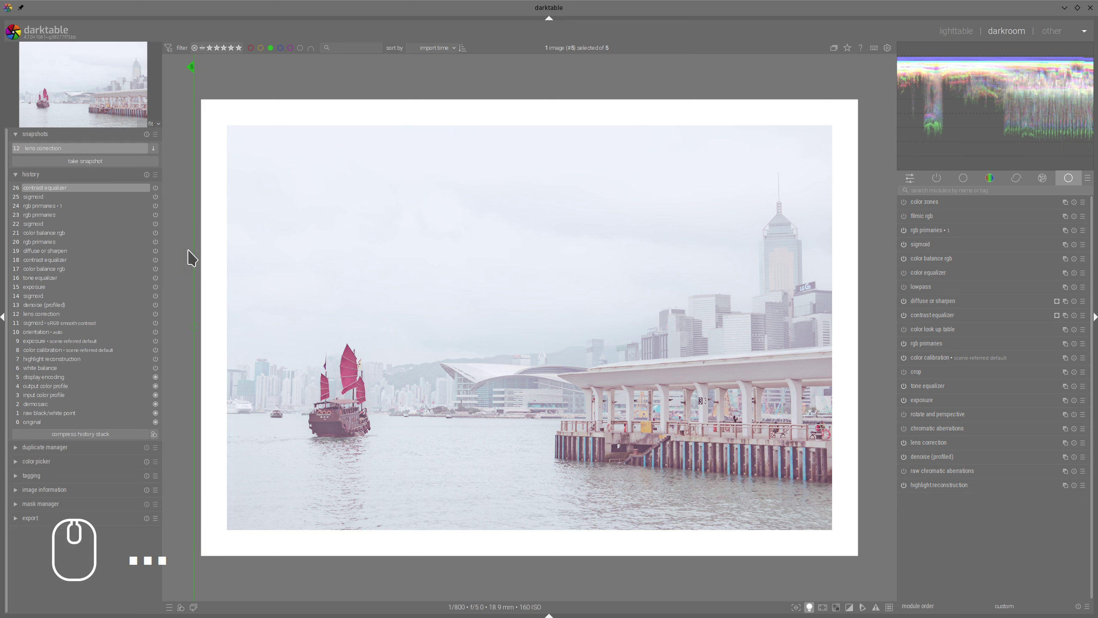
drag(195, 260, 193, 297)
click(144, 134)
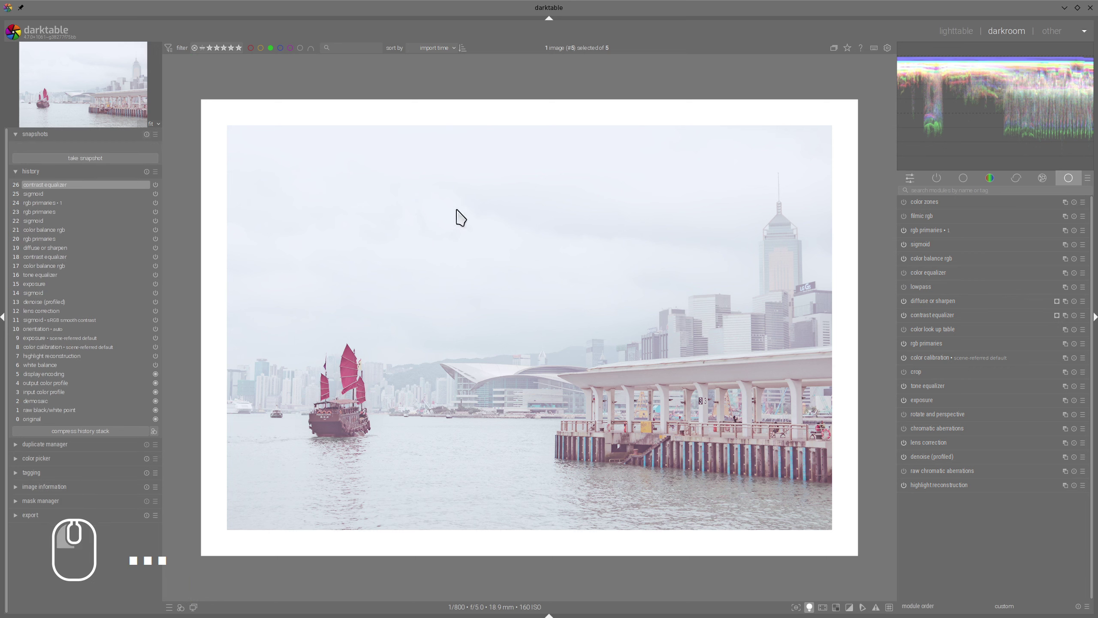